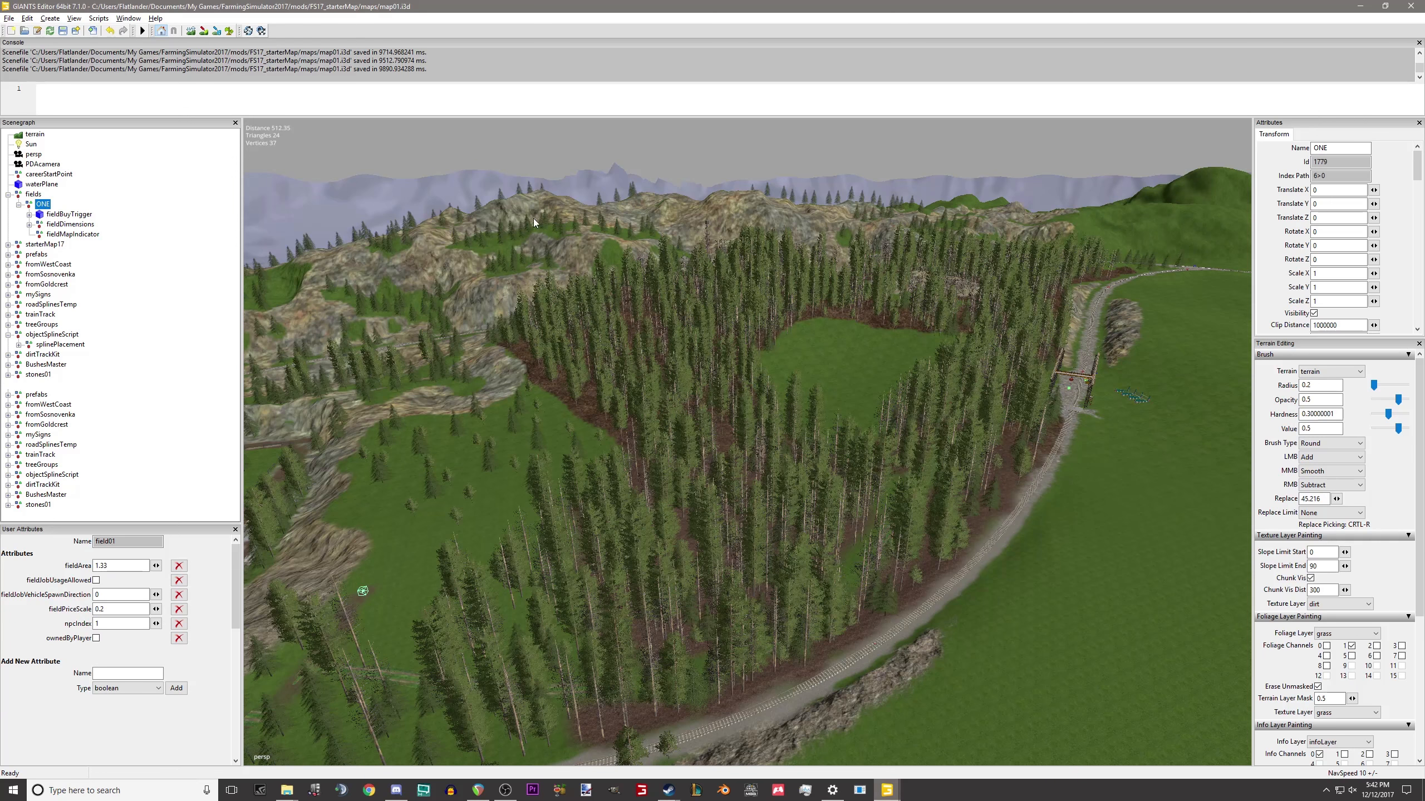
Select the fields group and run the FS17 map script Toggle Render Field Areas.
middle_click_drag(533, 223, 830, 551, "alt")
left_click_drag(497, 492, 318, 252, "alt")
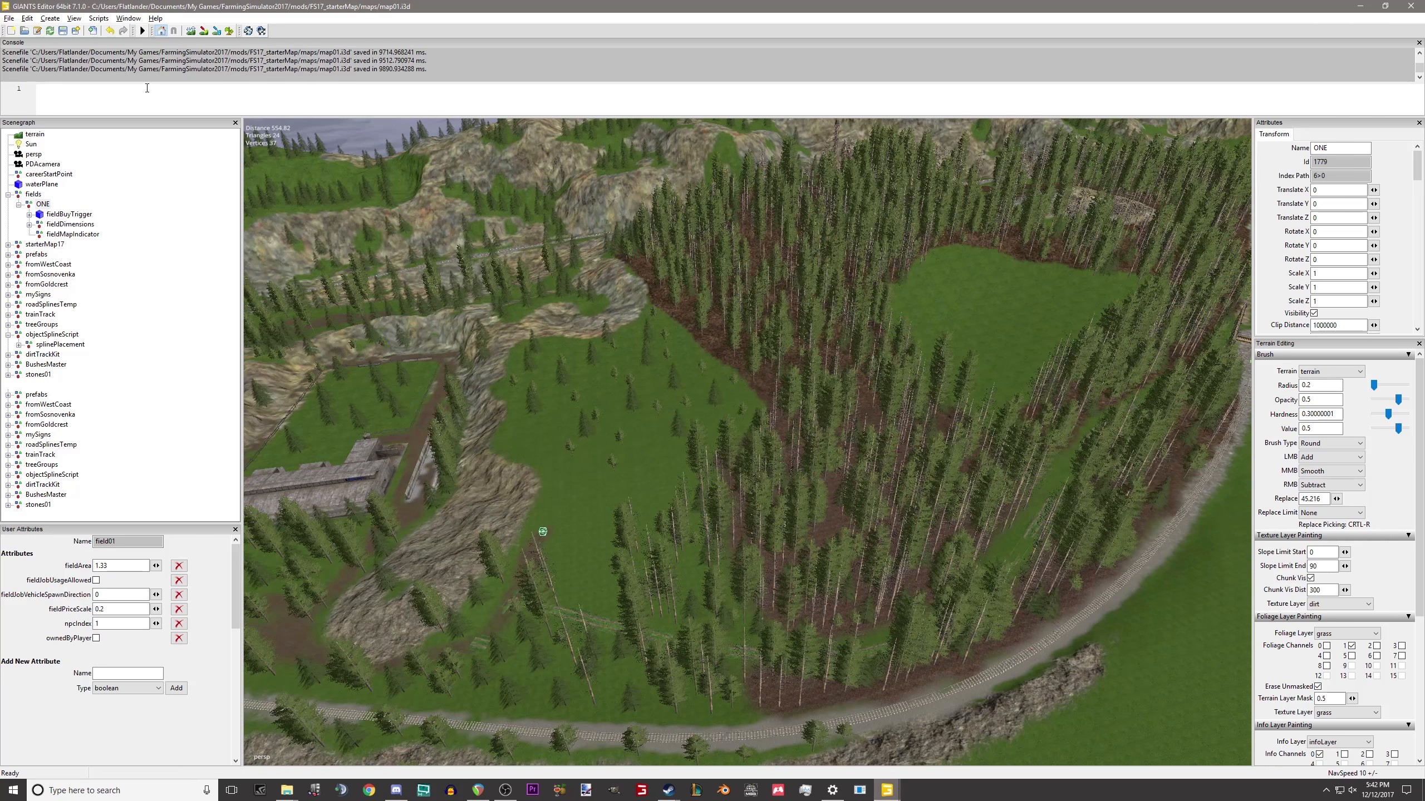
left_click(33, 194)
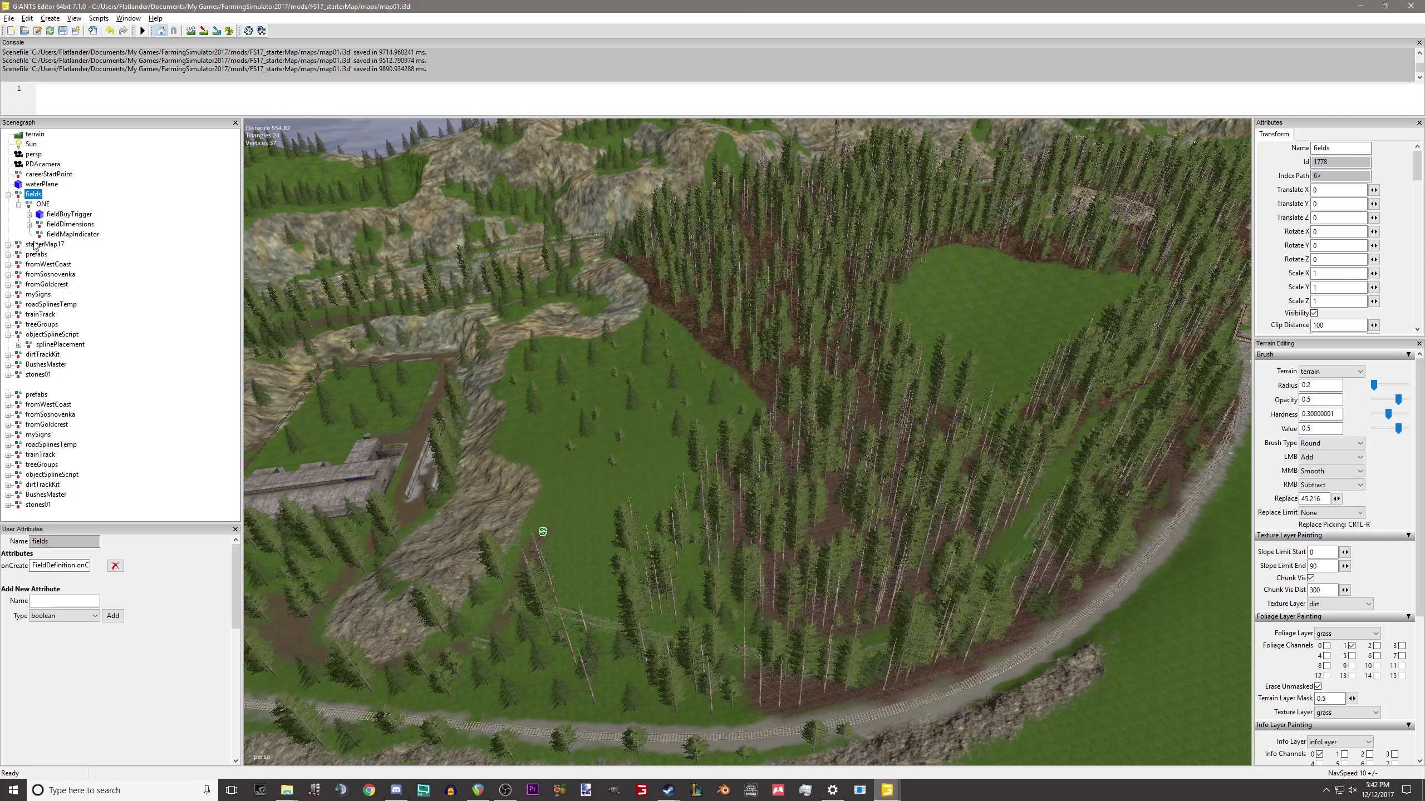
left_click(43, 204)
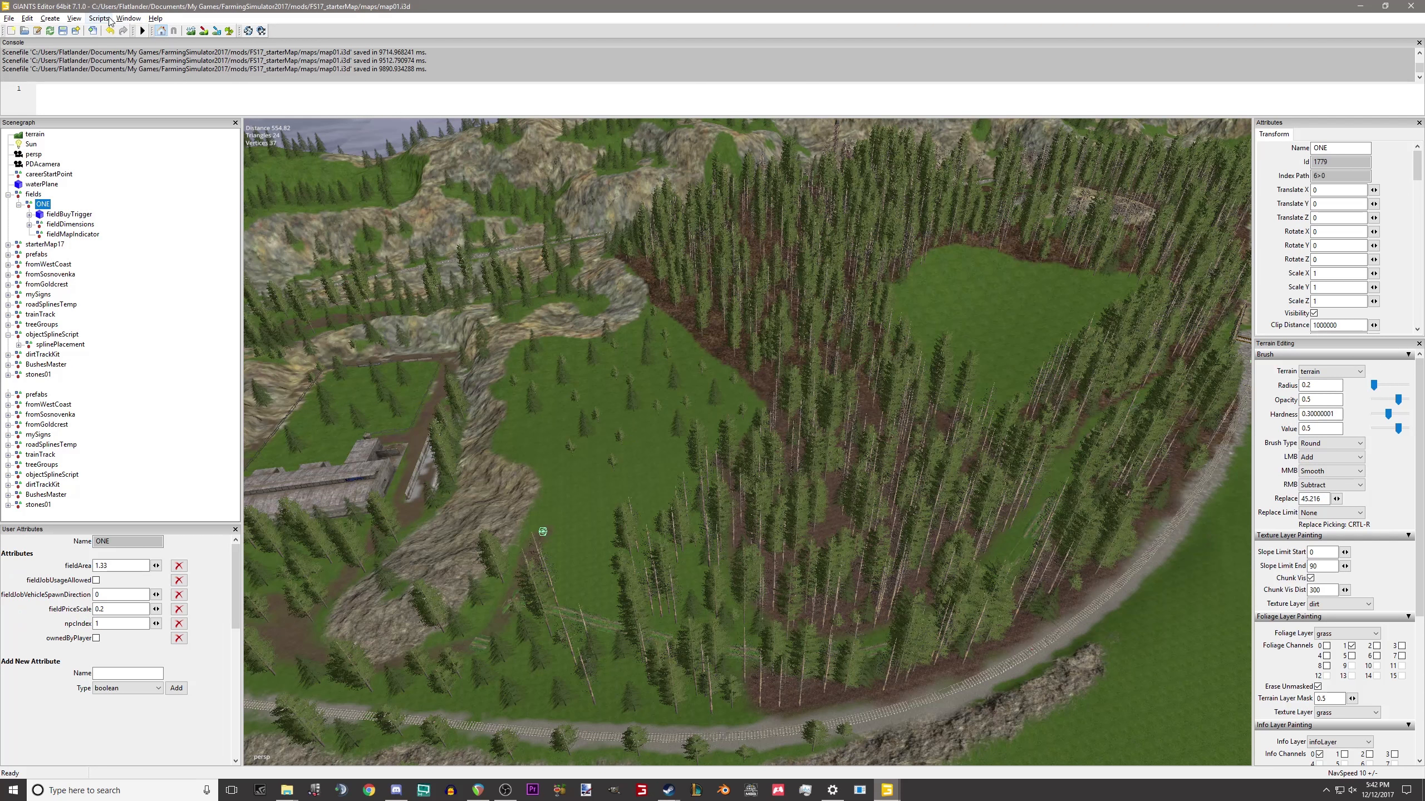
key("Up")
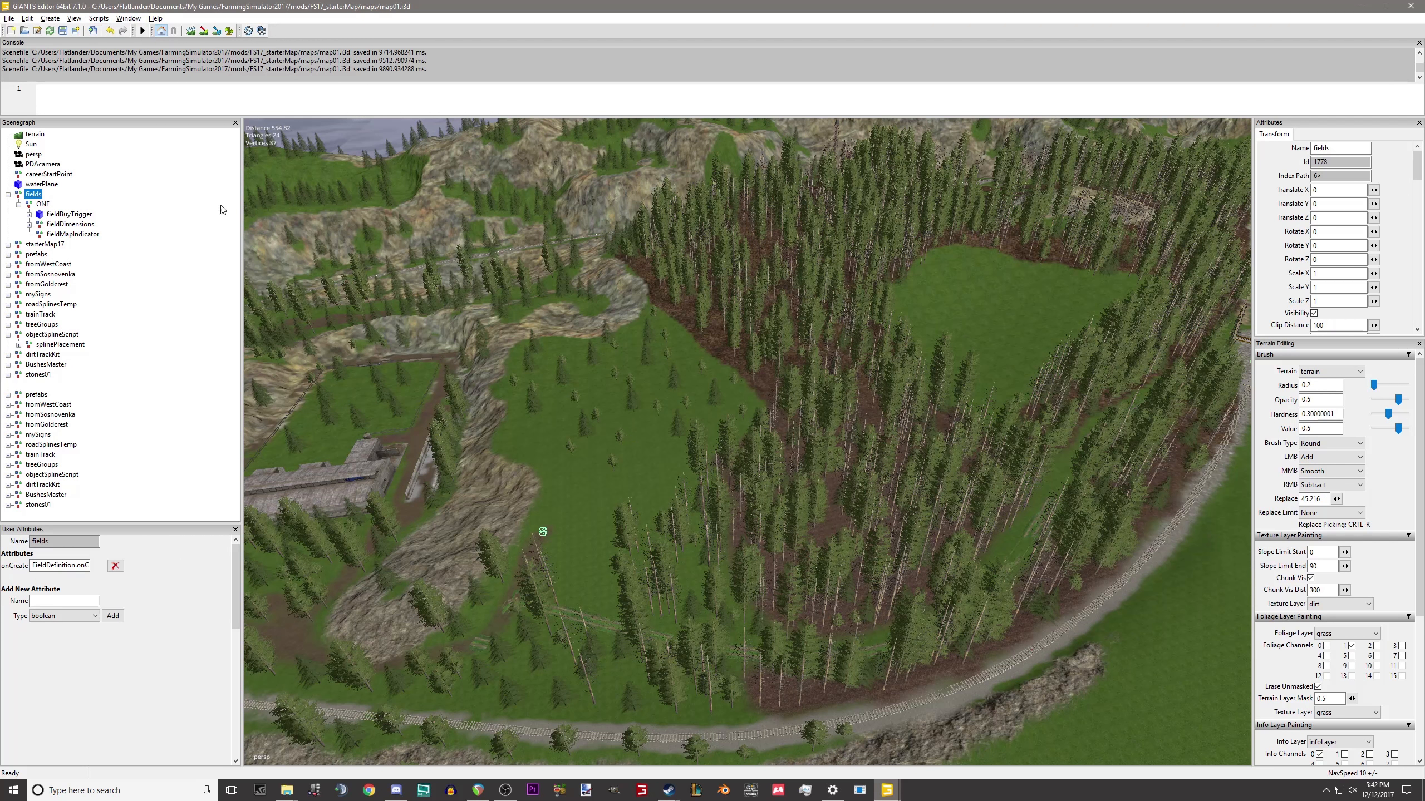
left_click(98, 18)
mouse_move(100, 32)
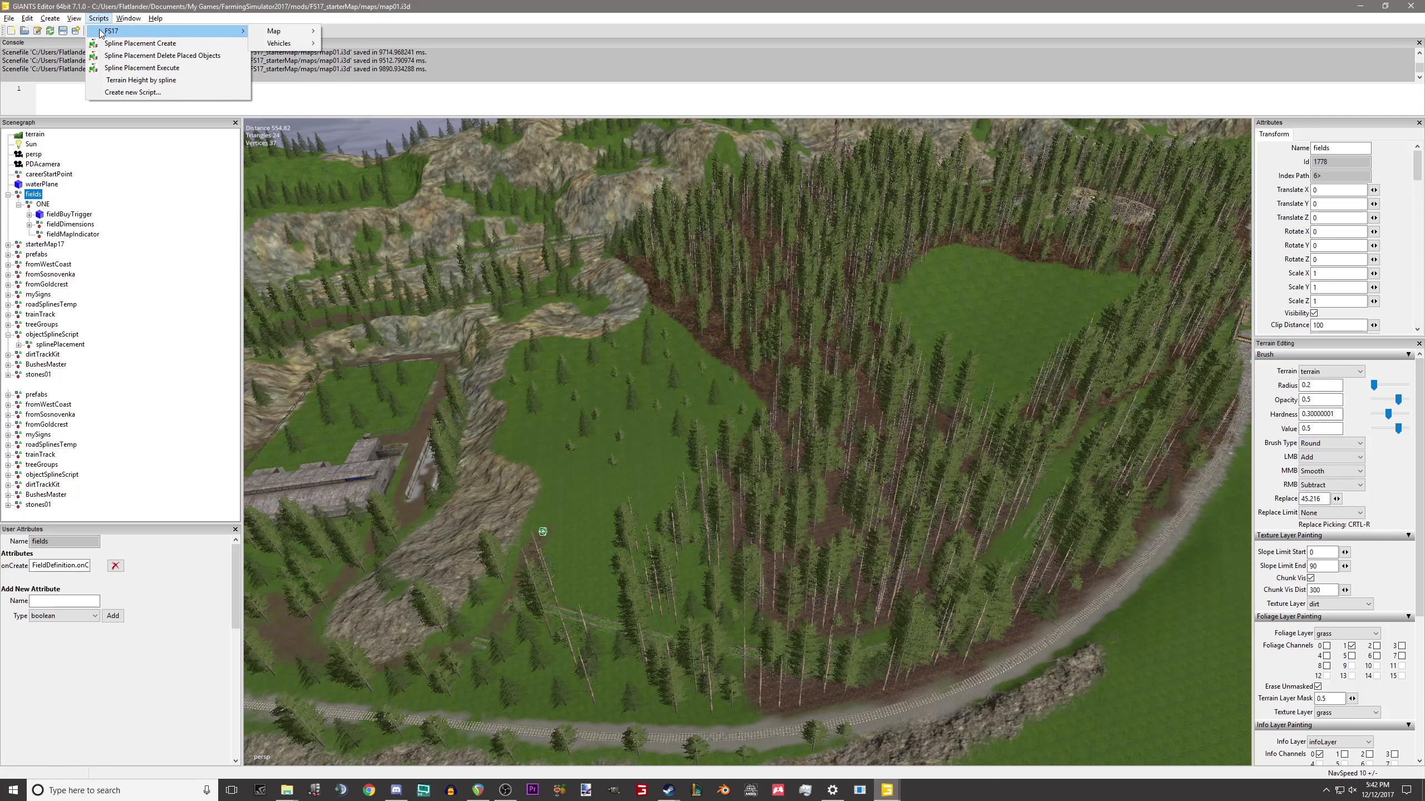
mouse_move(292, 33)
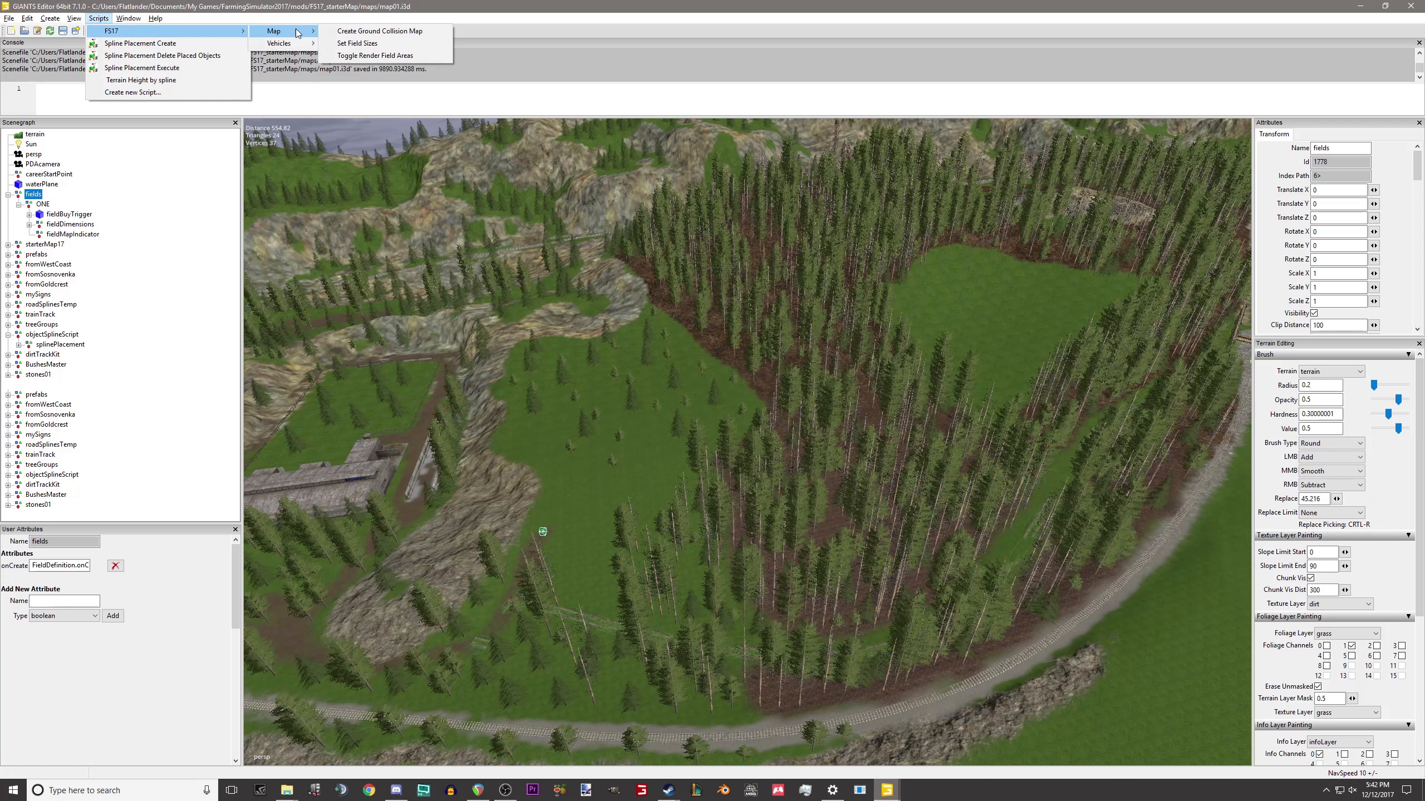
left_click(374, 55)
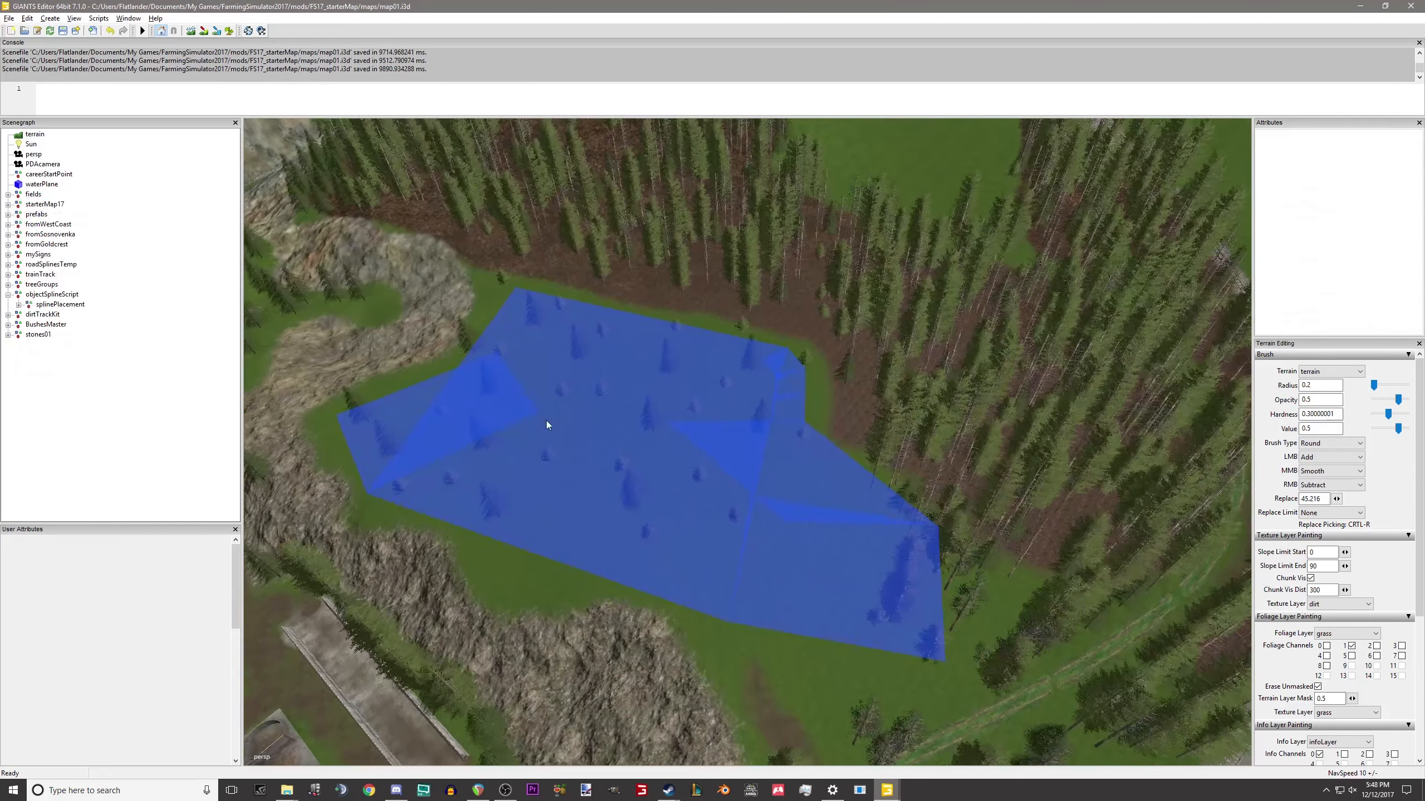
Expand the fields group and inspect the user attributes of the group and of field01.
middle_click_drag(624, 455, 680, 427, "alt")
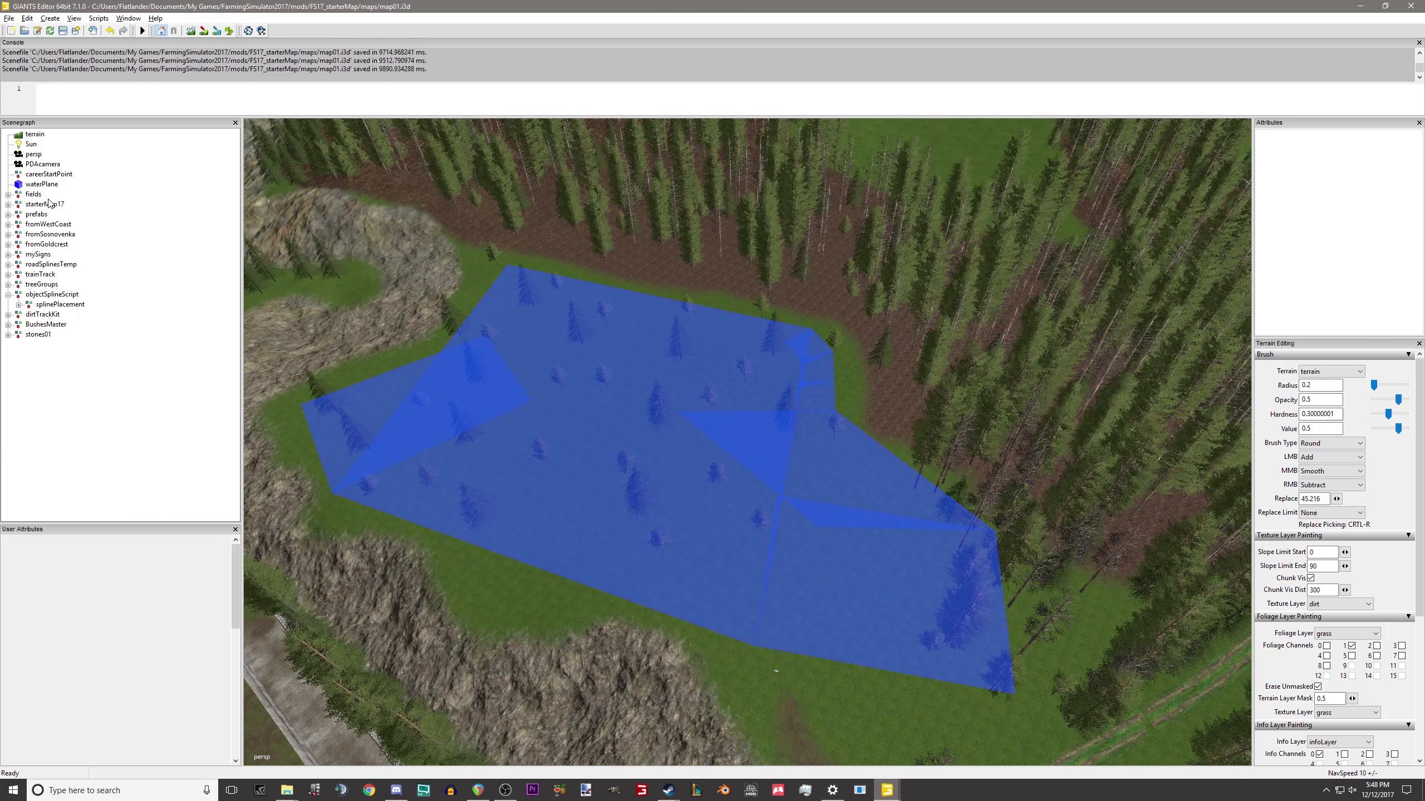
left_click(8, 194)
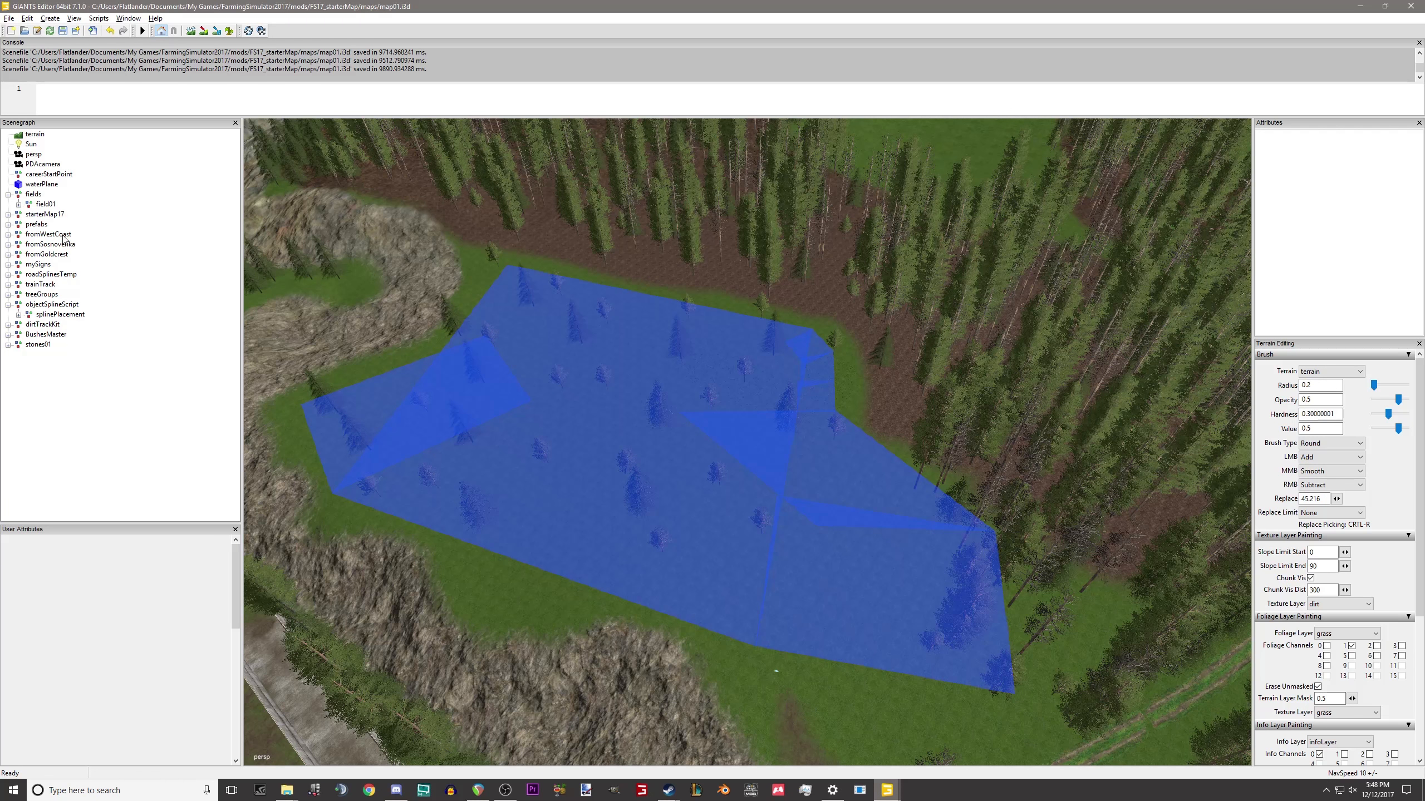
left_click(45, 204)
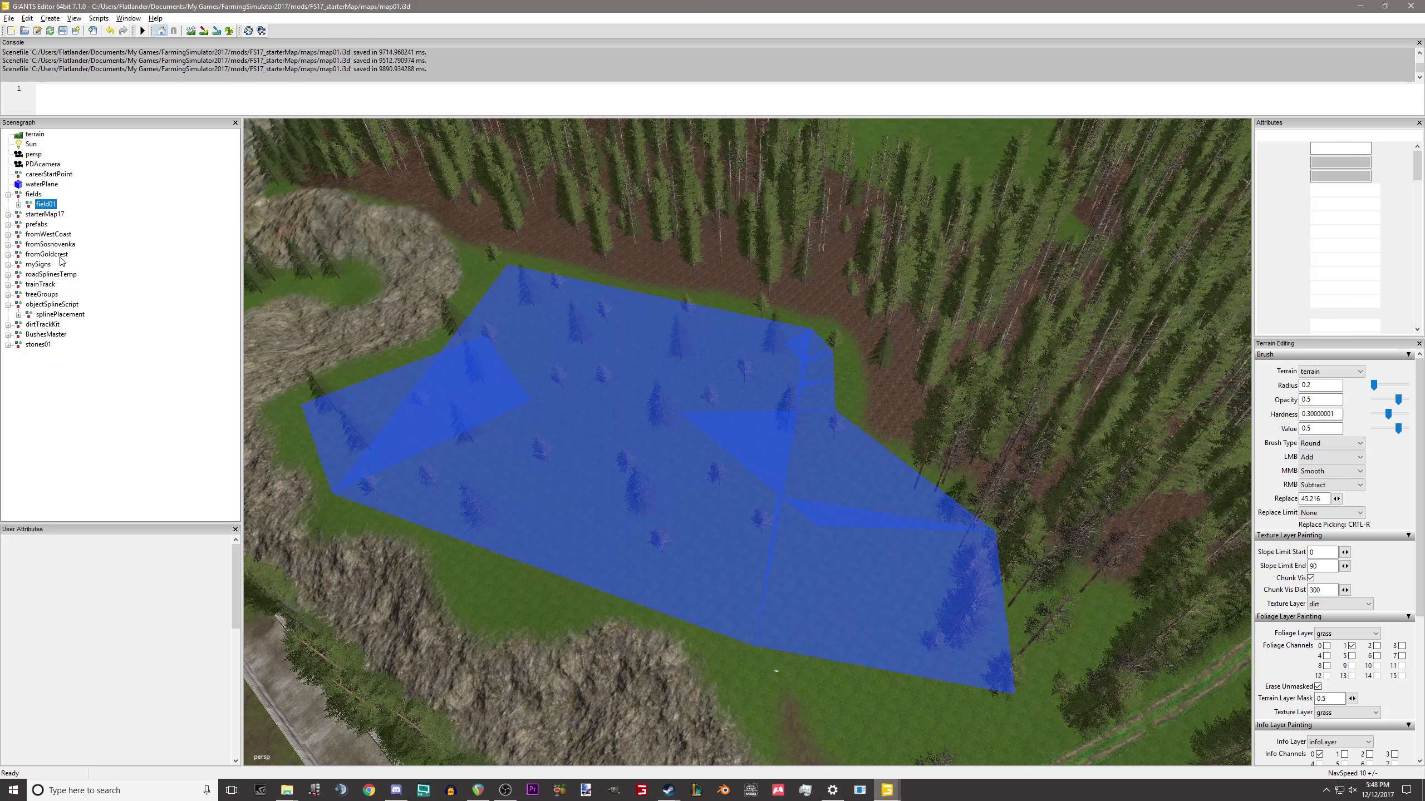
left_click(31, 194)
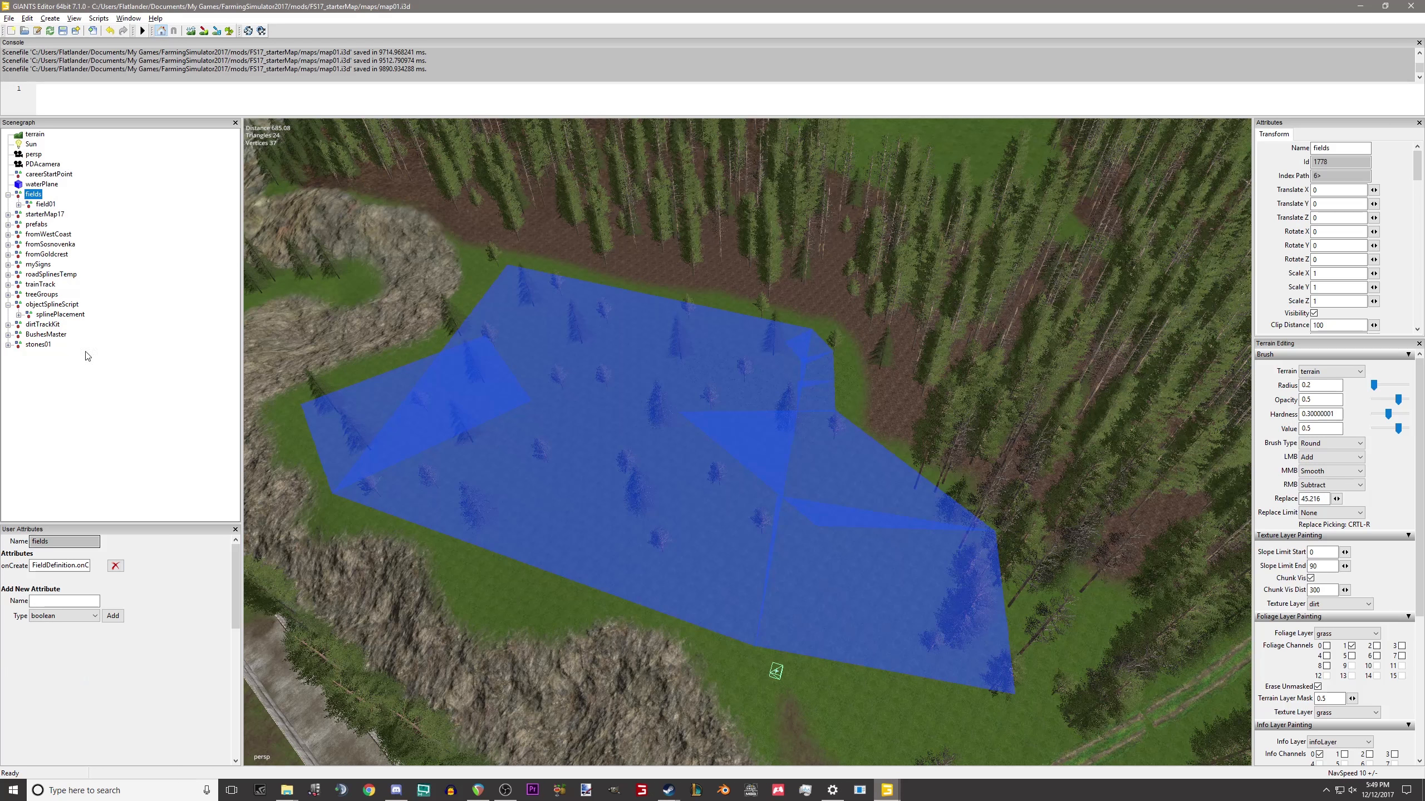
left_click(44, 204)
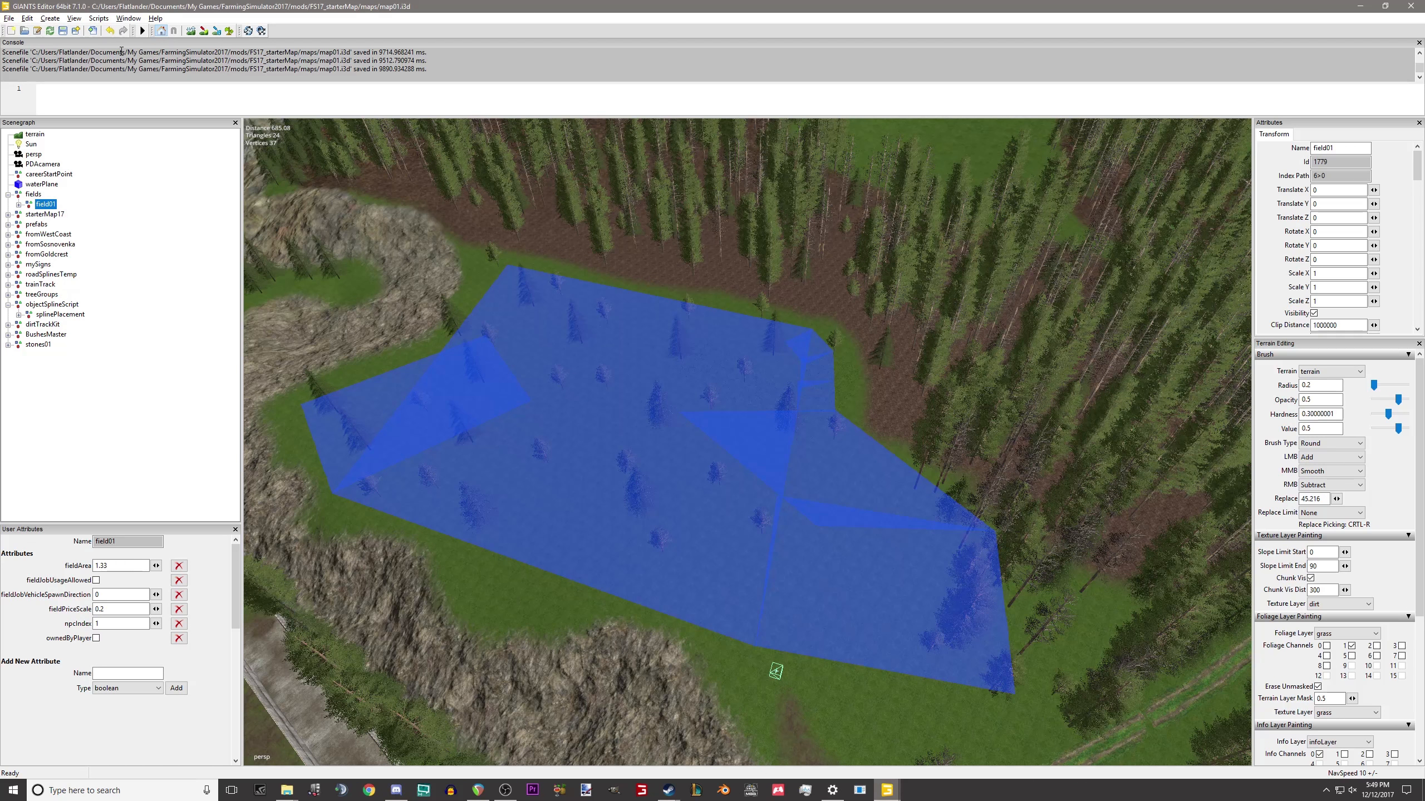
Select the fields group and look up the Set Field Sizes script among the FS17 map scripts.
left_click(128, 18)
mouse_move(101, 20)
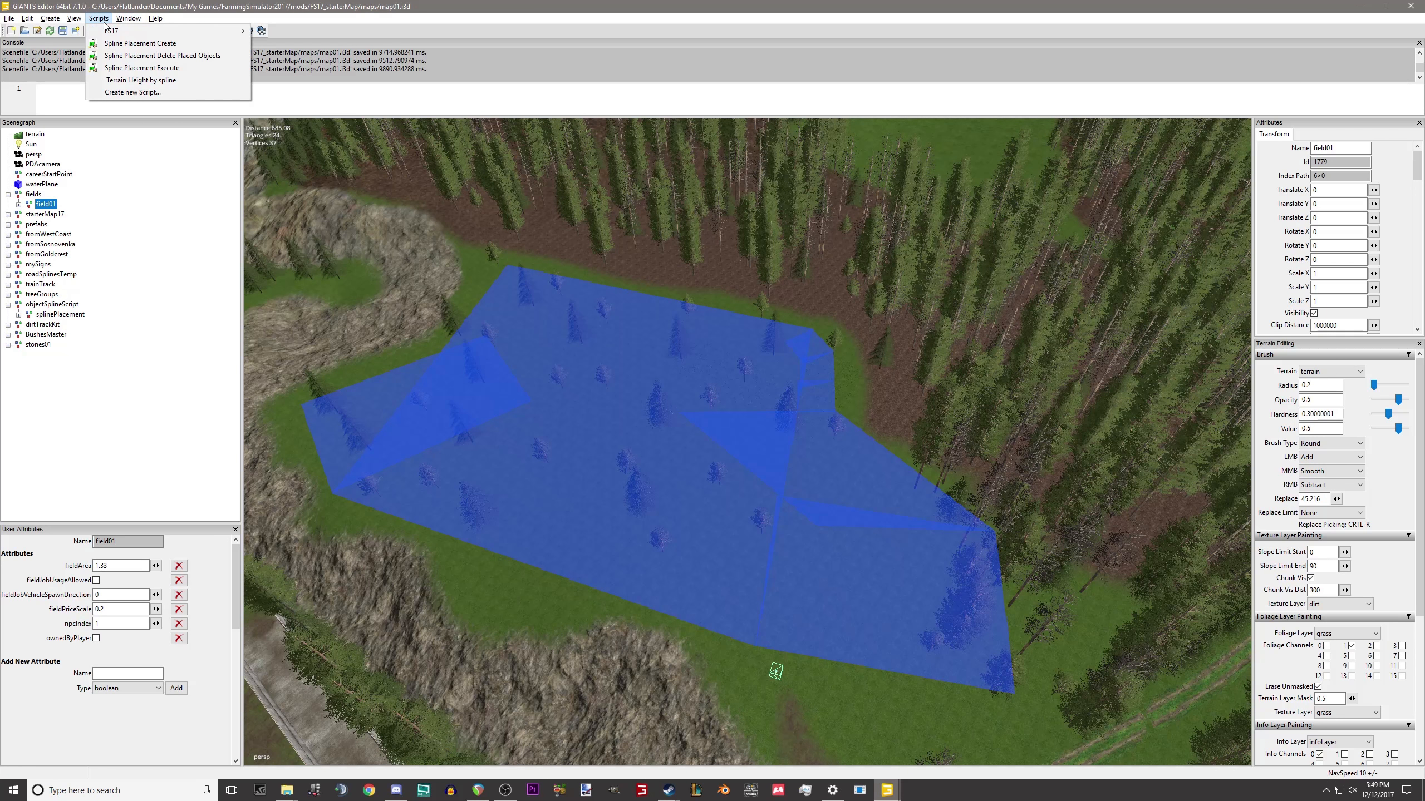
left_click(32, 196)
left_click(33, 195)
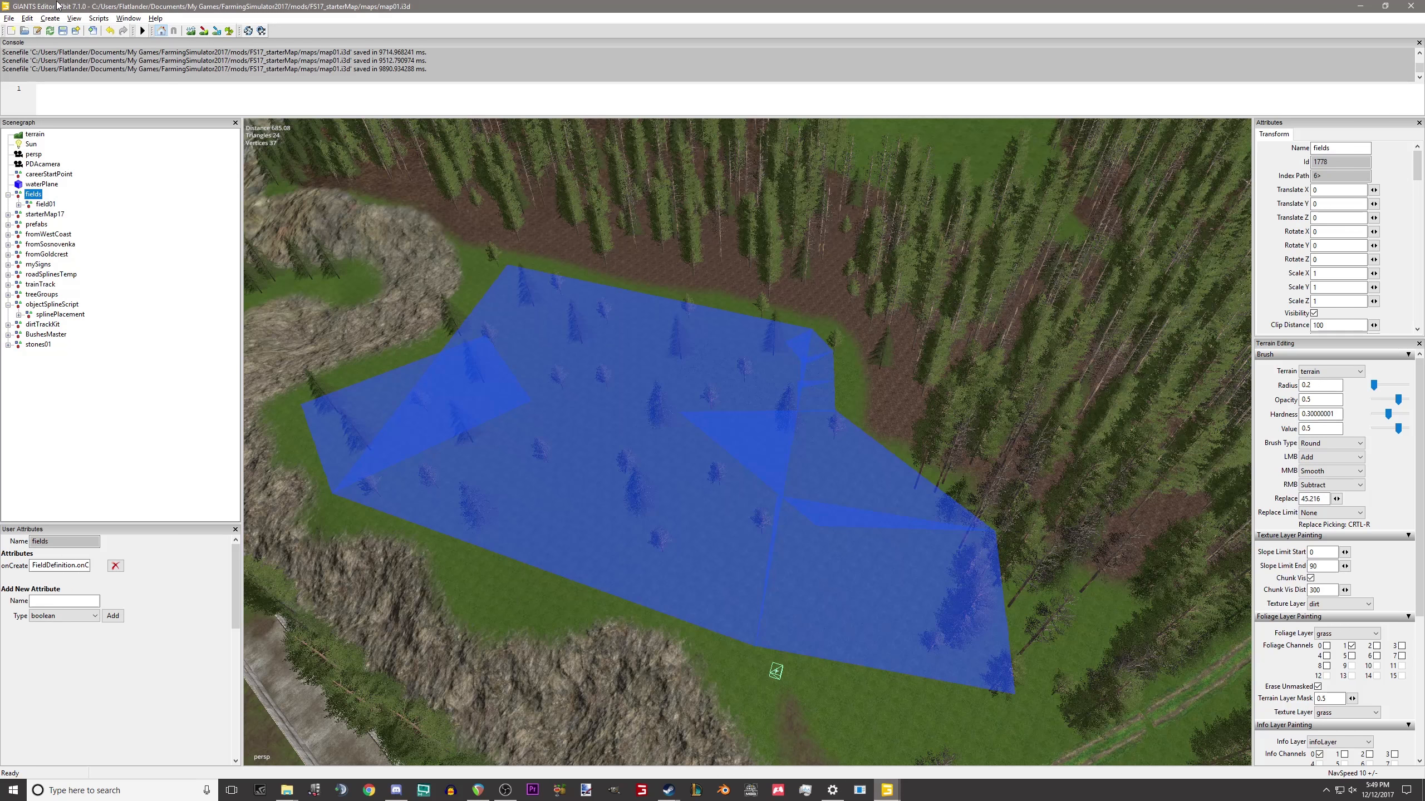
left_click(99, 18)
mouse_move(113, 31)
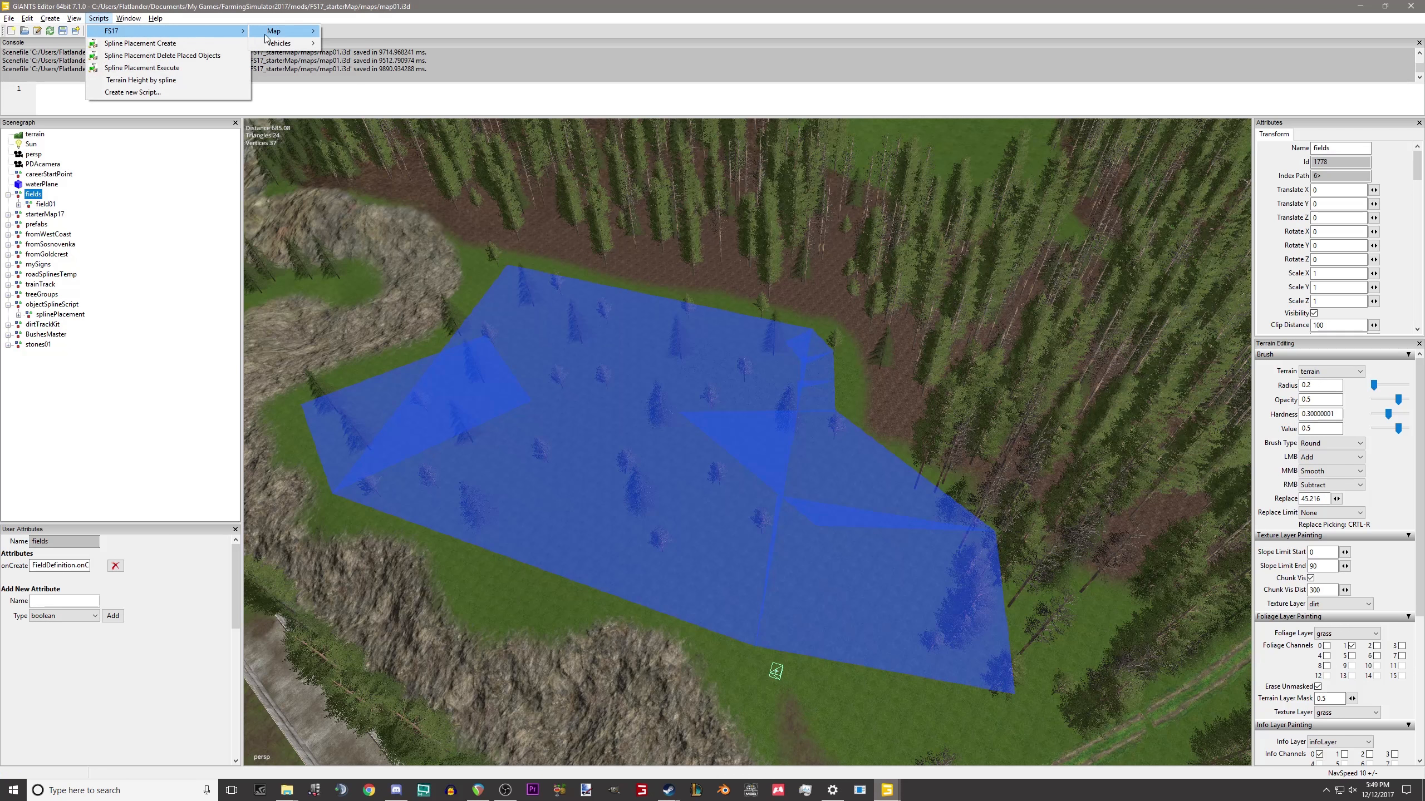
mouse_move(275, 31)
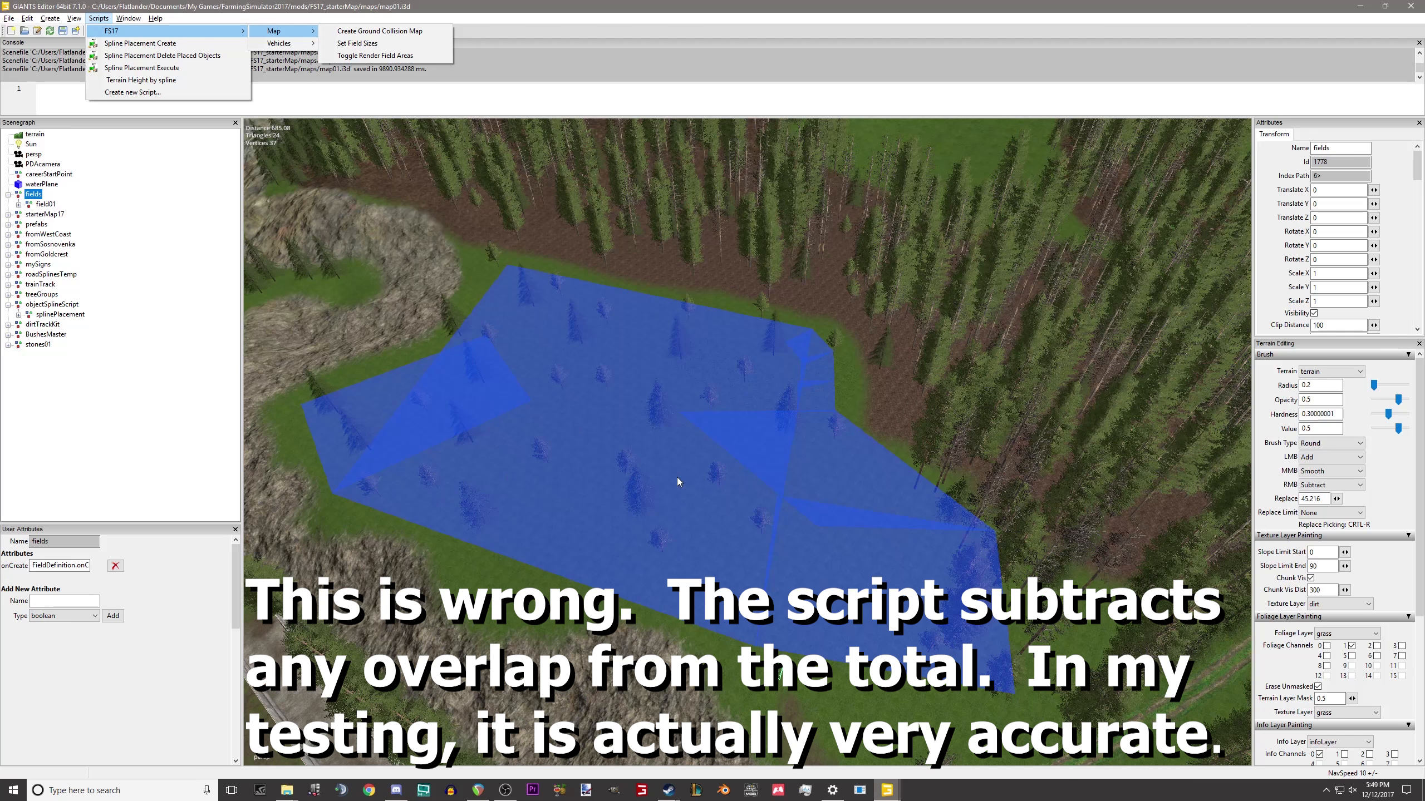
Select field01 and delete its npcIndex user attribute.
left_click(46, 208)
left_click(46, 205)
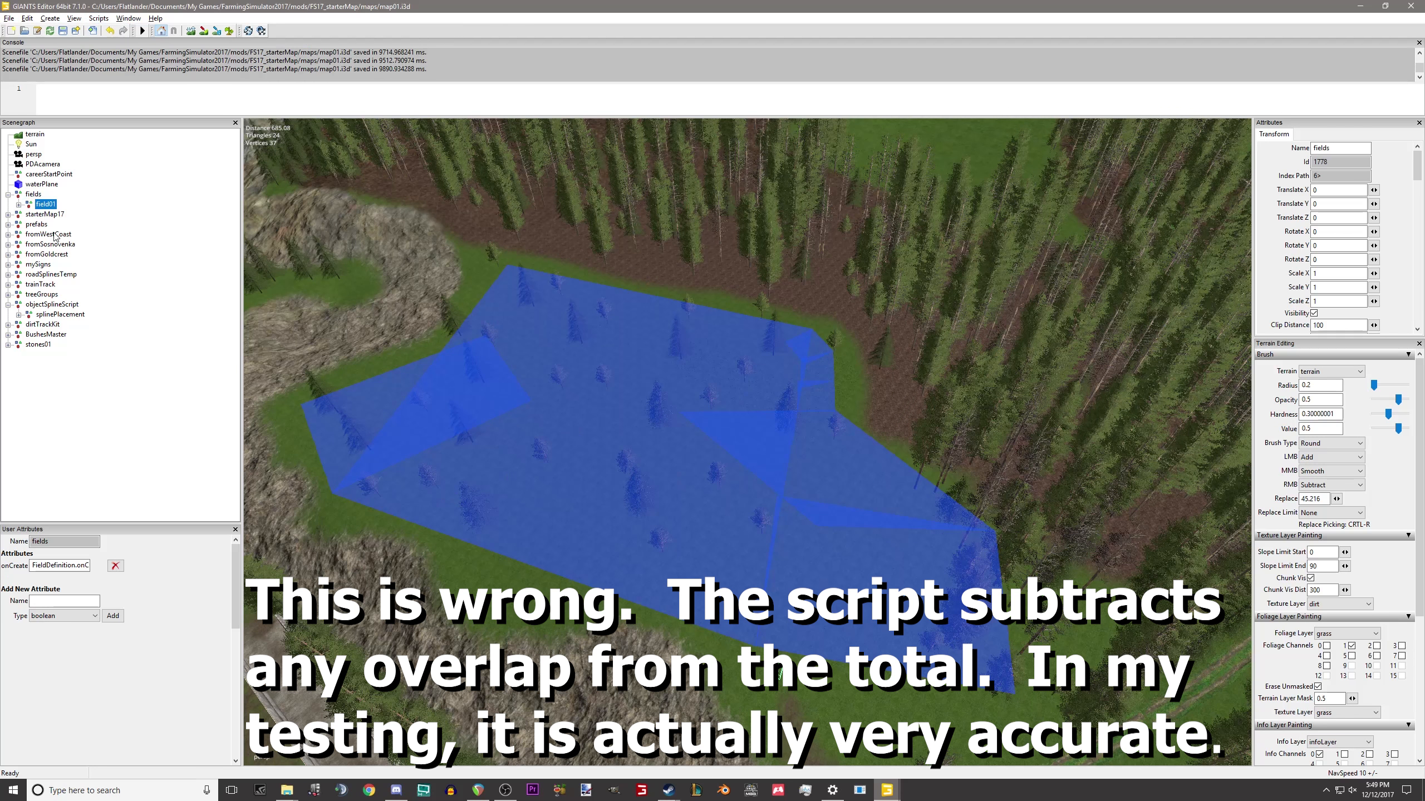
left_click(115, 567)
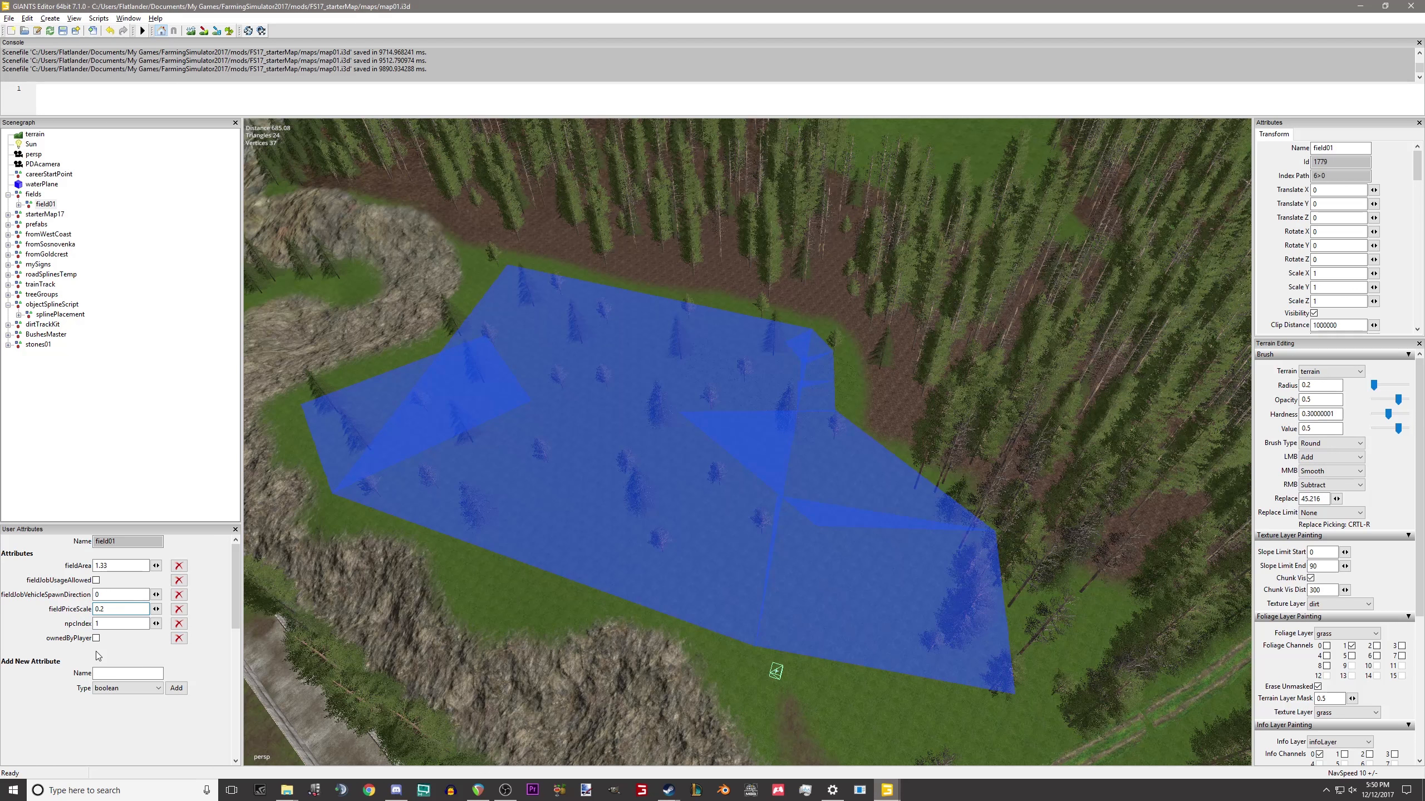
left_click(115, 619)
left_click(123, 689)
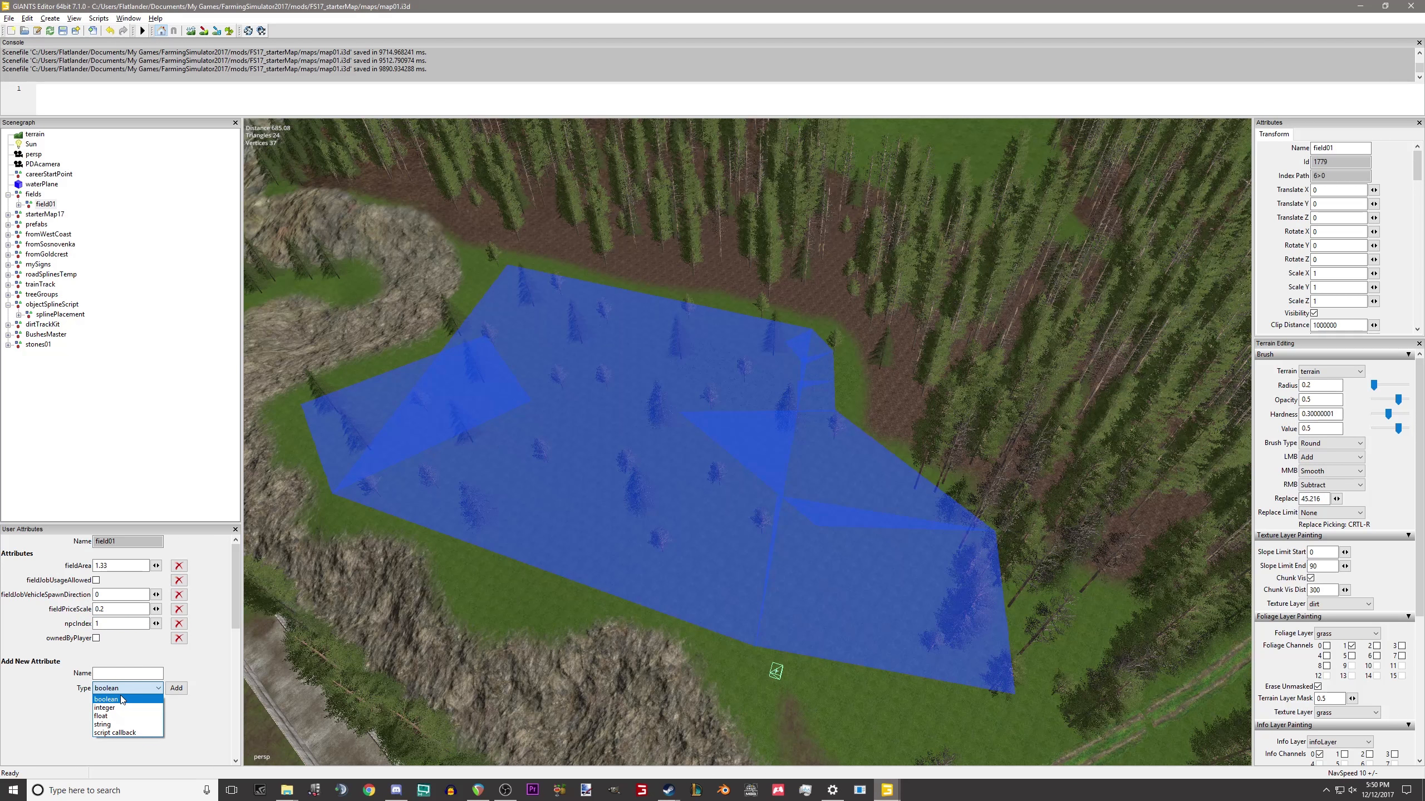
left_click(105, 708)
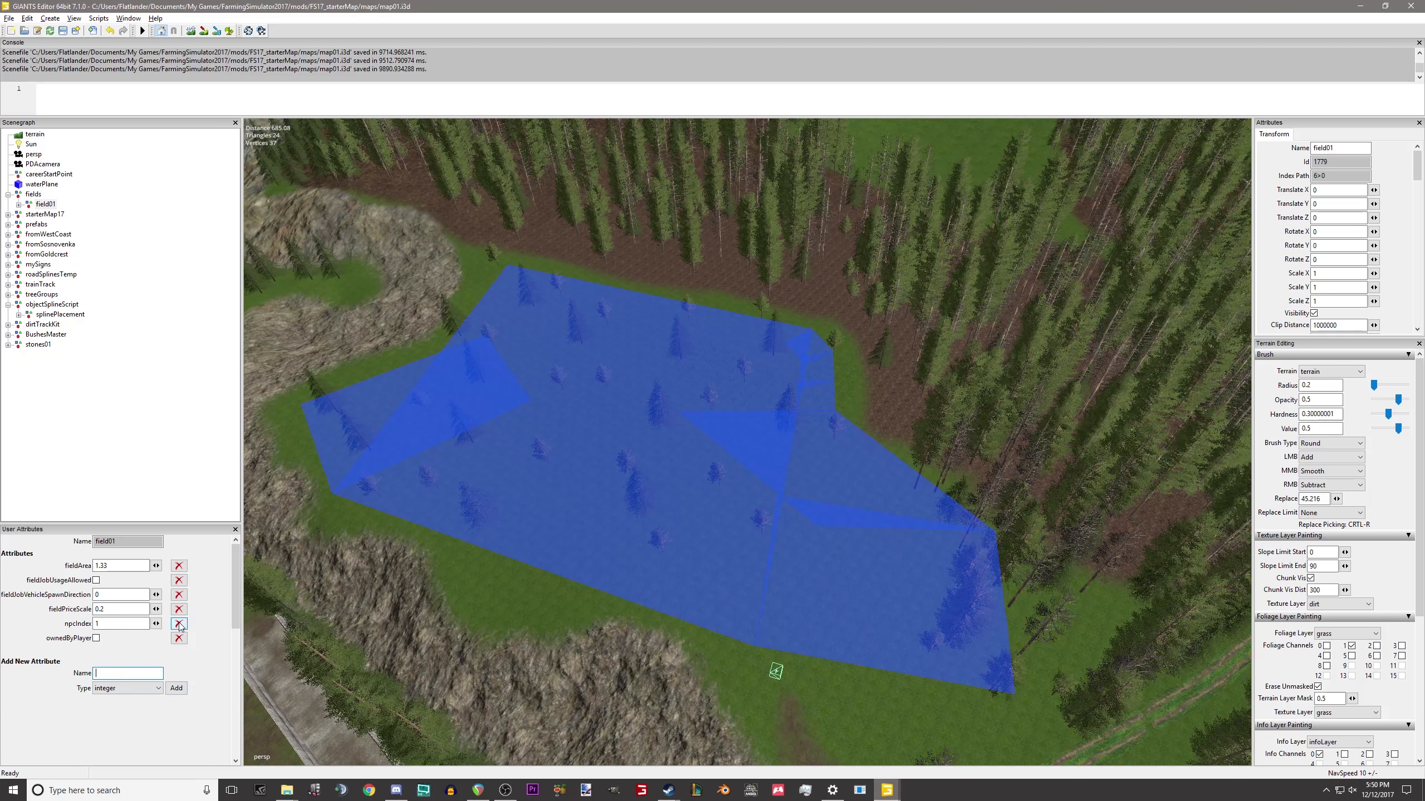
left_click(179, 623)
Add a new user attribute named npcIndex of type integer to field01.
left_click(132, 673)
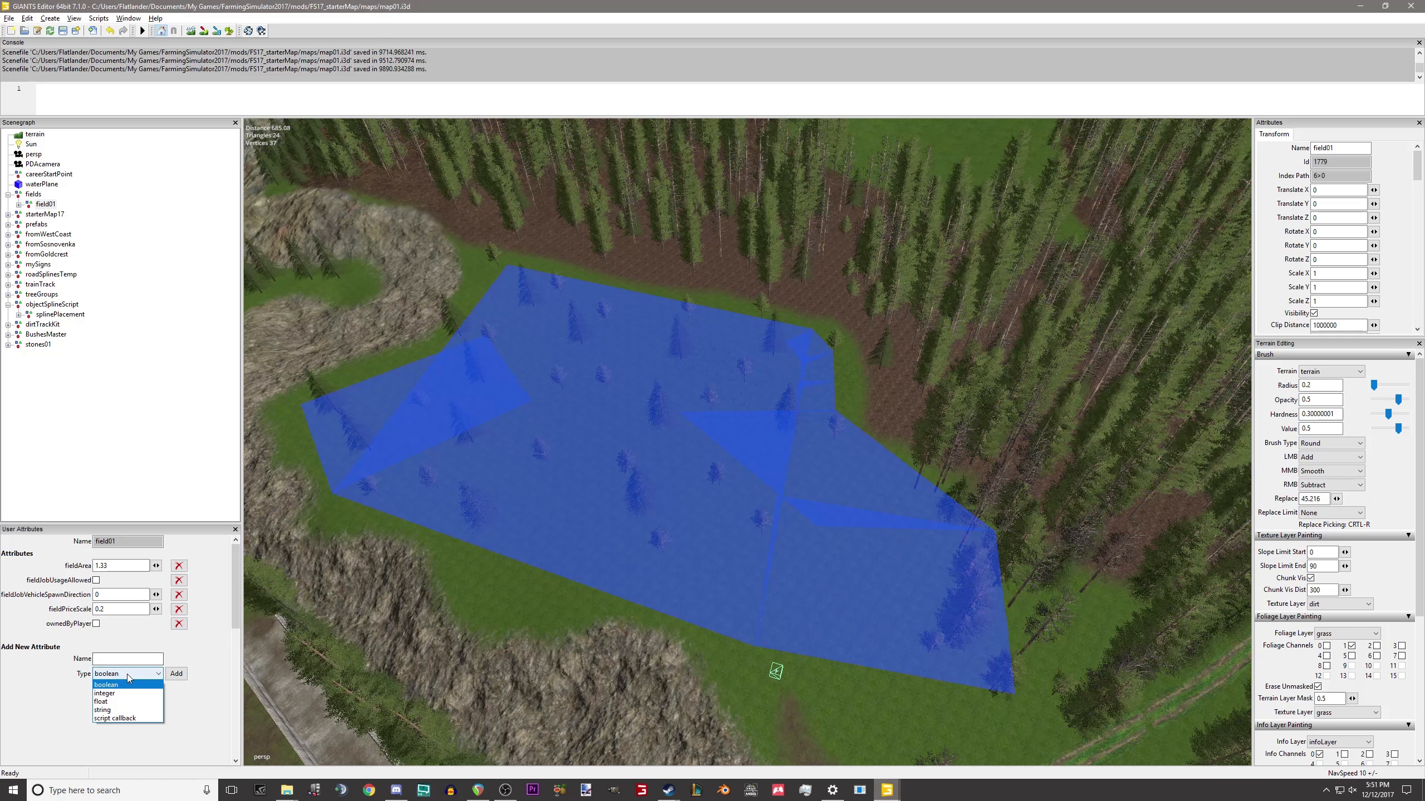
left_click(124, 711)
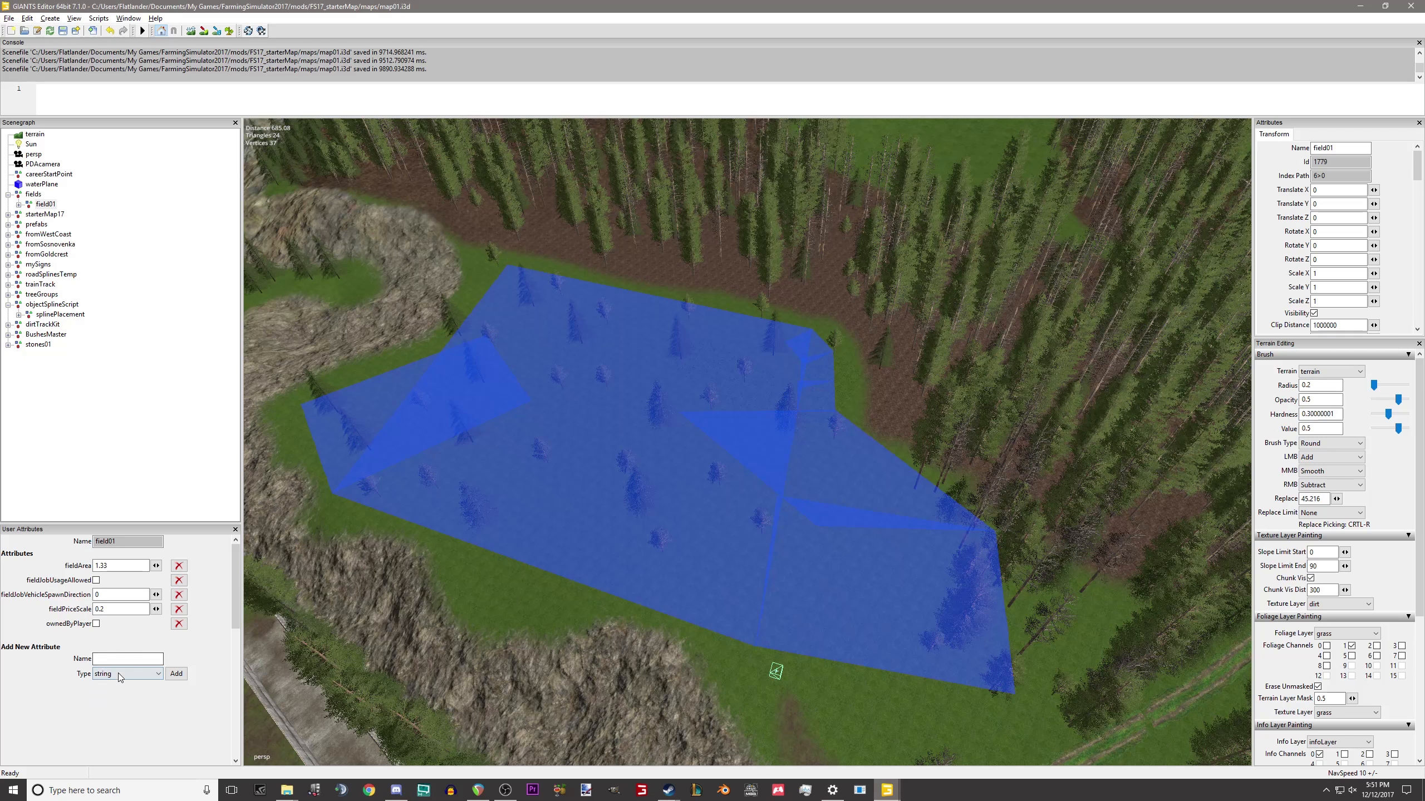
left_click(119, 674)
left_click(120, 696)
left_click(114, 658)
type("npcIndex")
left_click(177, 675)
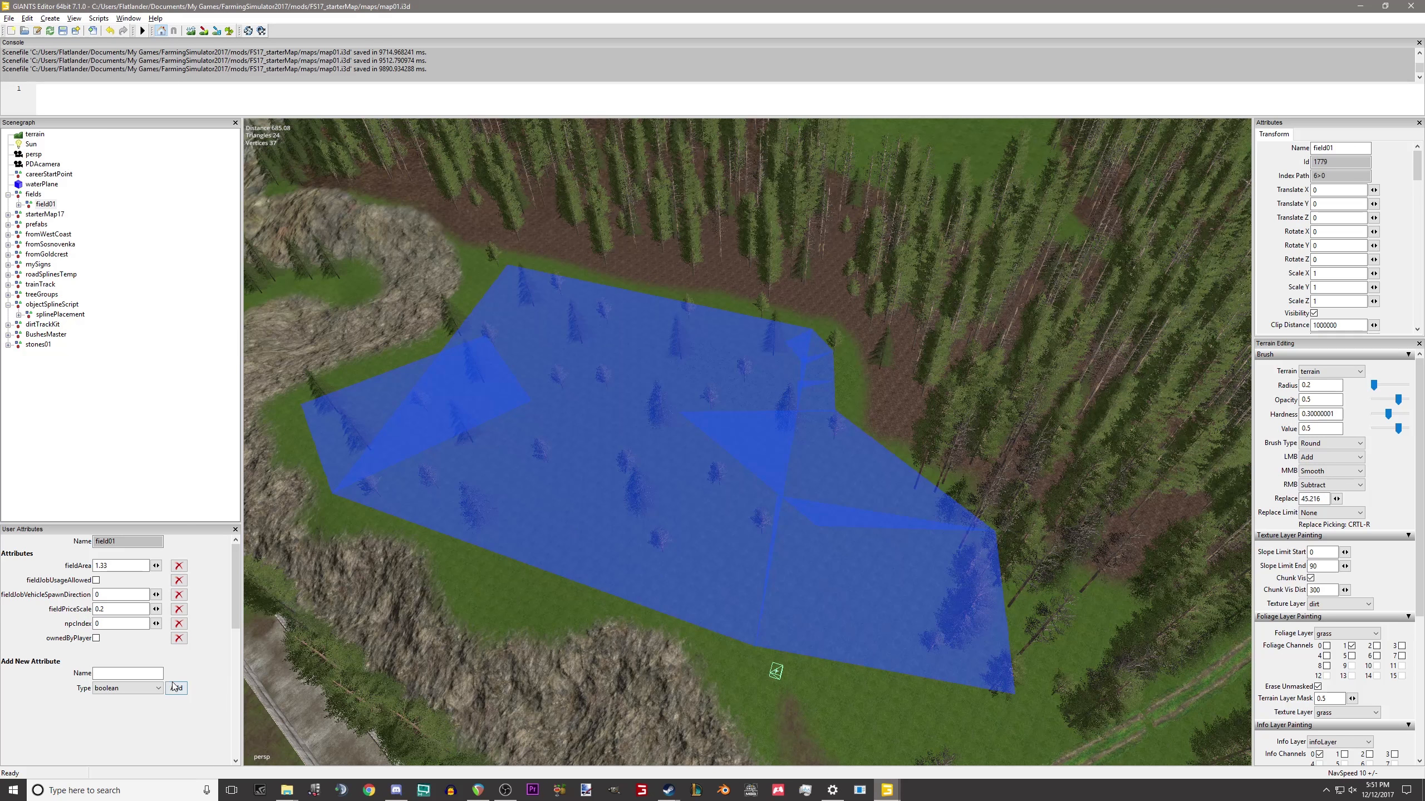
Set field01's npcIndex attribute to 5.
double_click(102, 624)
type("1")
key("BackSpace")
type("5")
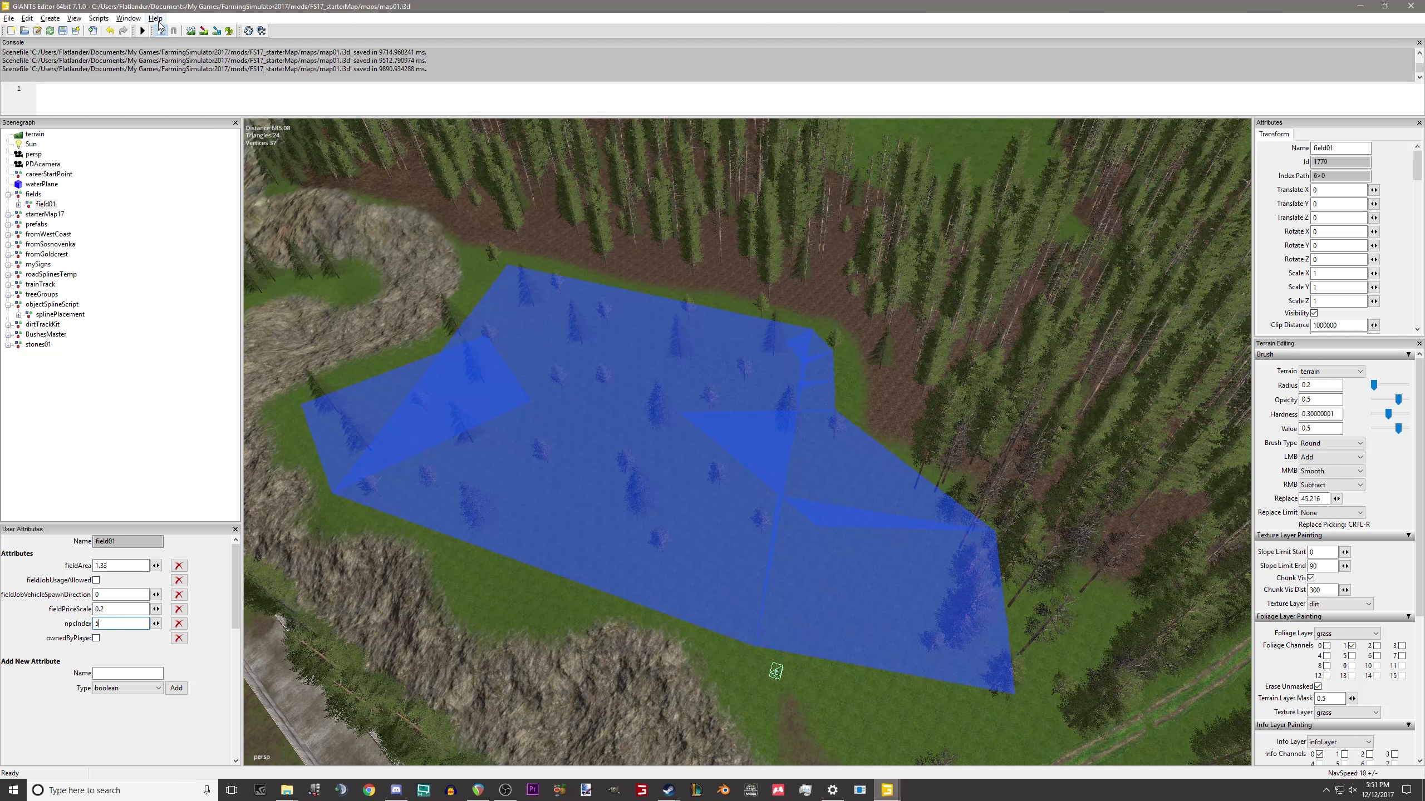
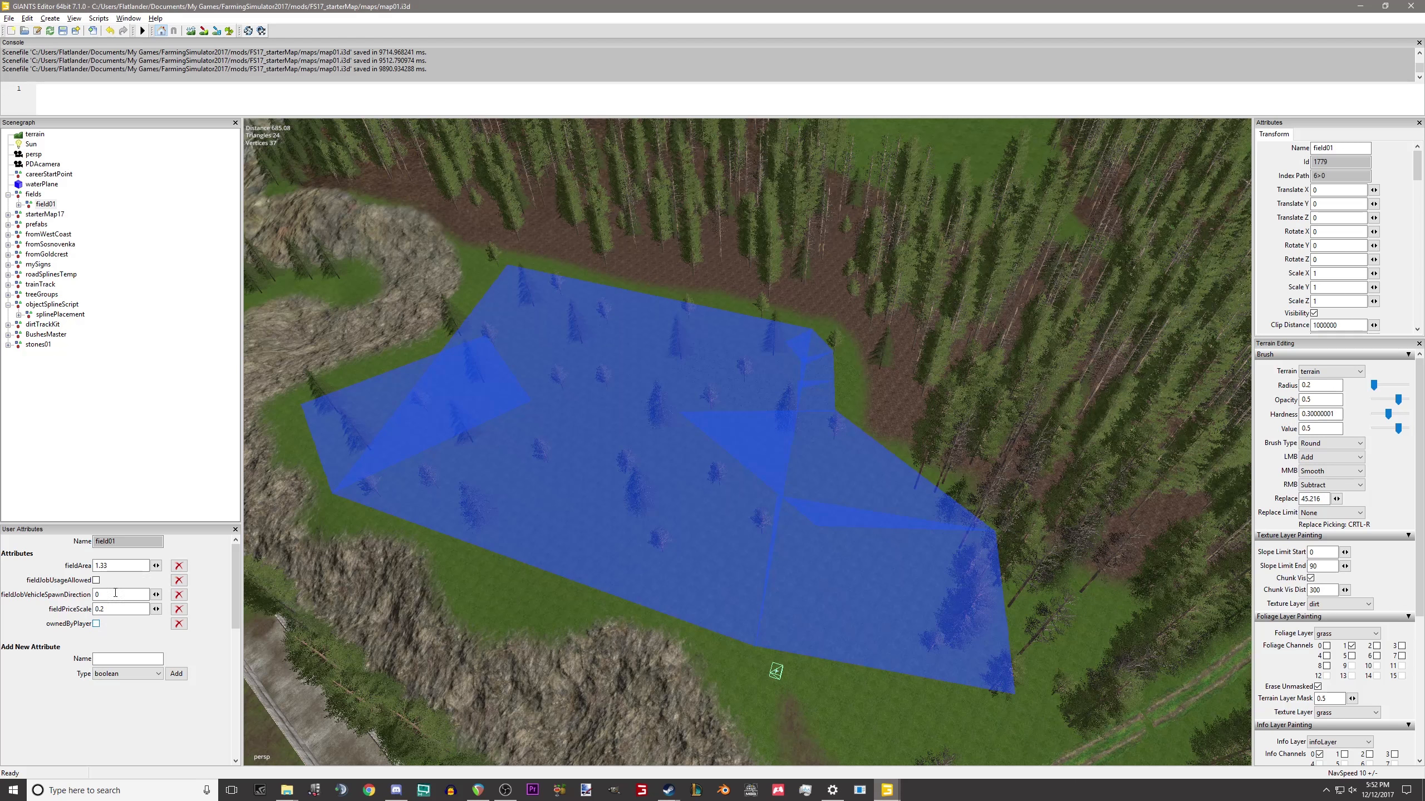
Switch field01's fieldJobUsageAllowed attribute on and back off.
left_click(97, 582)
left_click(97, 580)
Examine the rendered area of field01, its buy trigger and the surrounding terrain from several angles.
middle_click_drag(728, 550, 759, 501)
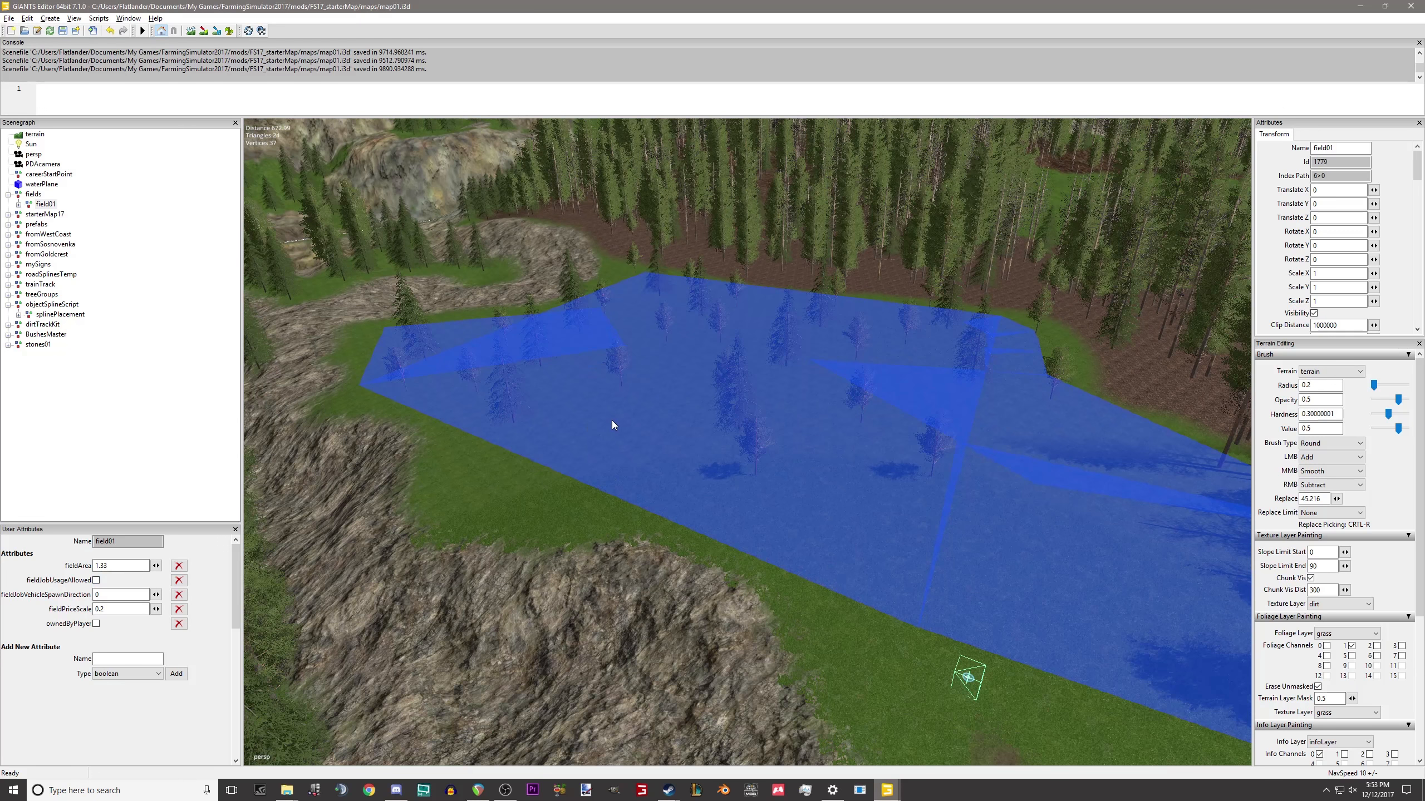
middle_click_drag(845, 432, 620, 418)
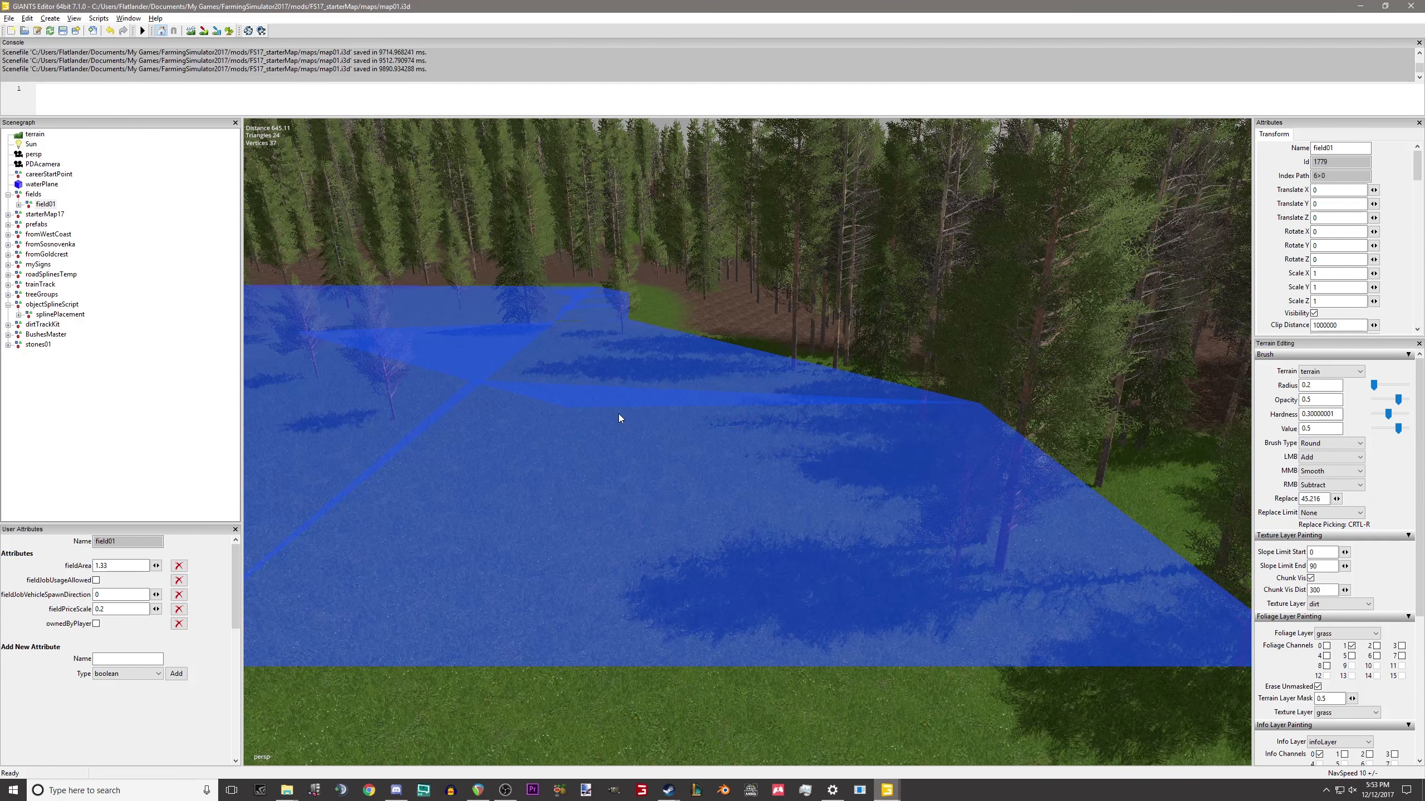
middle_click_drag(1079, 543, 926, 323)
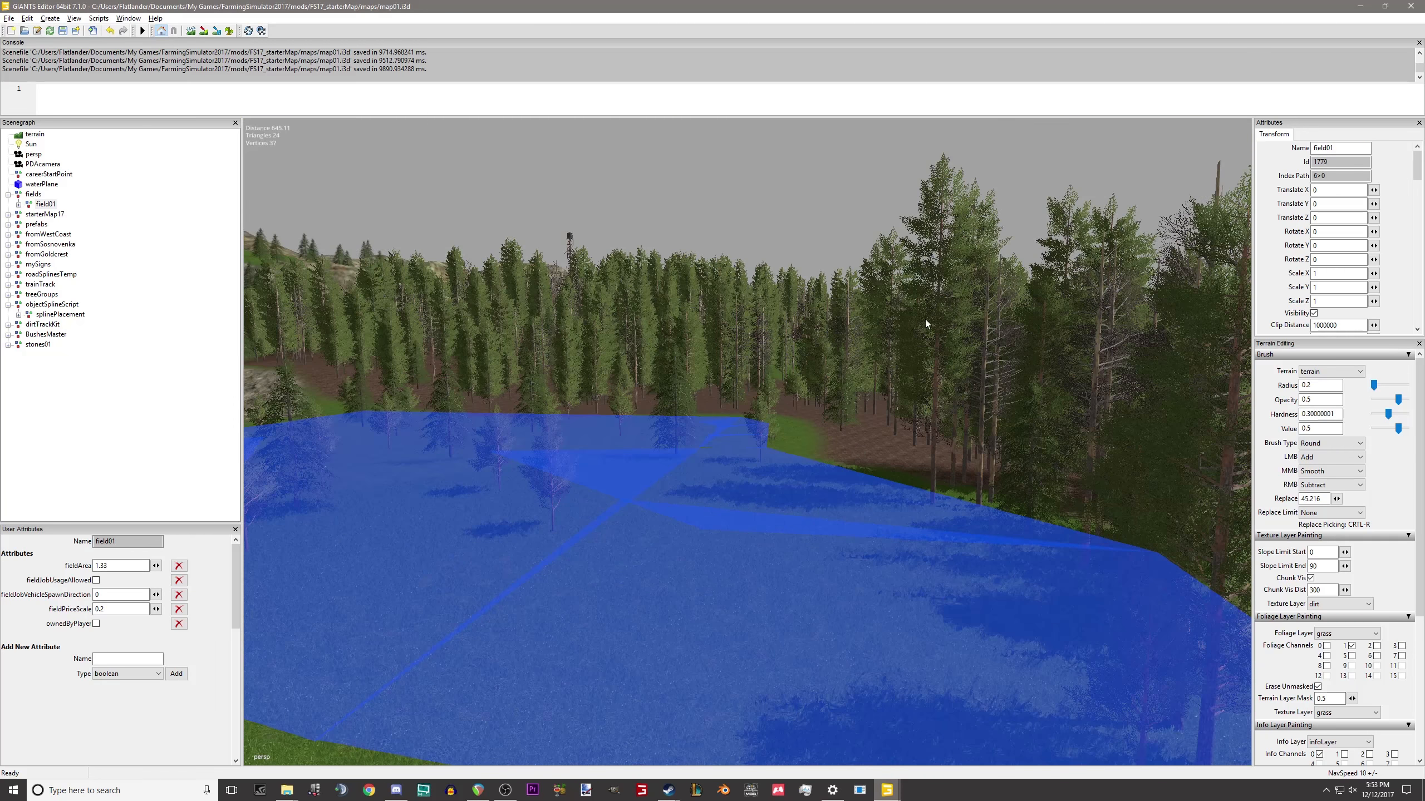
middle_click_drag(487, 391, 597, 666)
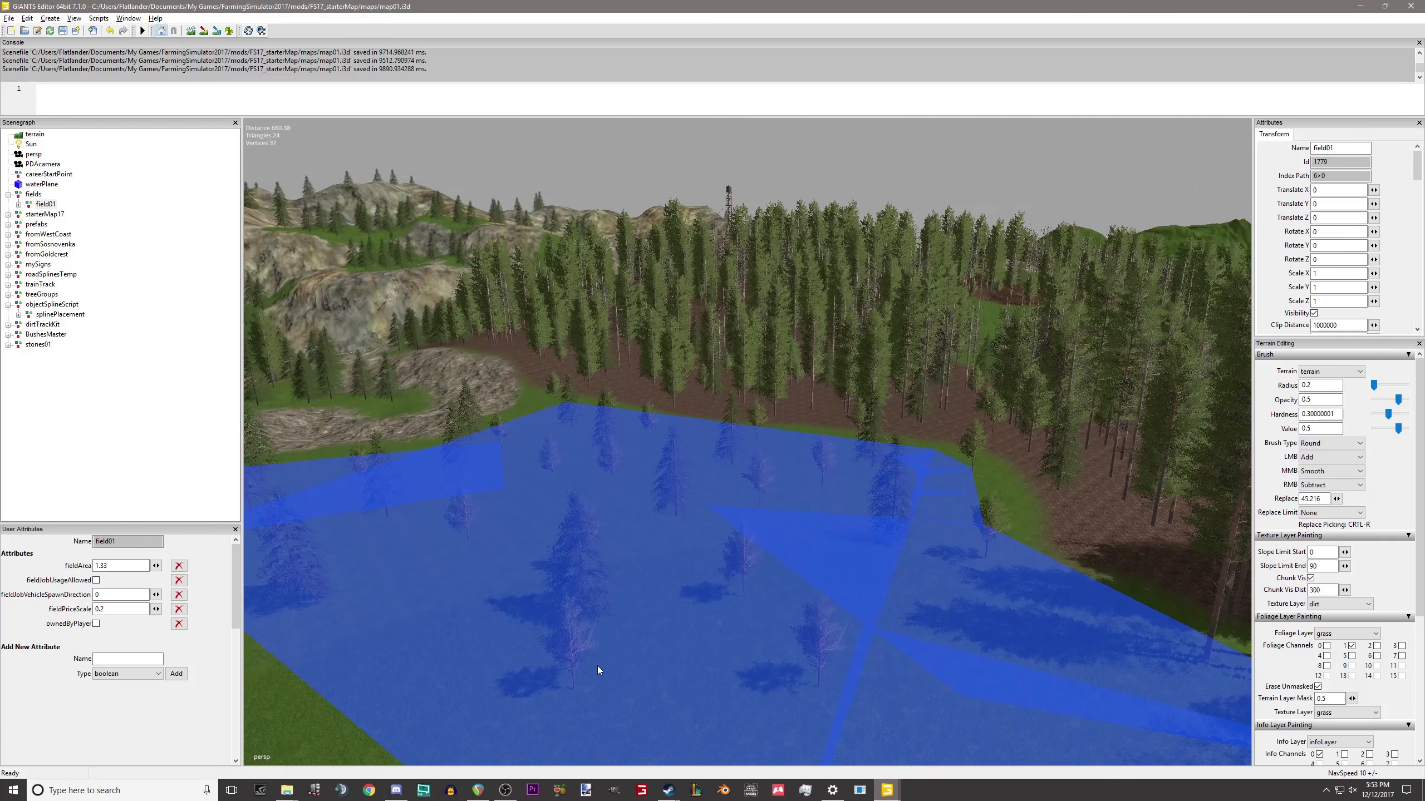
middle_click_drag(885, 421, 746, 610)
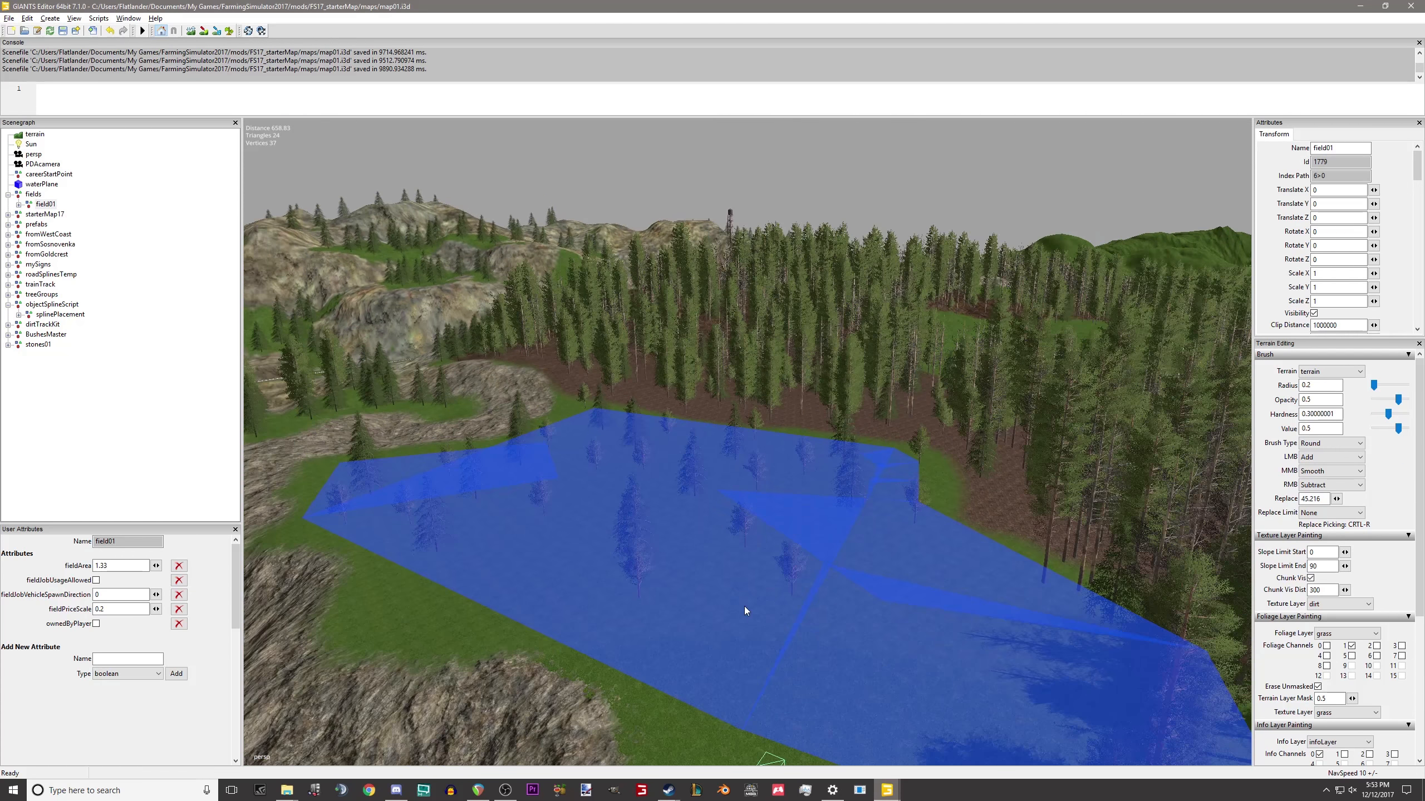
middle_click_drag(885, 430, 960, 449)
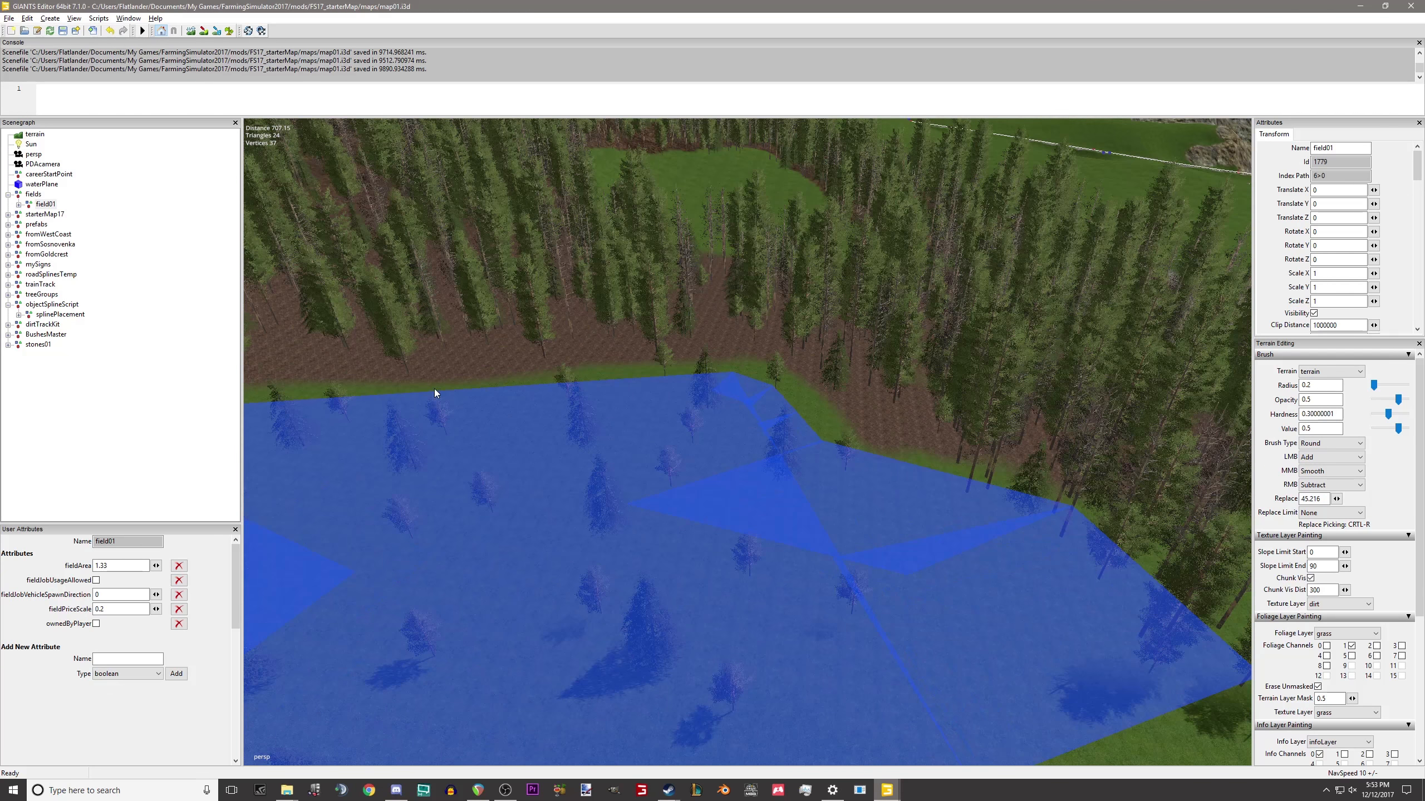
middle_click_drag(552, 396, 798, 496)
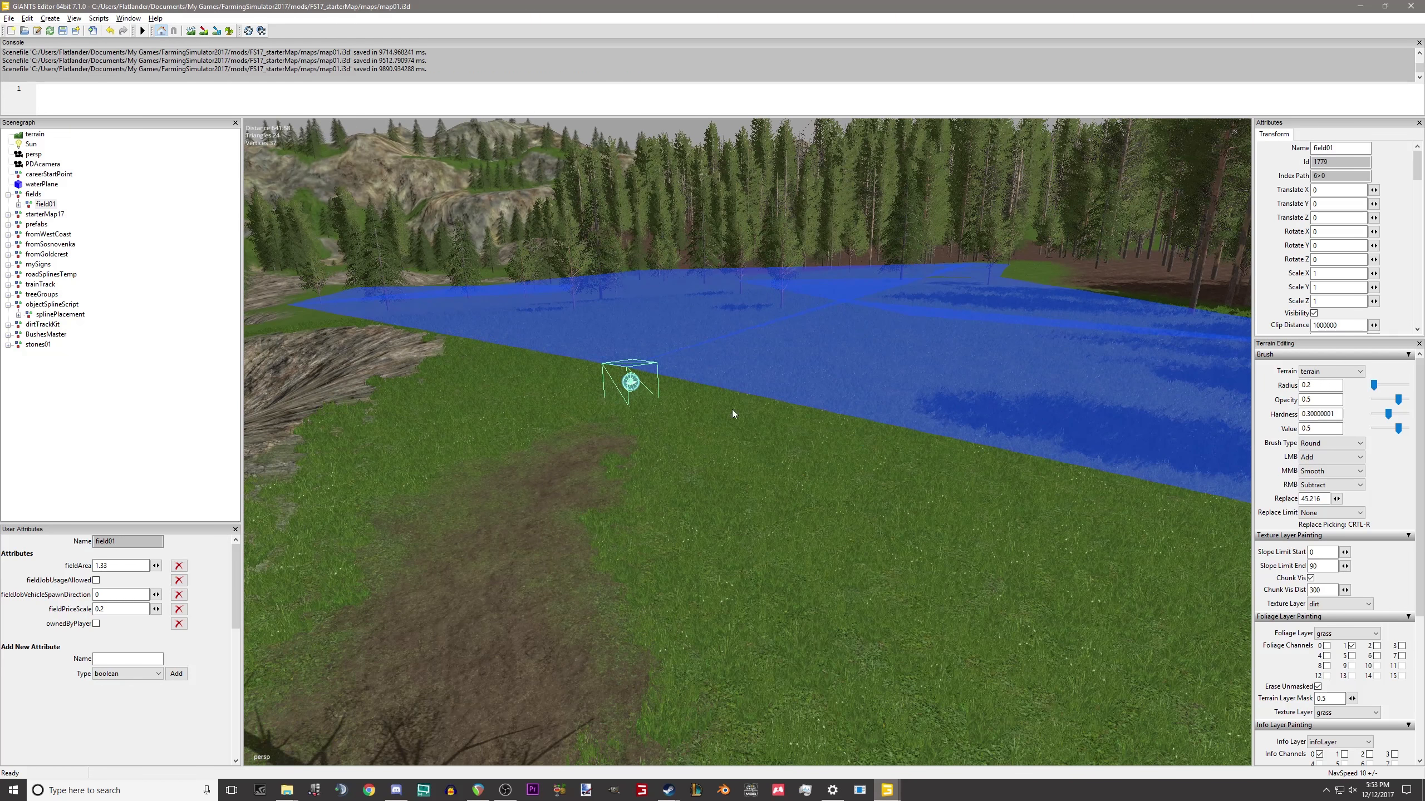
middle_click_drag(732, 414, 691, 415)
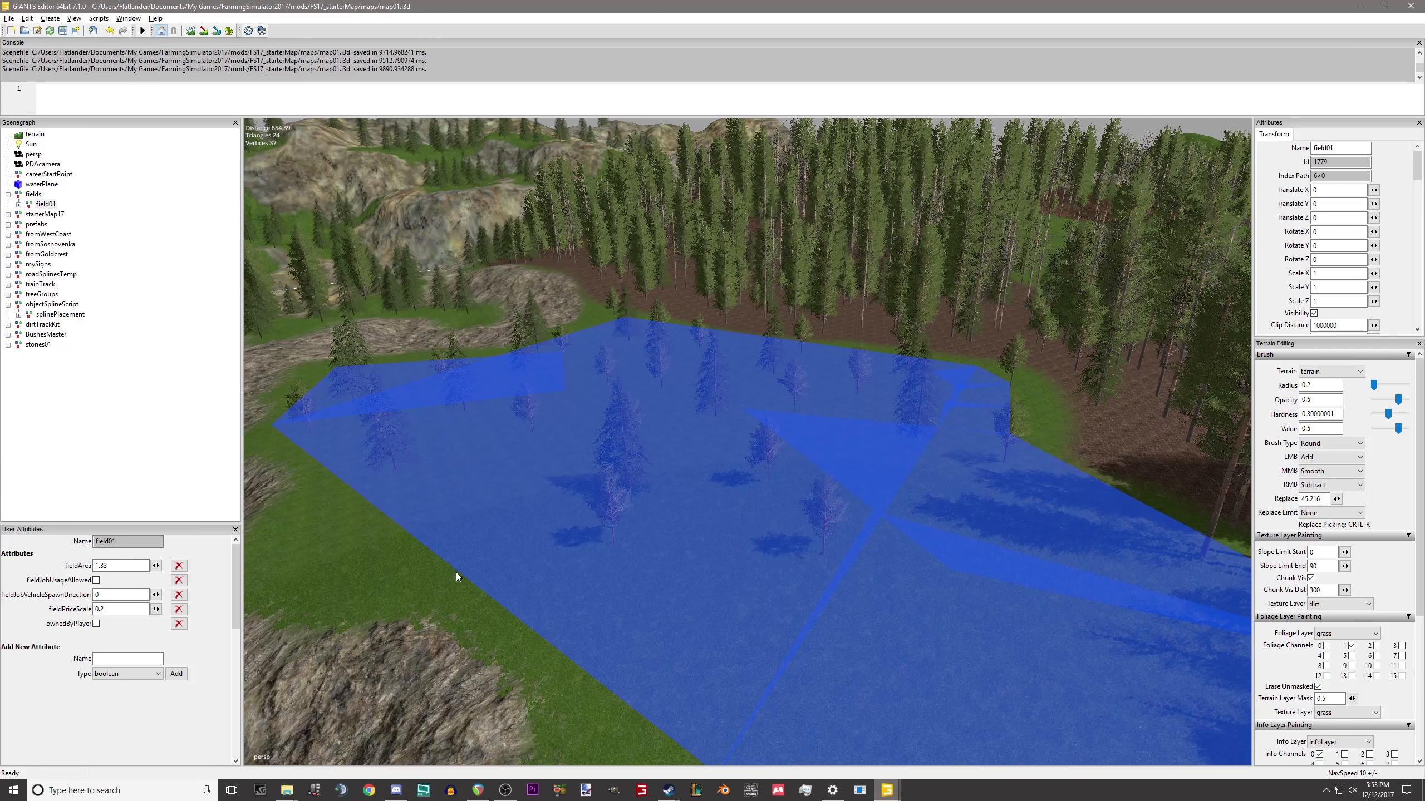
middle_click_drag(915, 400, 606, 584)
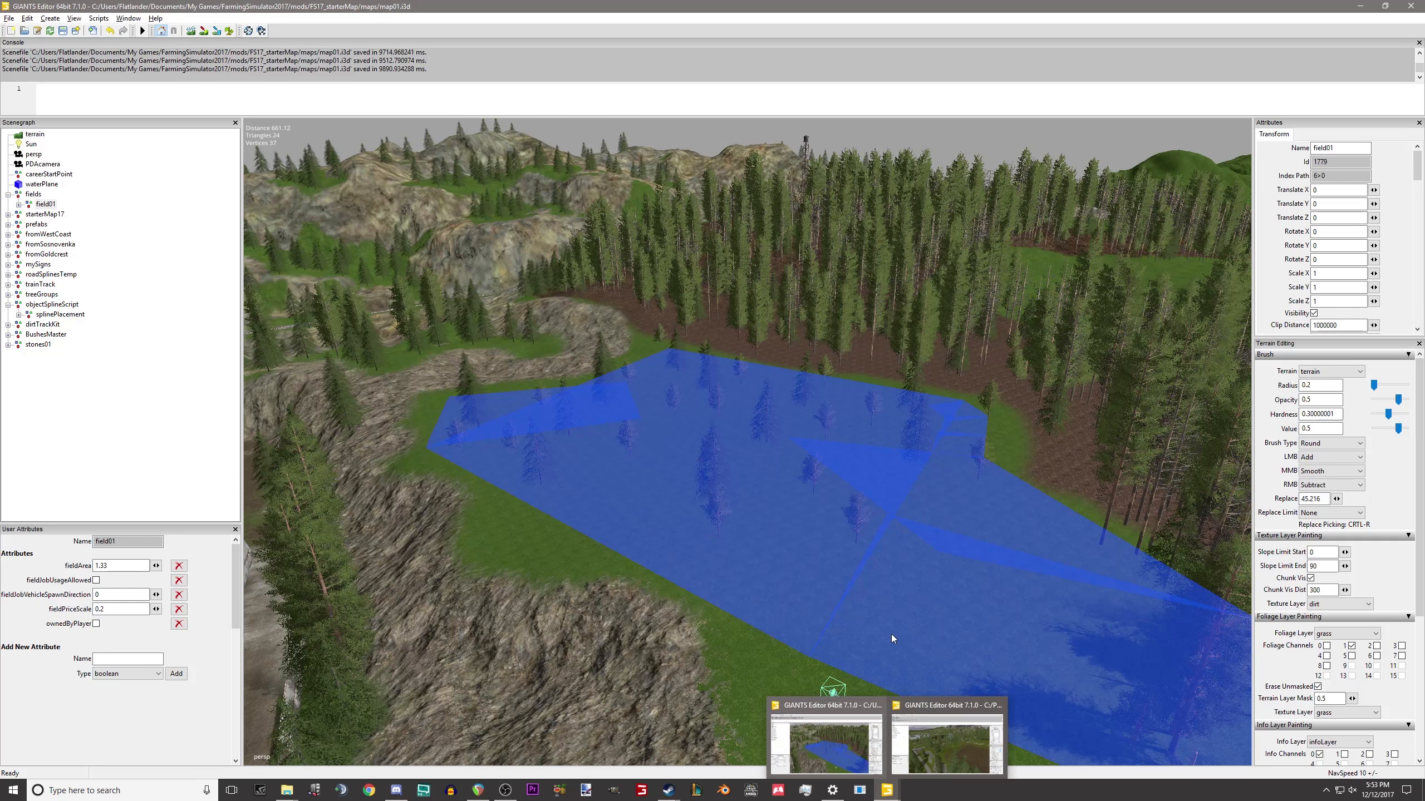
middle_click_drag(832, 501, 741, 501)
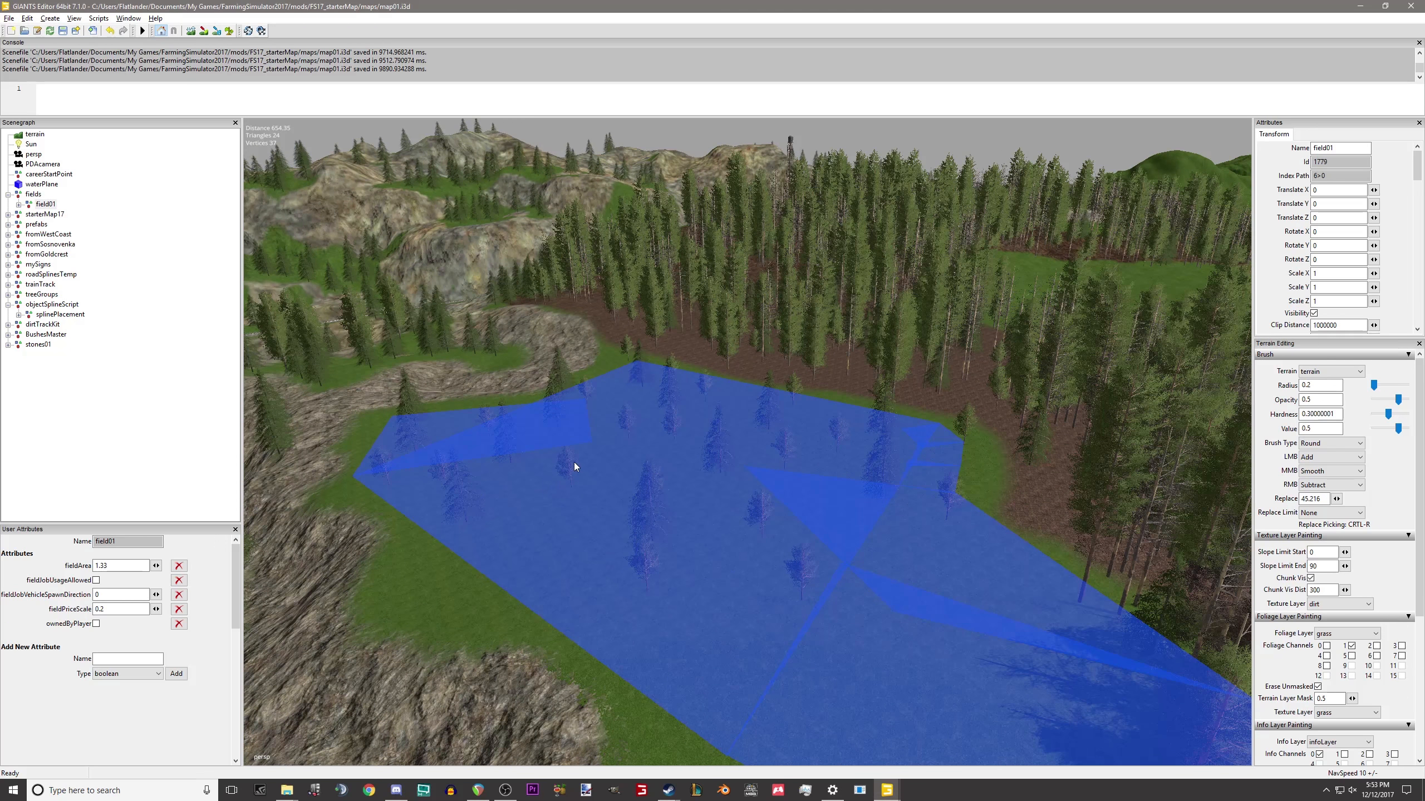
Toggle field01's fieldJobUsageAllowed attribute on and back off, and view the field's whole rendered area from overhead.
left_click(95, 580)
left_click(96, 581)
middle_click_drag(769, 305, 273, 668, "alt")
middle_click_drag(785, 359, 316, 783, "alt")
middle_click_drag(830, 404, 289, 543, "alt")
middle_click_drag(993, 494, 795, 379, "alt")
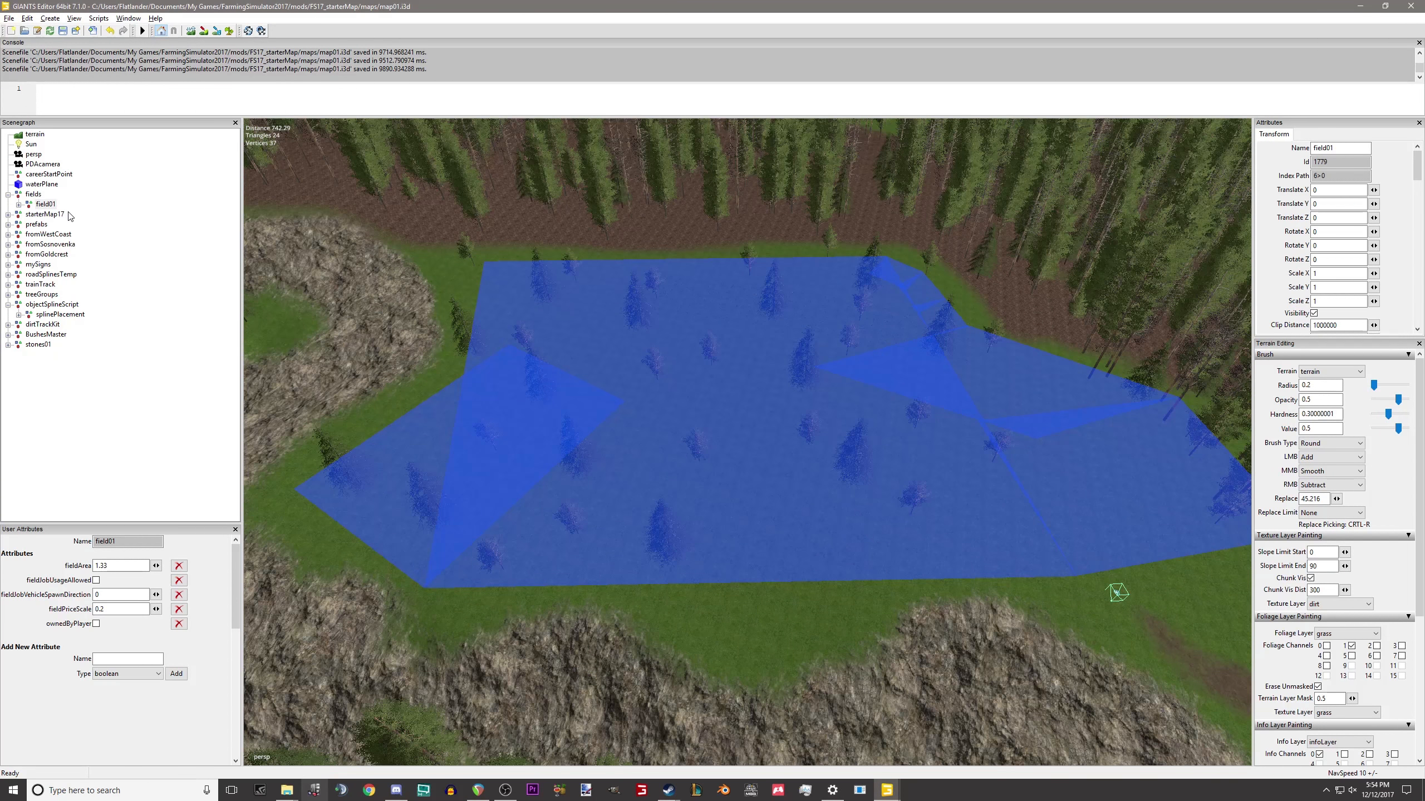
Place field two's fieldBuyTrigger on the grass at the edge of the neighbouring forest clearing, at about X -250, Z -491.
left_click(53, 205)
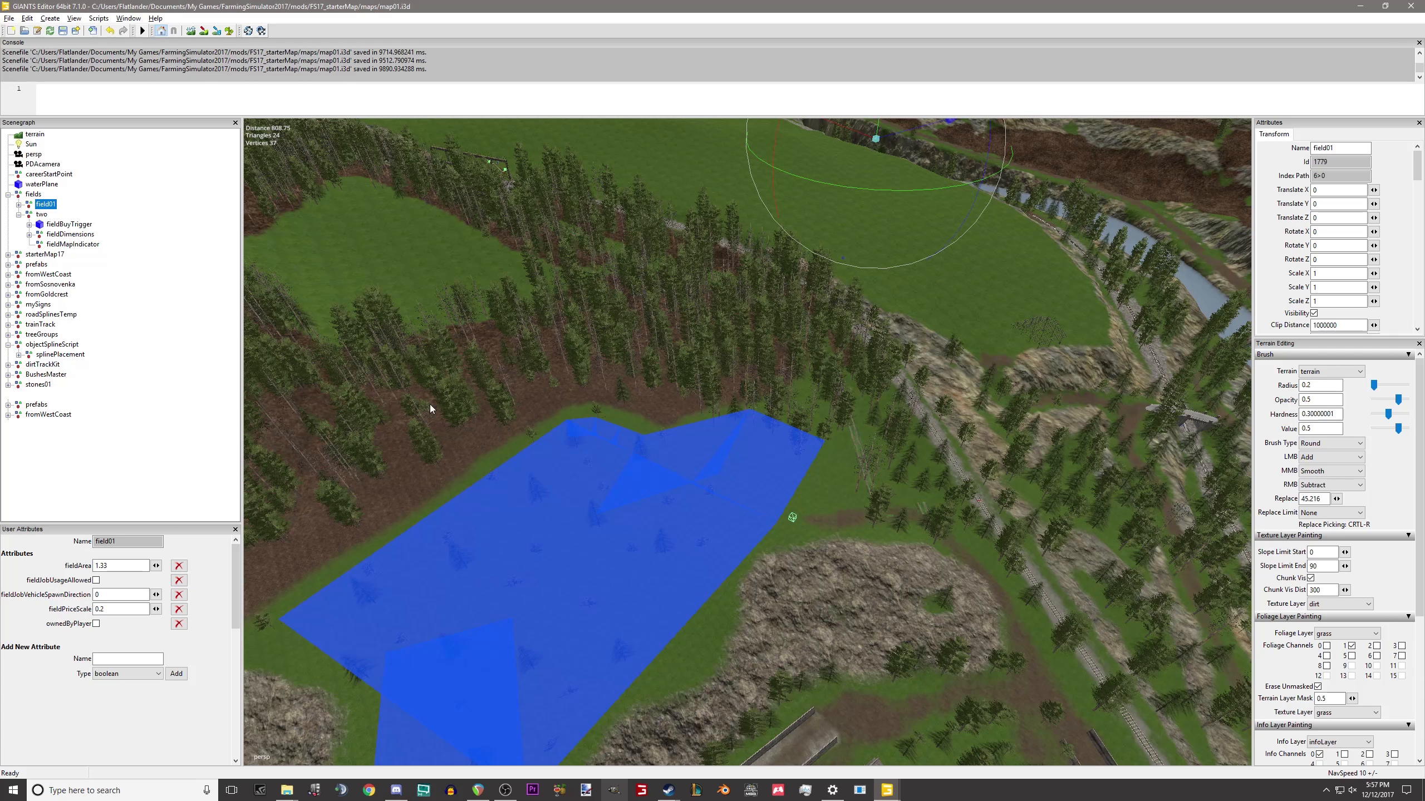
left_click(556, 494)
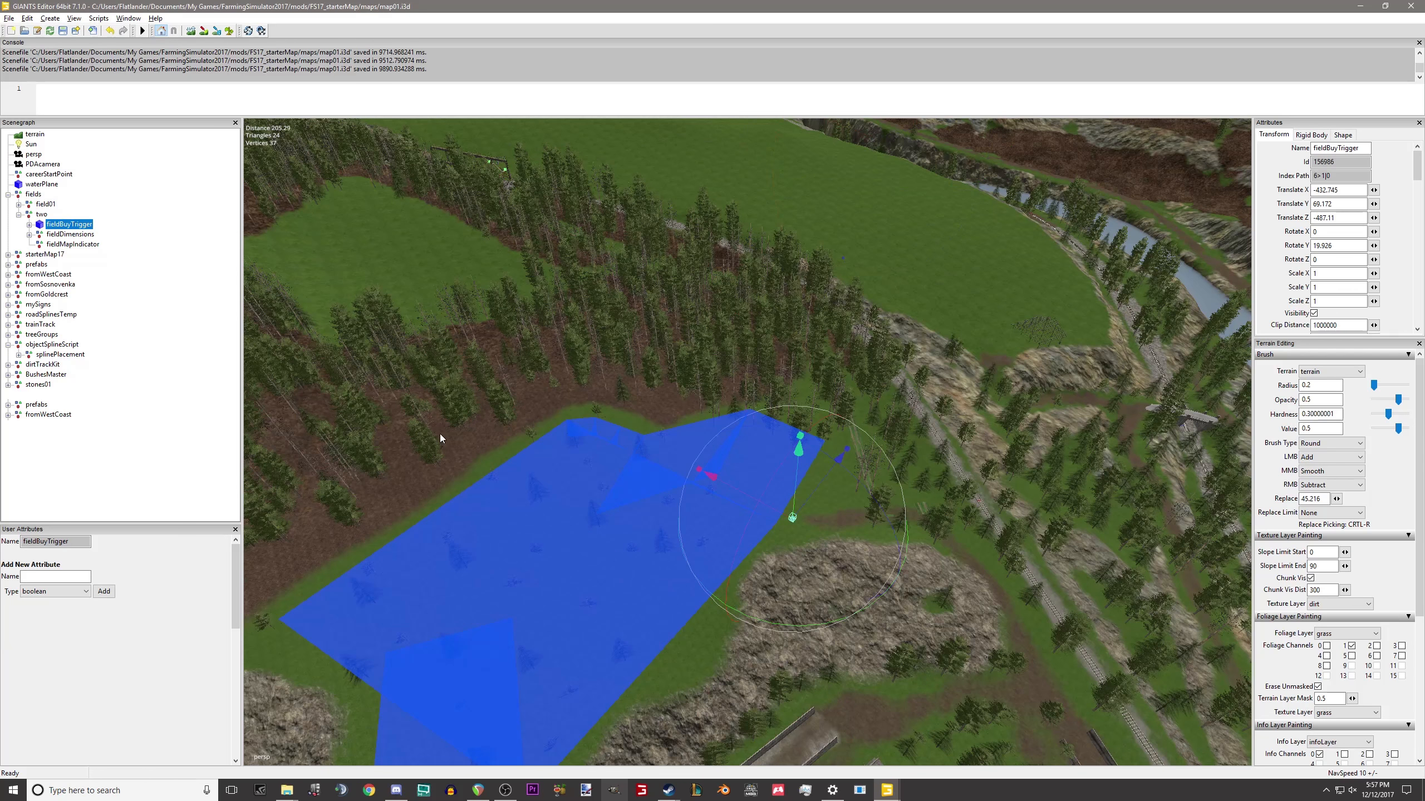
middle_click_drag(646, 609, 762, 732, "alt")
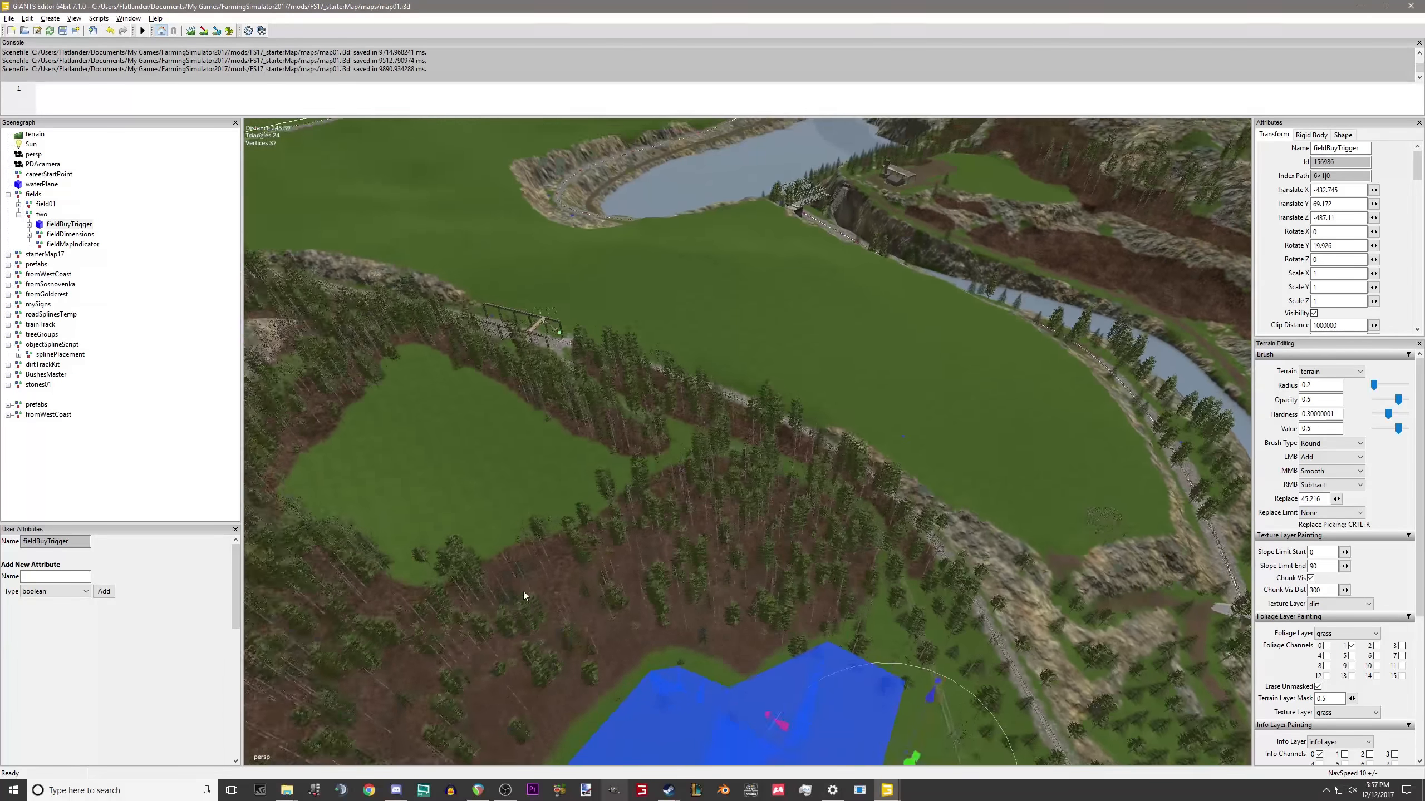
mouse_move(524, 595)
right_mouse_down("alt")
mouse_move(1181, 231)
mouse_move(709, 381)
mouse_move(900, 363)
mouse_move(897, 430)
mouse_move(627, 327)
mouse_move(699, 394)
mouse_move(745, 407)
mouse_move(825, 391)
mouse_move(679, 395)
mouse_move(910, 517)
mouse_move(727, 378)
mouse_move(795, 396)
mouse_move(826, 321)
mouse_move(794, 273)
mouse_move(833, 288)
mouse_move(512, 596)
right_mouse_up("alt")
right_click_drag(665, 465, 857, 392, "alt")
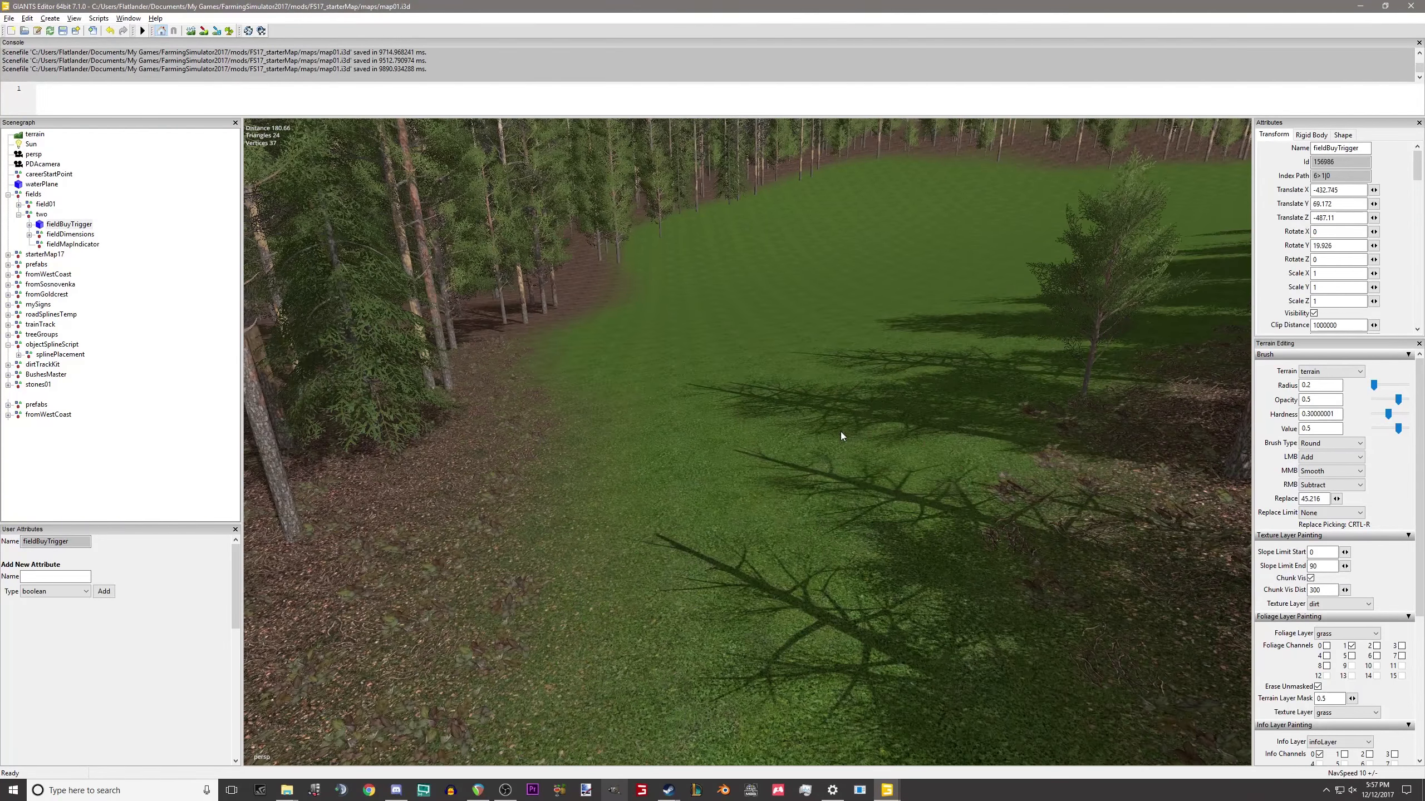
left_click_drag(715, 434, 795, 337, "alt")
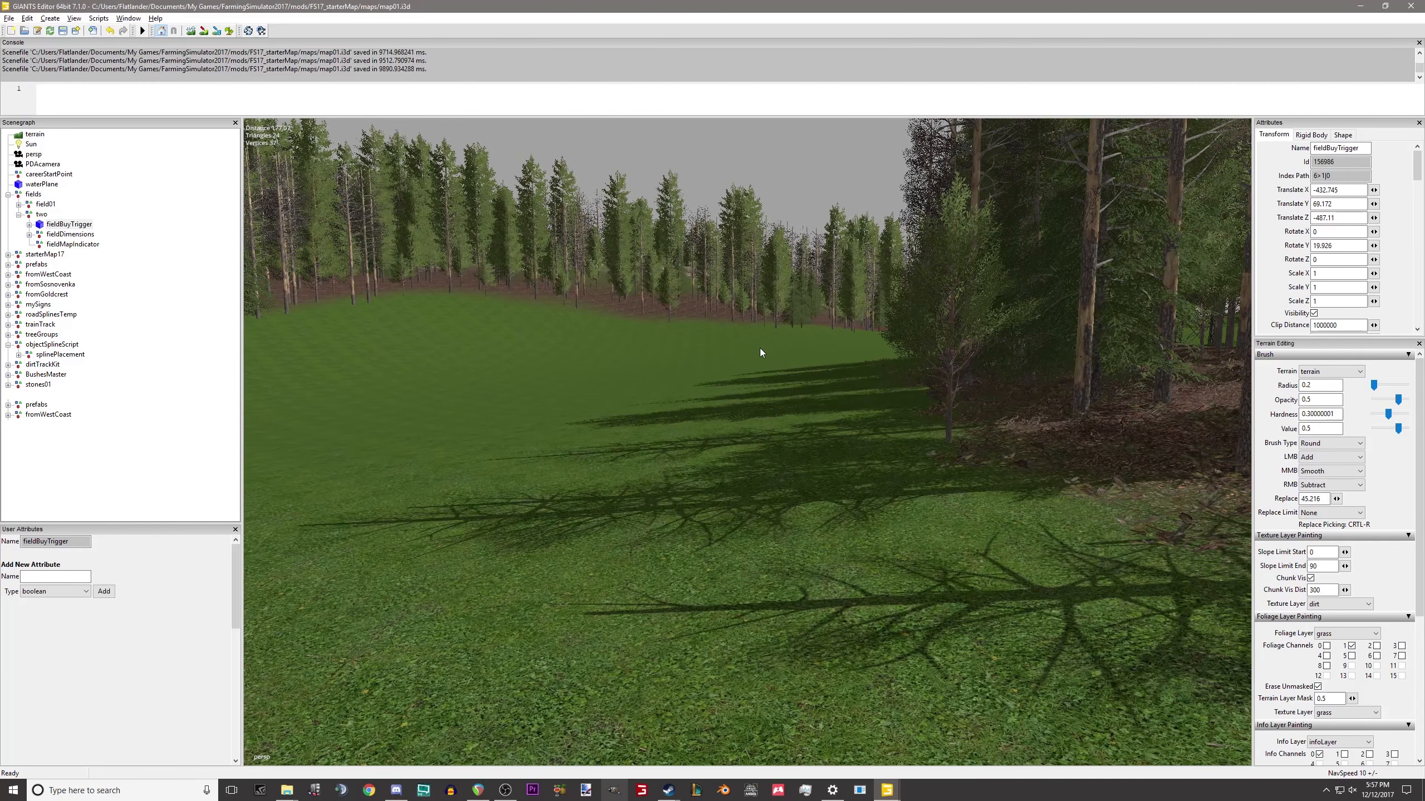
left_click_drag(887, 378, 756, 404, "alt")
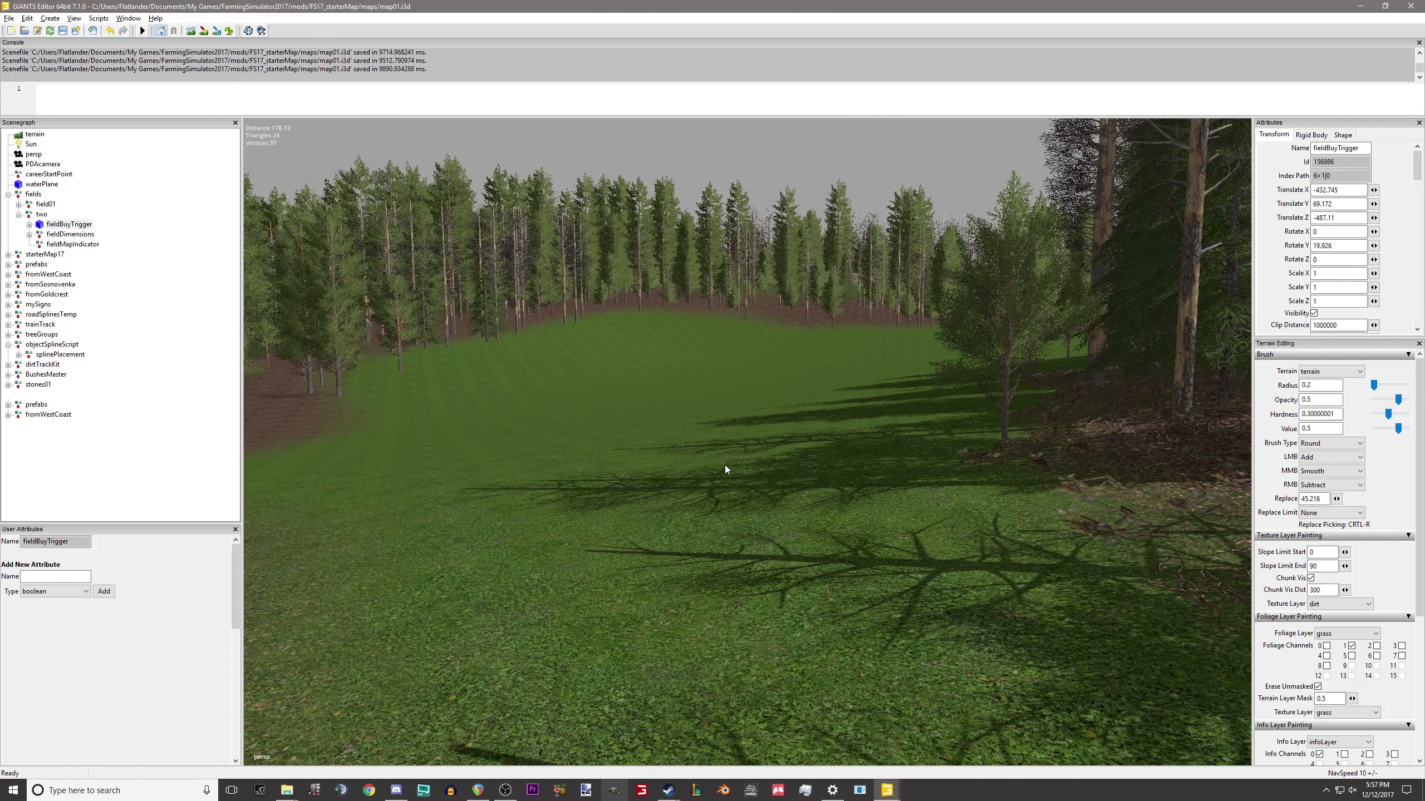
key("ctrl+b")
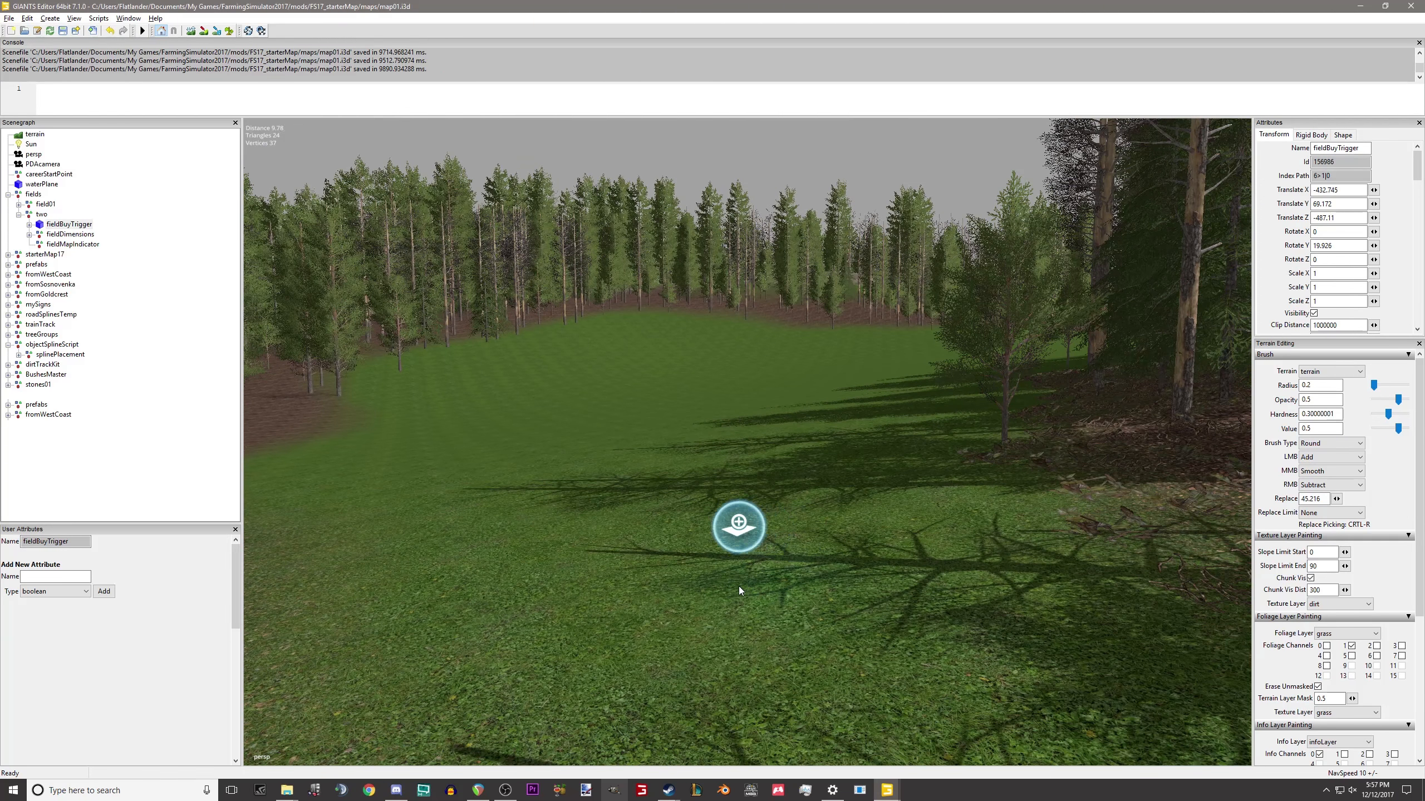
left_click(741, 597)
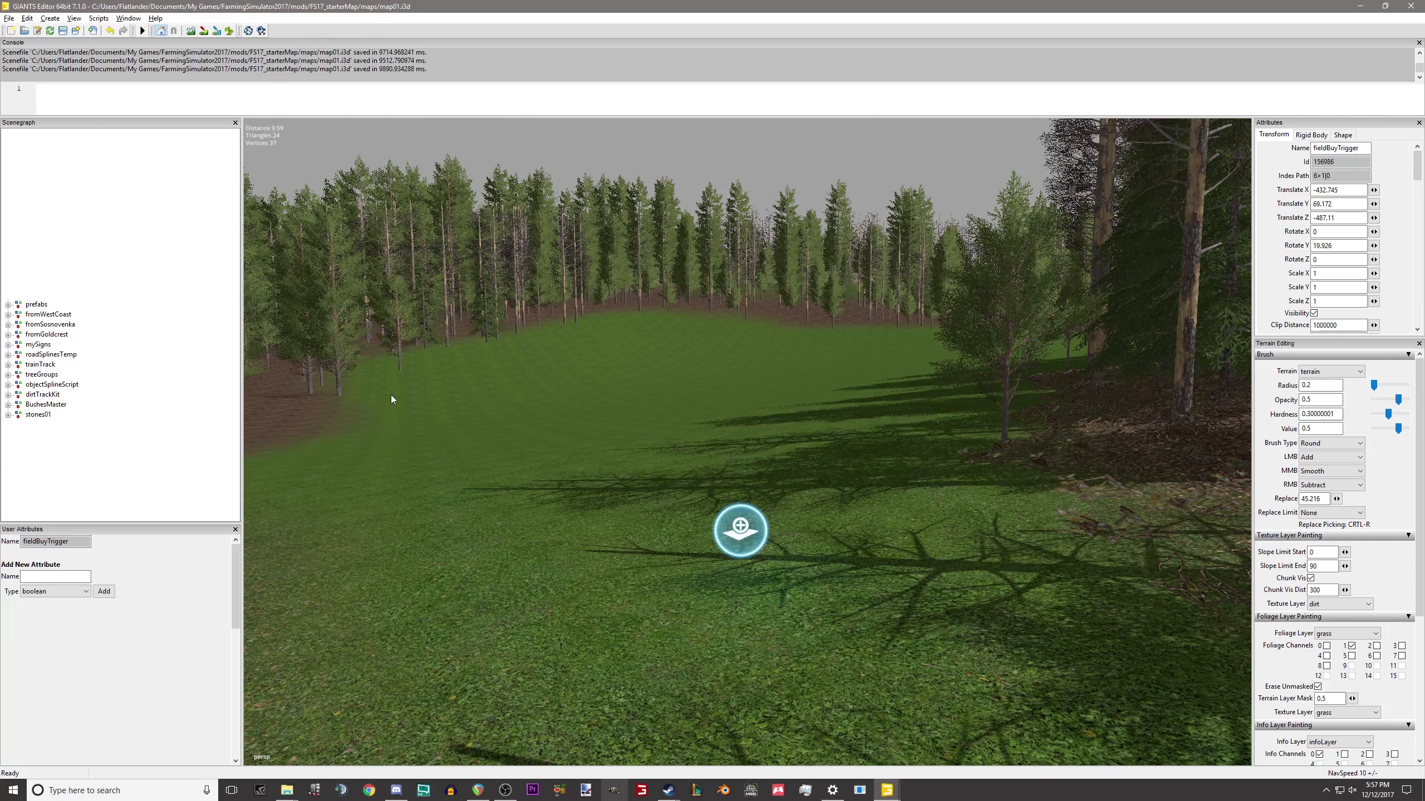
left_click_drag(764, 296, 708, 402, "alt")
left_click_drag(684, 495, 683, 505)
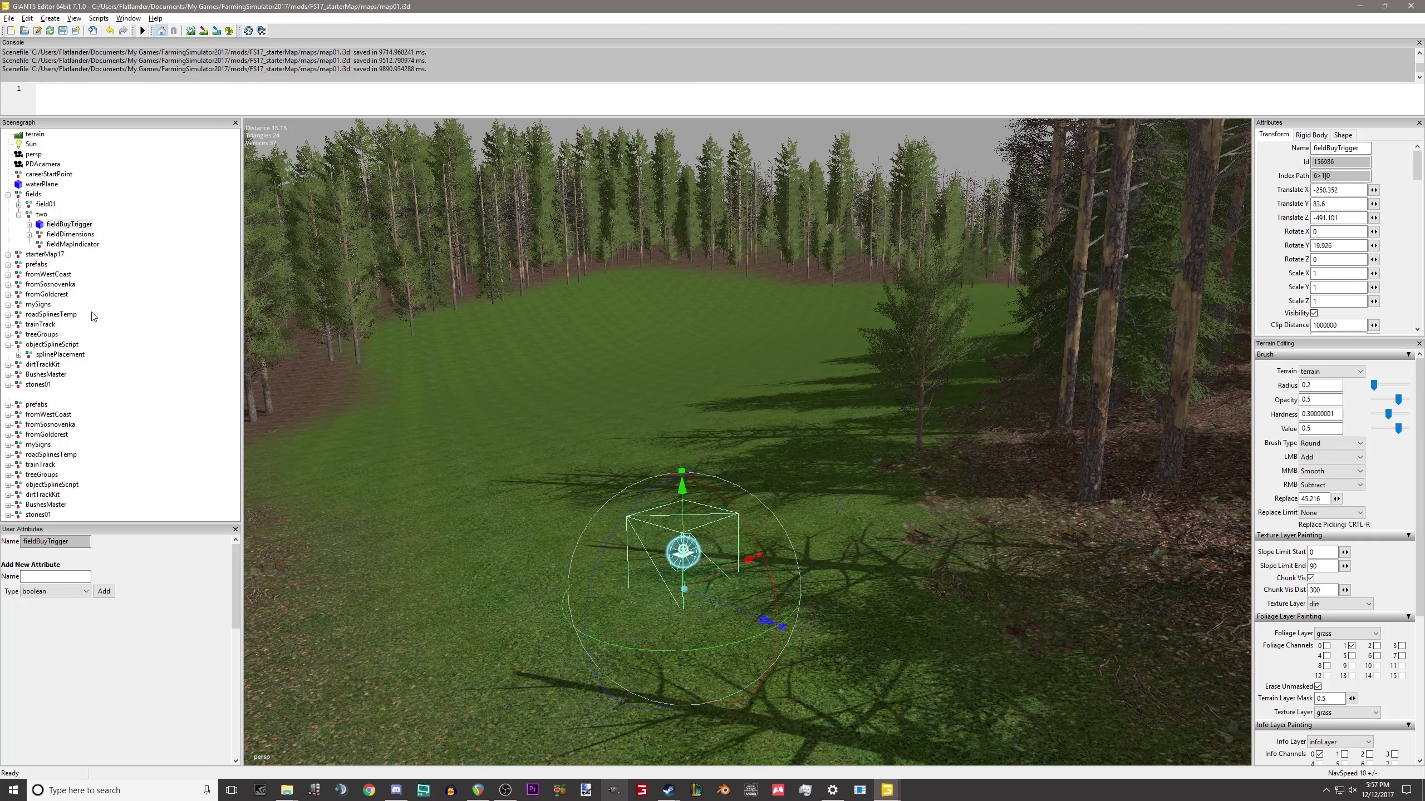
Place field two's fieldMapIndicator near the middle of the forest clearing, at about X -197, Z -574.
left_click(72, 245)
key("f")
middle_click_drag(784, 191, 786, 310, "alt")
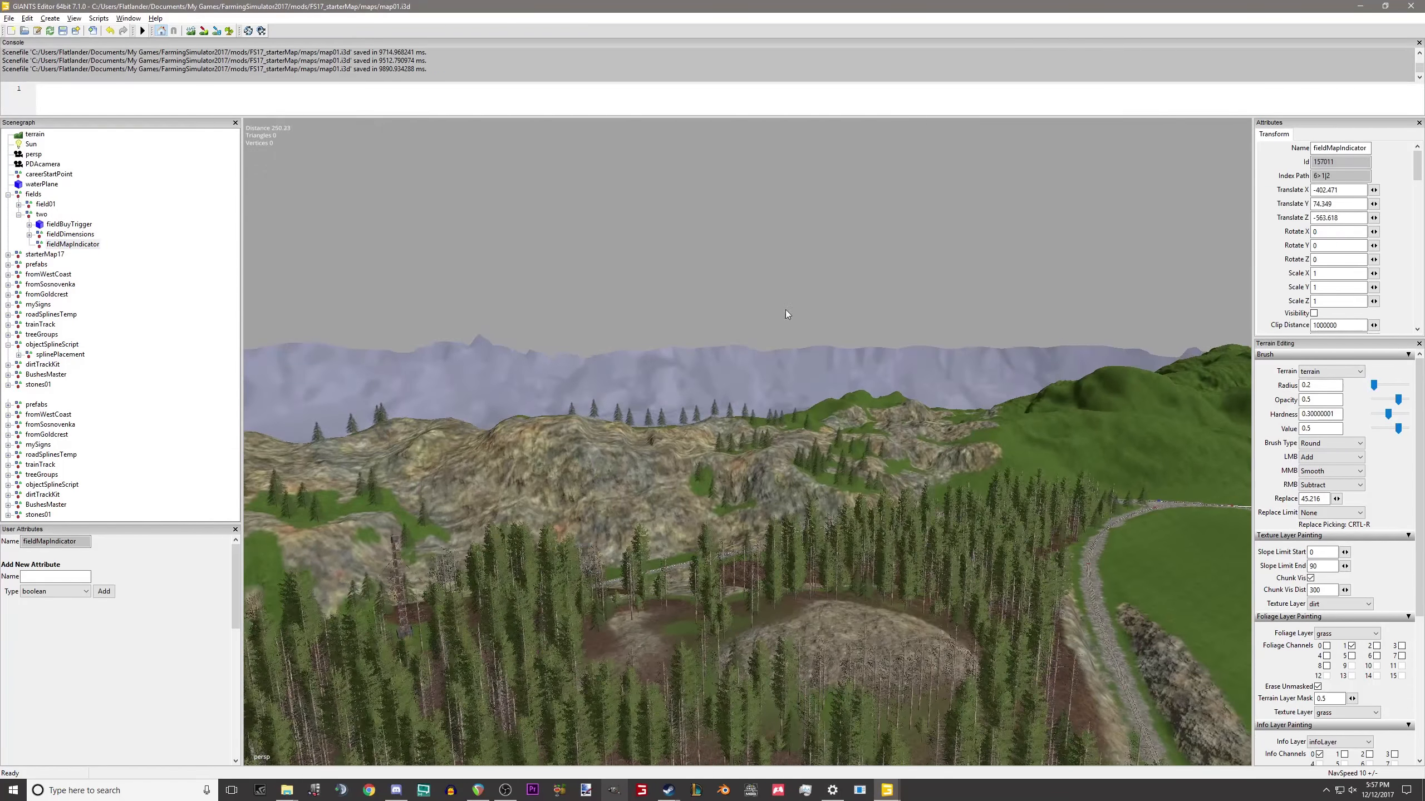
left_click_drag(785, 310, 786, 408, "alt")
middle_click_drag(786, 408, 651, 678, "alt")
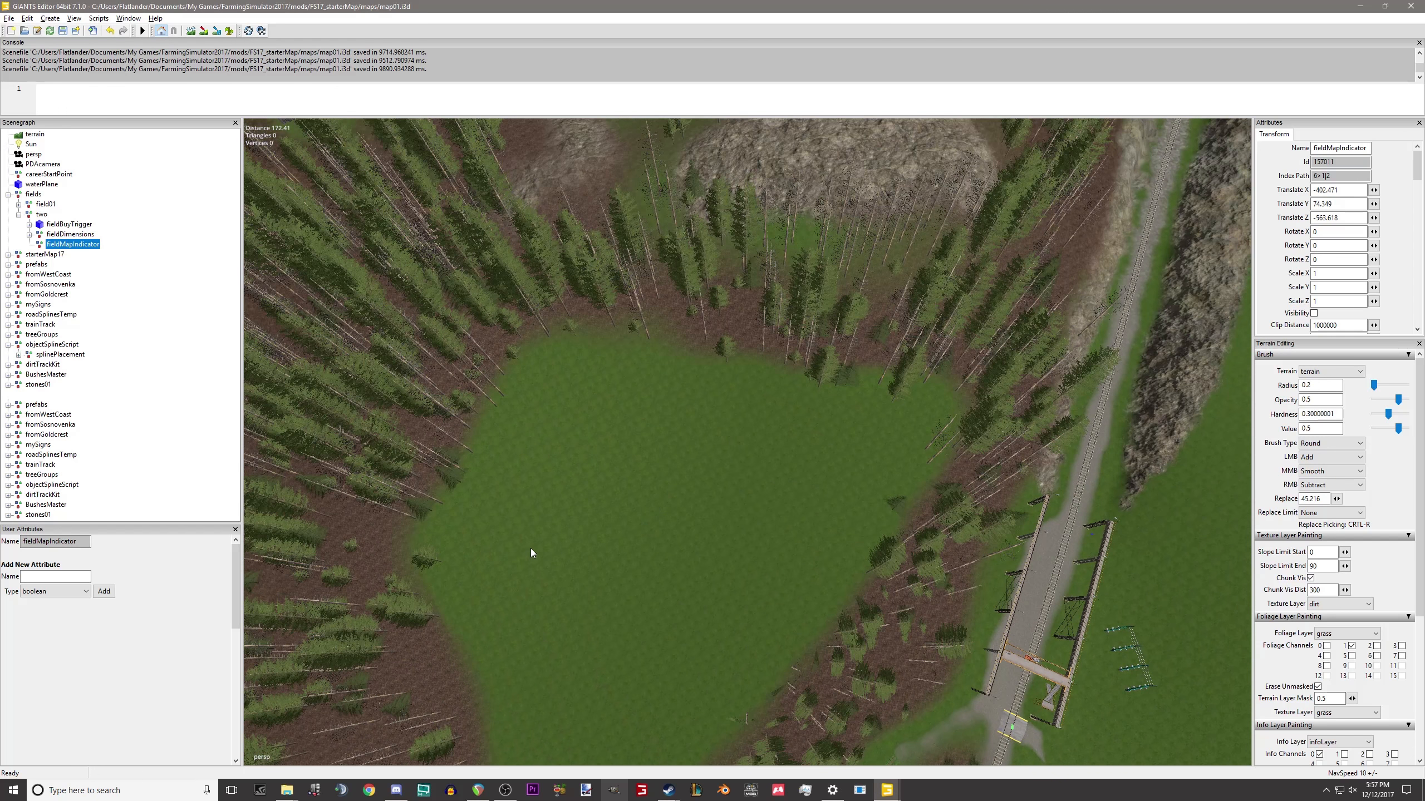
Delete all corner01_1 groups and one square from field two's fieldDimensions, keeping only the last square.
left_click(29, 235)
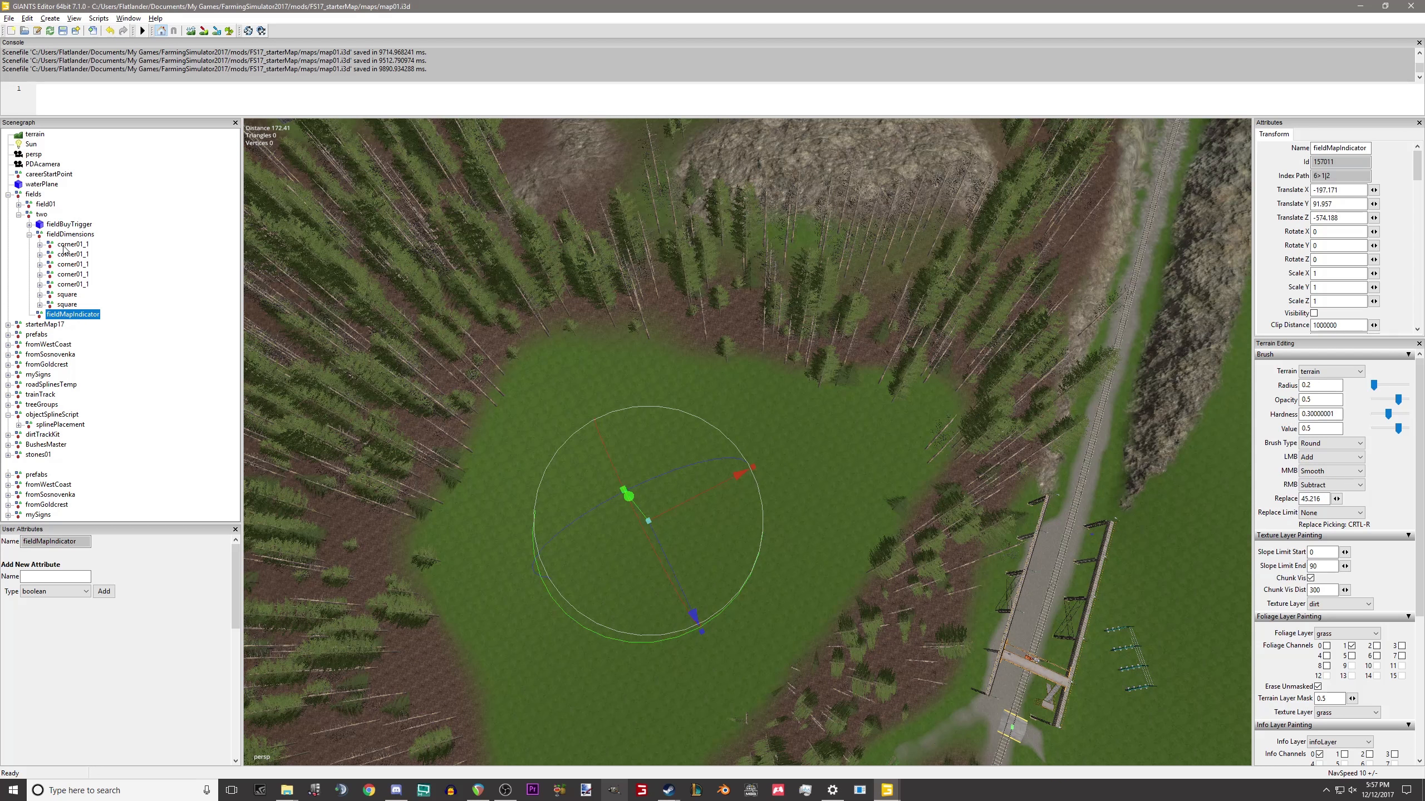
left_click(68, 245)
left_click(76, 293, "shift")
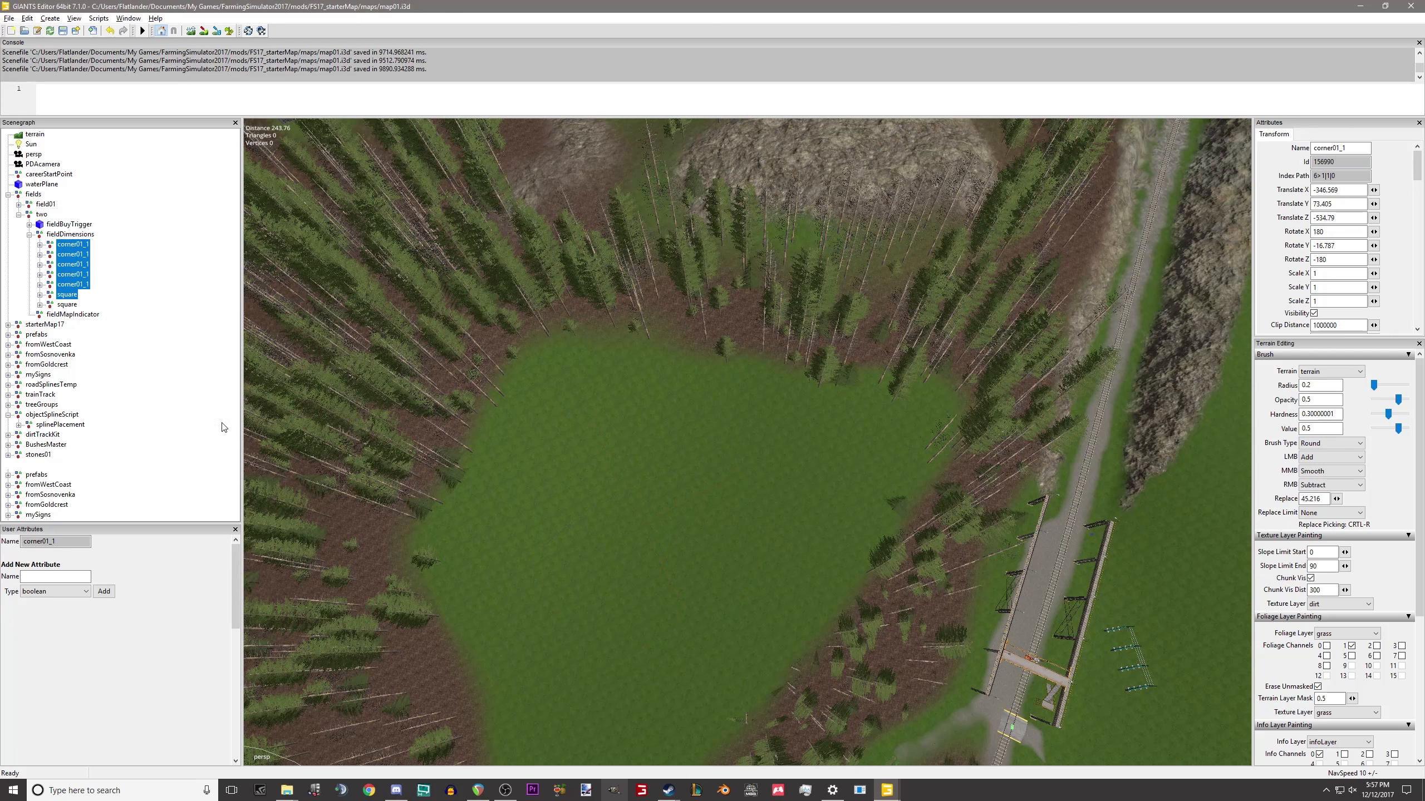
key("Delete")
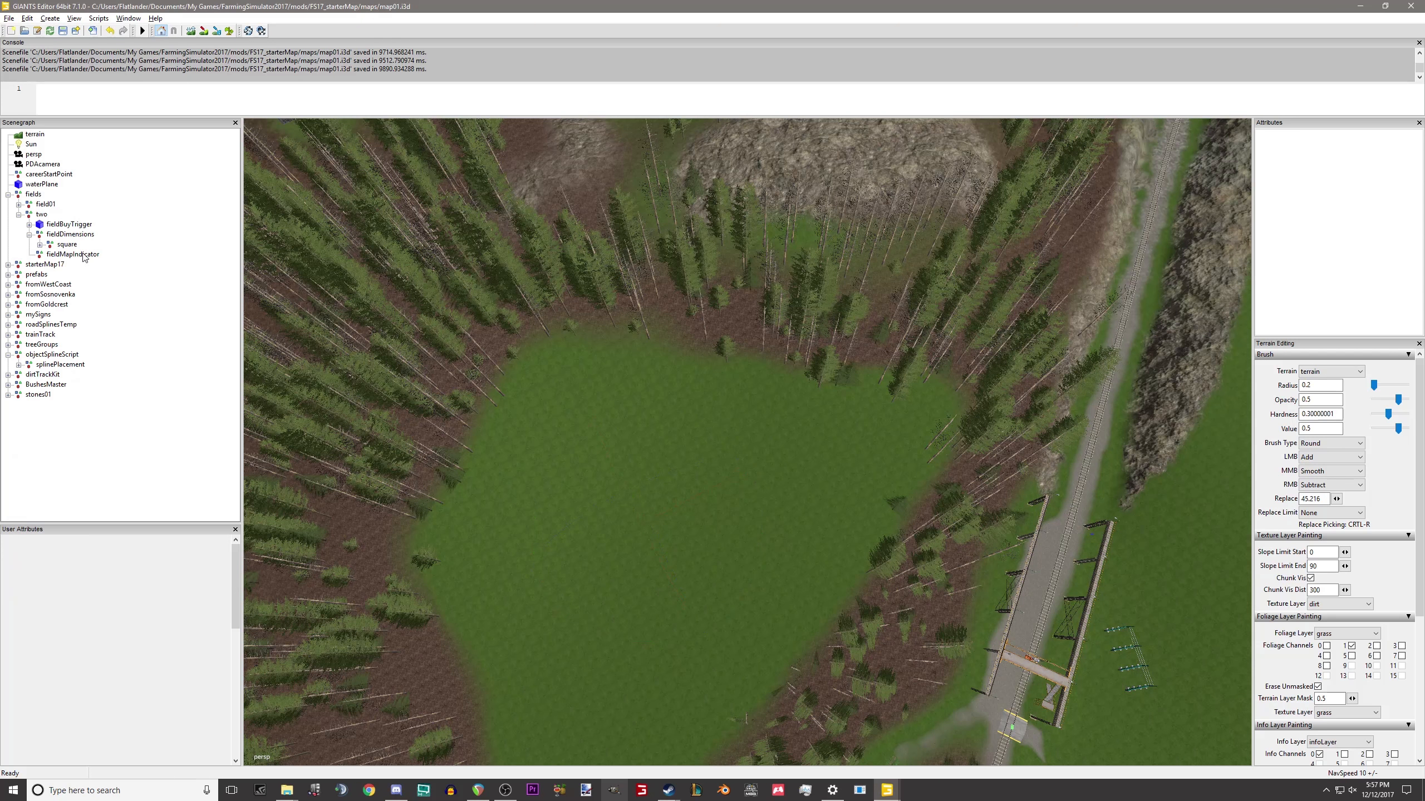
Expand the remaining square in fieldDimensions and place it inside the clearing, at about X -219, Z -565.
left_click(66, 244)
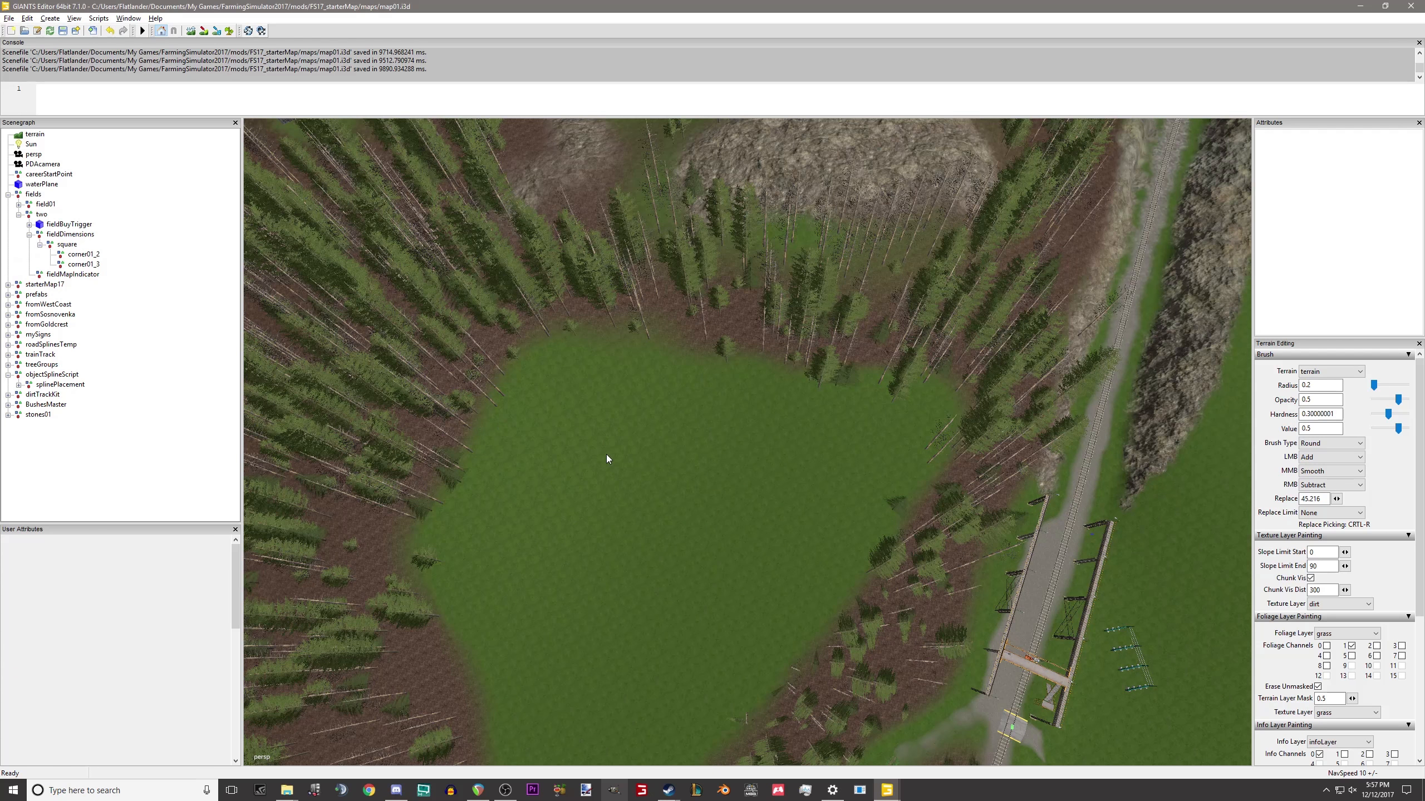
middle_click_drag(705, 462, 913, 299, "alt")
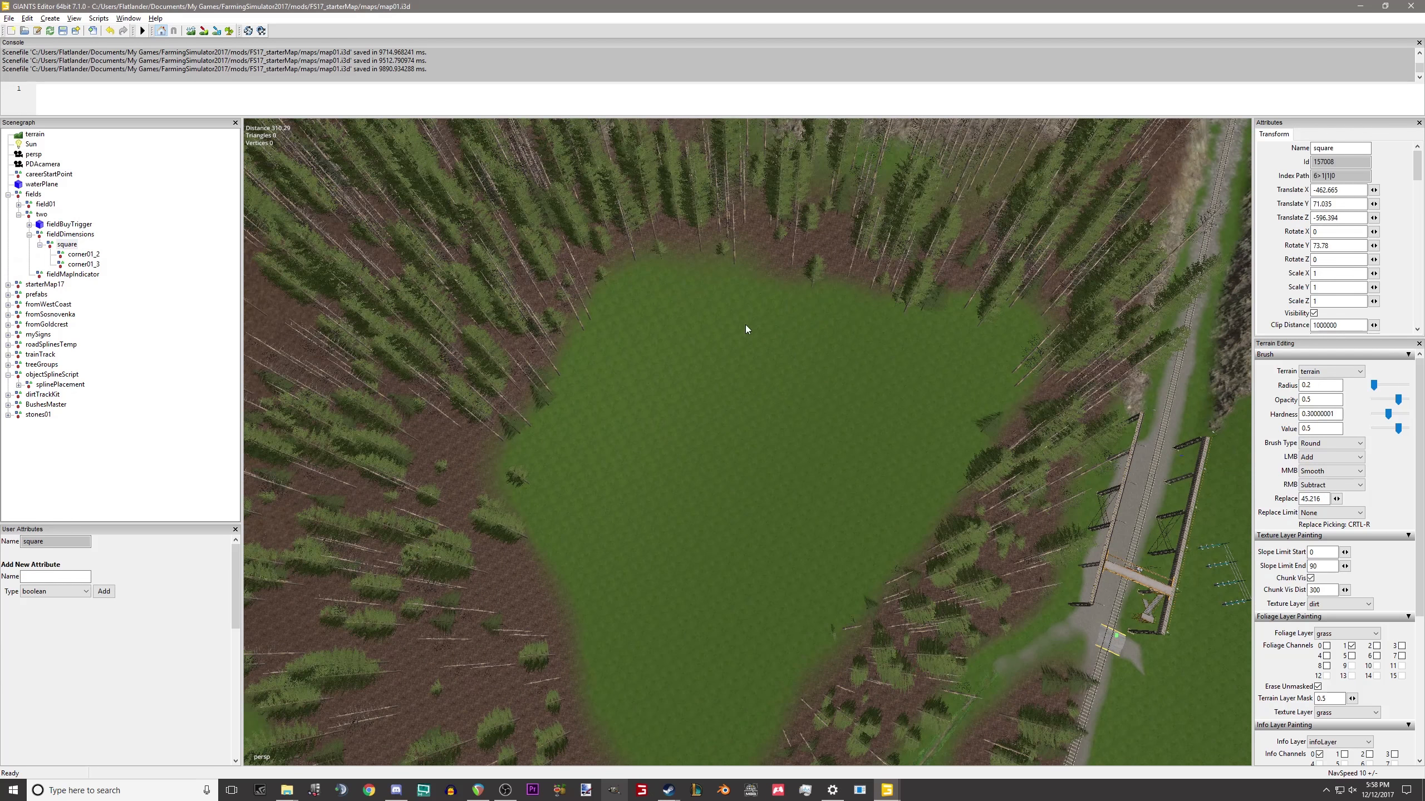
key("ctrl+b")
key("ctrl+b")
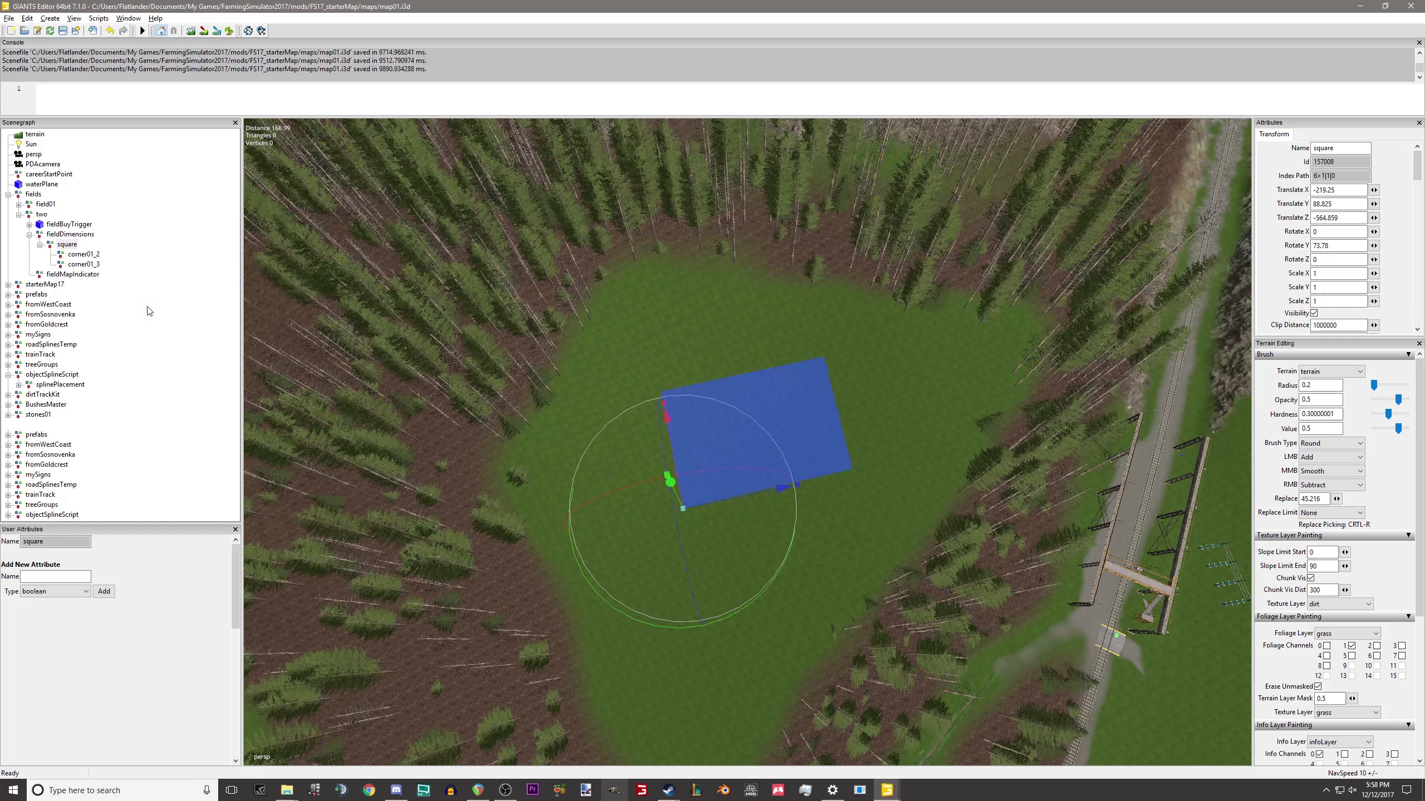
Rotate the square about its vertical axis to about -32 degrees.
scroll(979, 366, "up", 5)
left_click_drag(749, 510, 909, 460, "alt")
middle_click_drag(784, 537, 869, 169, "alt")
left_click_drag(802, 349, 824, 313, "alt")
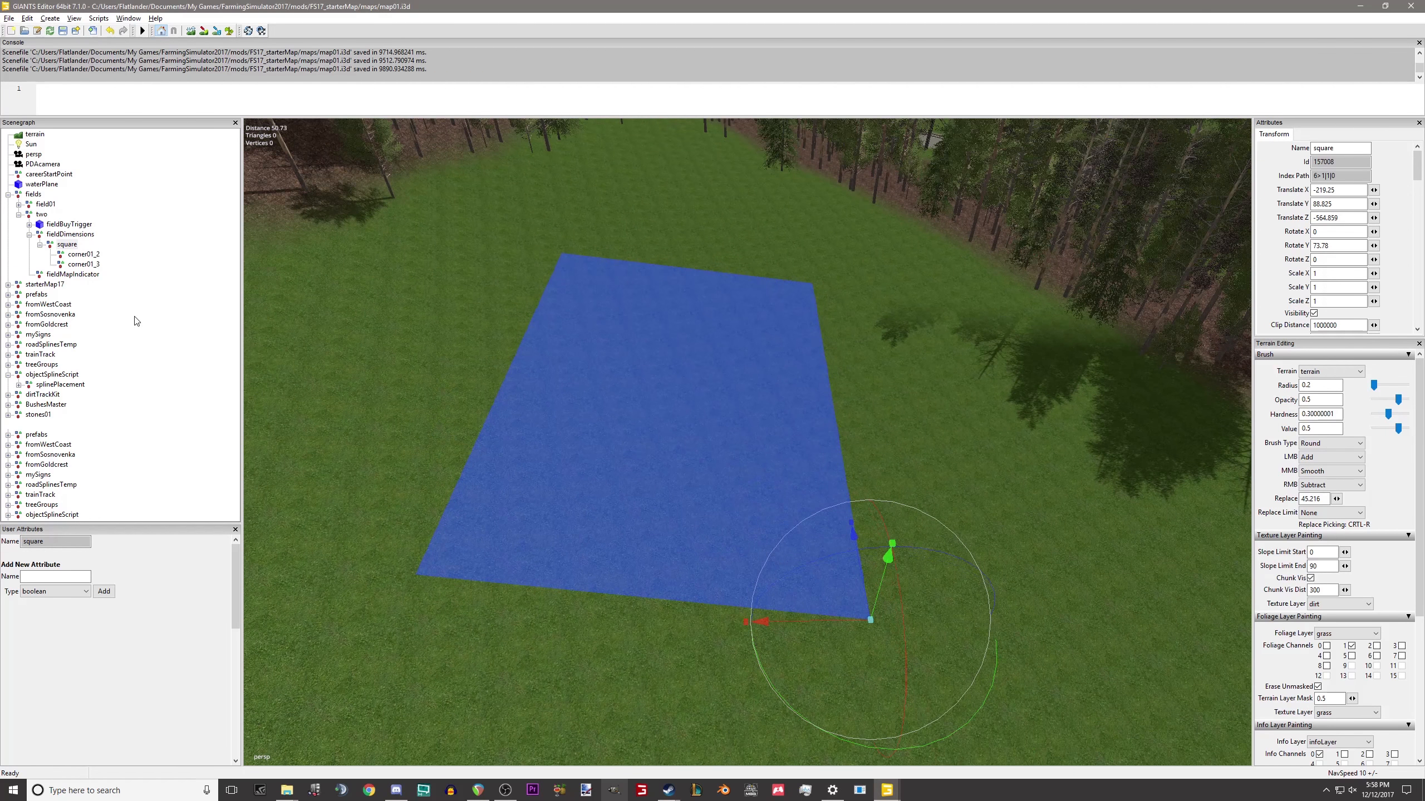
middle_click_drag(882, 386, 895, 355)
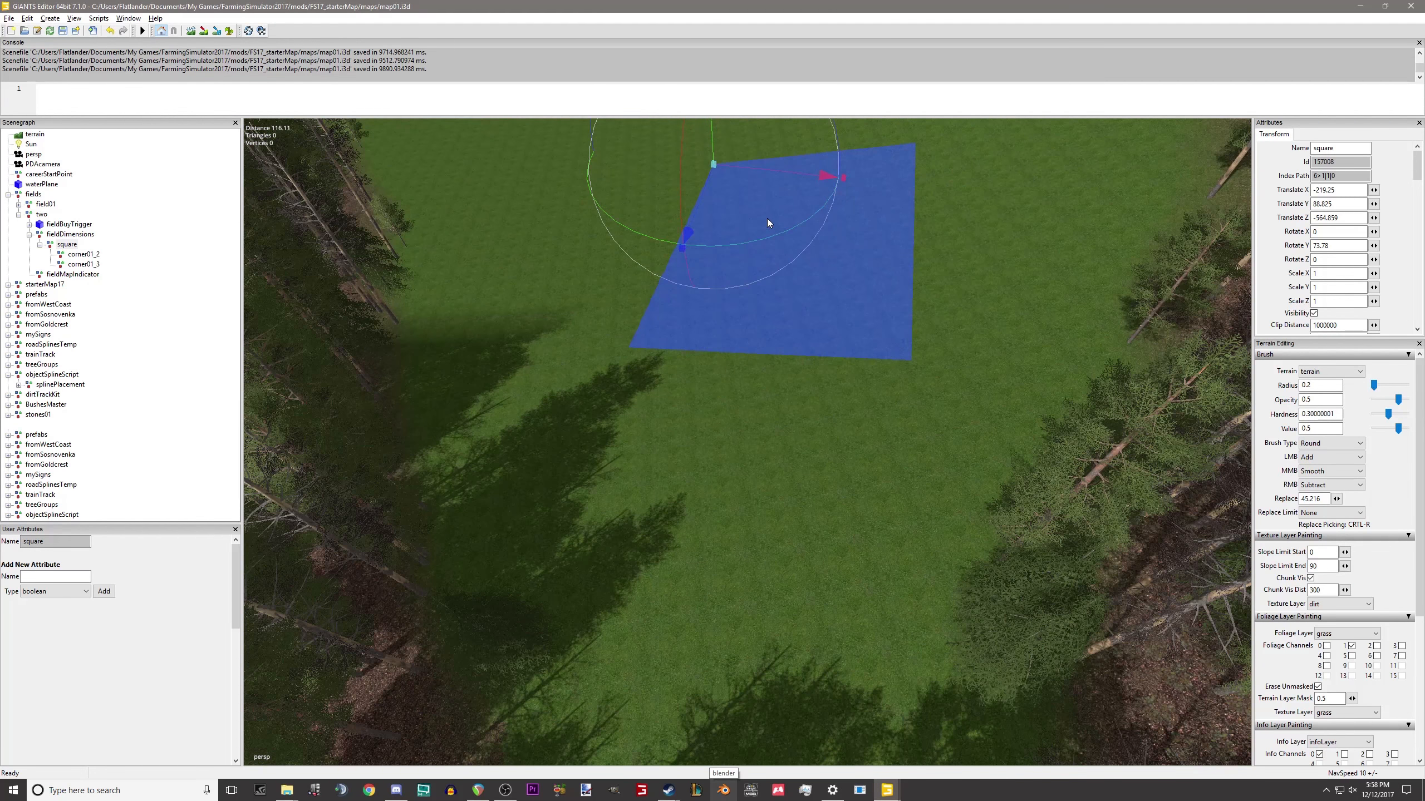
mouse_move(766, 237)
left_mouse_down()
mouse_move(824, 65)
mouse_move(757, 210)
left_mouse_up()
right_click_drag(757, 211, 782, 509, "alt")
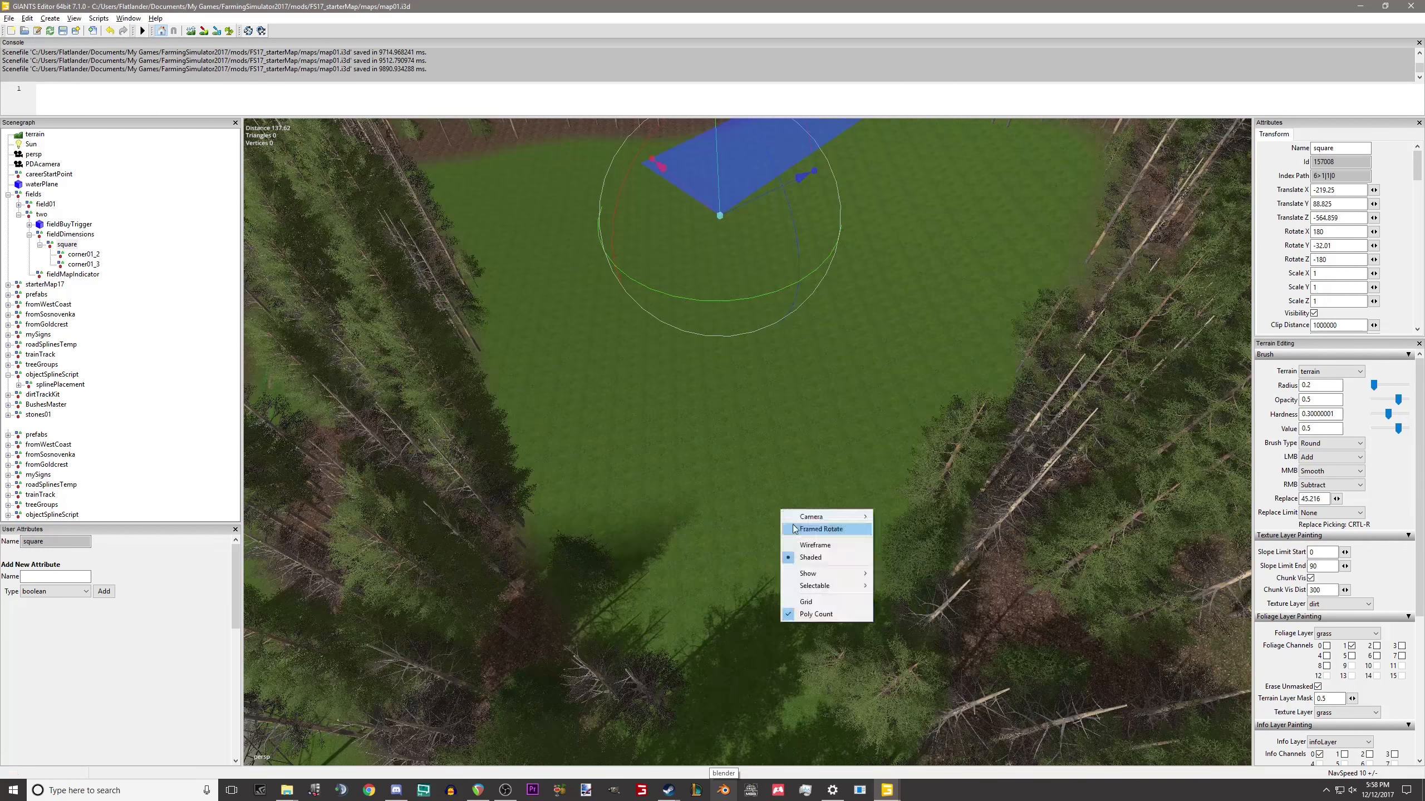
middle_click_drag(791, 522, 803, 420, "alt")
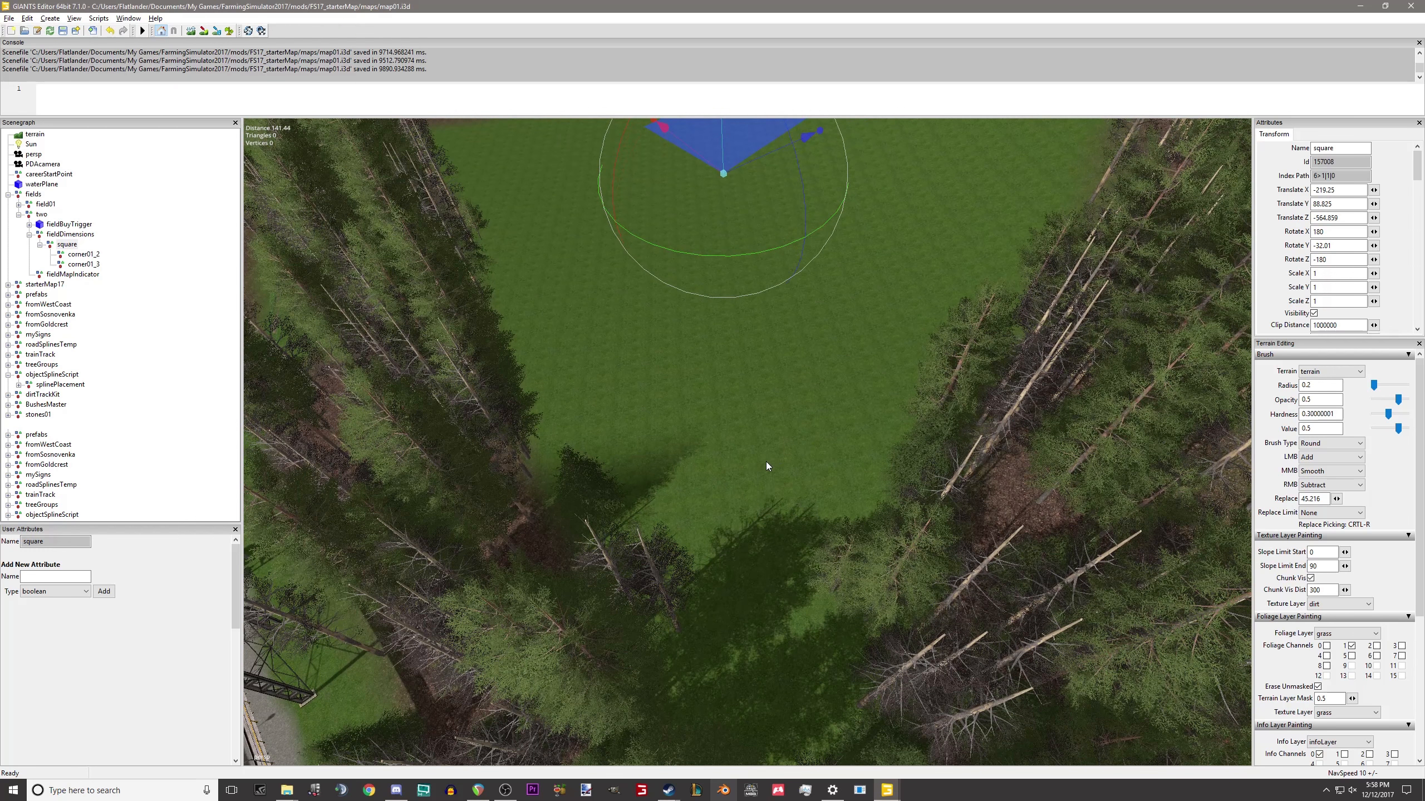
Move the square's origin to the narrow end of the clearing and adjust it to about X -130, Z -556.
key("ctrl+b")
middle_click_drag(706, 491, 674, 465)
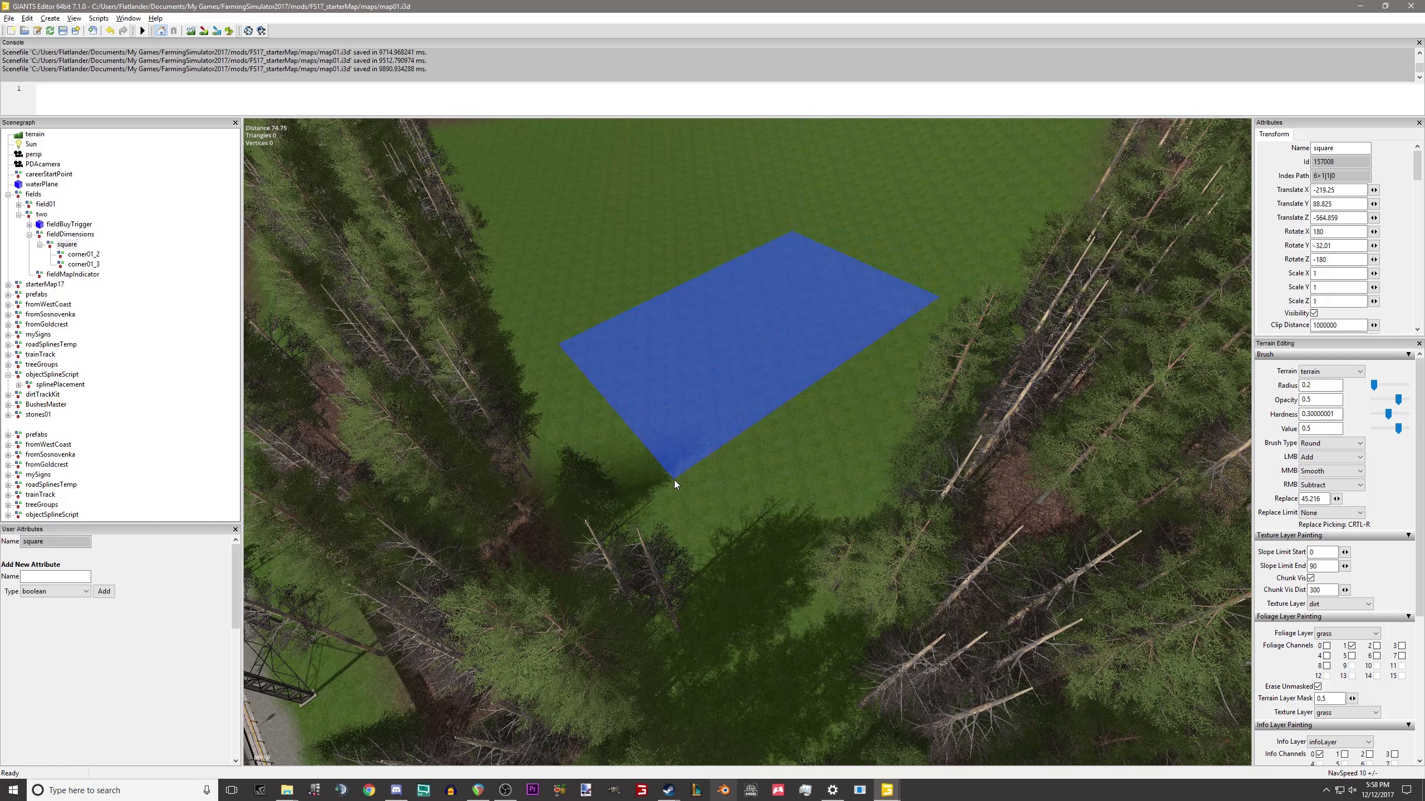
left_click(659, 432)
scroll(718, 414, "down", 5)
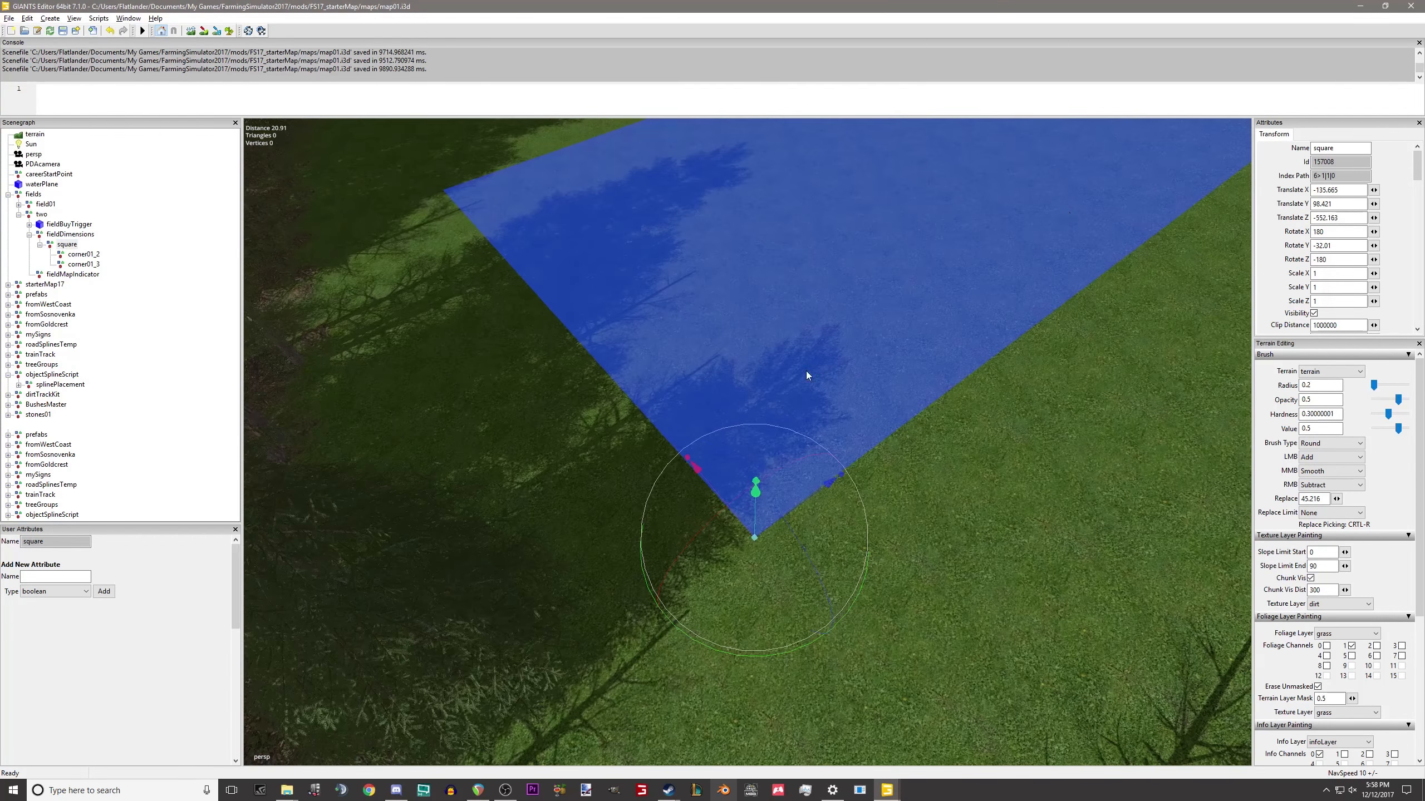
right_click_drag(806, 371, 711, 615)
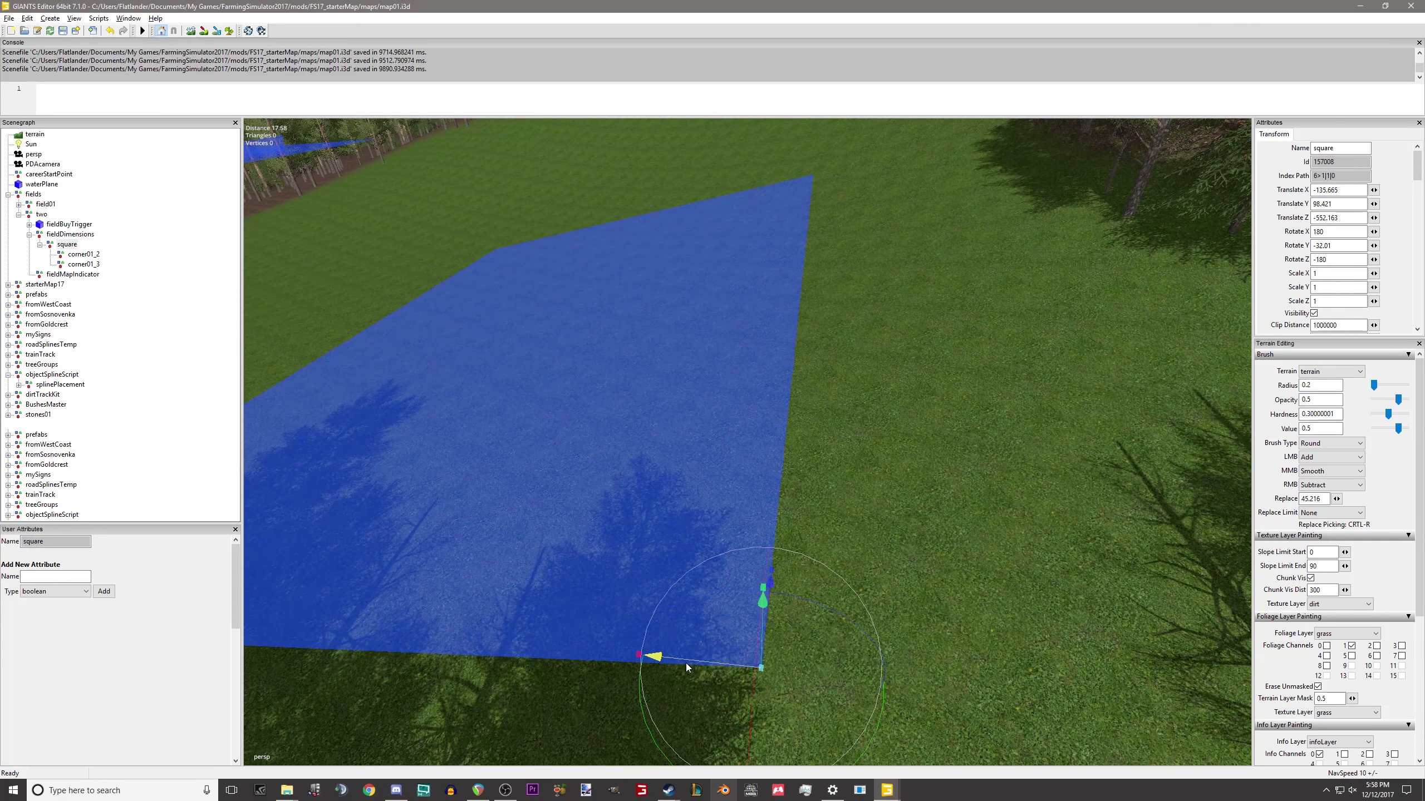
left_click_drag(685, 664, 822, 651)
right_click_drag(823, 652, 675, 492)
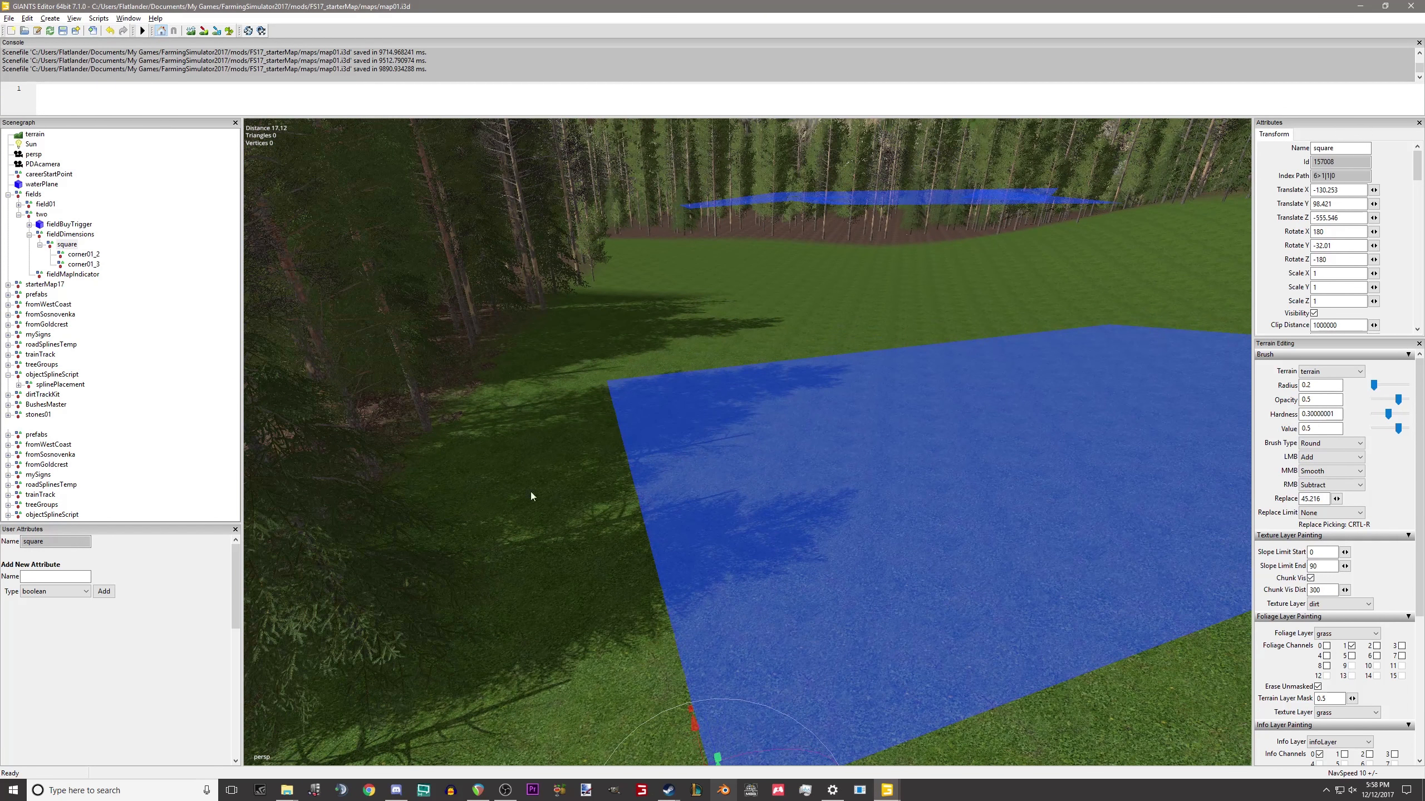
Fine-tune the square's vertical-axis rotation to about -34.4 degrees to follow the clearing's edge.
right_click_drag(531, 496, 1021, 465)
right_click_drag(858, 216, 728, 267)
left_click_drag(777, 681, 790, 680)
right_click_drag(842, 441, 820, 525)
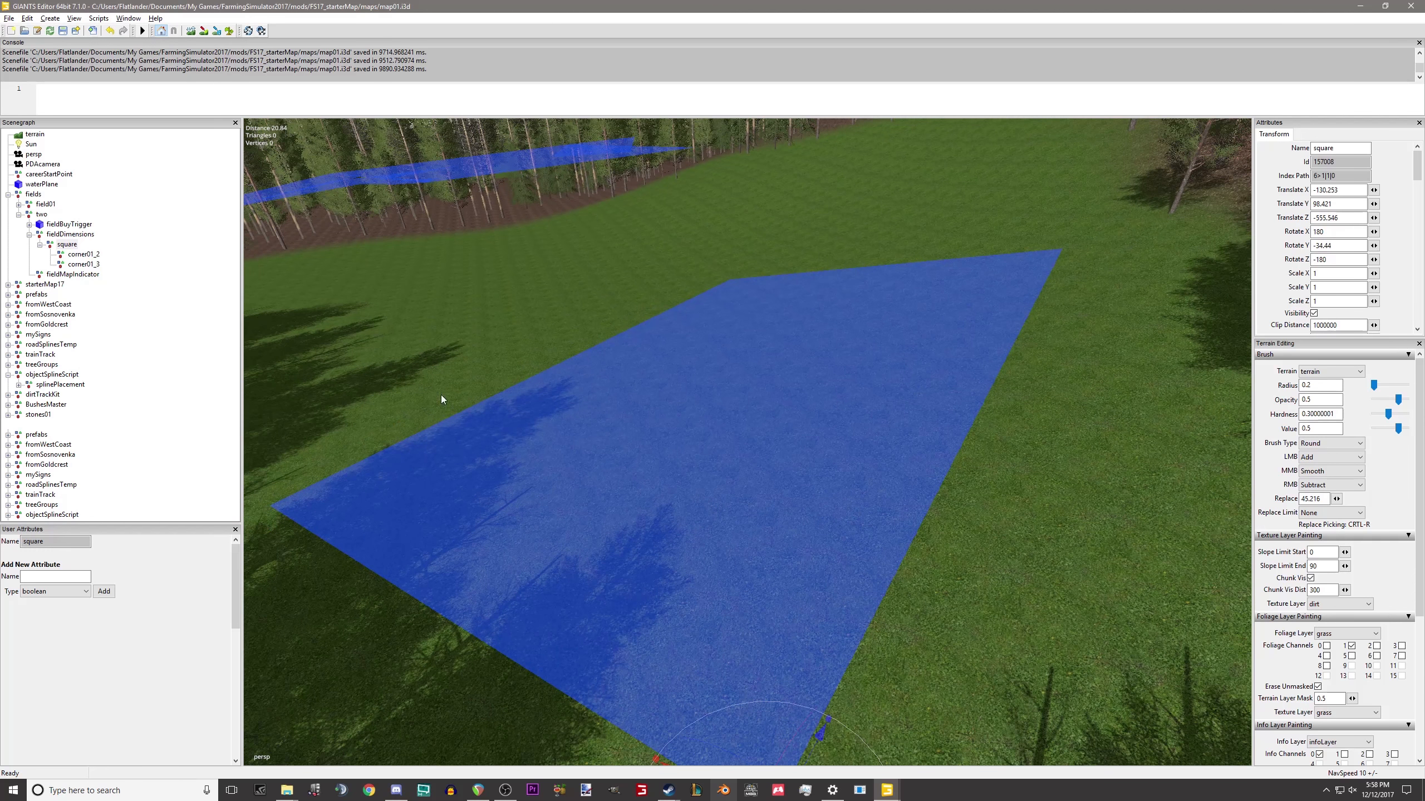
Select the square's corner01_2 marker and inspect its translation and position on the rendered area.
left_click(87, 254)
right_click_drag(975, 310, 813, 318)
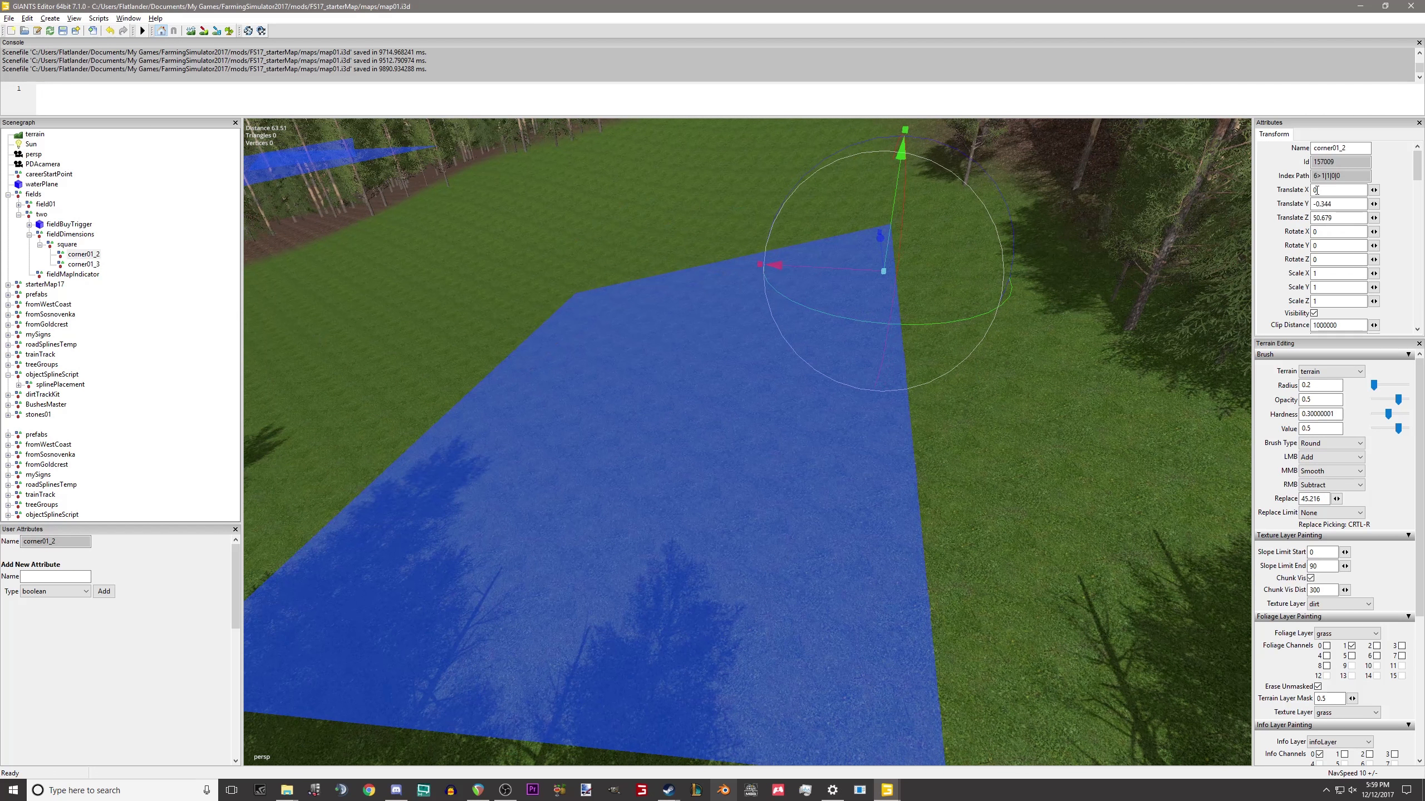
right_click_drag(998, 185, 992, 265)
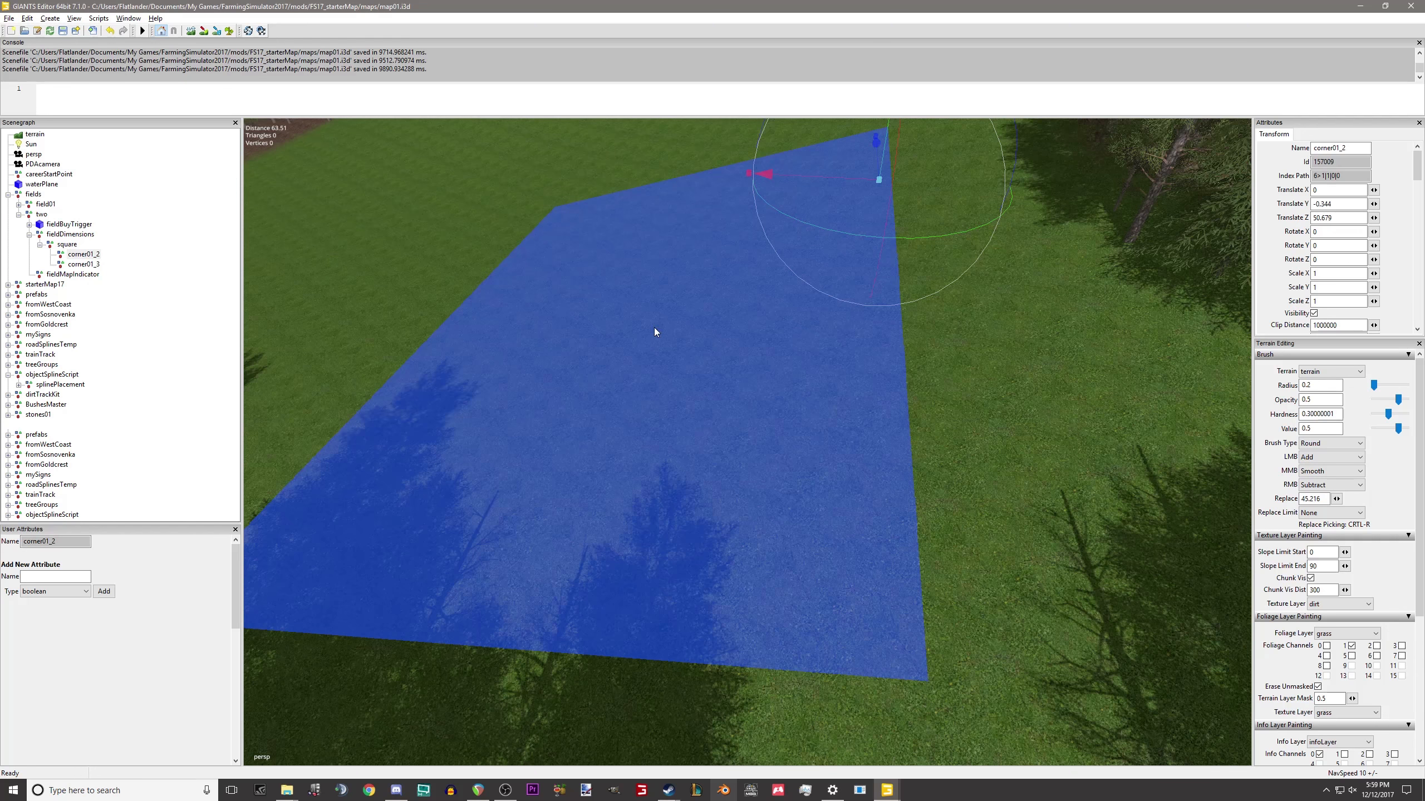
scroll(654, 327, "down", 1)
Move the square's corner01_3 marker inward to about 28.2 along X and set its Z translation to 50.
left_click(83, 263)
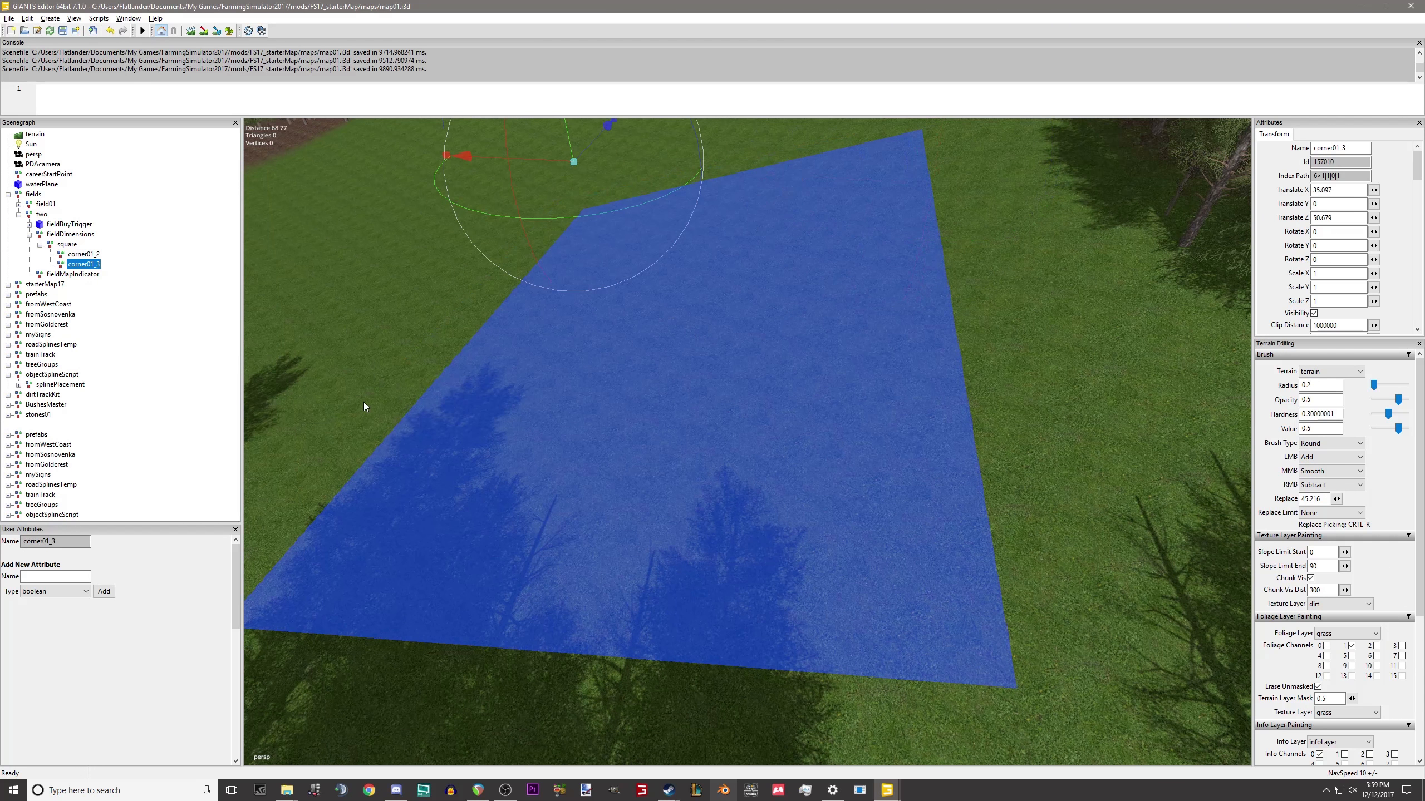
right_click_drag(471, 425, 662, 368)
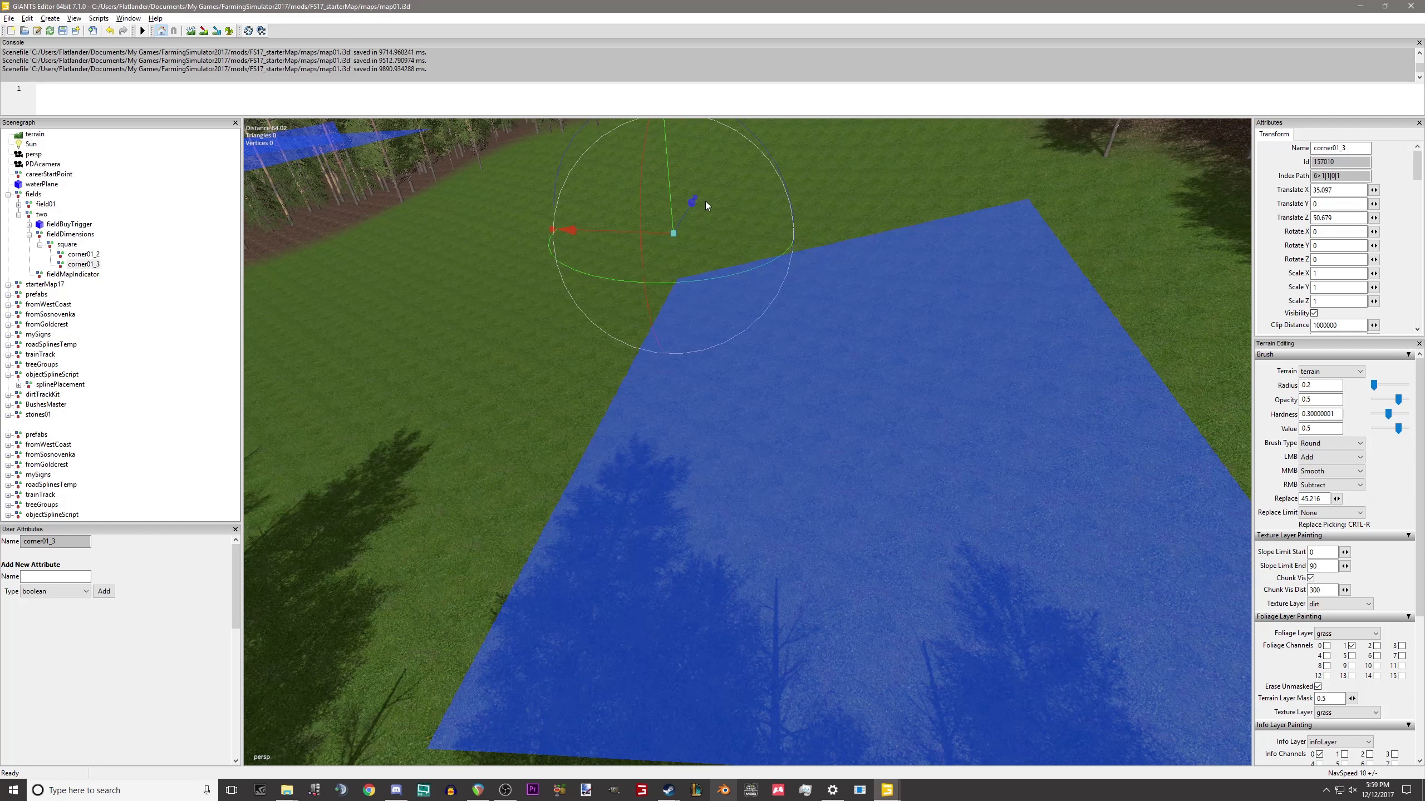
left_click_drag(614, 229, 663, 290)
double_click(1324, 218)
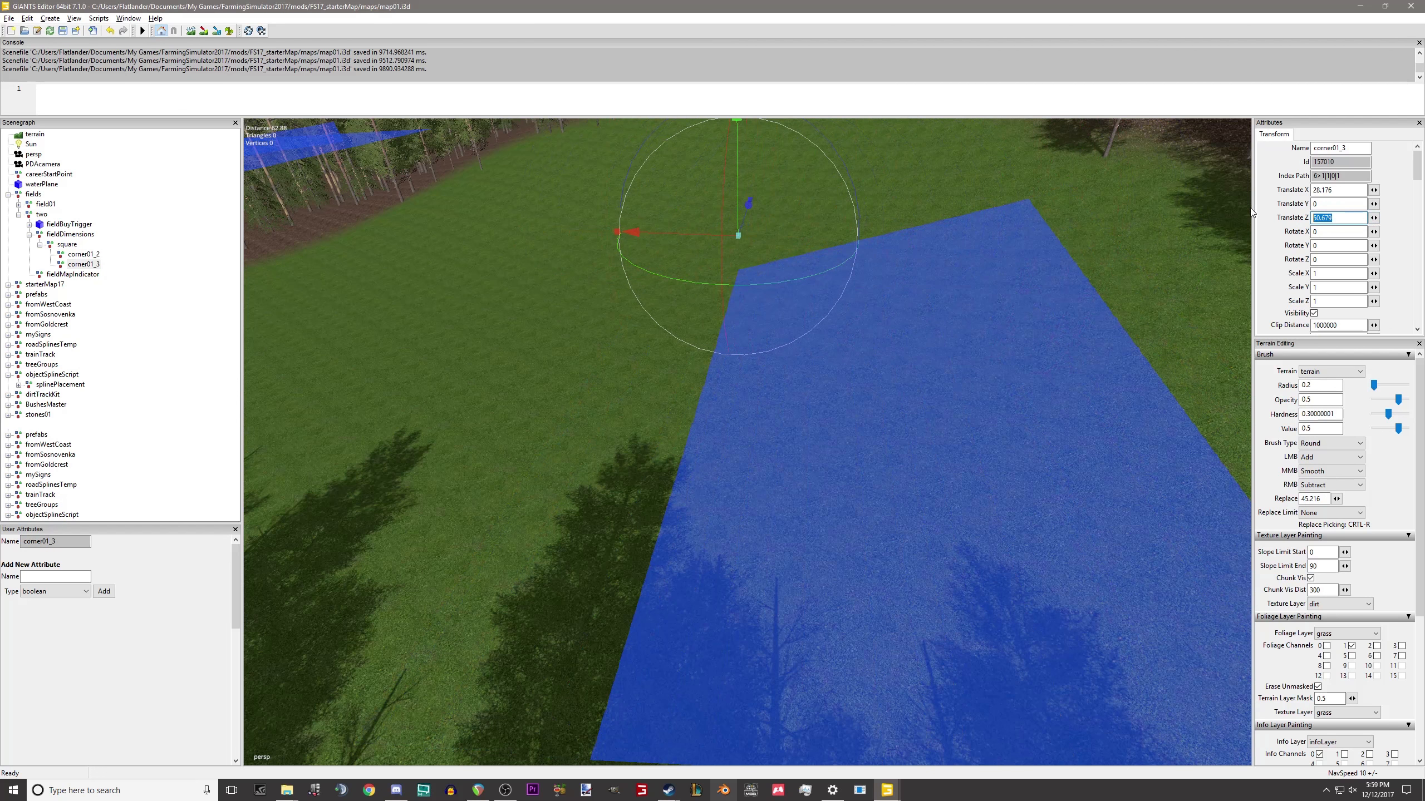
type("50")
key("Return")
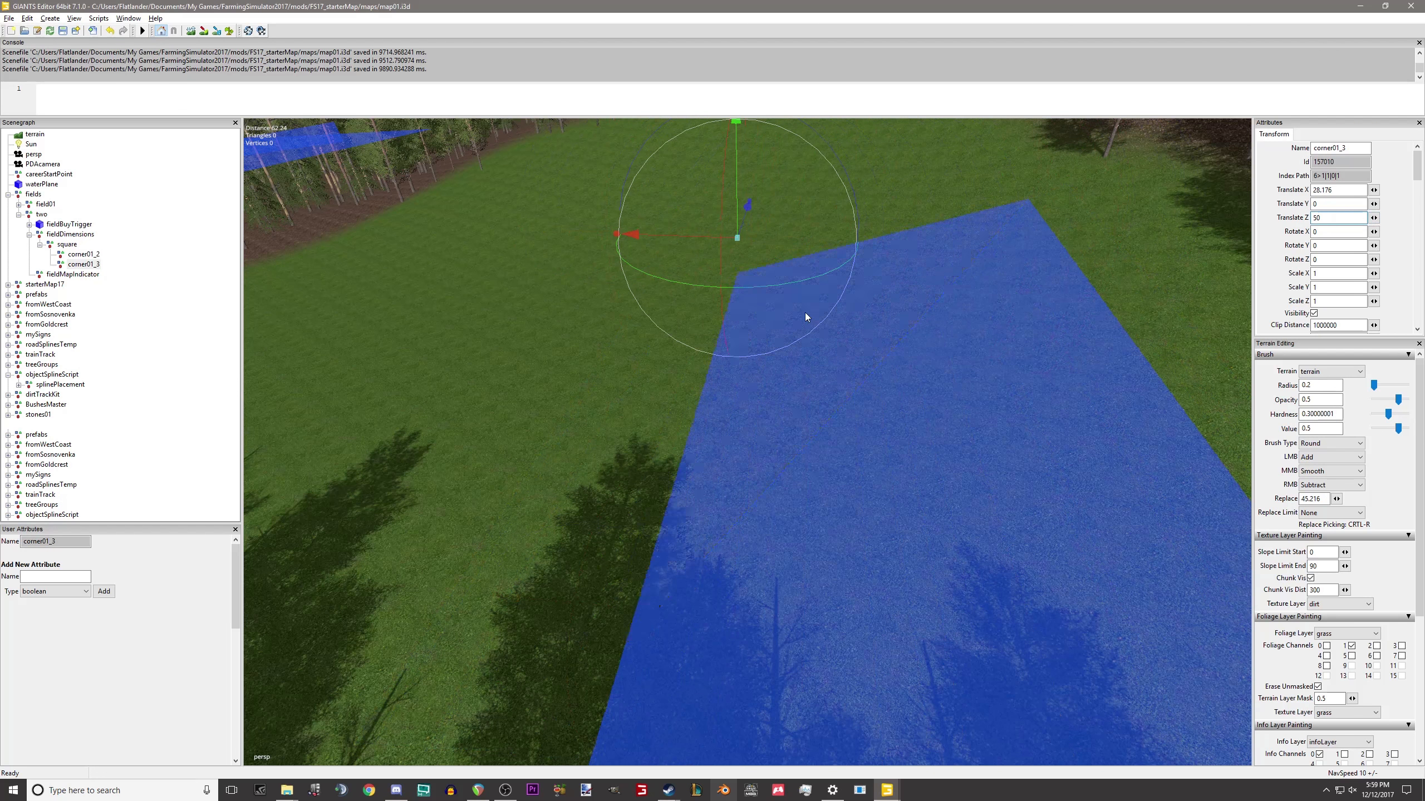
Set the Z translation of the square's corner01_2 marker to 50.
scroll(858, 321, "down", 3)
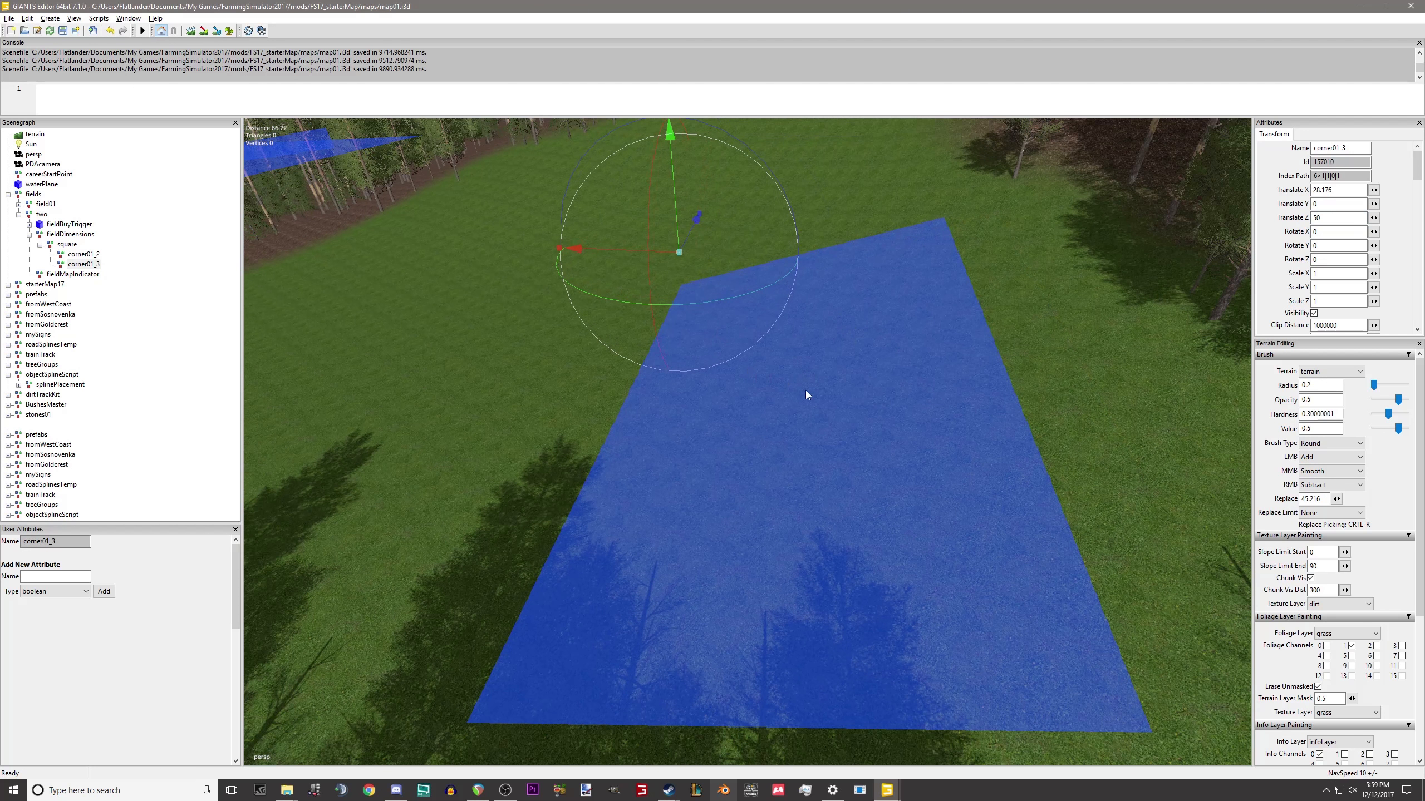
left_click(83, 254)
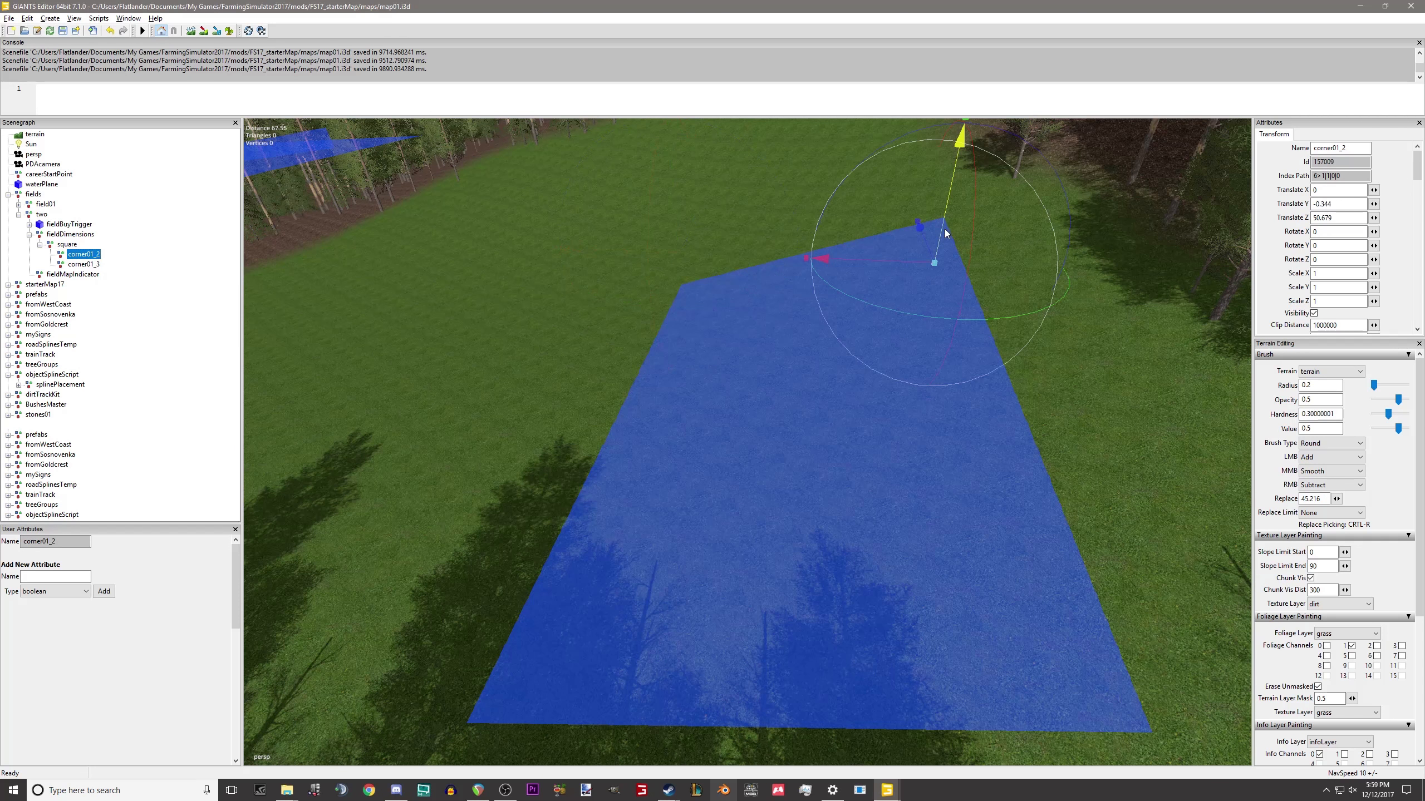
left_click(1349, 217)
type("50")
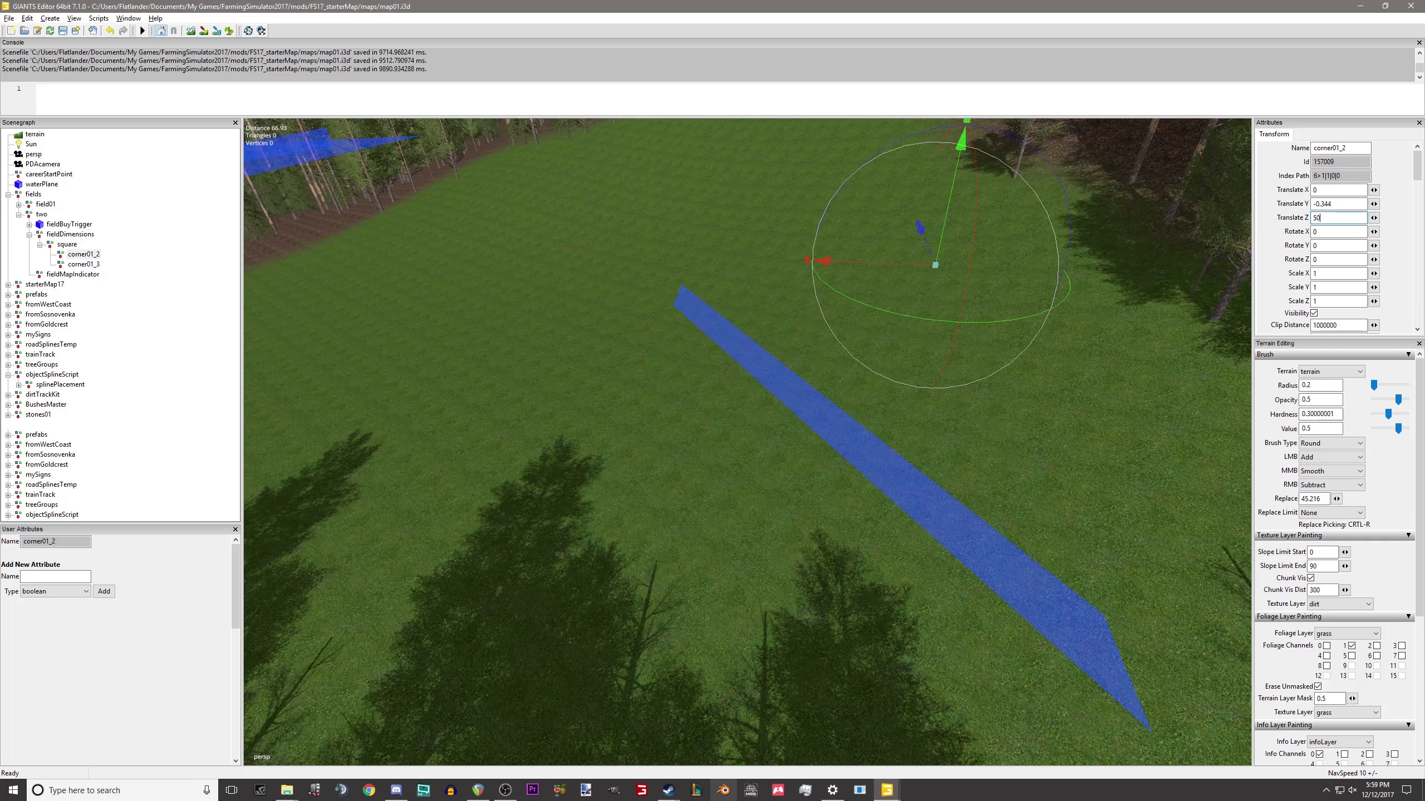
key("Return")
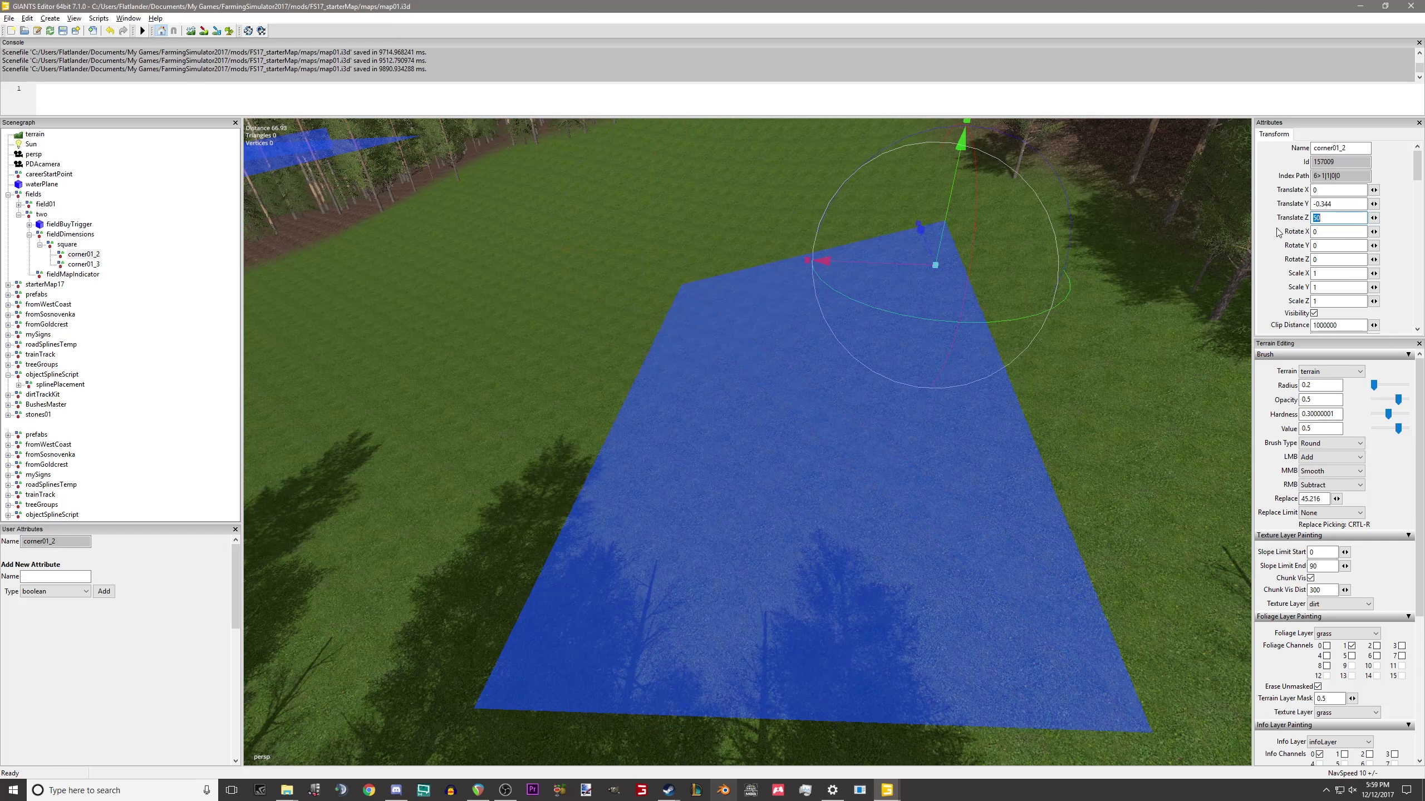
Move corner01_2 across to the corner diagonal to its current spot, matching corner01_3's X translation of 28.176 and setting Z to 0.
left_click(84, 264)
left_click(1338, 190)
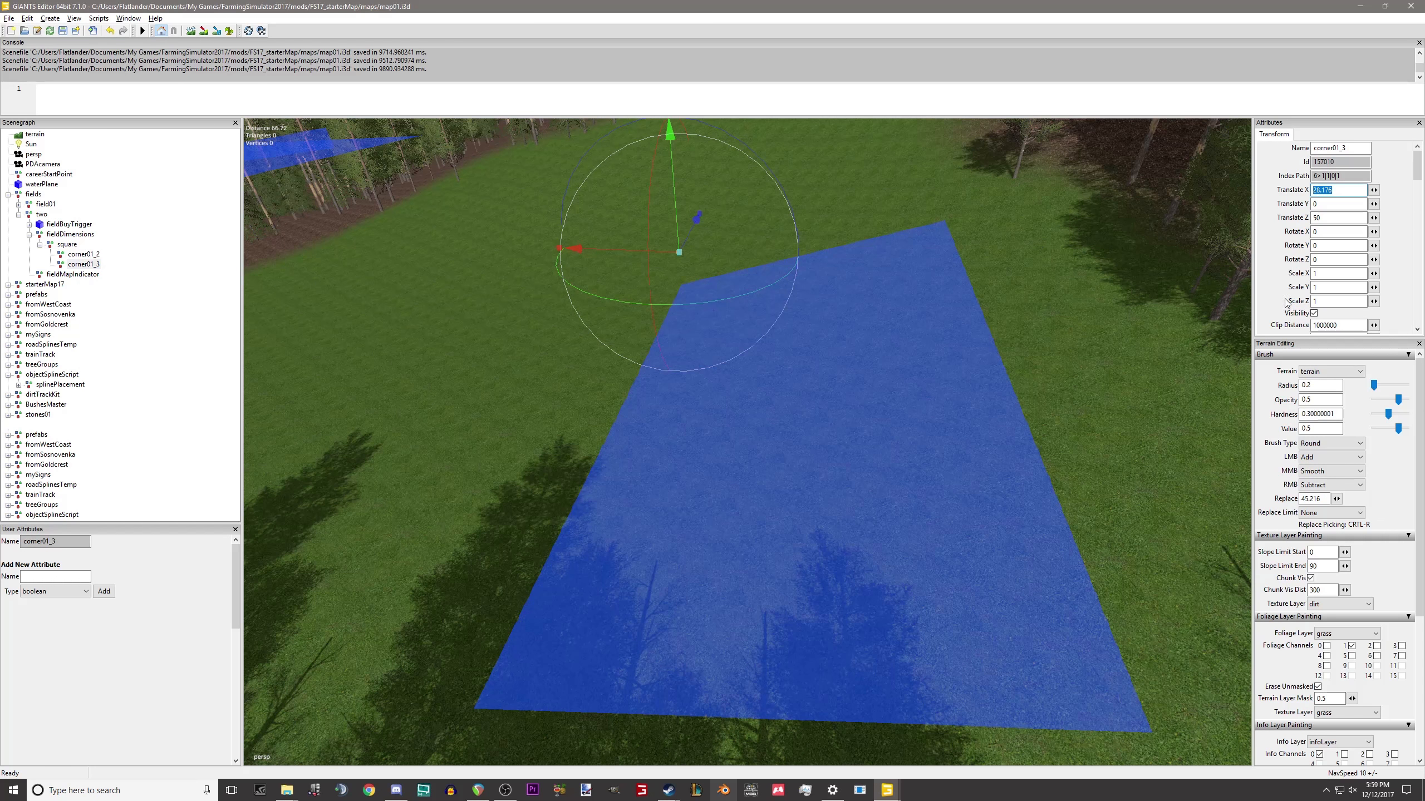
left_click(83, 254)
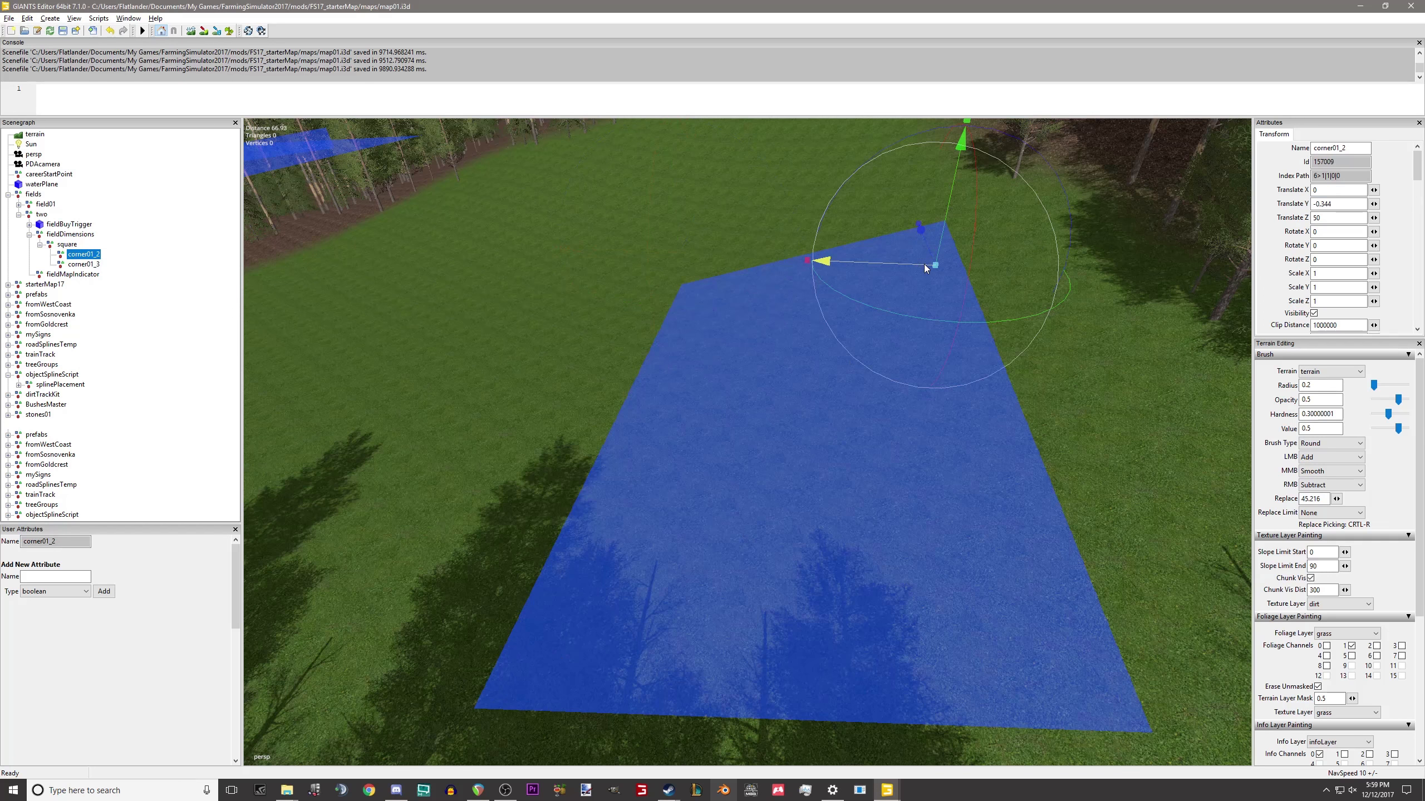
left_click_drag(924, 264, 513, 643)
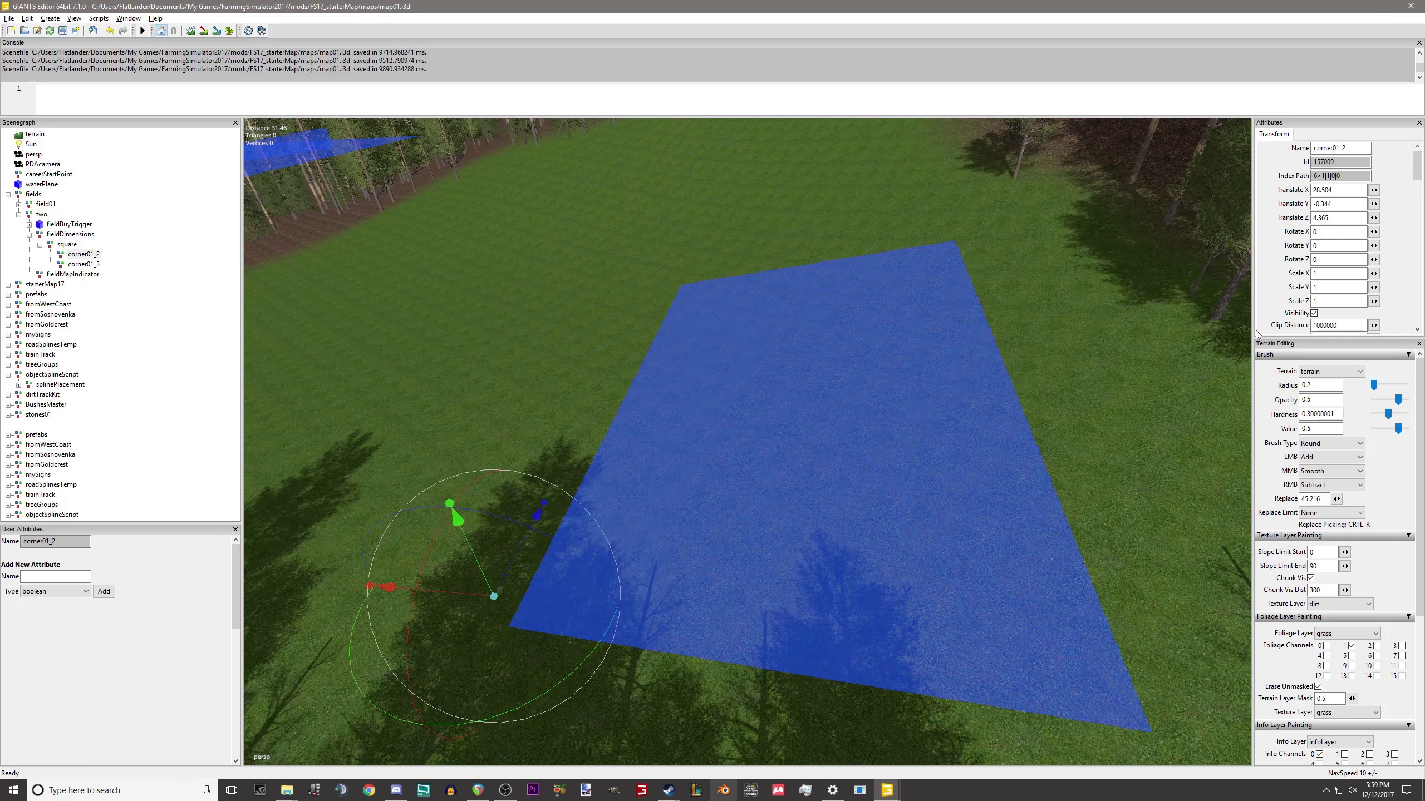
double_click(1357, 217)
type("0")
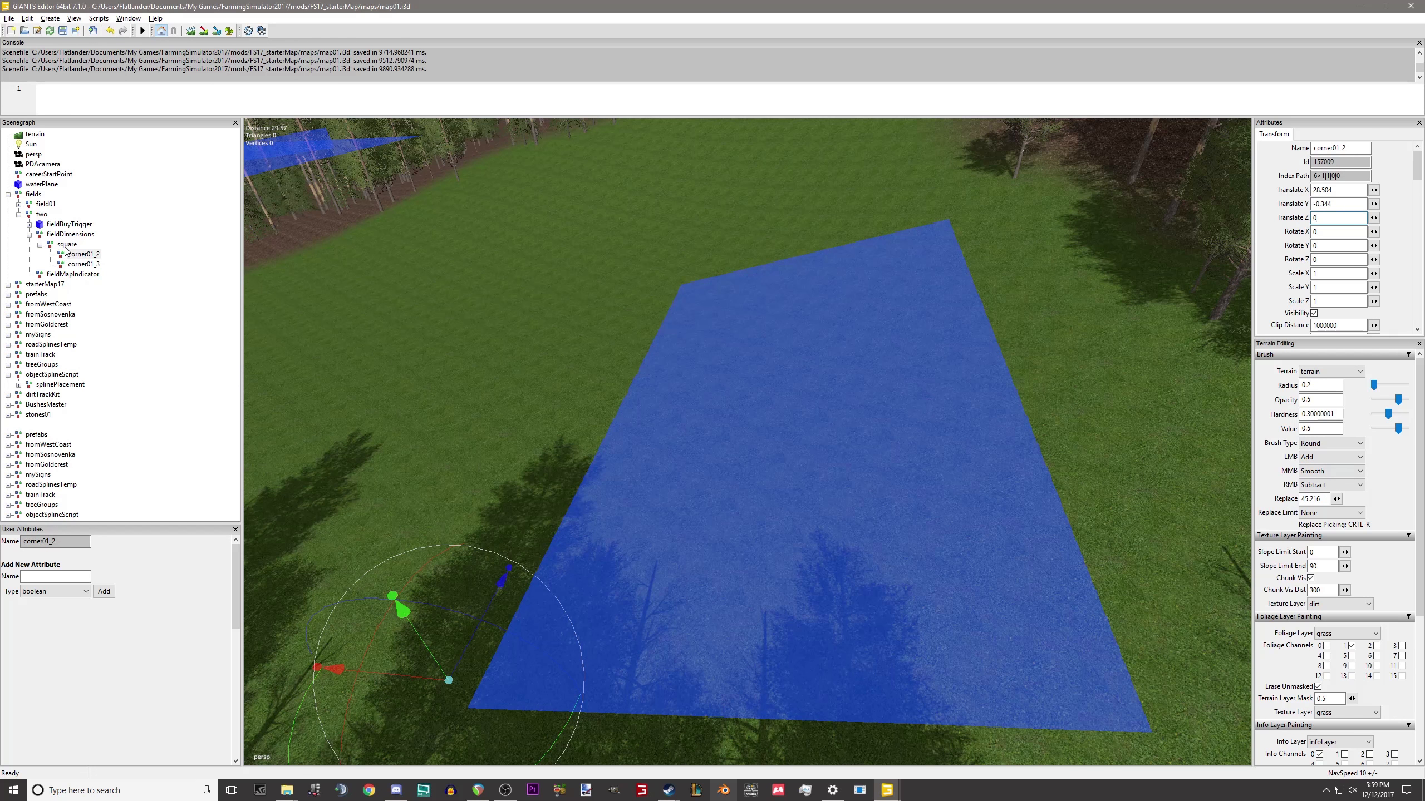
left_click_drag(1349, 190, 1210, 193)
type("28.176")
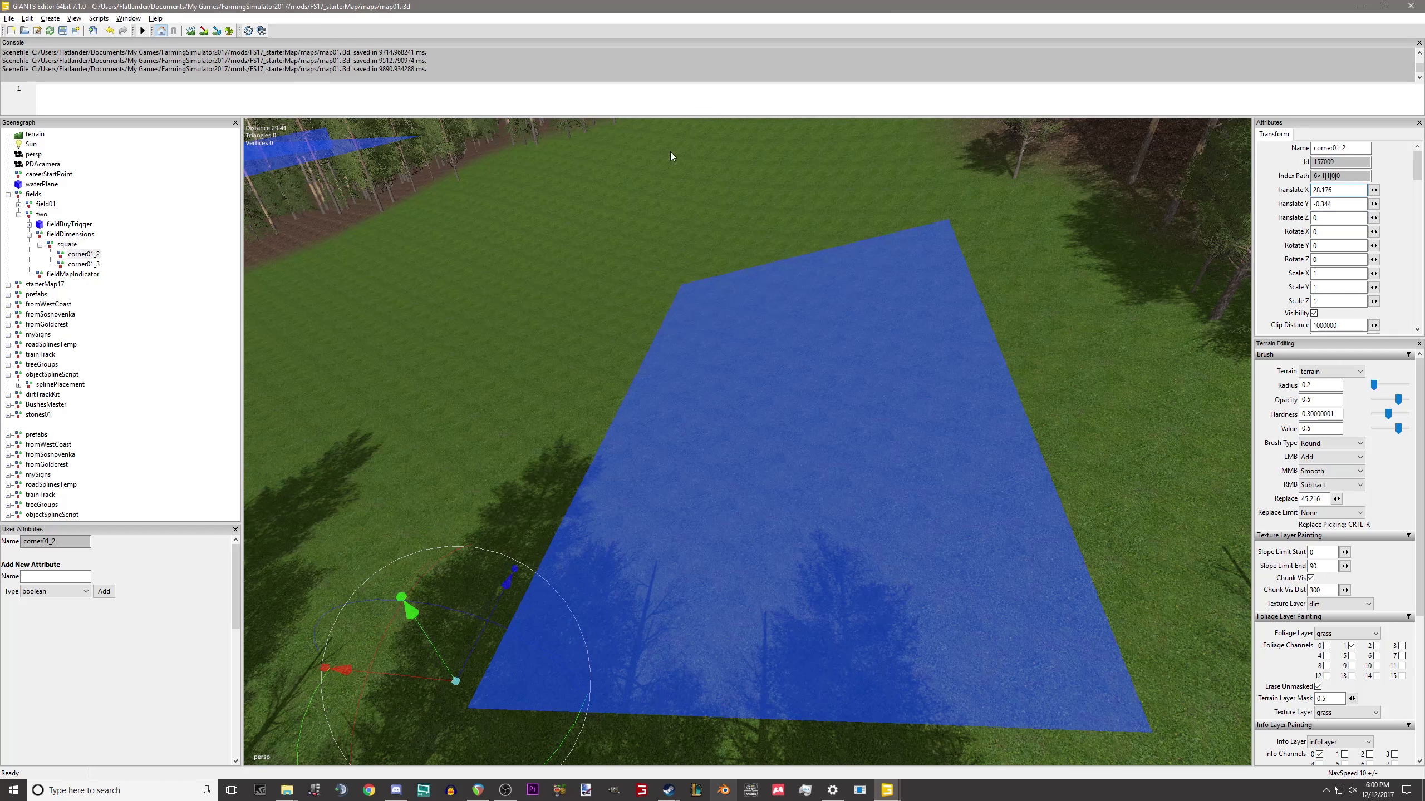
Try moving corner01_3 outward along X to about 40.8 and undo the move.
left_click_drag(691, 282, 717, 386, "alt")
scroll(717, 385, "up", 1)
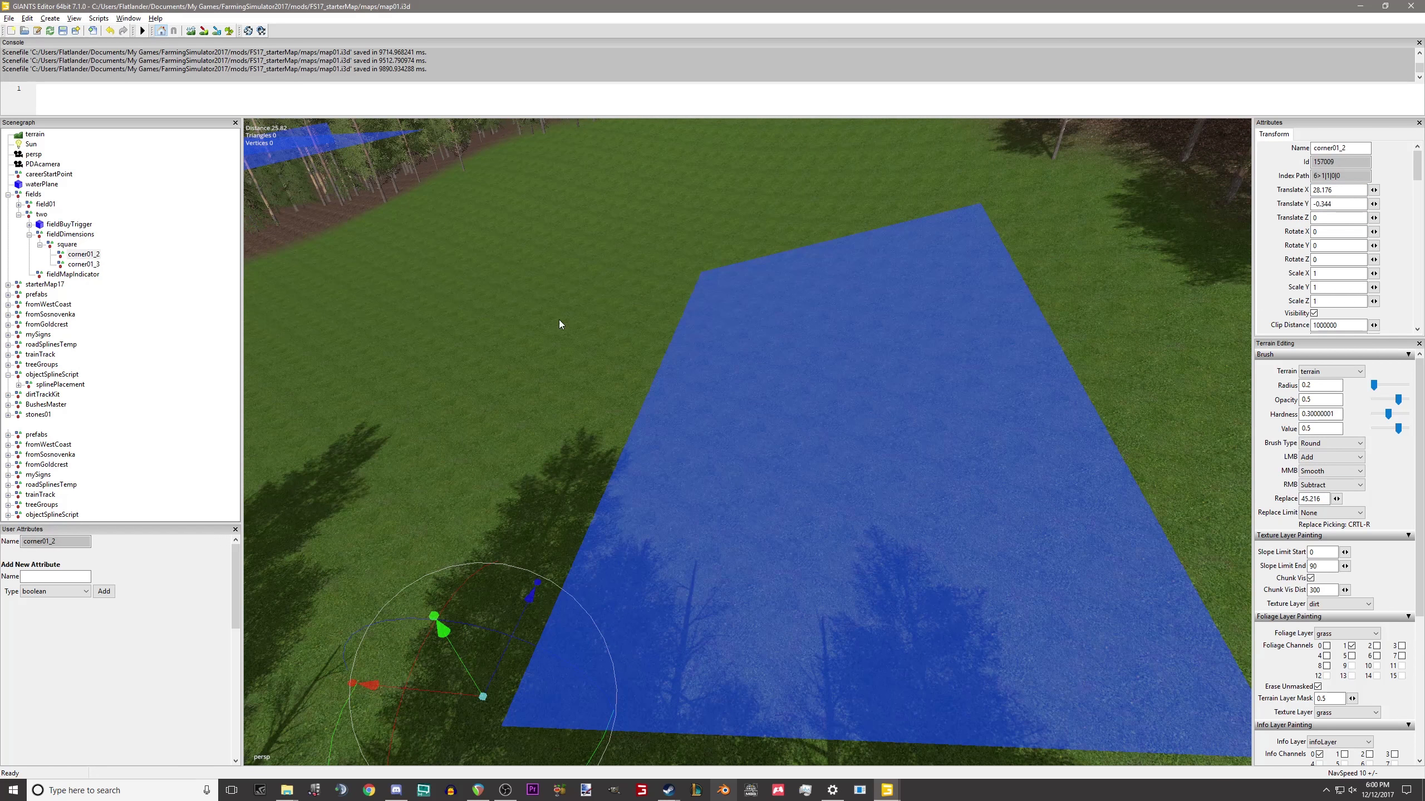
scroll(533, 437, "down", 2)
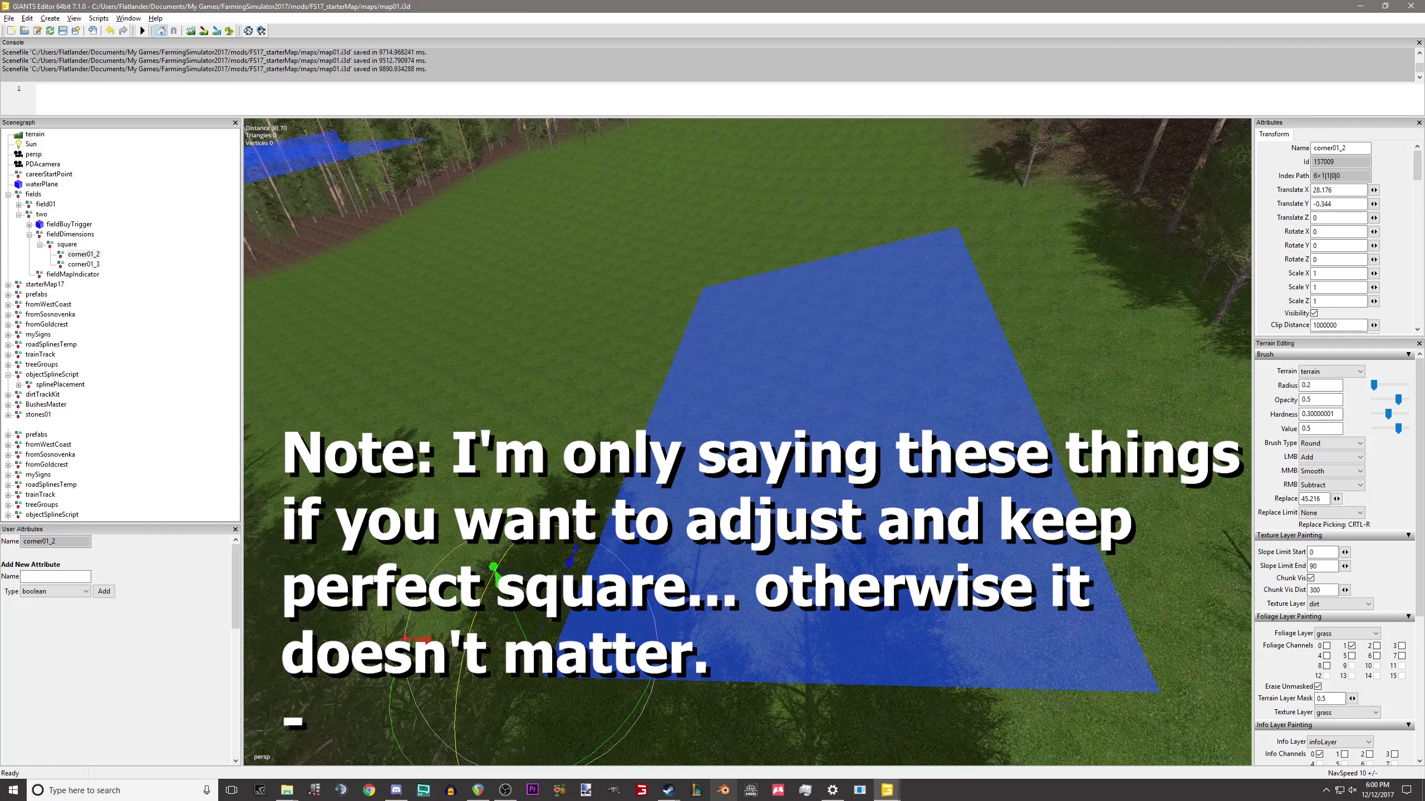
left_click(84, 264)
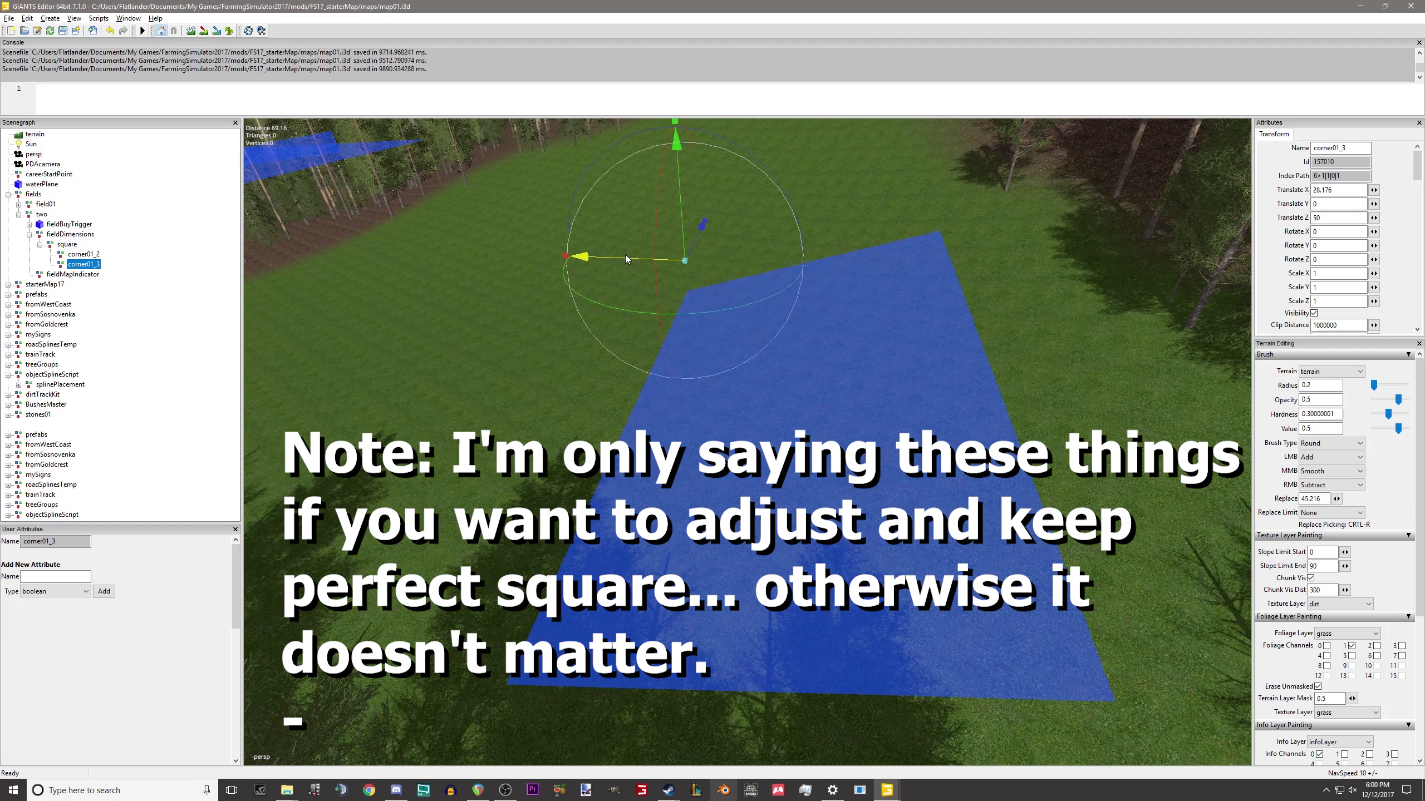
left_click_drag(626, 254, 543, 267)
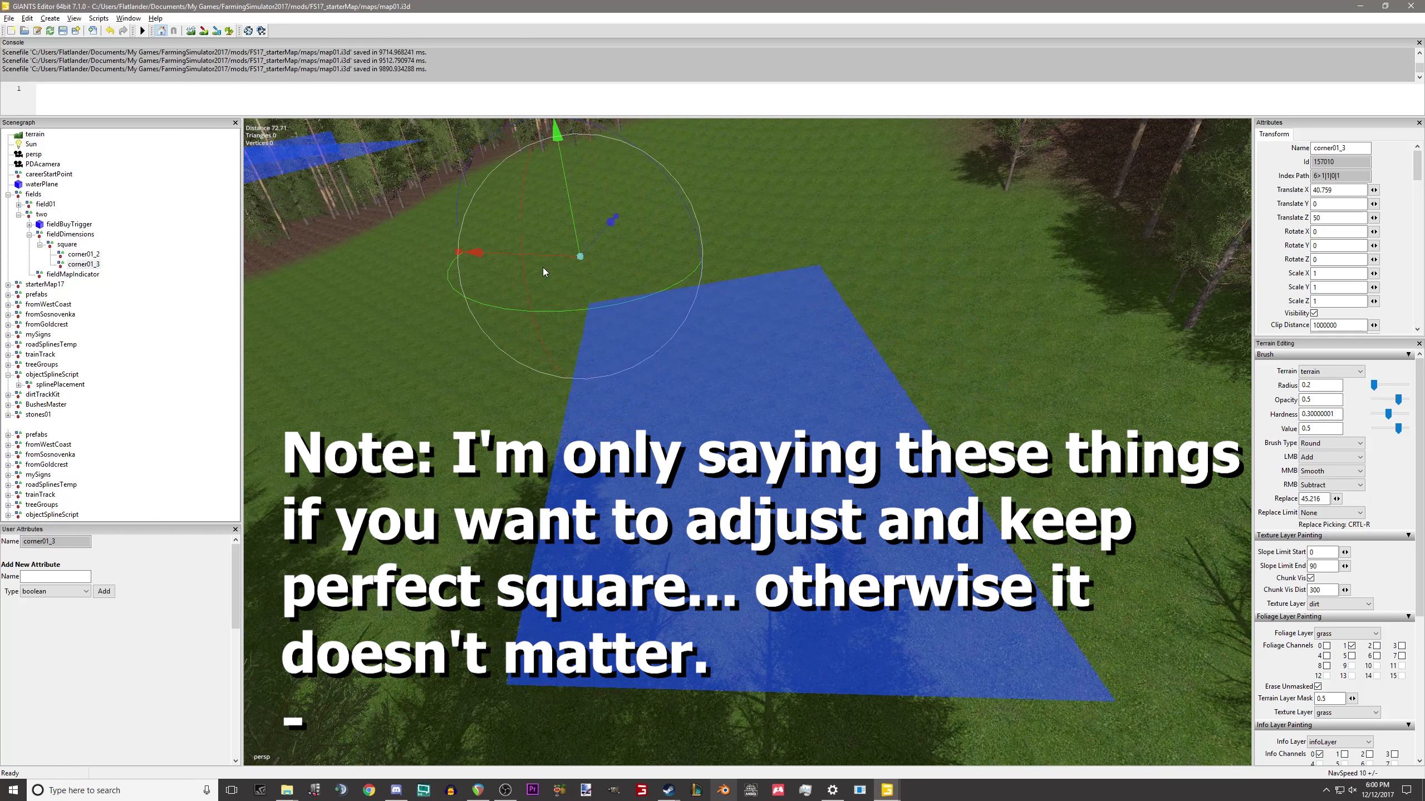
key("ctrl+z")
Lengthen and shorten the blue rectangle by moving corner01_3 along Z, ending at about 63.3.
left_click_drag(698, 246, 784, 187)
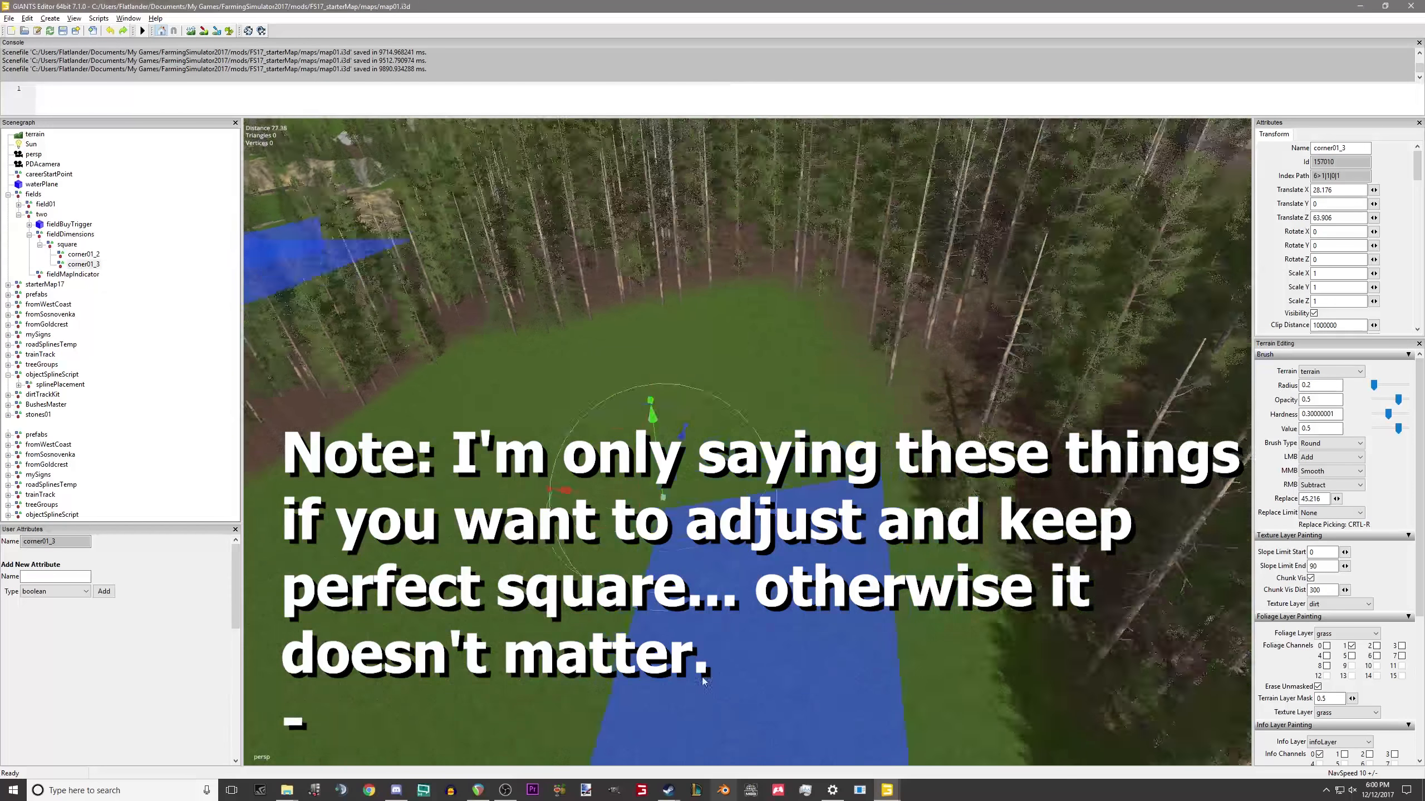
left_click_drag(813, 393, 864, 606, "alt")
scroll(780, 506, "down", 4)
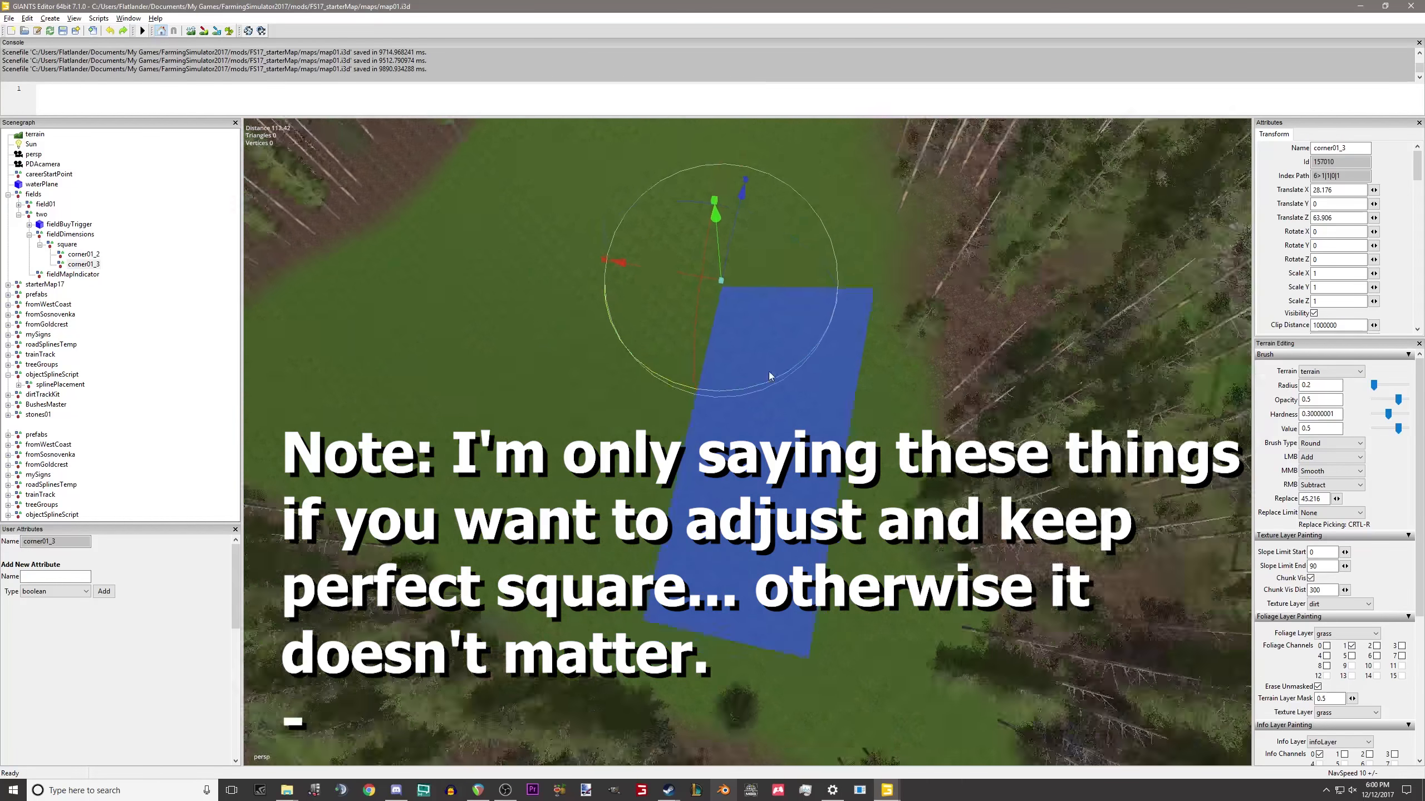
left_click_drag(734, 276, 670, 455)
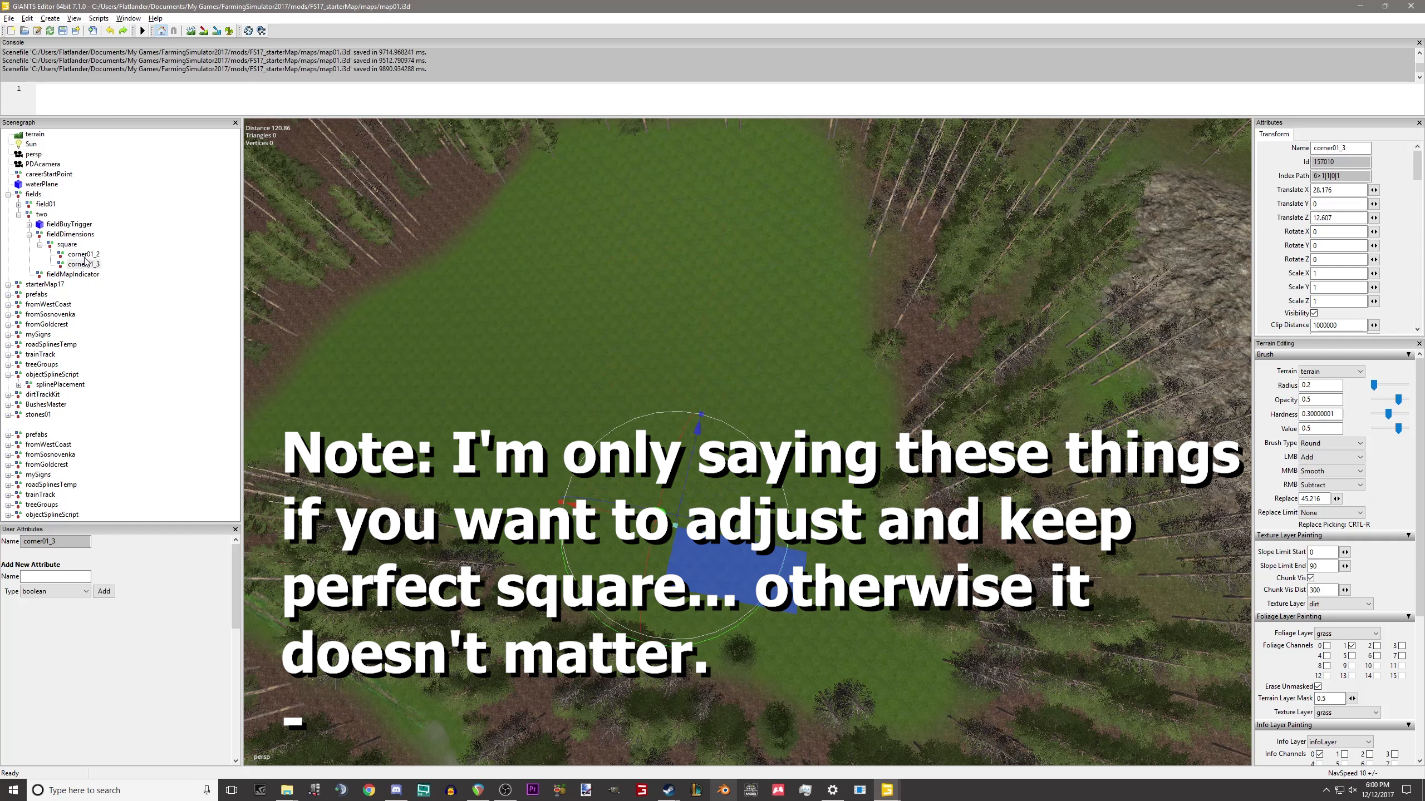
left_click_drag(690, 472, 726, 312)
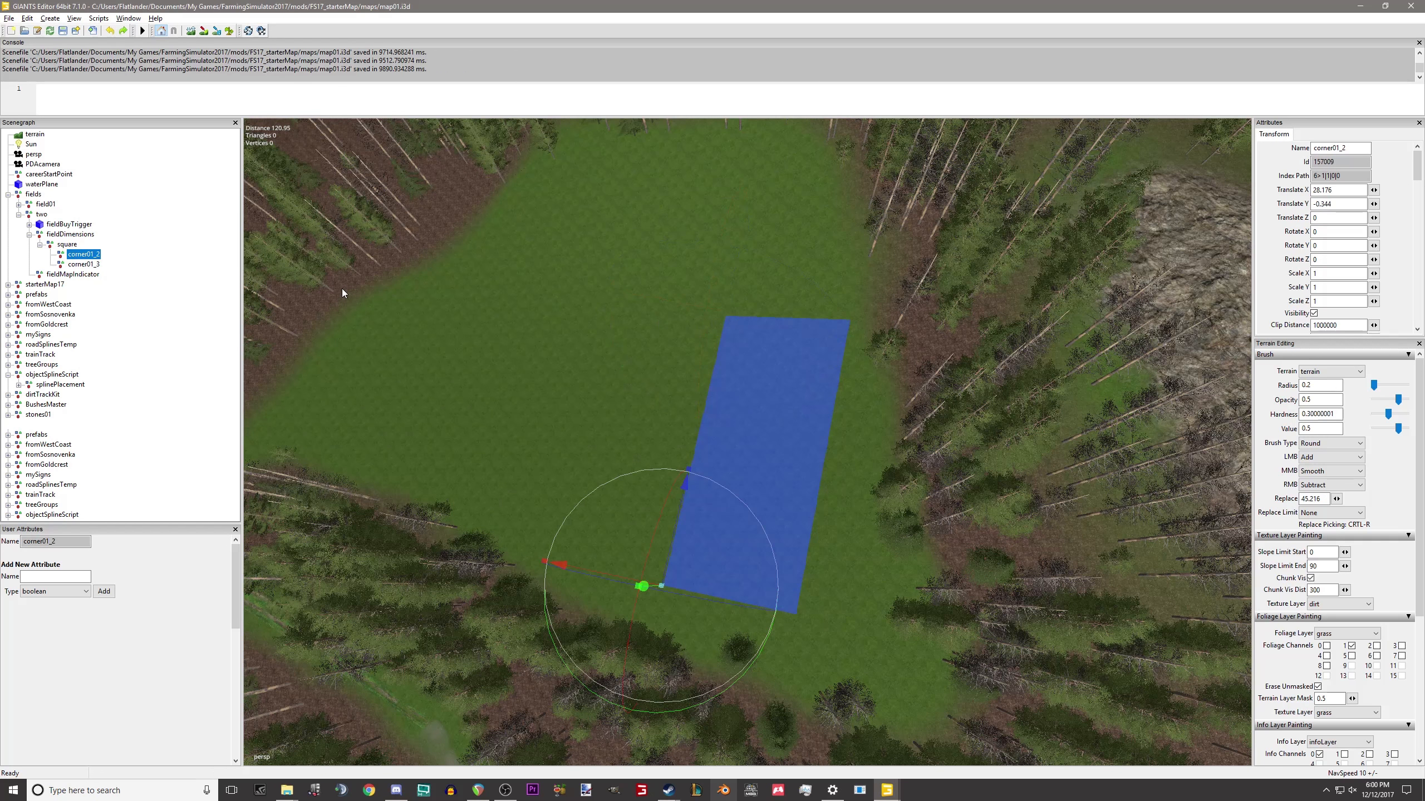
Shorten the blue rectangle by moving corner01_3 back toward the origin and setting its Z translation to 10.
left_click(91, 265)
middle_click_drag(596, 405, 509, 389, "alt")
right_click_drag(608, 388, 769, 348, "alt")
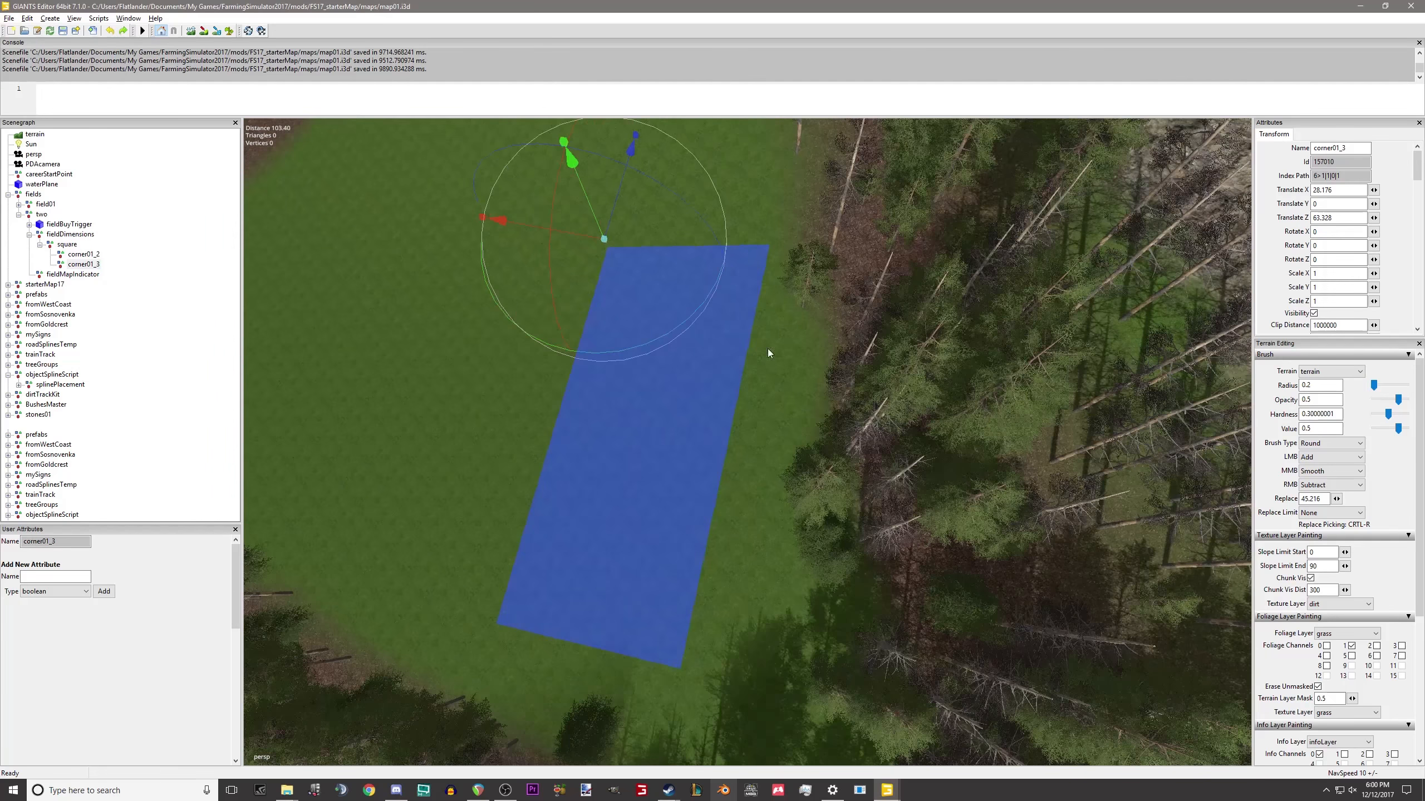
left_click_drag(768, 349, 562, 478, "alt")
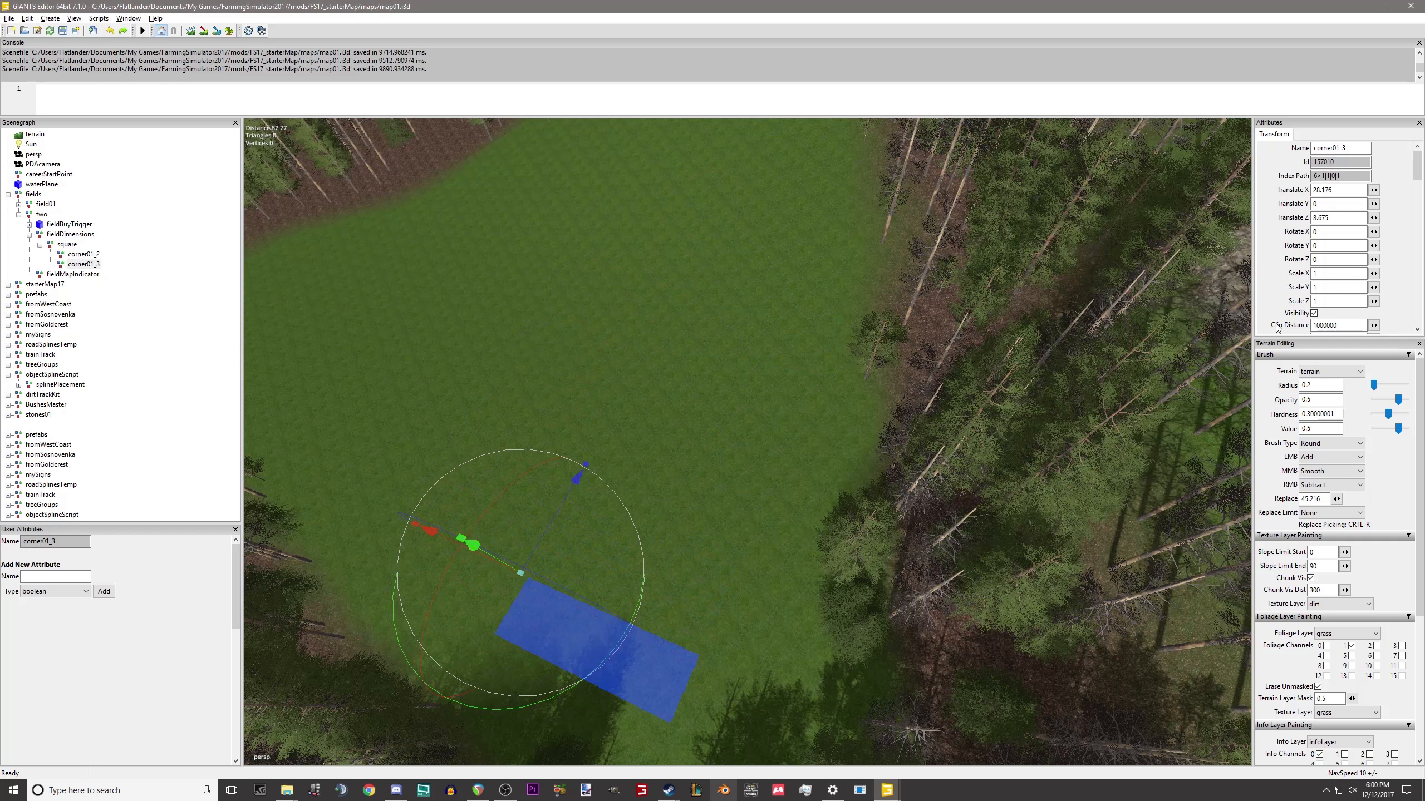
double_click(1337, 222)
type("10")
key("Return")
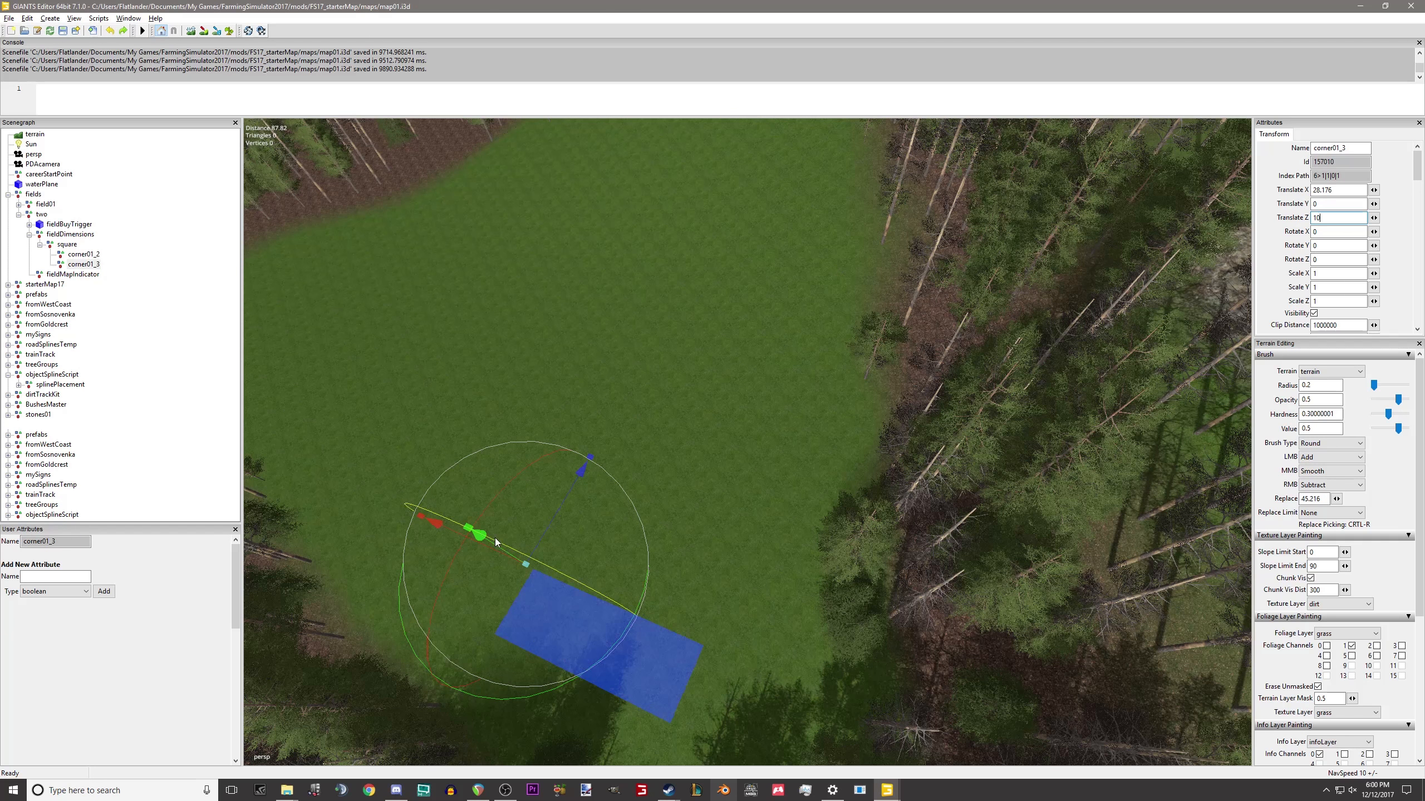
Duplicate the square within fieldDimensions and expand the copy to show its corner markers.
left_click(67, 244)
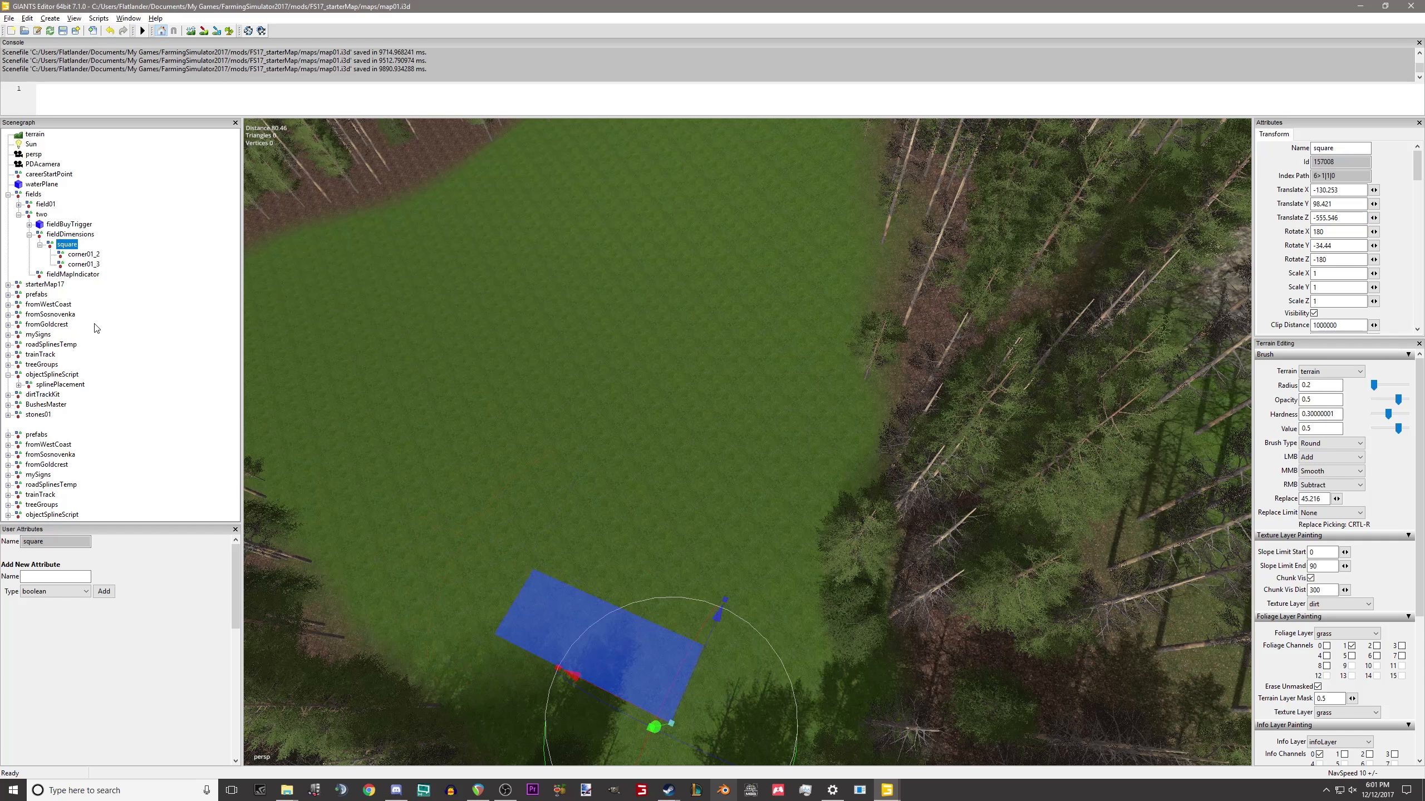
key("ctrl+d")
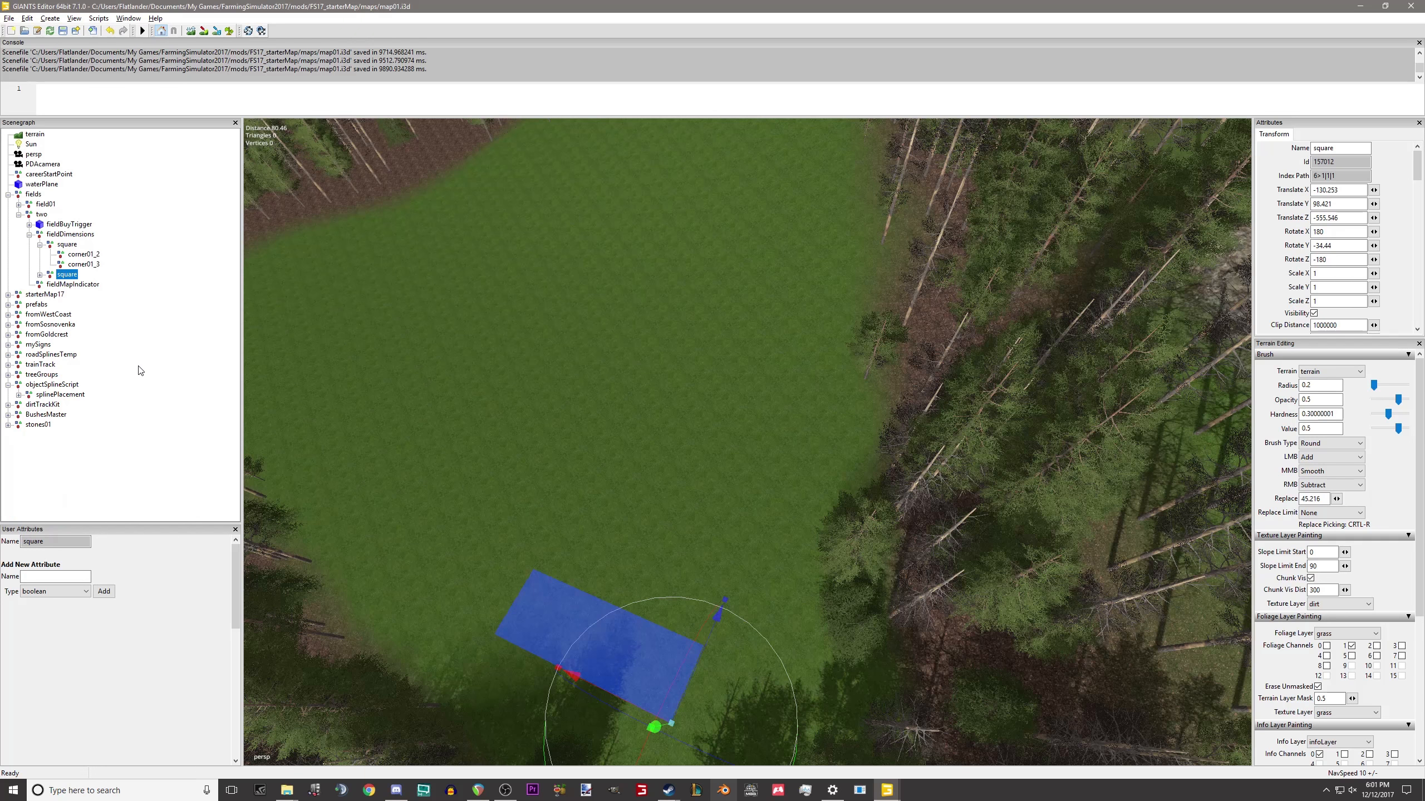
left_click(40, 274)
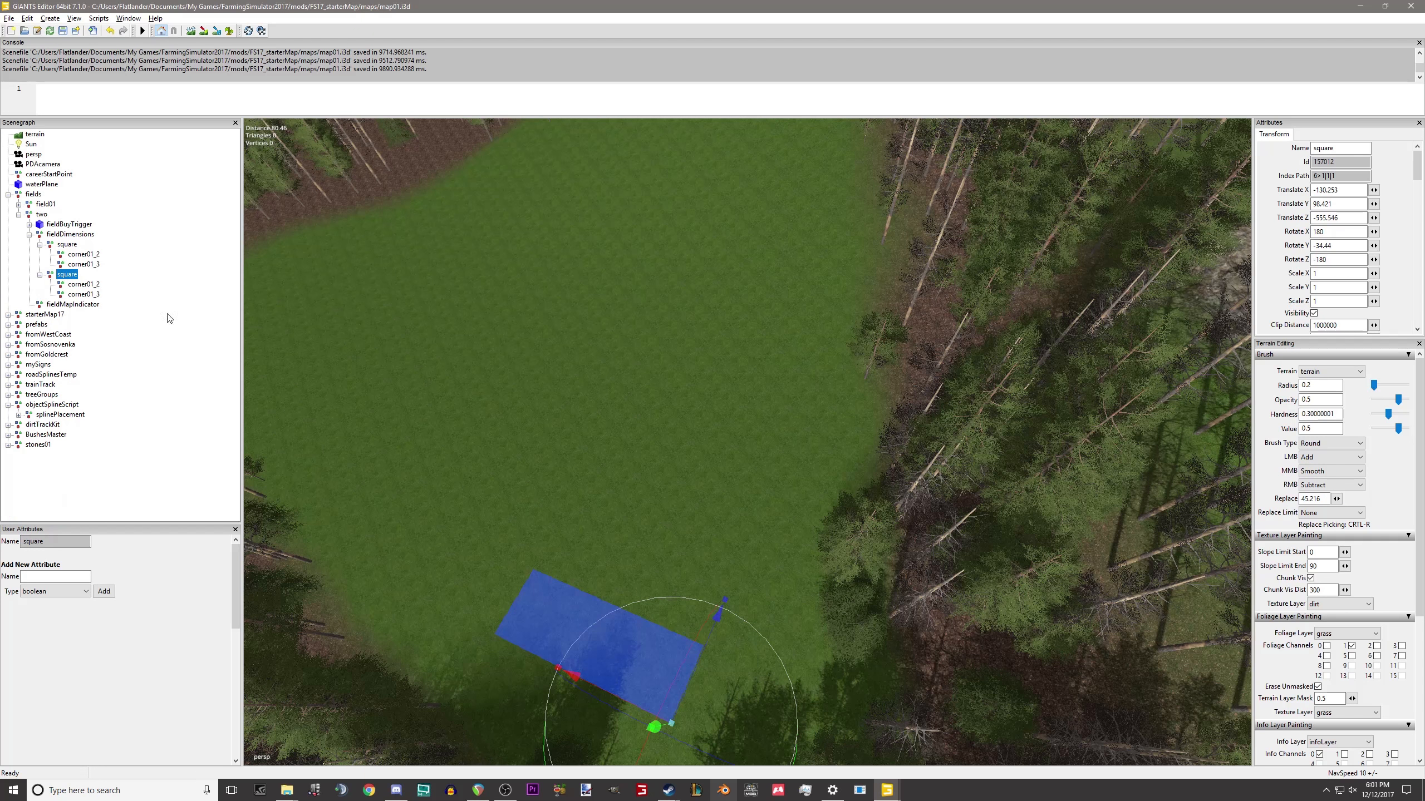
Move the duplicated square to the other end of the clearing beside the tree line, at about X -256.3, Z -509.5.
middle_click_drag(710, 646, 703, 564)
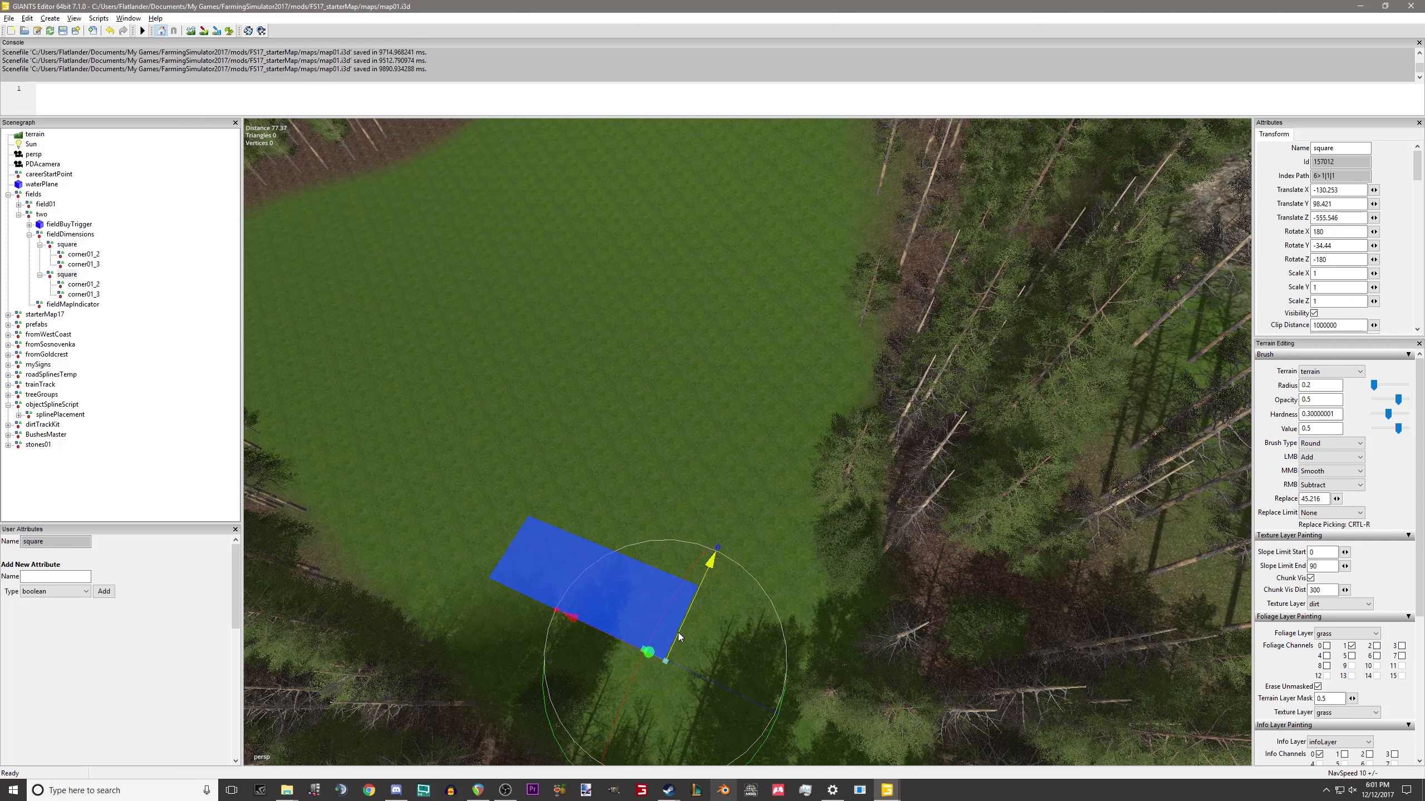
left_click_drag(682, 627, 731, 516)
middle_click_drag(442, 464, 978, 606, "alt")
left_click_drag(925, 371, 798, 409, "alt")
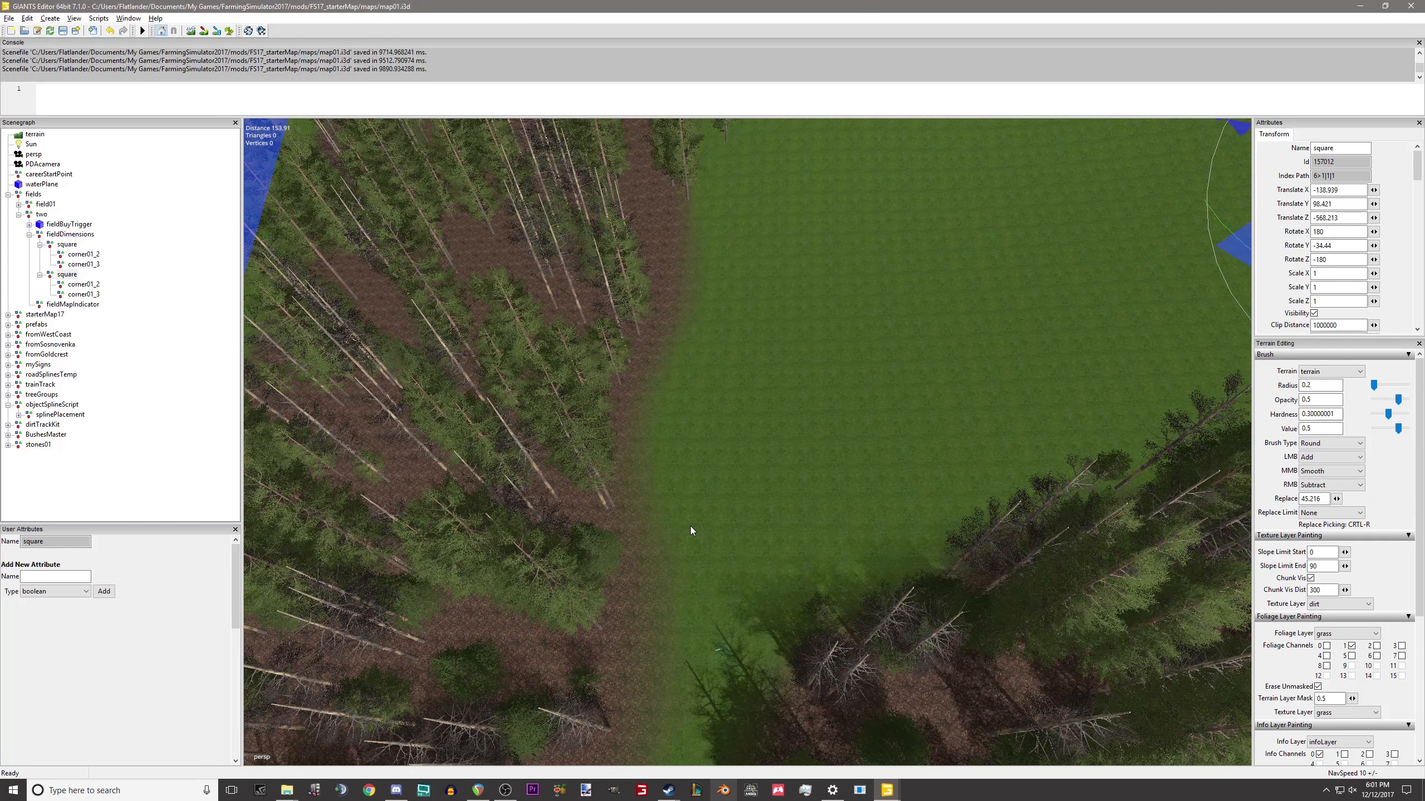
key("ctrl+b")
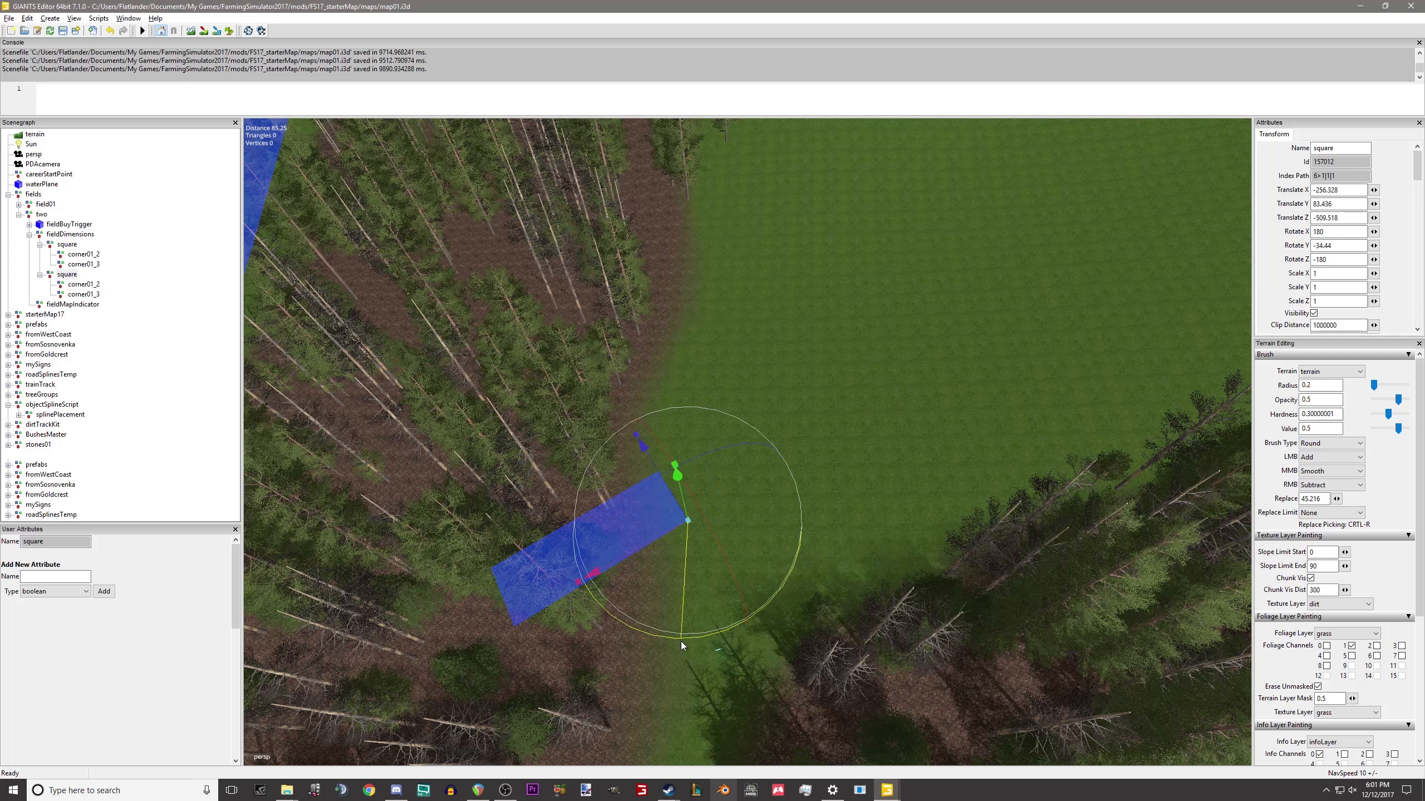
Rotate the duplicated square to about 87.6 degrees around Y and shift its origin to about X -259.8, Z -500.9.
left_click_drag(680, 642, 537, 429)
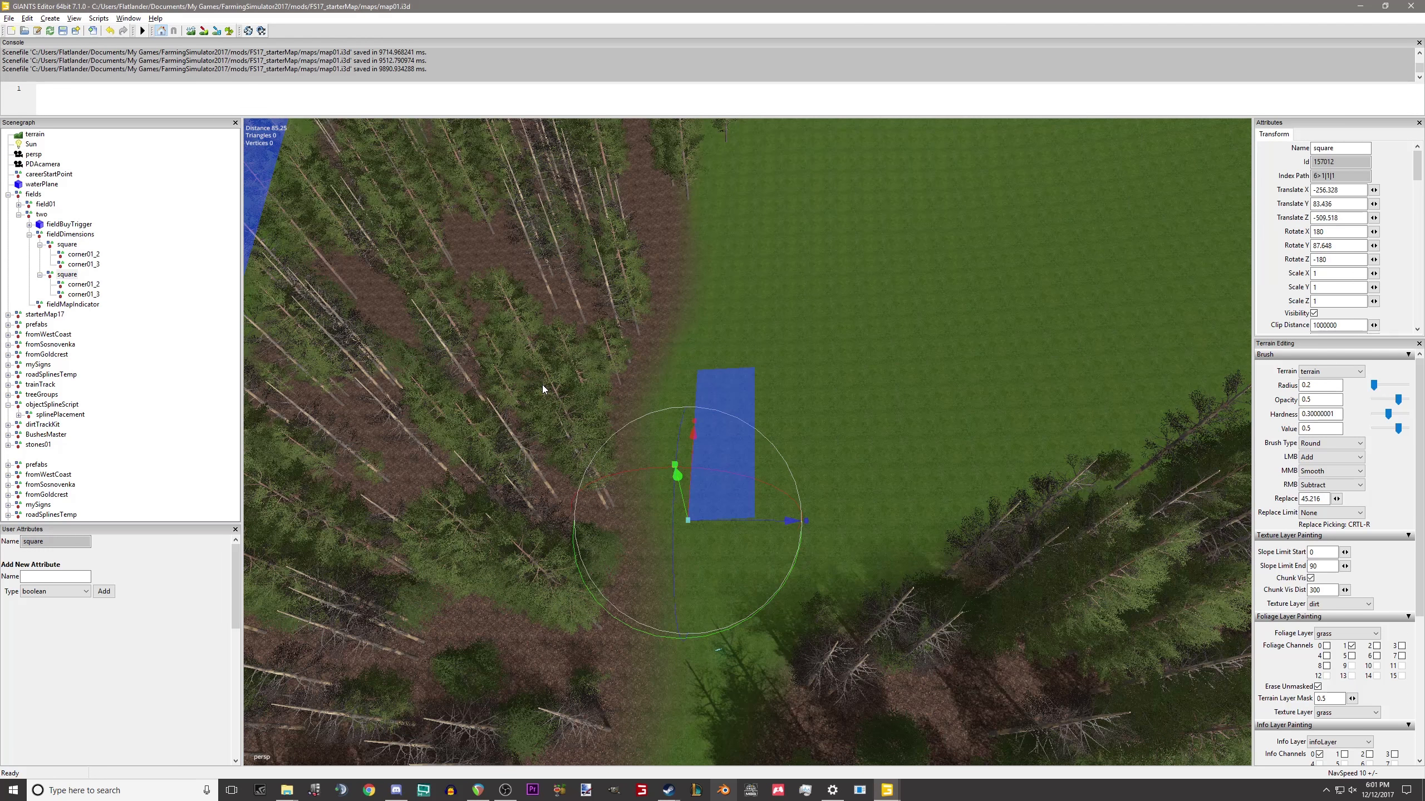
left_click_drag(650, 122, 665, 361, "alt")
middle_click_drag(666, 360, 757, 141, "alt")
left_click_drag(668, 328, 717, 535, "alt")
left_click_drag(757, 646, 771, 469)
left_click_drag(651, 555, 852, 334)
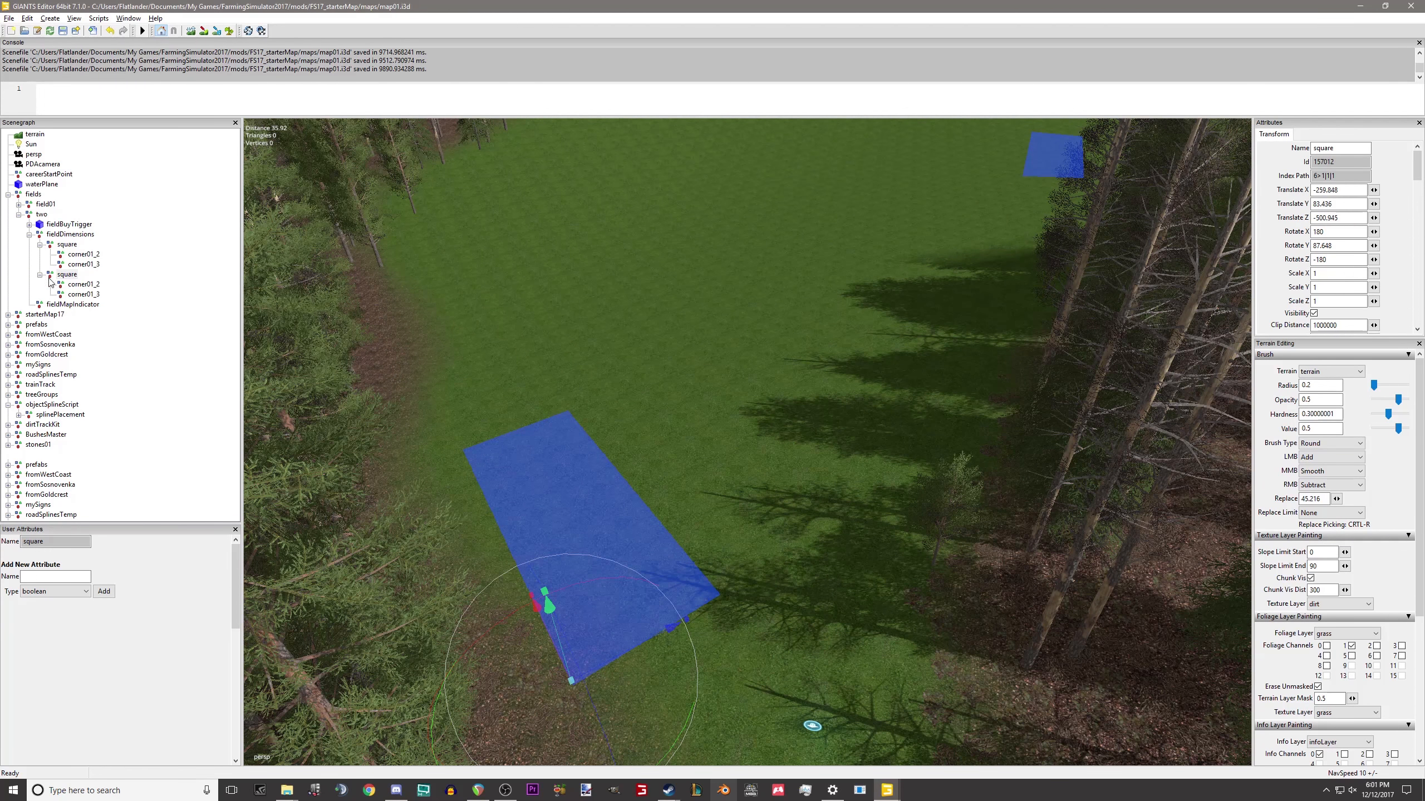
Stretch the duplicated square over the clearing, moving corner01_2 to about X 71.8, Z 3.4 and corner01_3 to about X 108.1, Z 122.7.
left_click(84, 284)
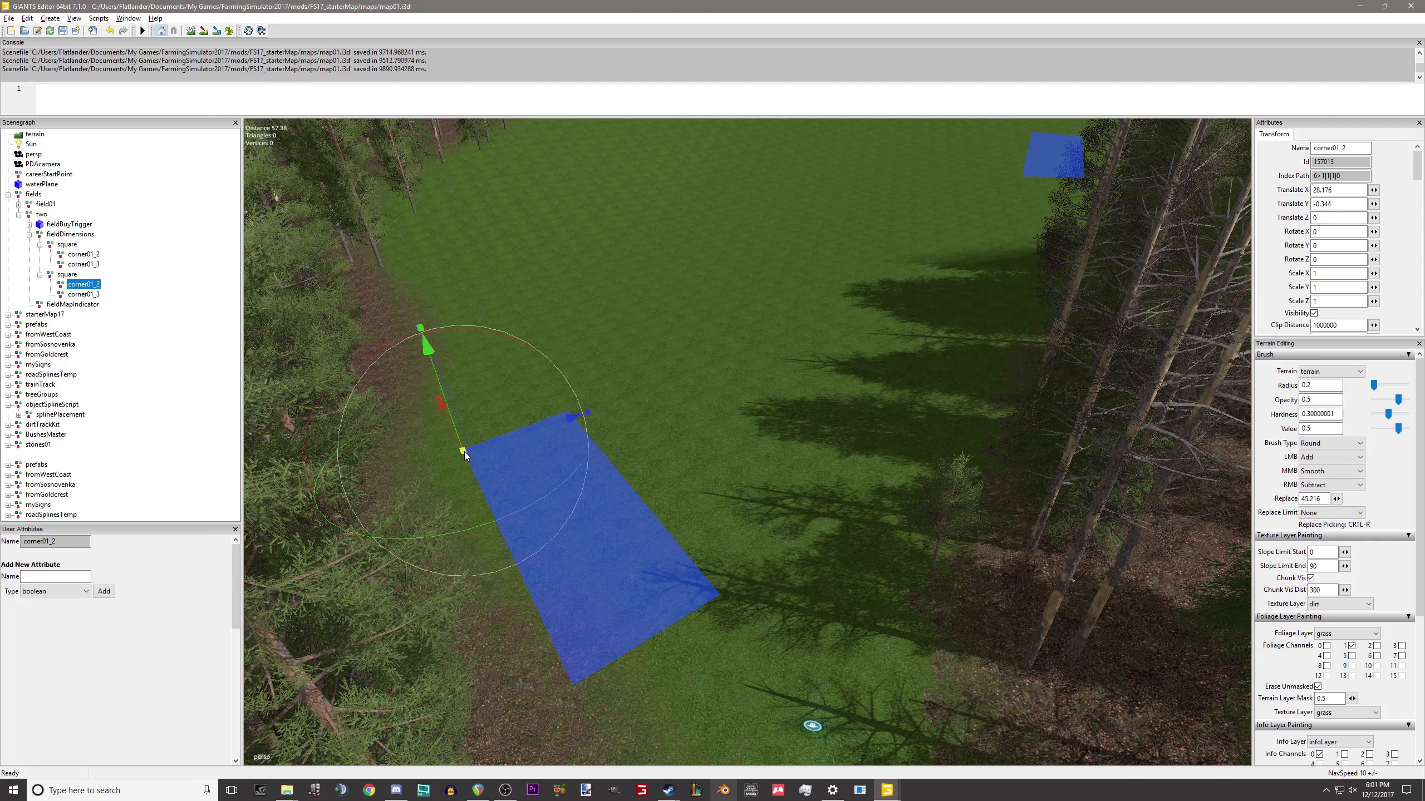
left_click_drag(452, 436, 479, 252)
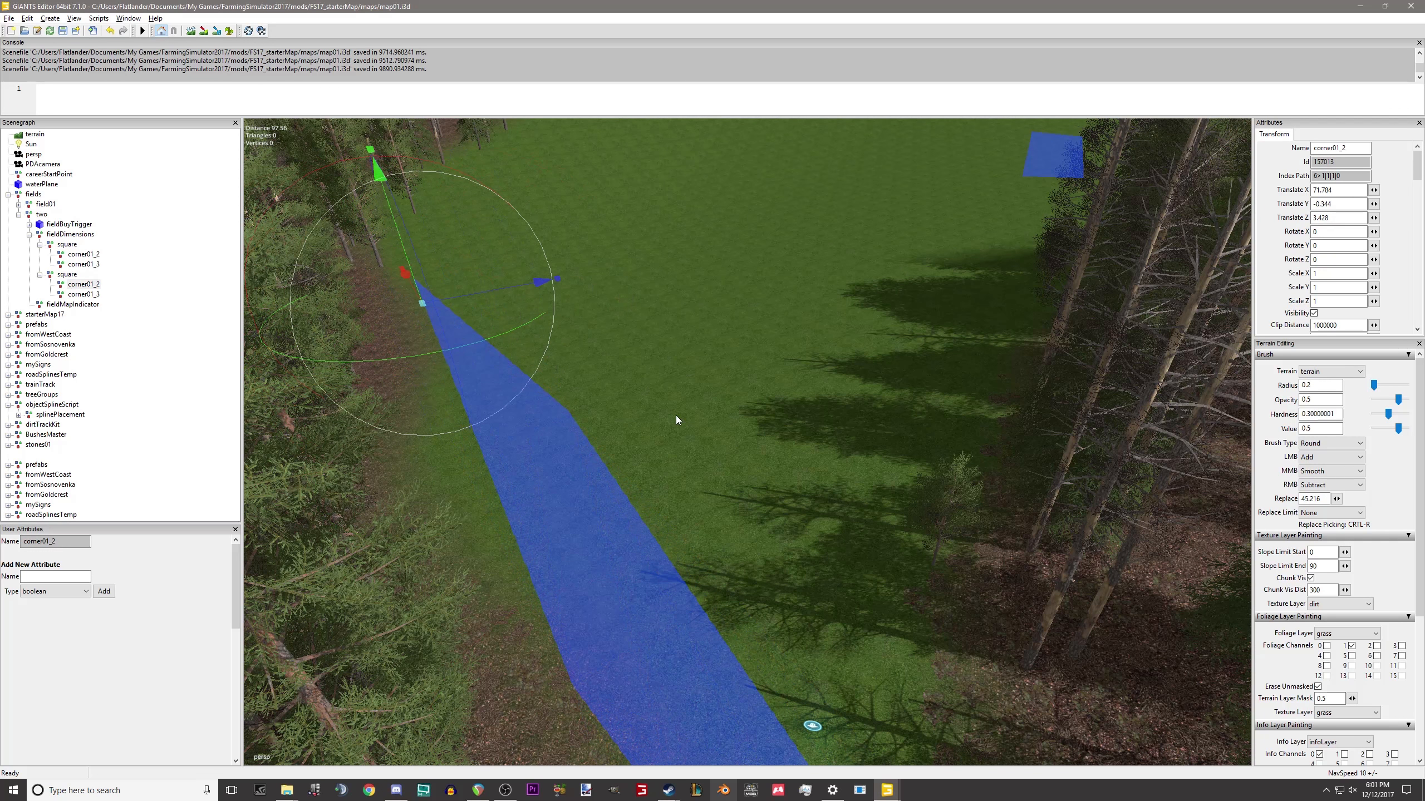
key("Down")
scroll(785, 335, "up", 3)
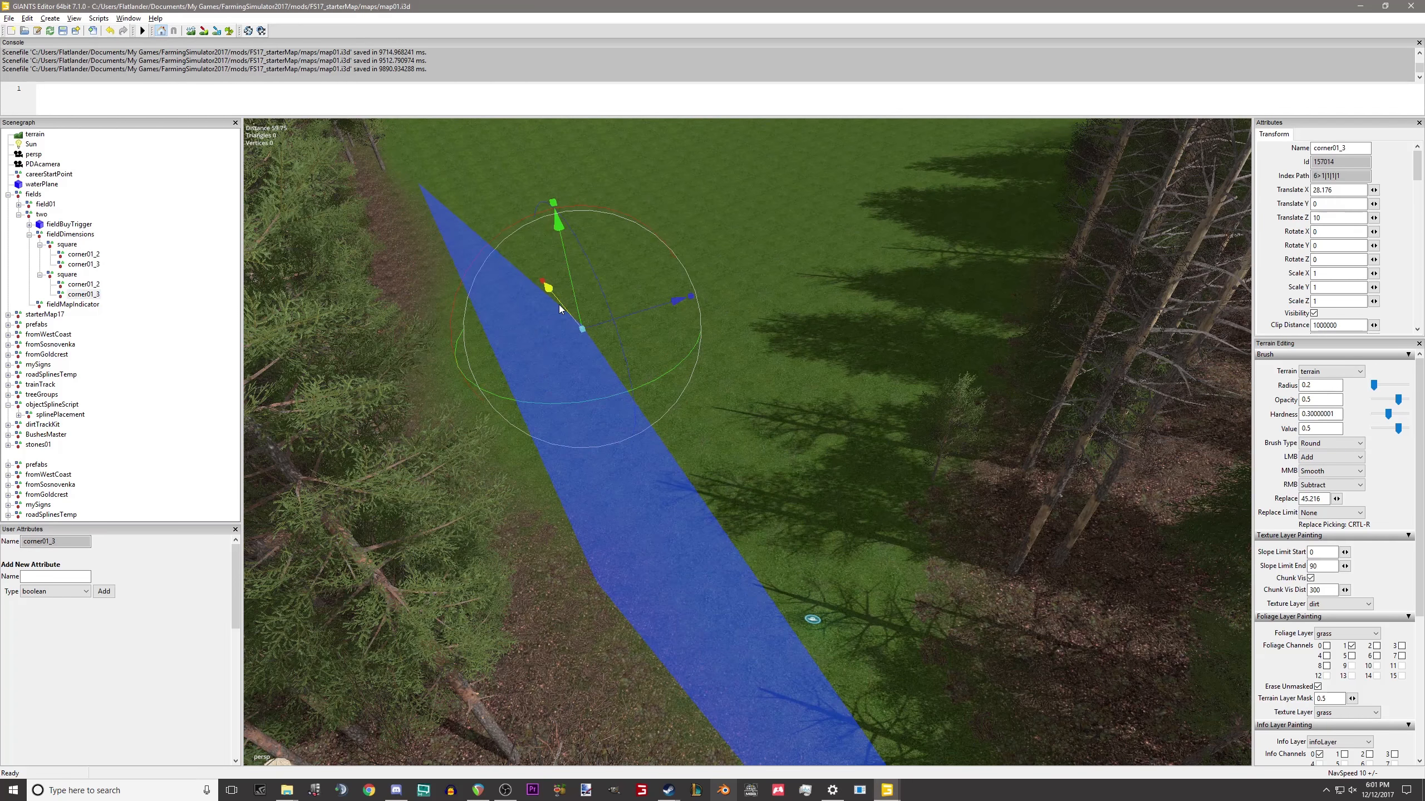
left_click_drag(559, 306, 353, 137)
scroll(629, 226, "down", 5)
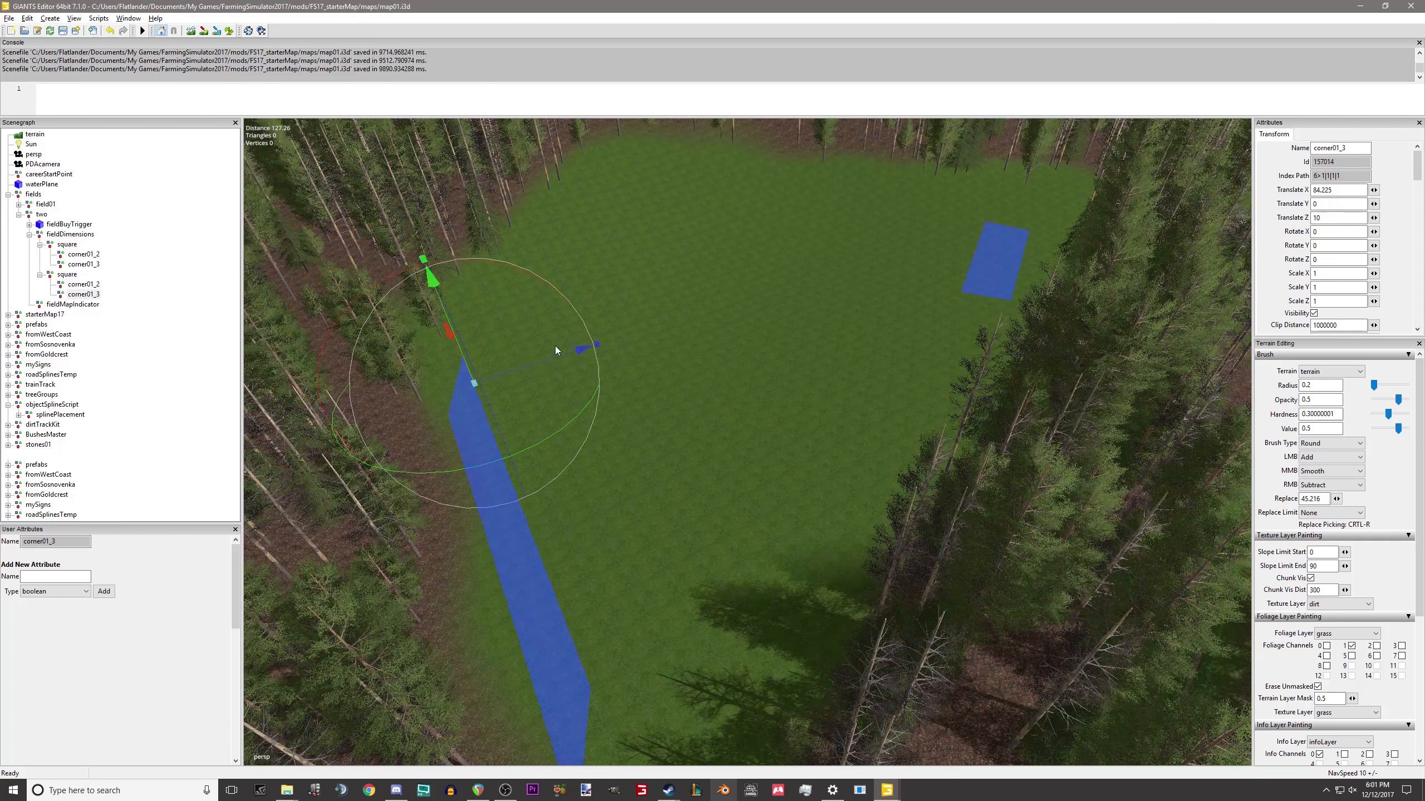
left_click_drag(539, 359, 786, 227)
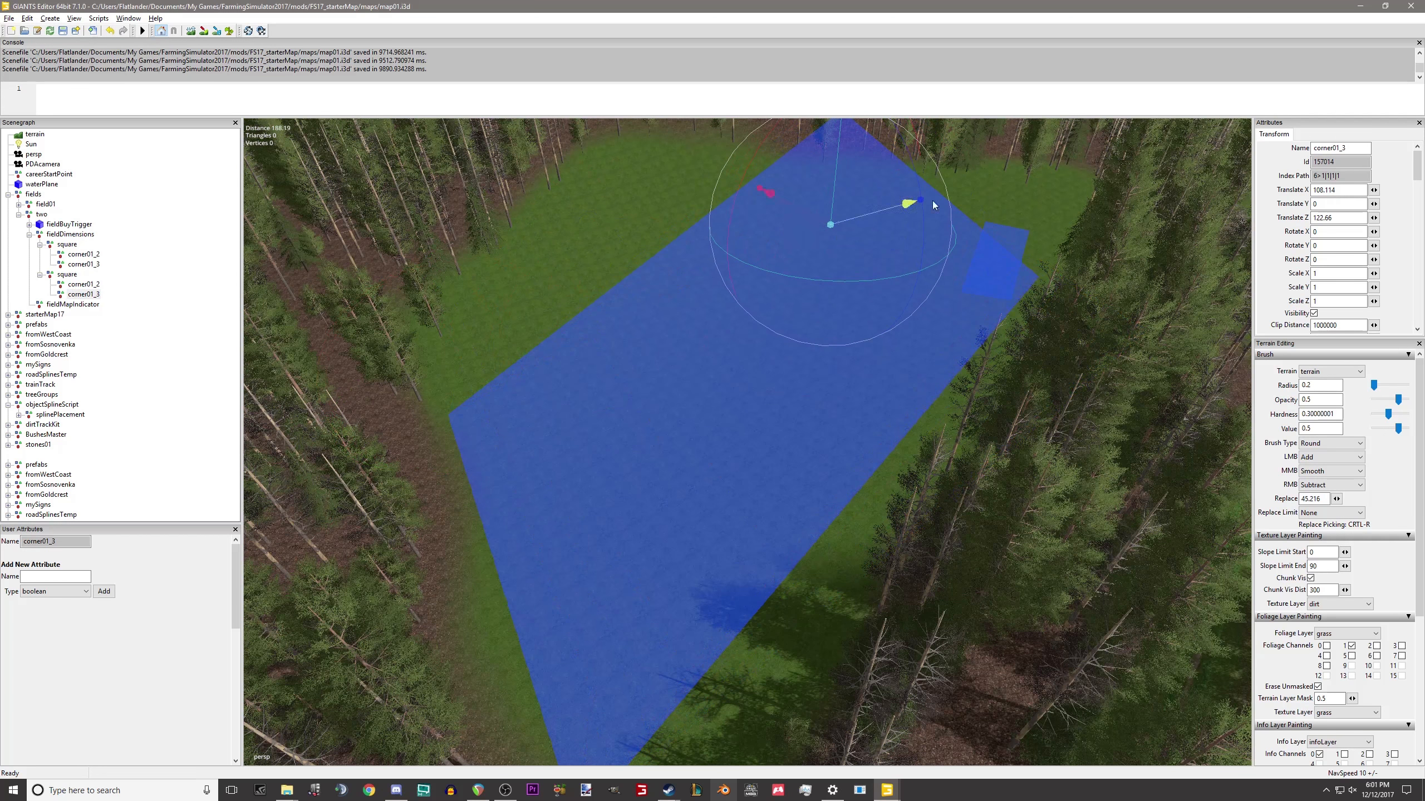
right_click_drag(933, 200, 906, 324)
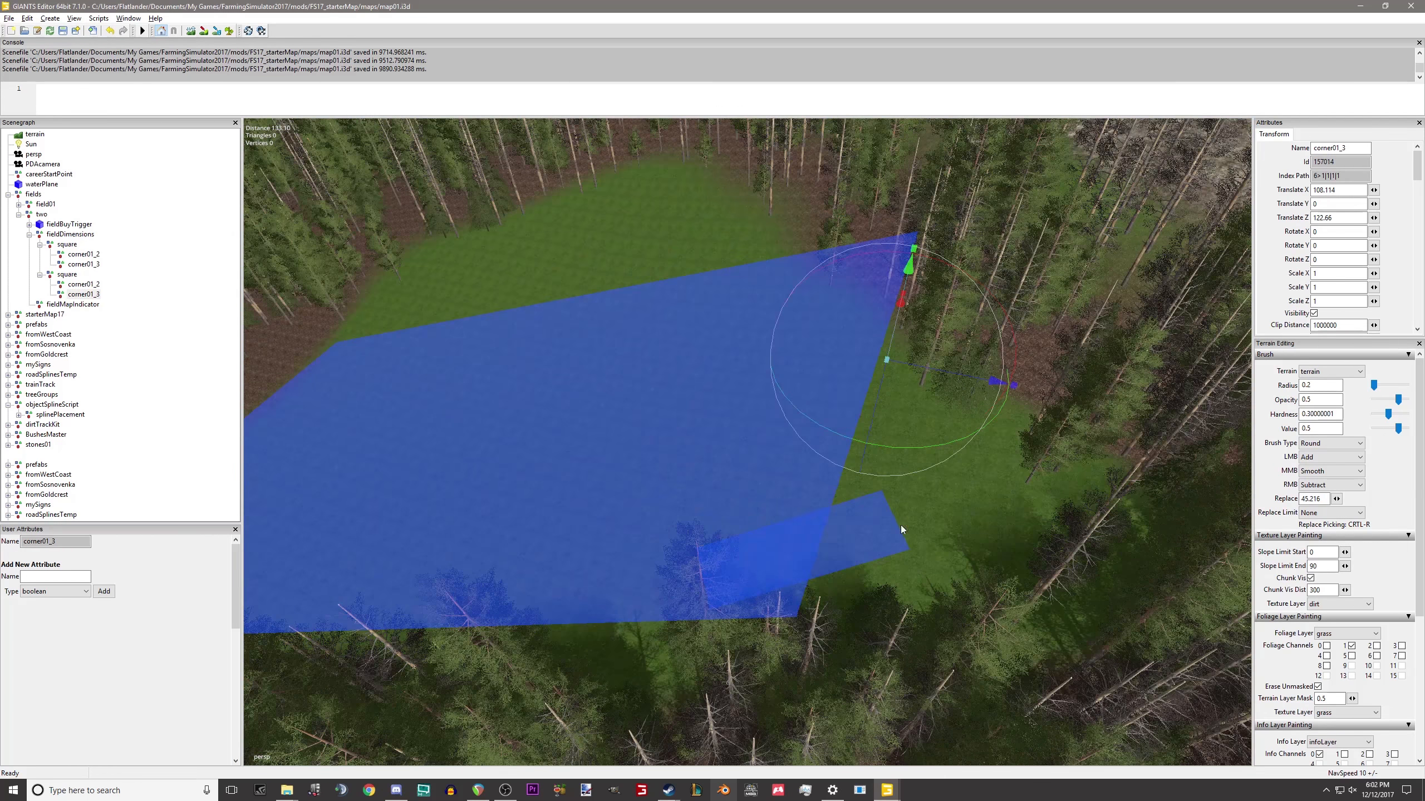
right_click_drag(855, 535, 762, 483)
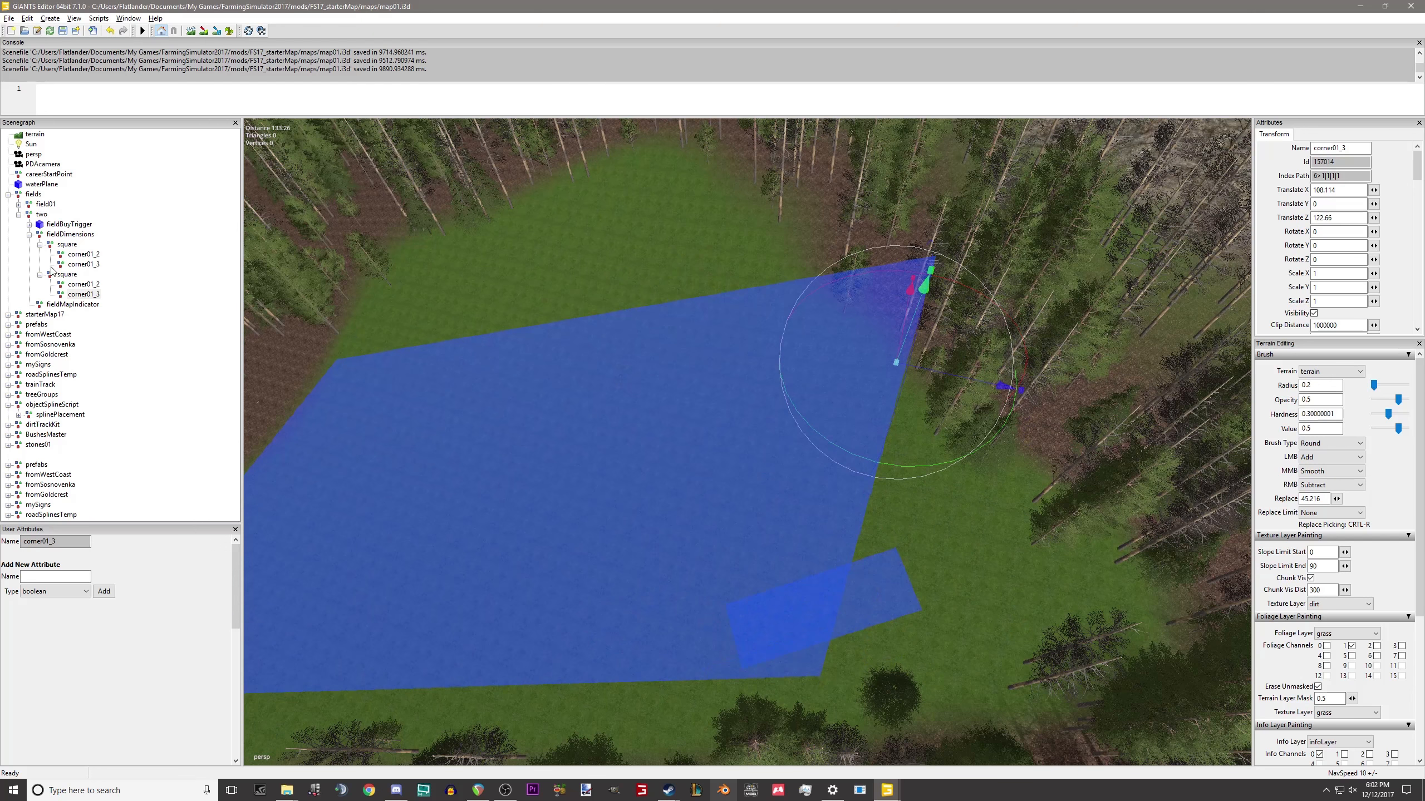
Rename the stretched duplicate square in fieldDimensions to main.
left_click(83, 277)
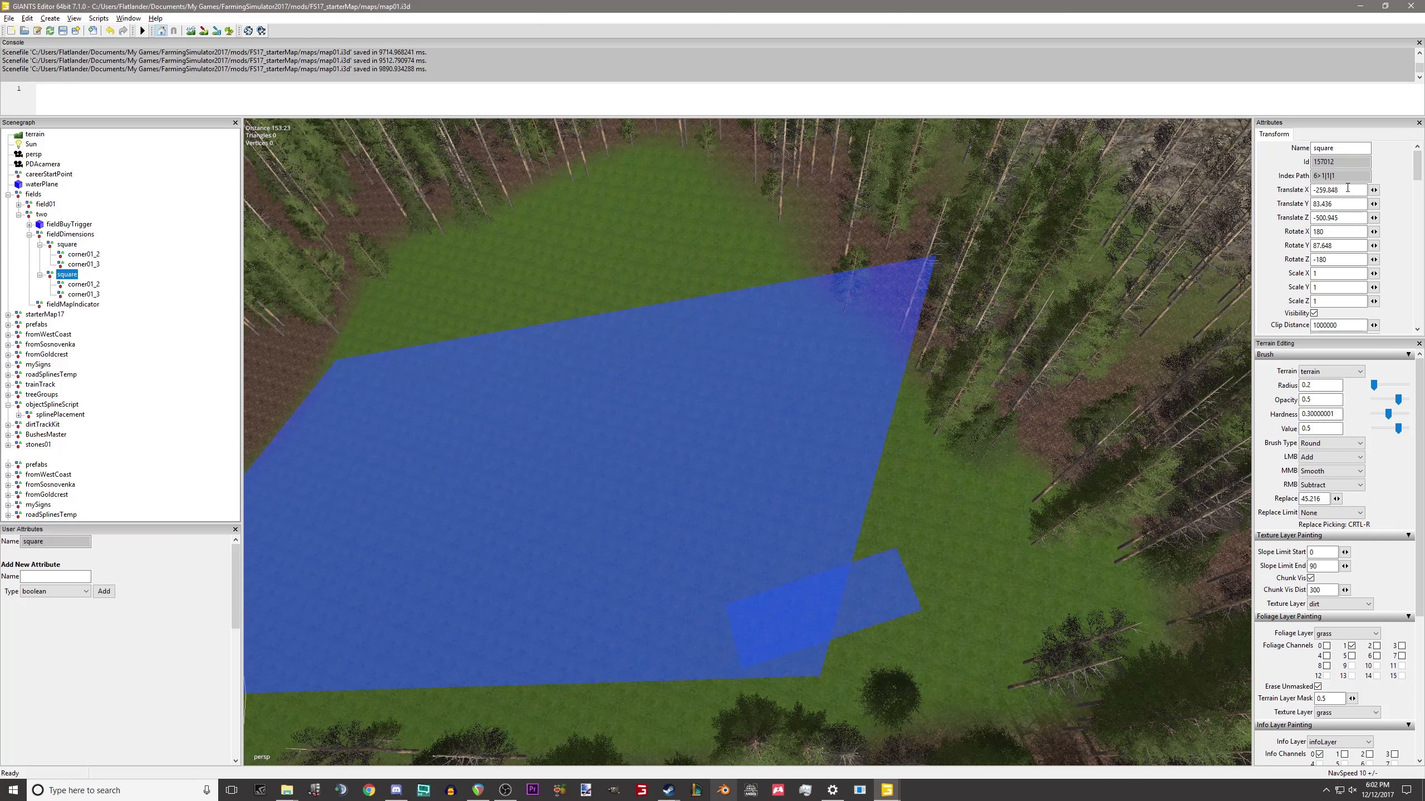
type("main")
key("Return")
Pull main's corner01_3 back out of the trees to about X 96.3, Z 110.9.
right_click_drag(870, 415, 387, 544)
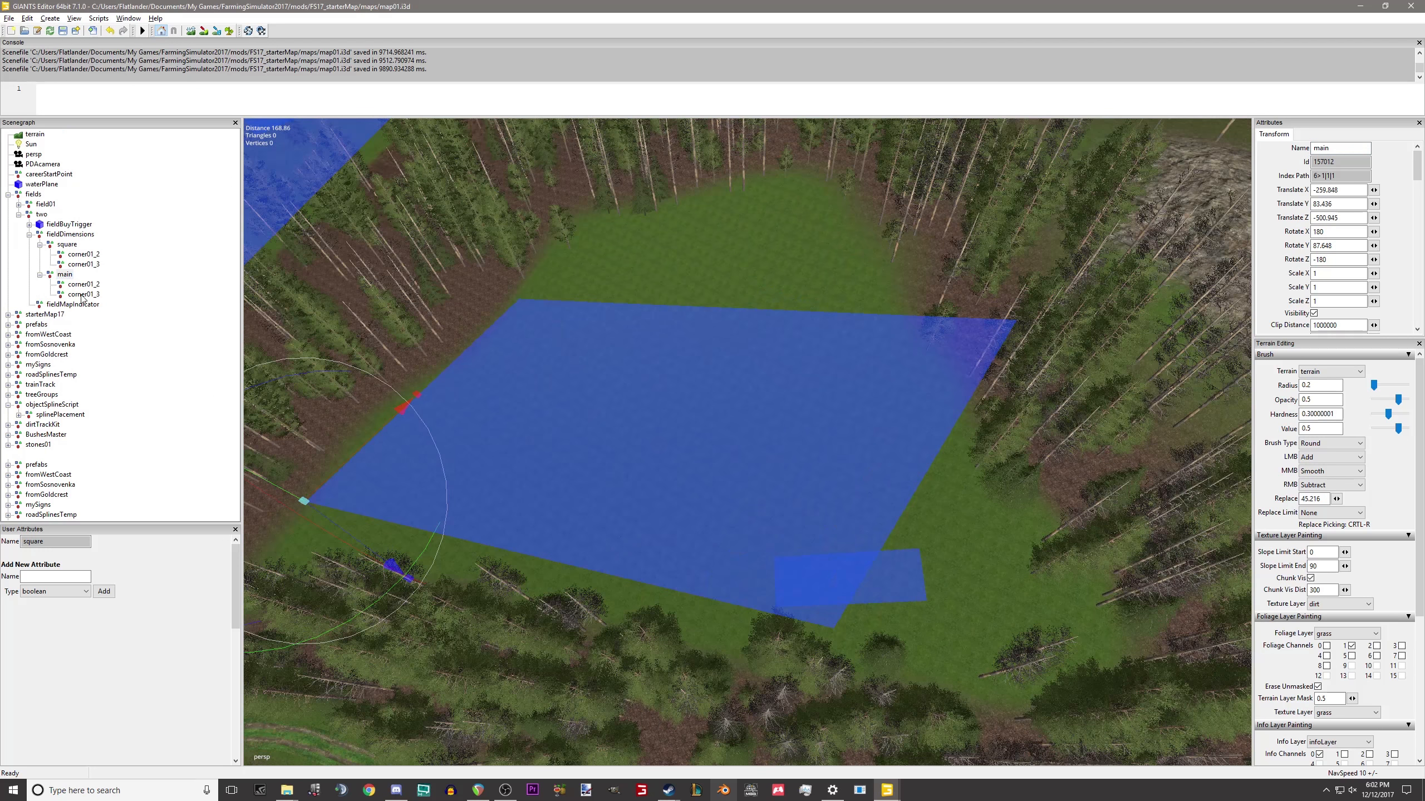
left_click(988, 422)
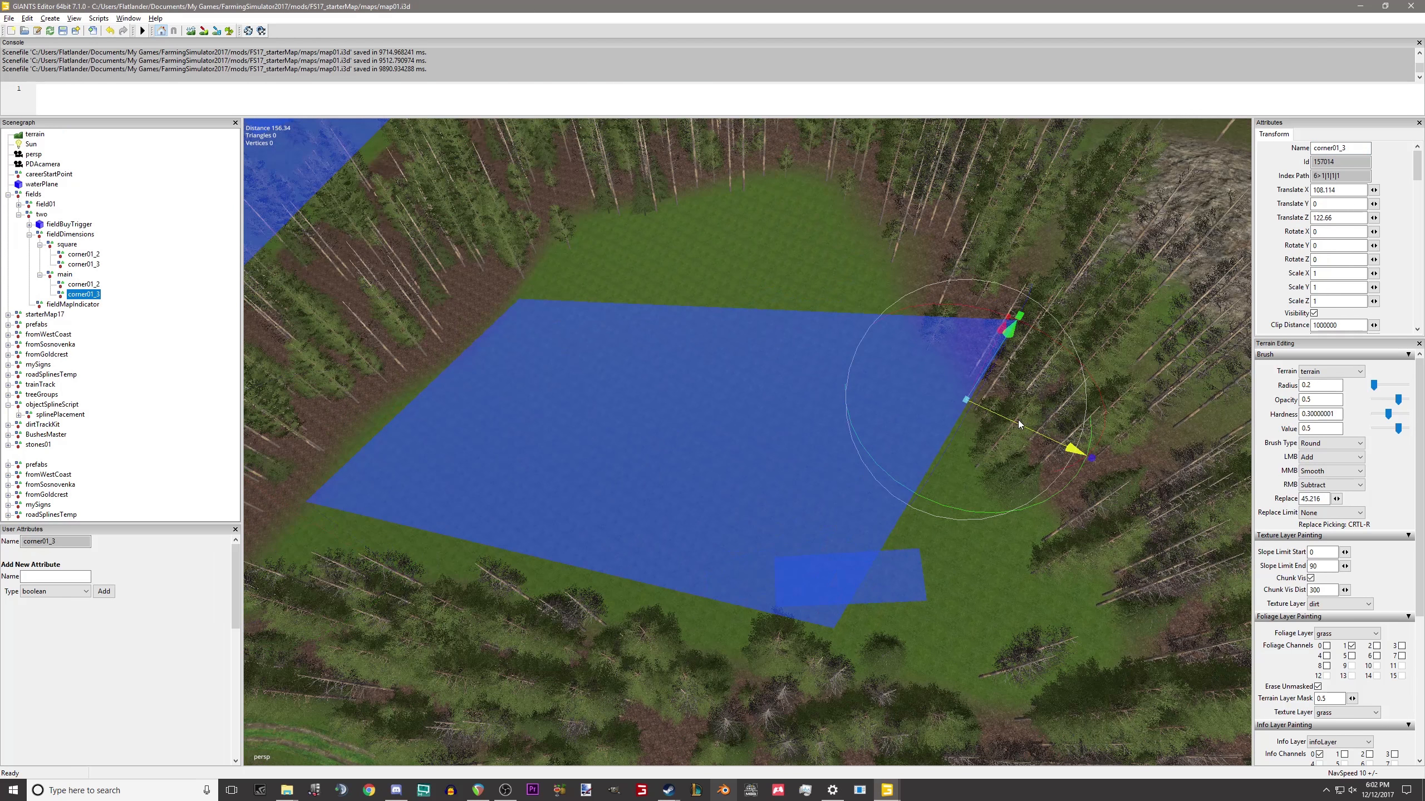
left_click_drag(1018, 420, 948, 380)
right_click_drag(948, 380, 909, 549)
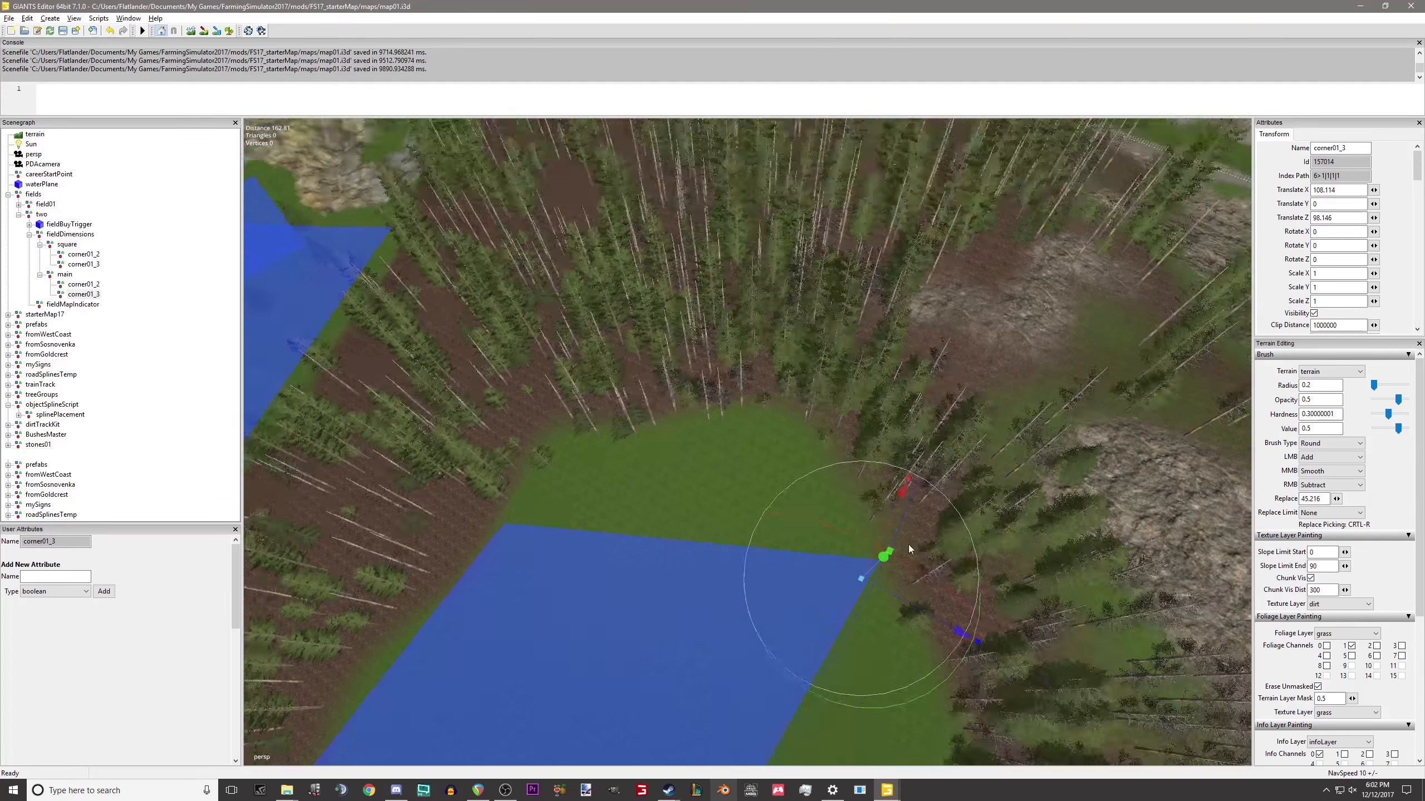
left_click_drag(909, 544, 884, 396, "alt")
scroll(882, 568, "down", 3)
left_click_drag(893, 504, 913, 530)
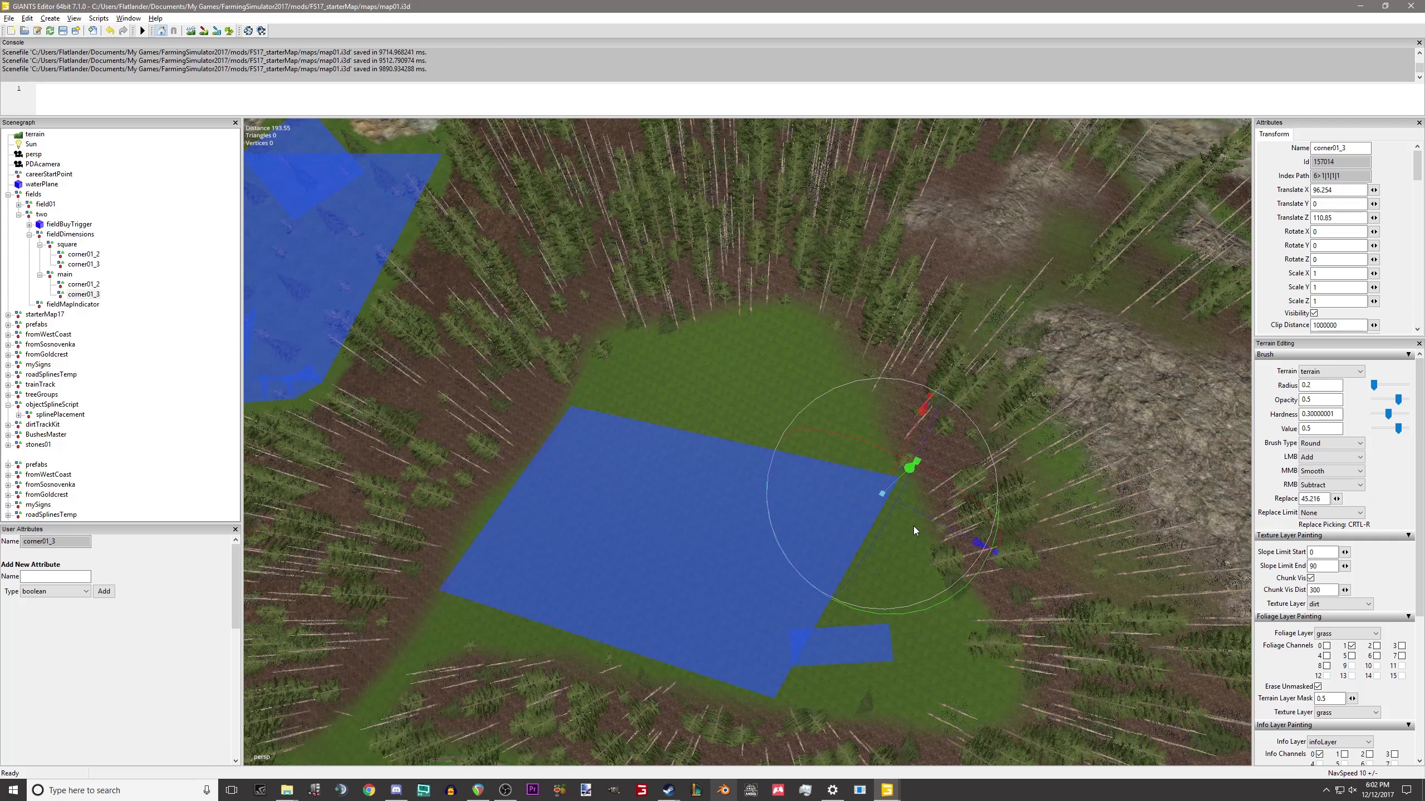
Duplicate main and move the copy up the tree line to about X -262.6, Z -566.8.
left_click(64, 274)
key("alt+c")
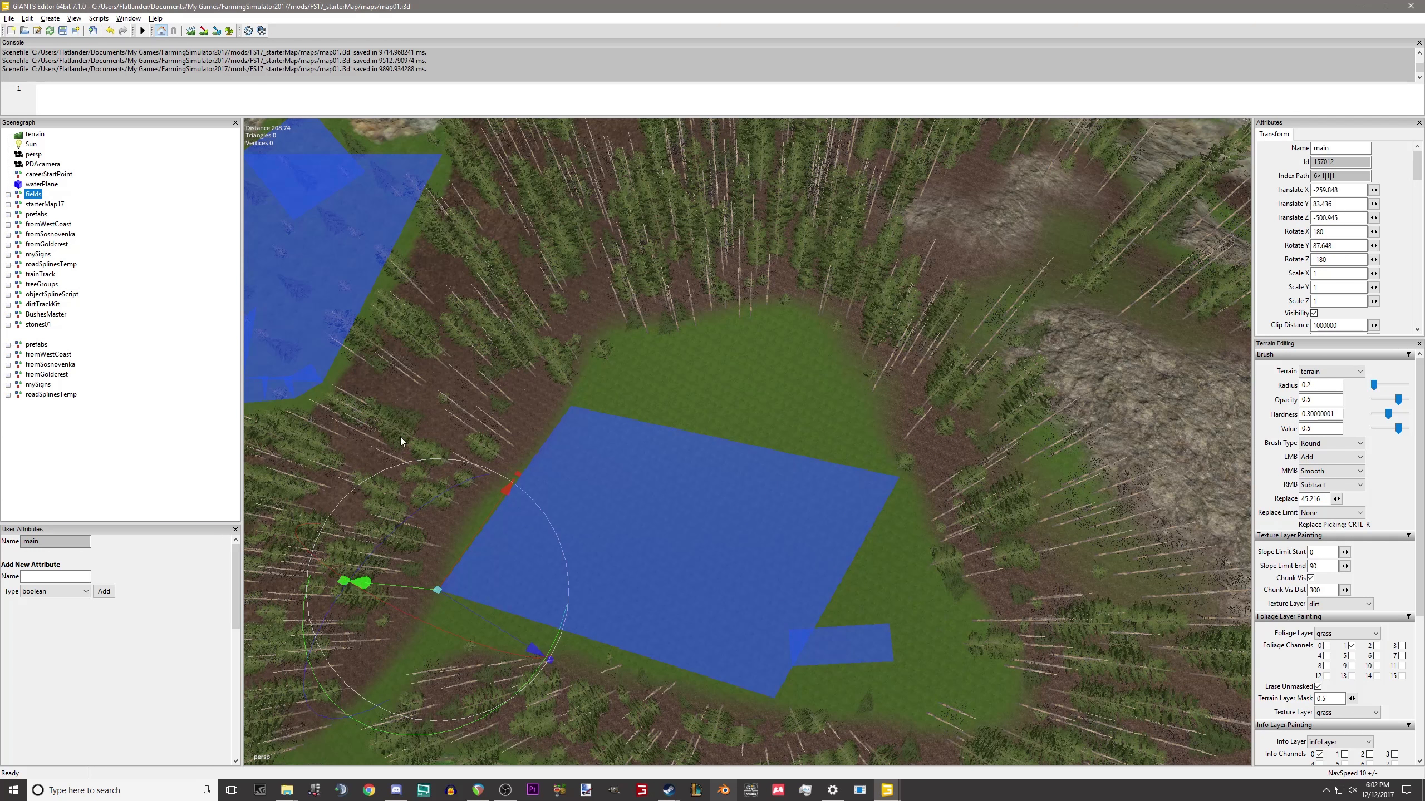
left_click(464, 555)
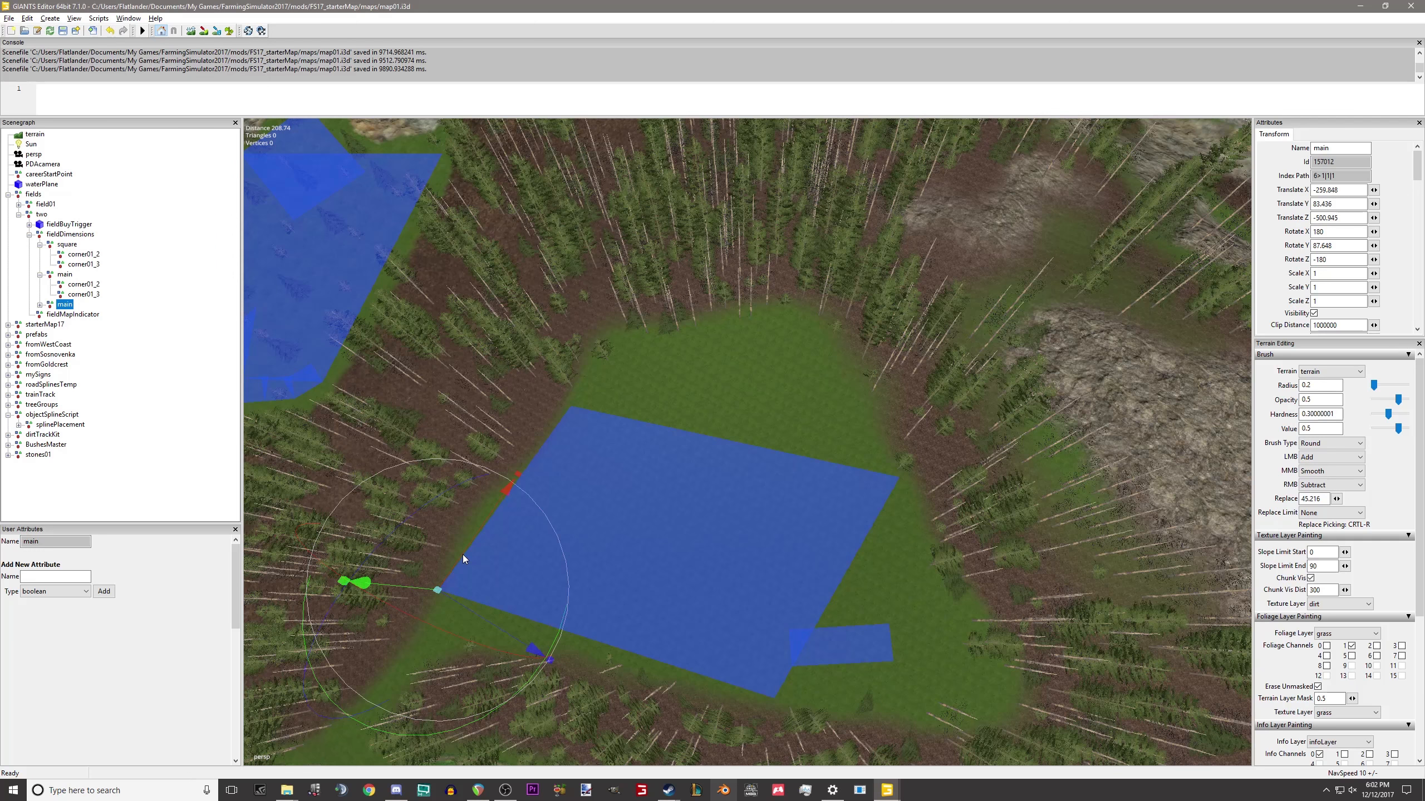
left_click_drag(453, 571, 578, 481)
Rotate the duplicated main to about 60.8 degrees around Y and shift its origin to about X -259.5, Z -572.4.
scroll(595, 486, "up", 6)
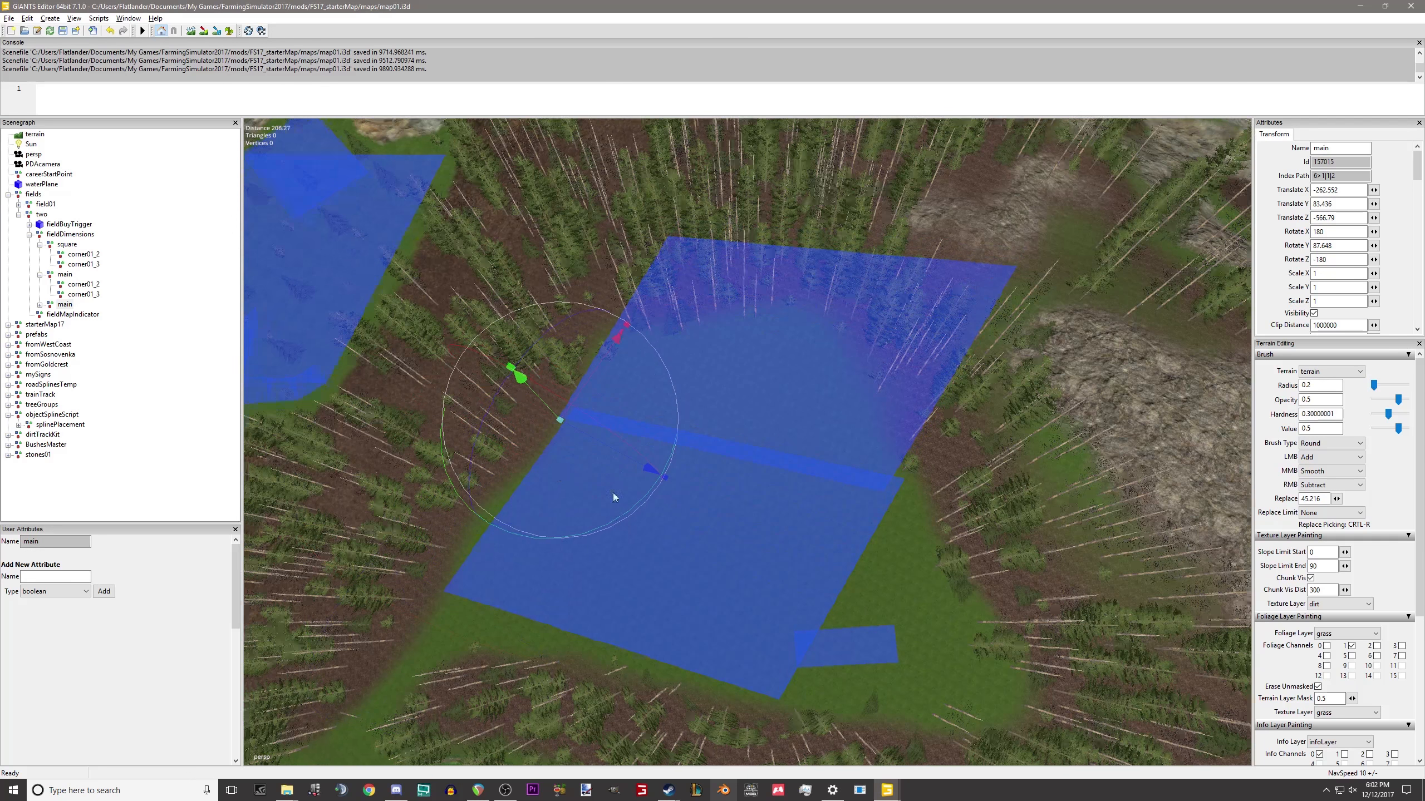
right_click_drag(762, 524, 697, 453)
left_click_drag(665, 492, 694, 493)
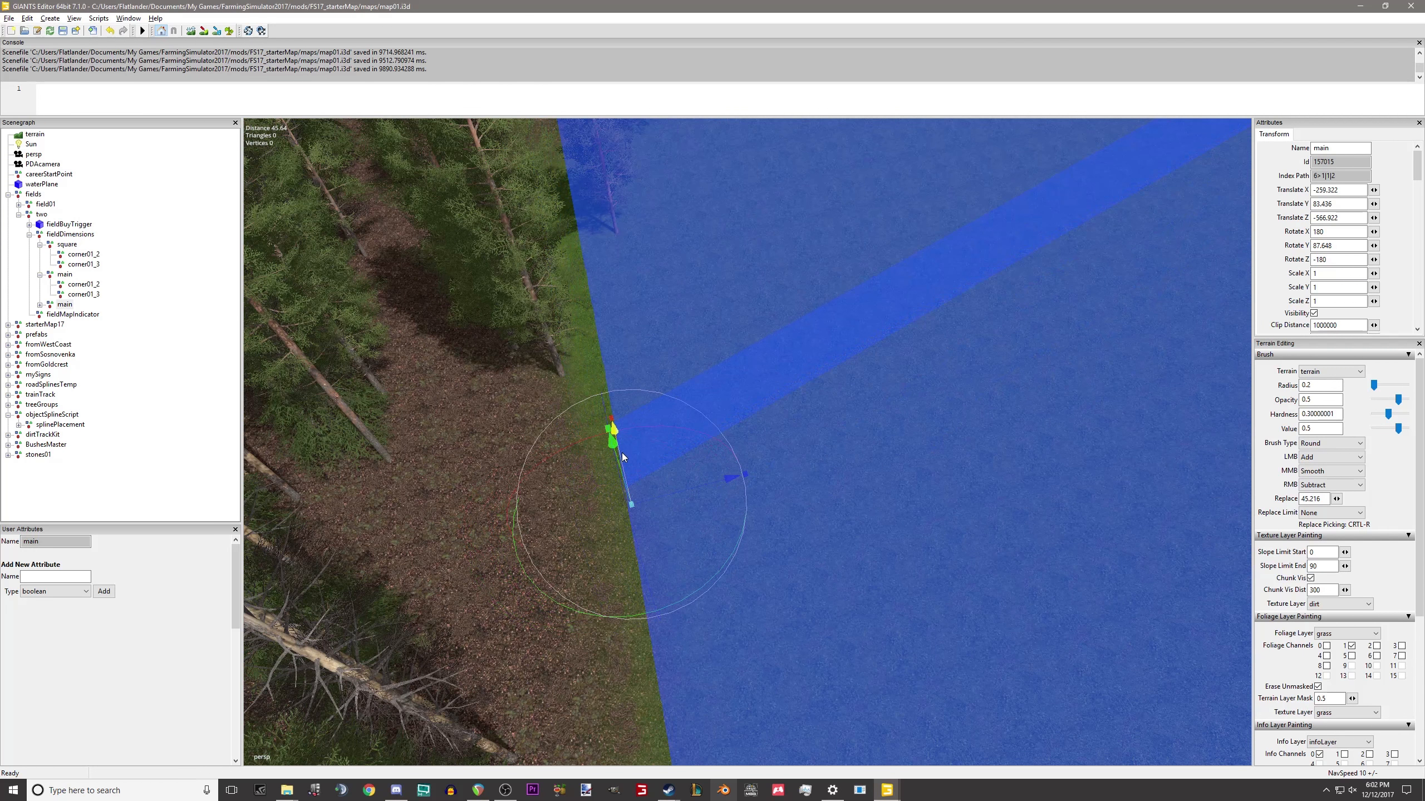
left_click_drag(621, 452, 604, 562)
middle_click_drag(603, 561, 586, 597, "alt")
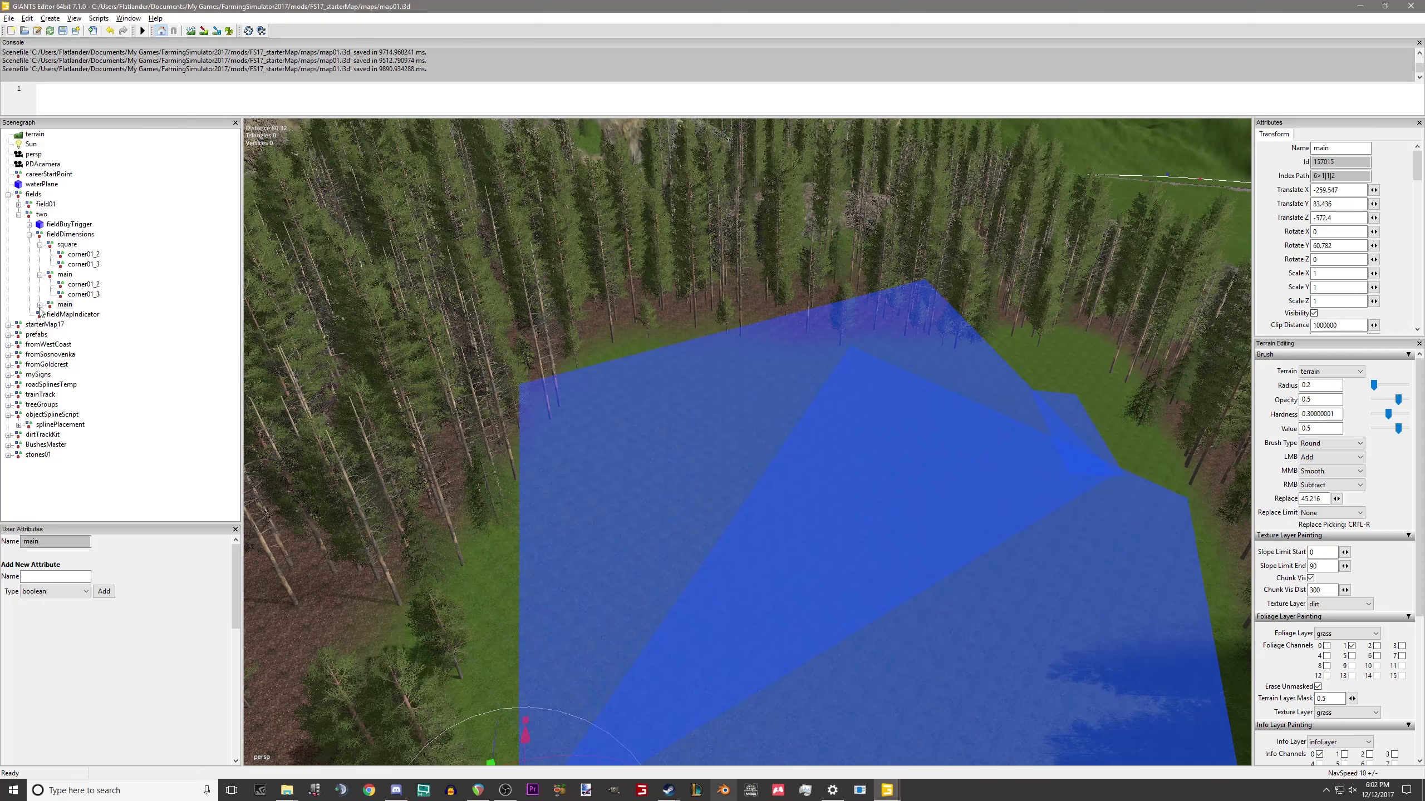
Expand the duplicated main and select its corner01_2 marker.
left_click(40, 305)
left_click(81, 315)
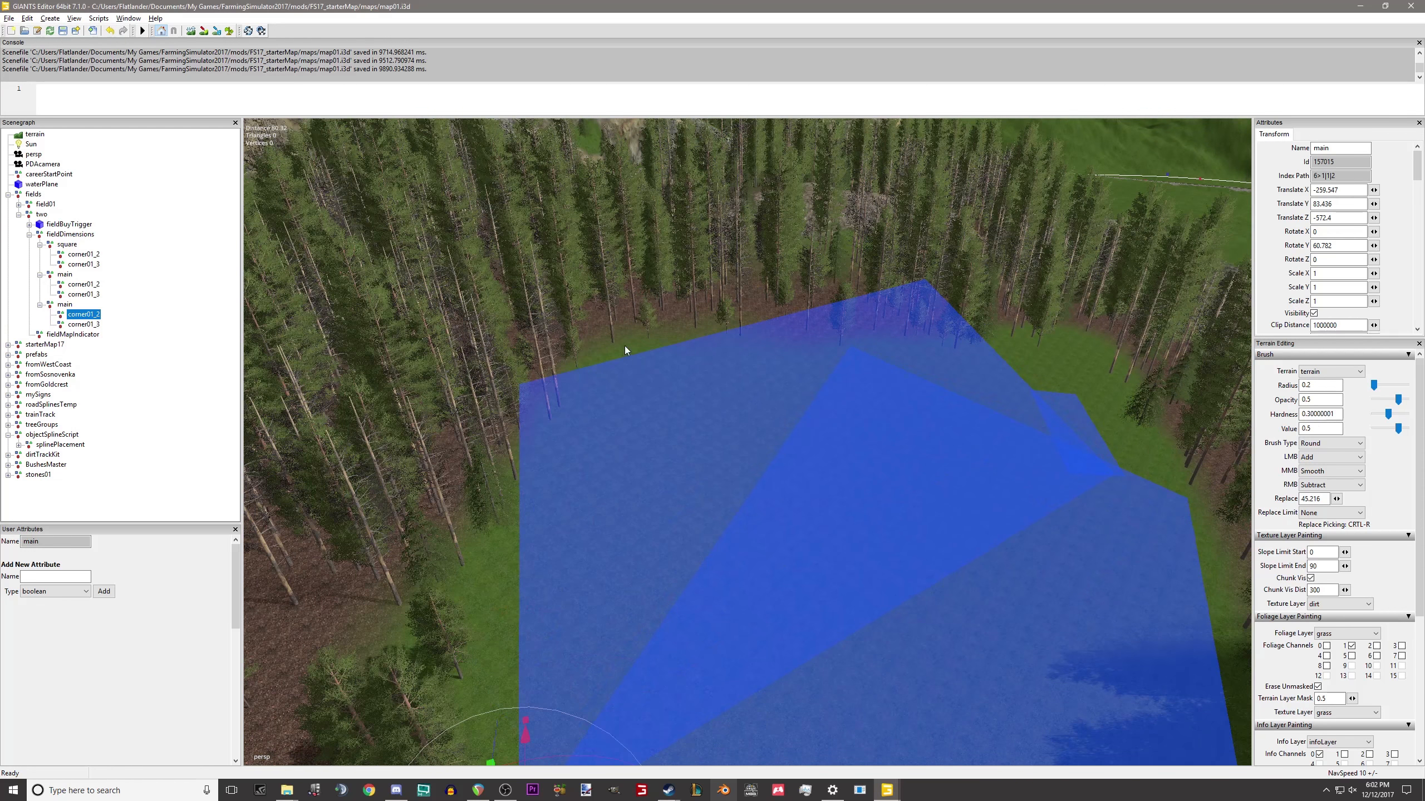
left_click_drag(625, 345, 679, 615, "alt")
left_click_drag(621, 428, 806, 321, "alt")
scroll(679, 359, "down", 1)
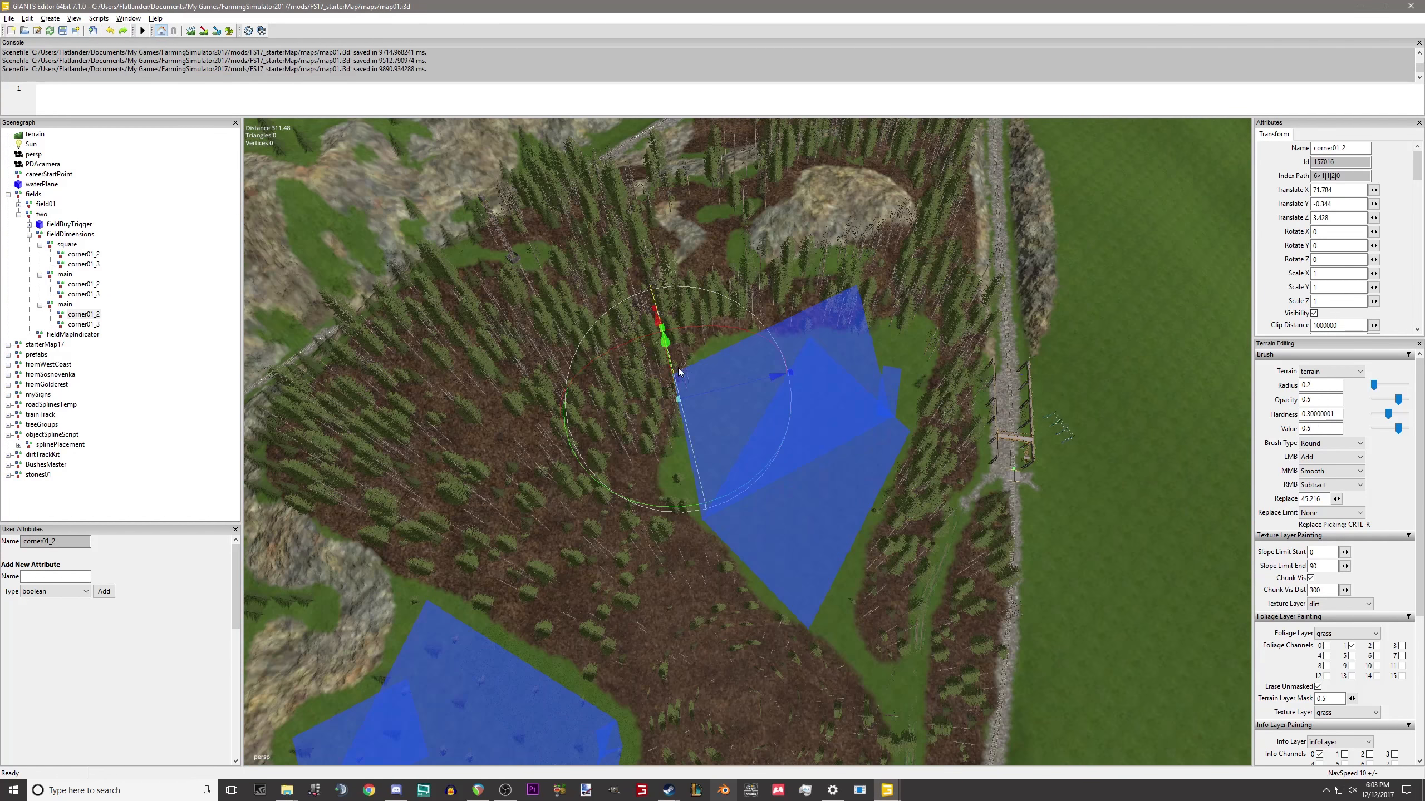
scroll(673, 381, "down", 1)
left_click_drag(588, 378, 199, 5)
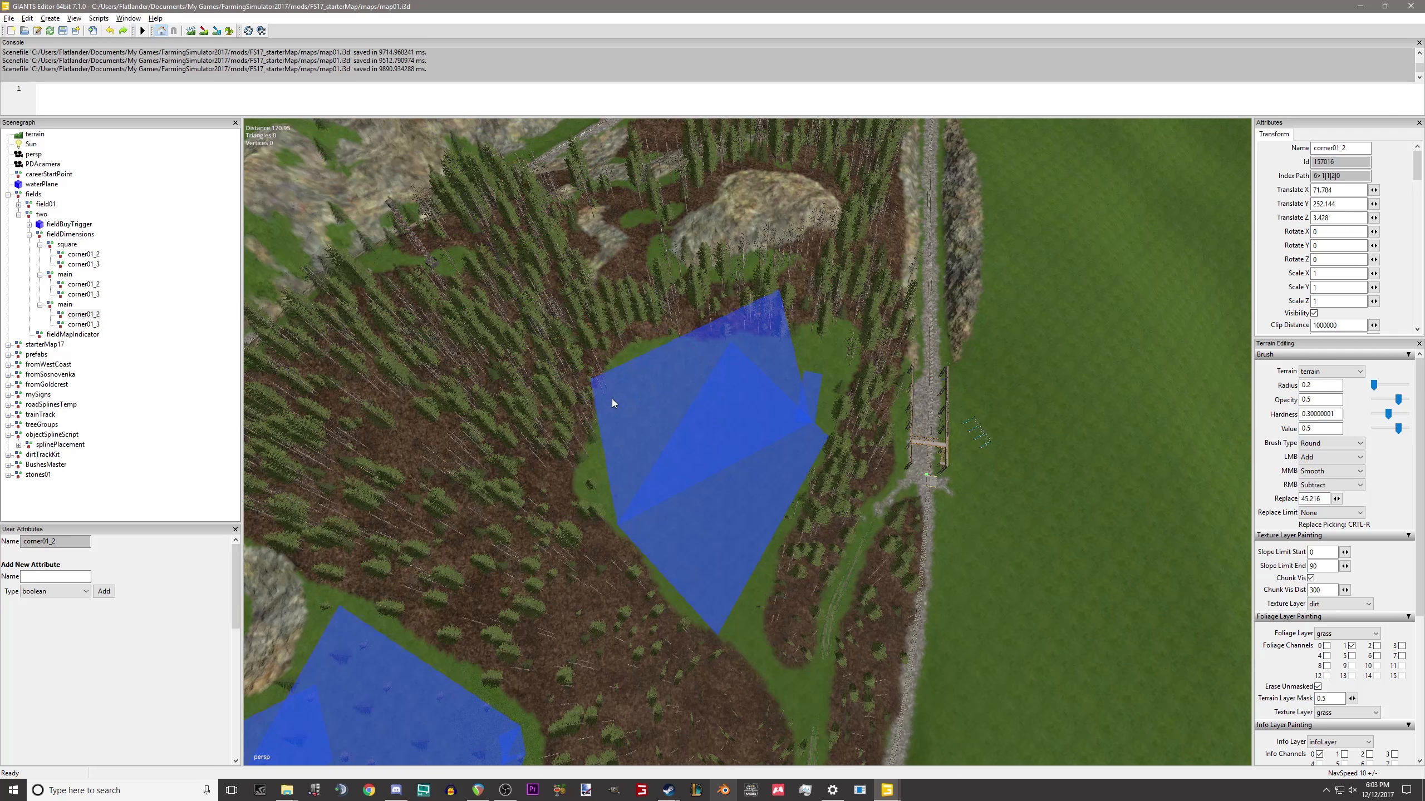
left_click_drag(612, 399, 823, 362, "alt")
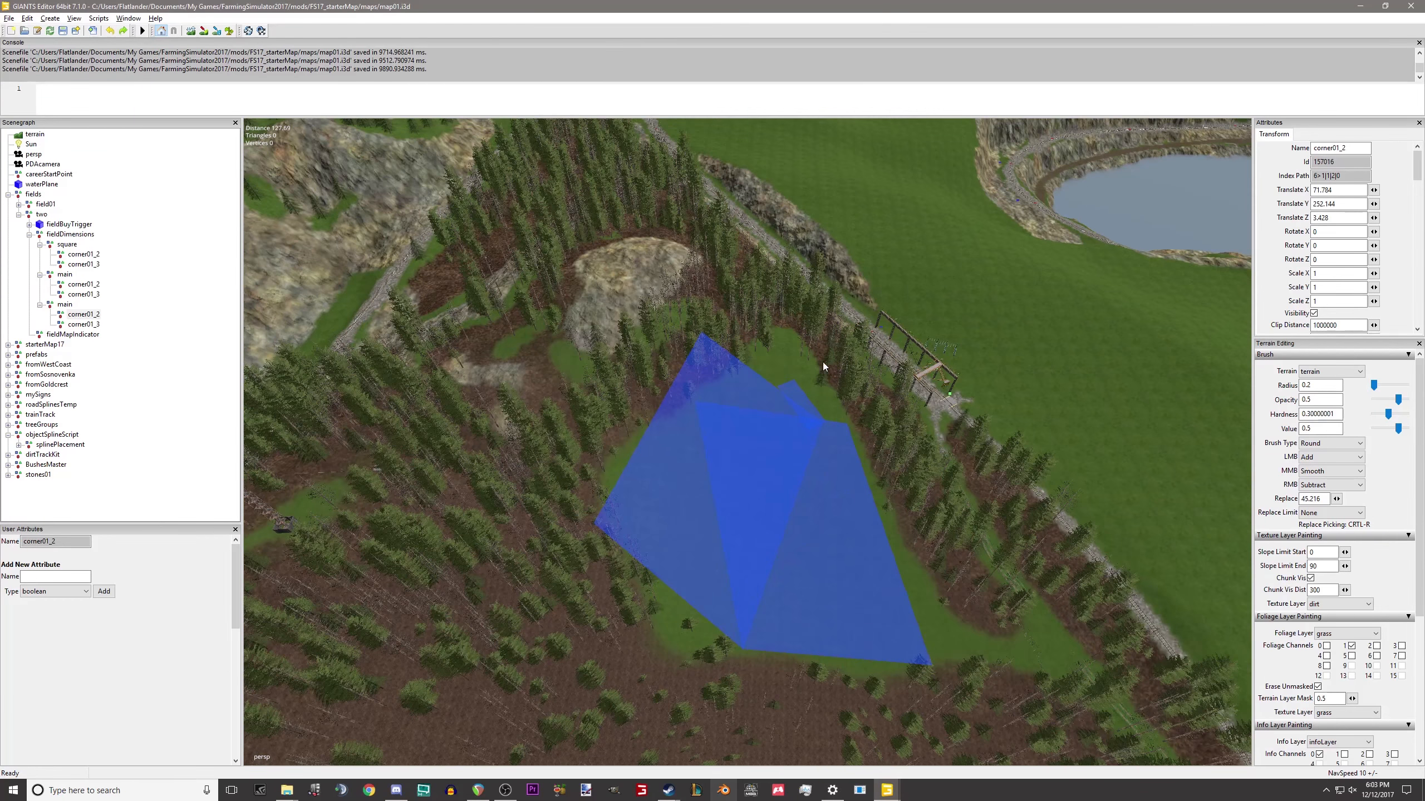
key("ctrl+z")
Move the duplicated main's corner01_2 out of the trees to about Z 16.0.
left_click_drag(631, 537, 513, 470, "alt")
middle_click_drag(513, 470, 621, 628, "alt")
middle_click_drag(670, 312, 618, 503, "alt")
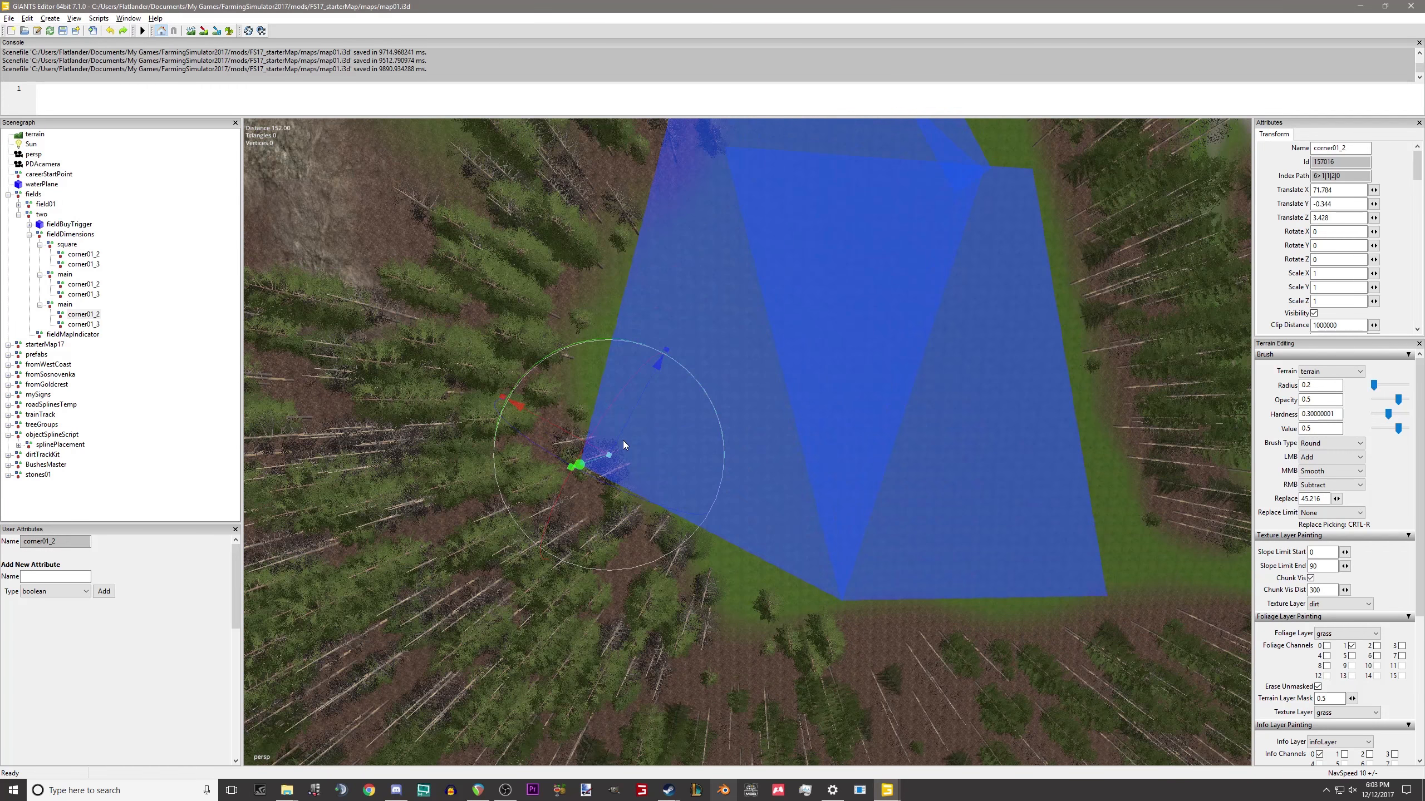
left_click_drag(624, 432, 668, 412)
middle_click_drag(667, 412, 862, 393, "alt")
scroll(862, 393, "up", 4)
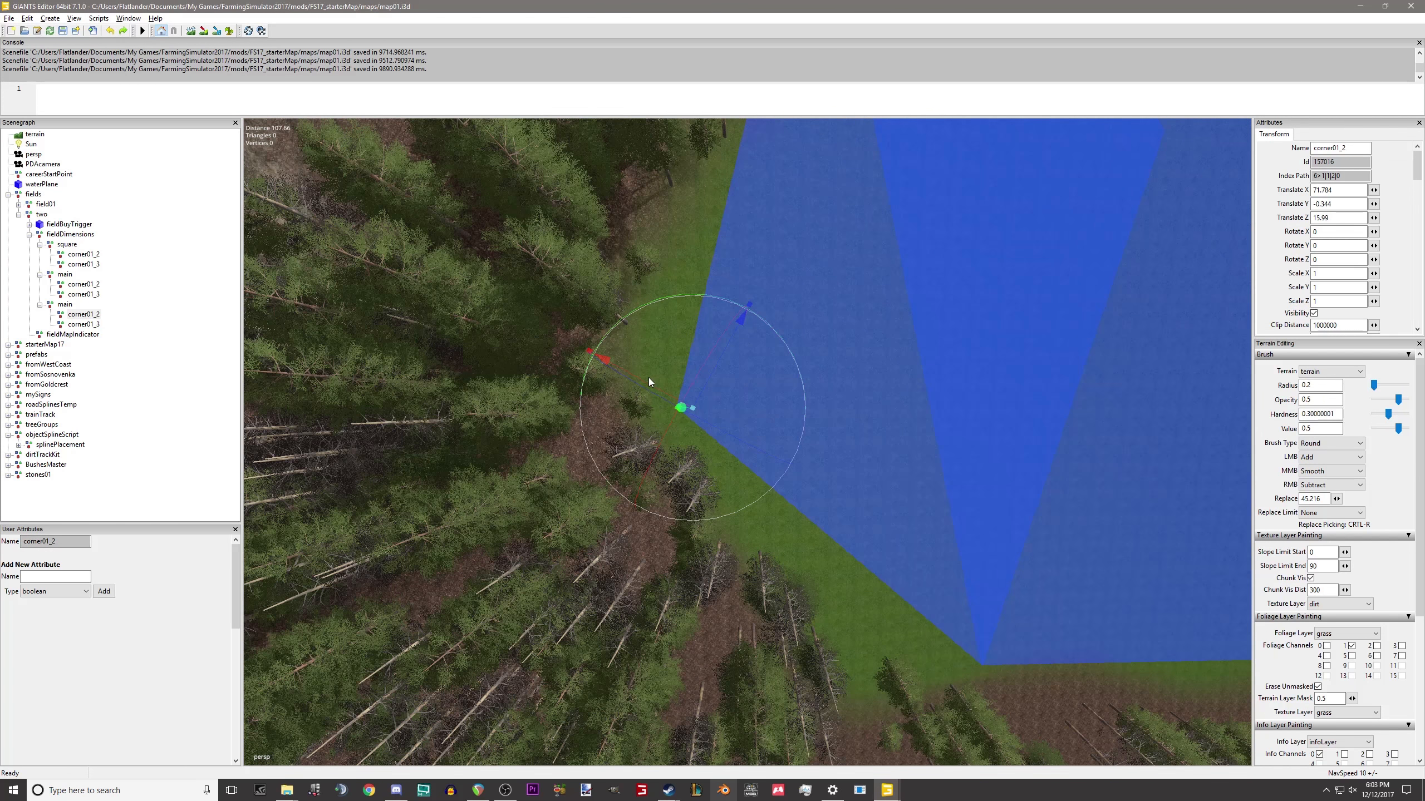
left_click(647, 377)
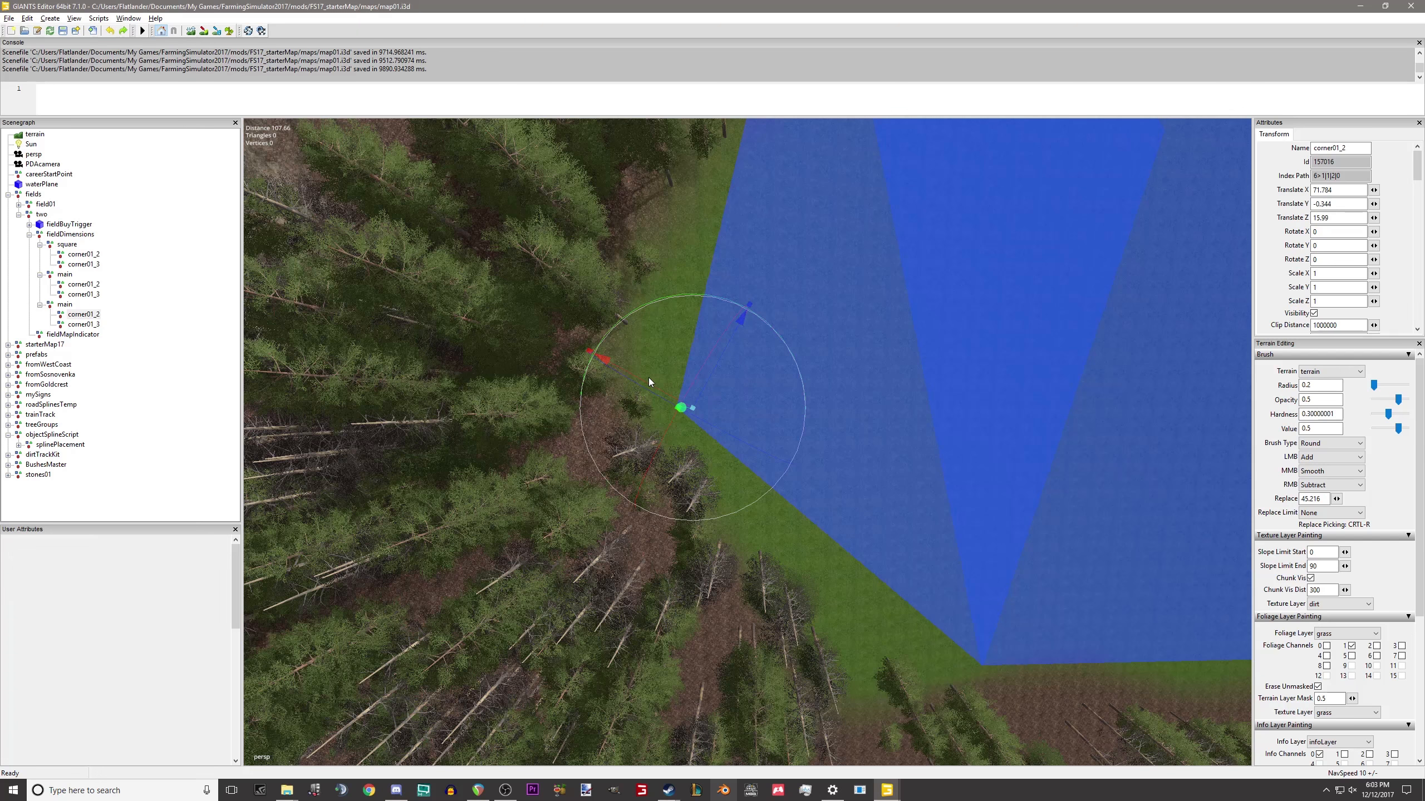
Move the duplicated main's corner01_3 to about X 64.5, Z 104.0 so it sits inside the clearing.
left_click(84, 324)
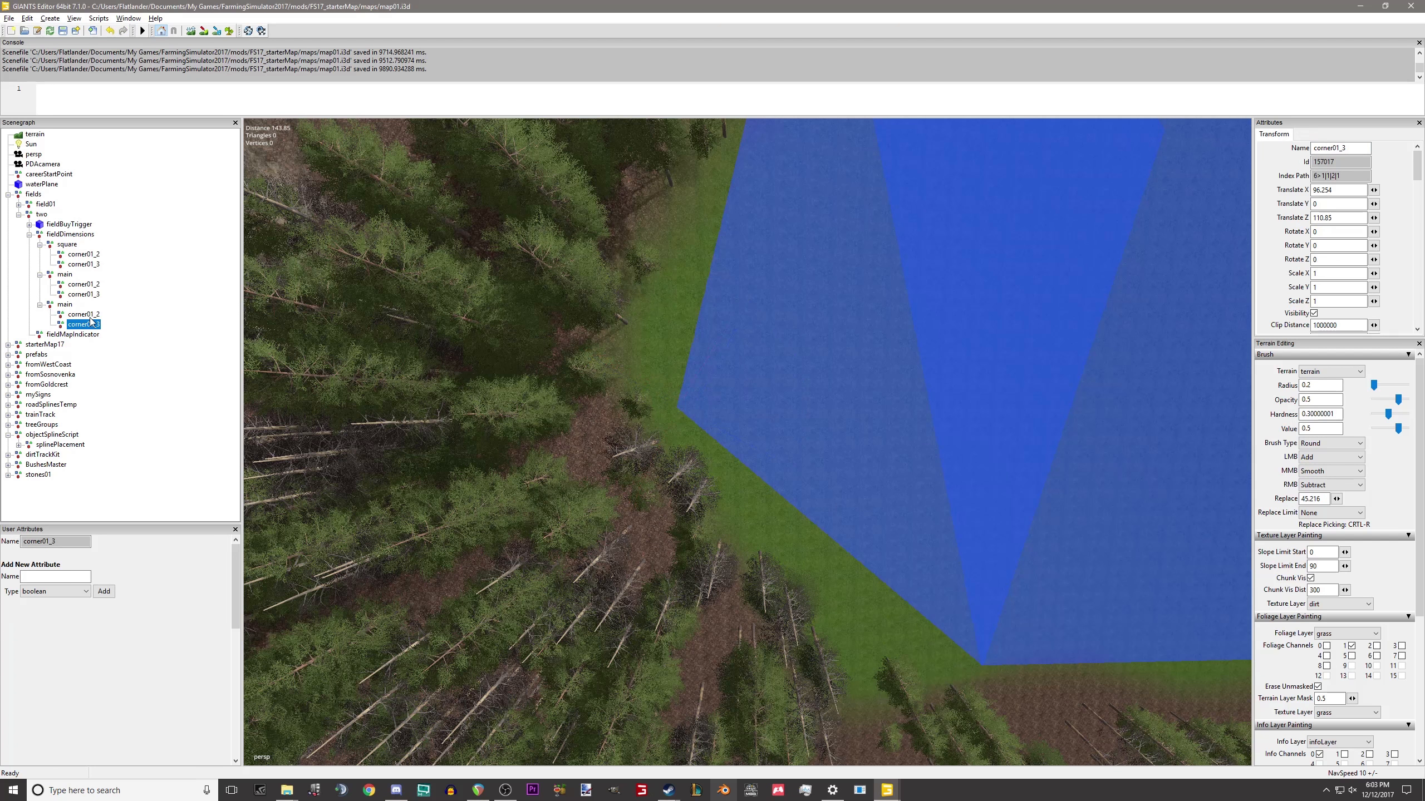
key("f")
scroll(659, 285, "down", 3)
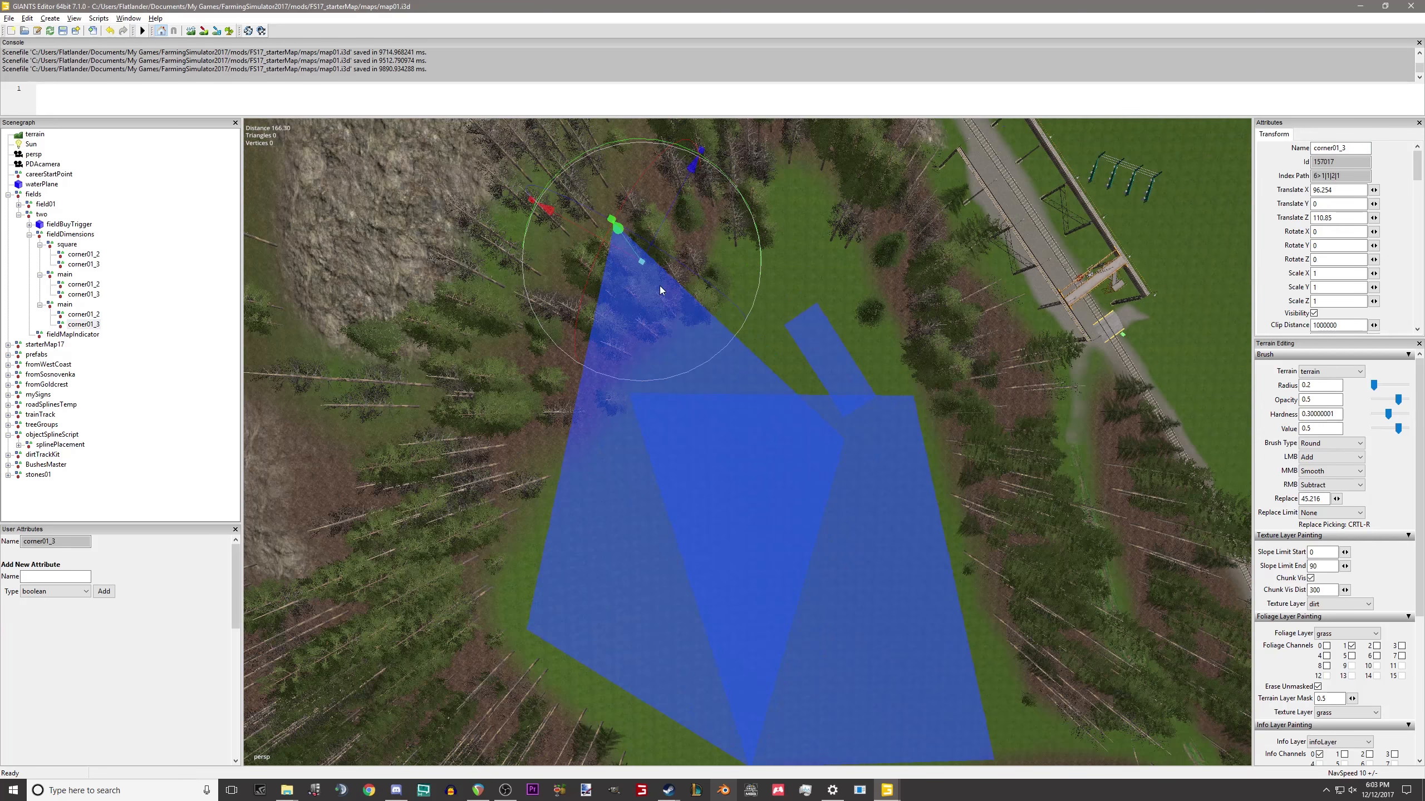
left_click_drag(621, 251, 699, 289)
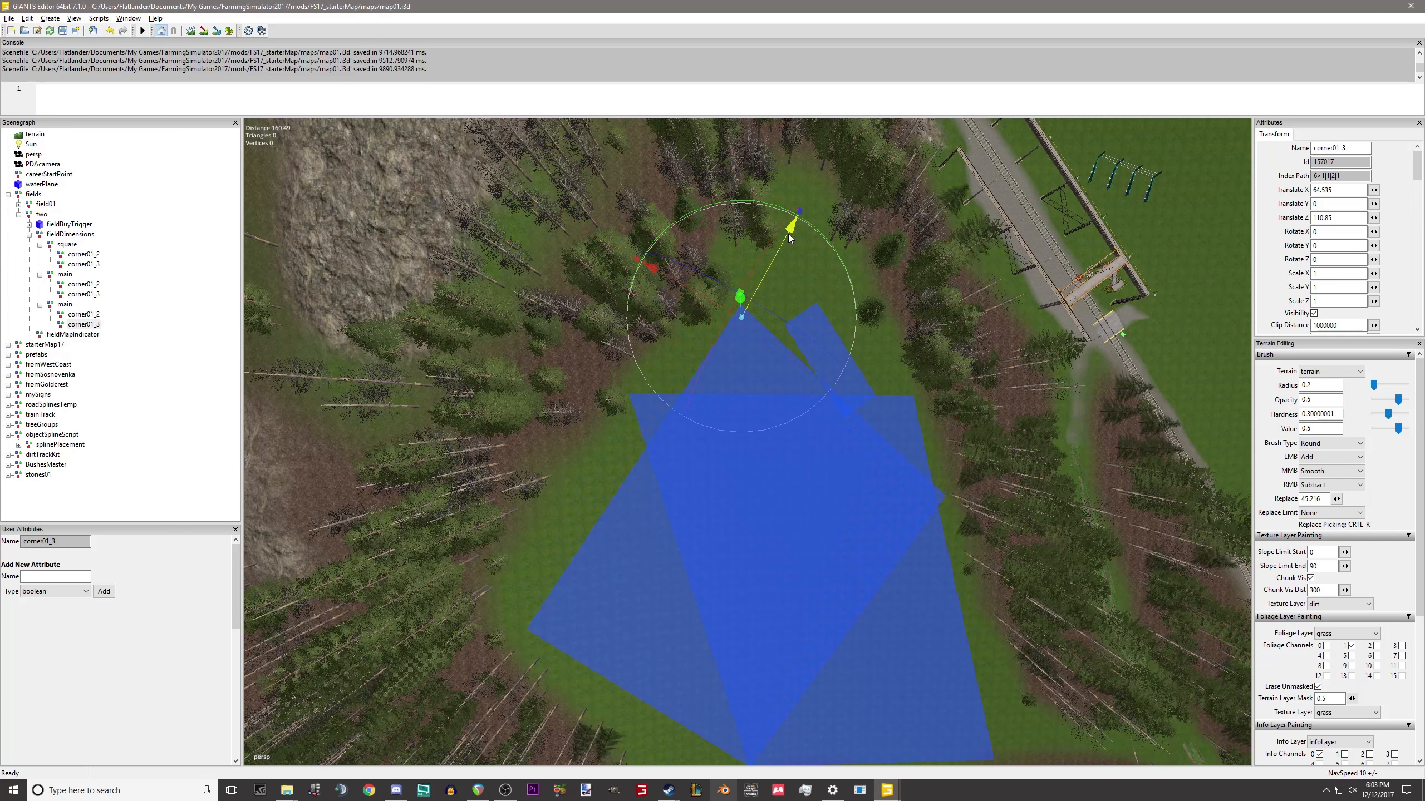
left_click_drag(789, 227, 779, 254)
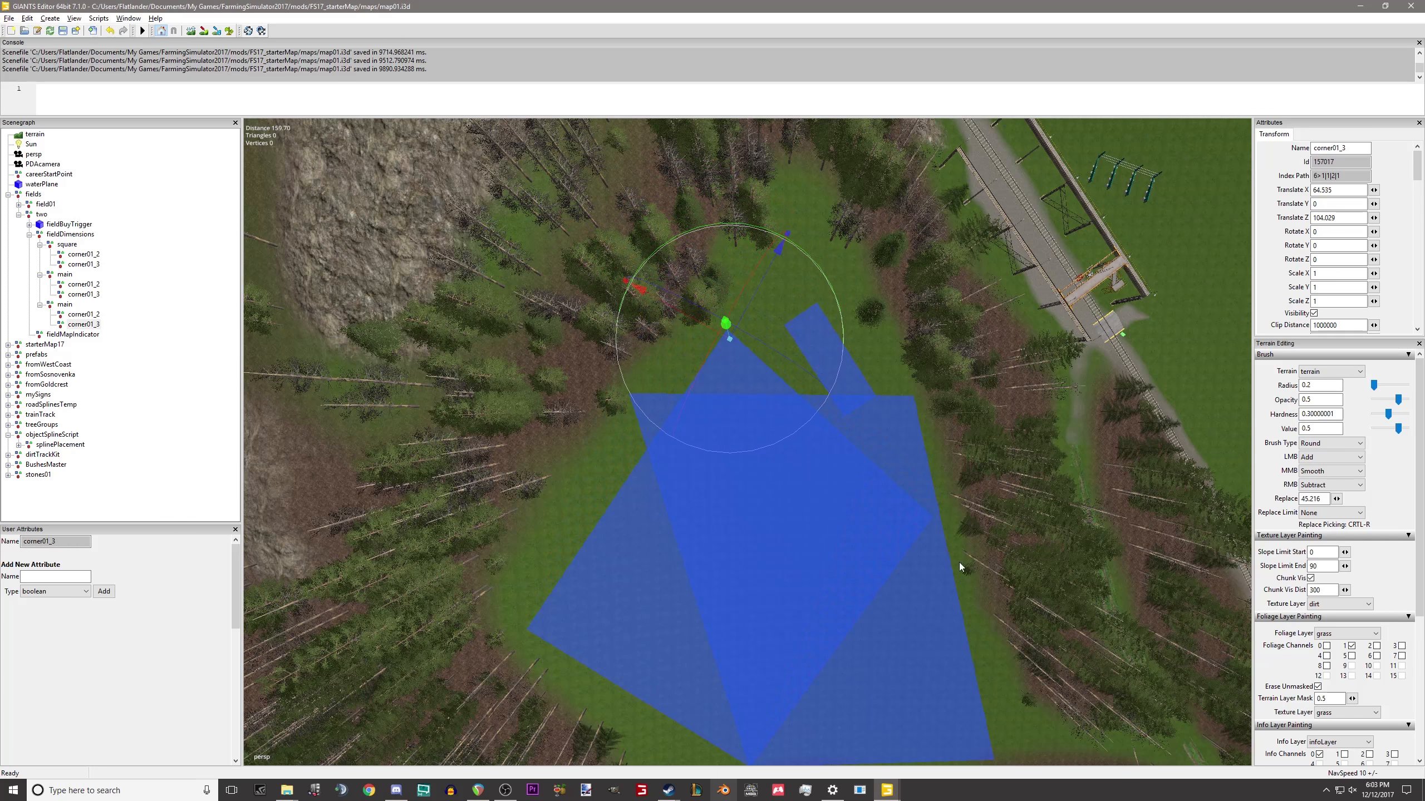
Examine the first main's corner01_3 against the tree line, from above and at ground level.
middle_click_drag(746, 483, 695, 423, "alt")
scroll(694, 423, "up", 5)
middle_click_drag(763, 327, 696, 309, "alt")
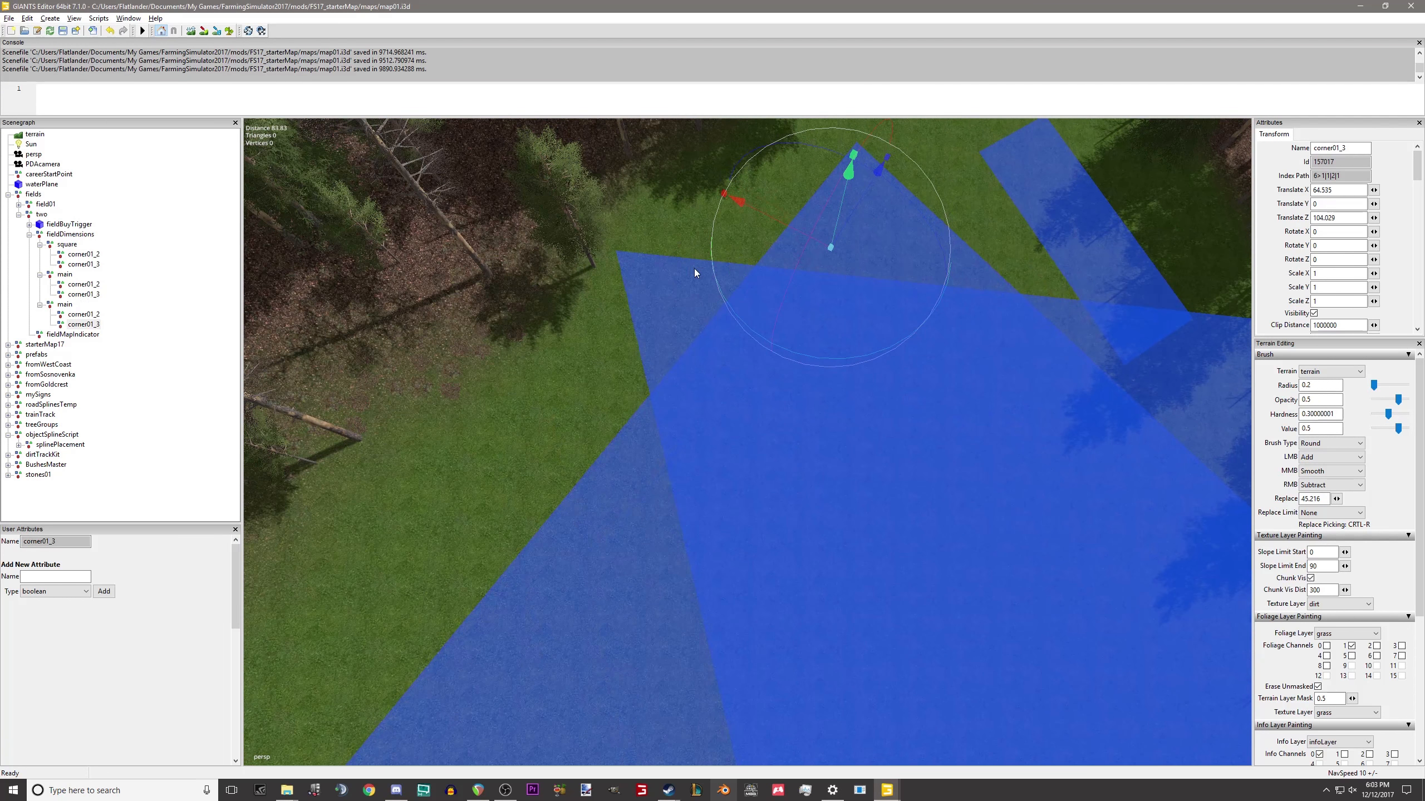
left_click(84, 295)
scroll(716, 258, "down", 5)
middle_click_drag(715, 370, 677, 419, "alt")
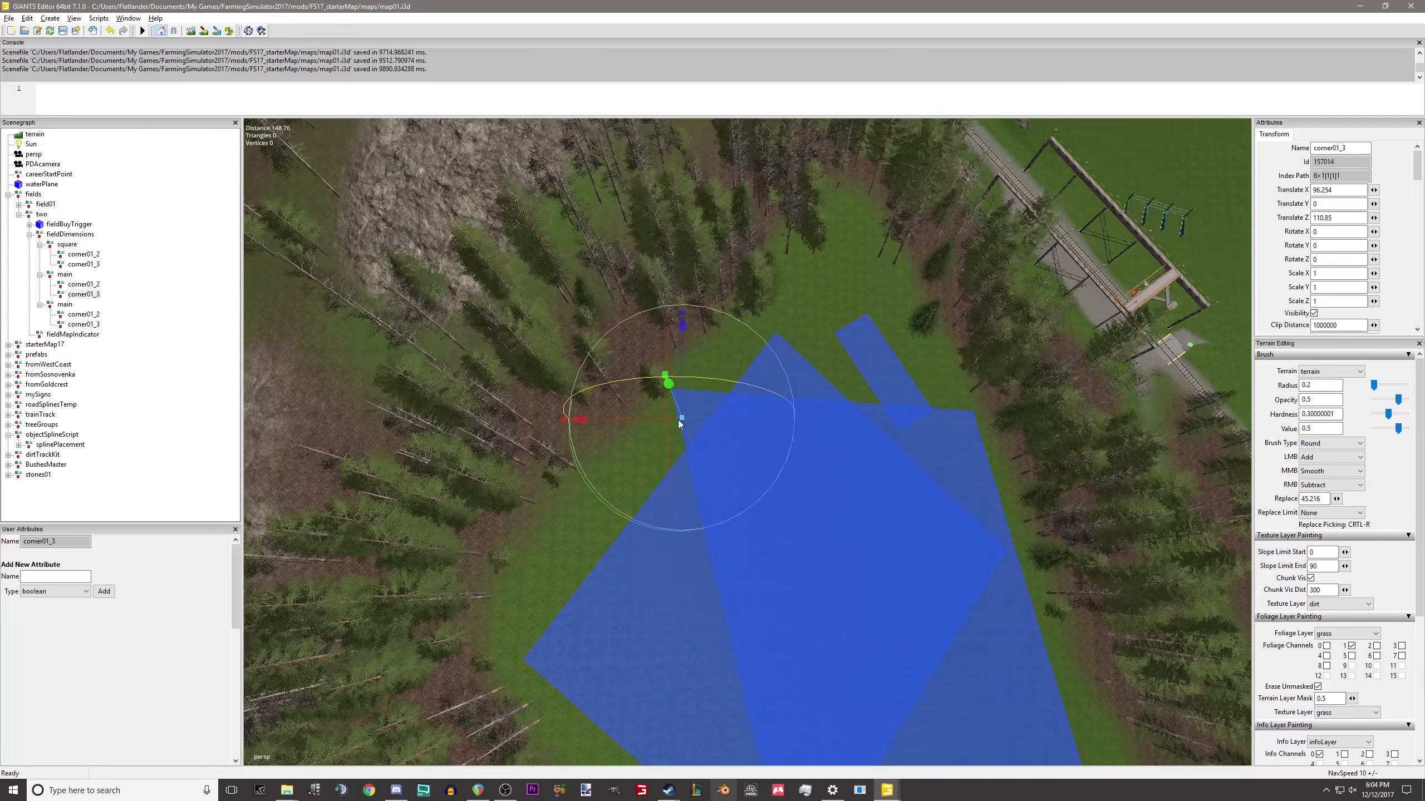
middle_click_drag(802, 391, 572, 394, "alt")
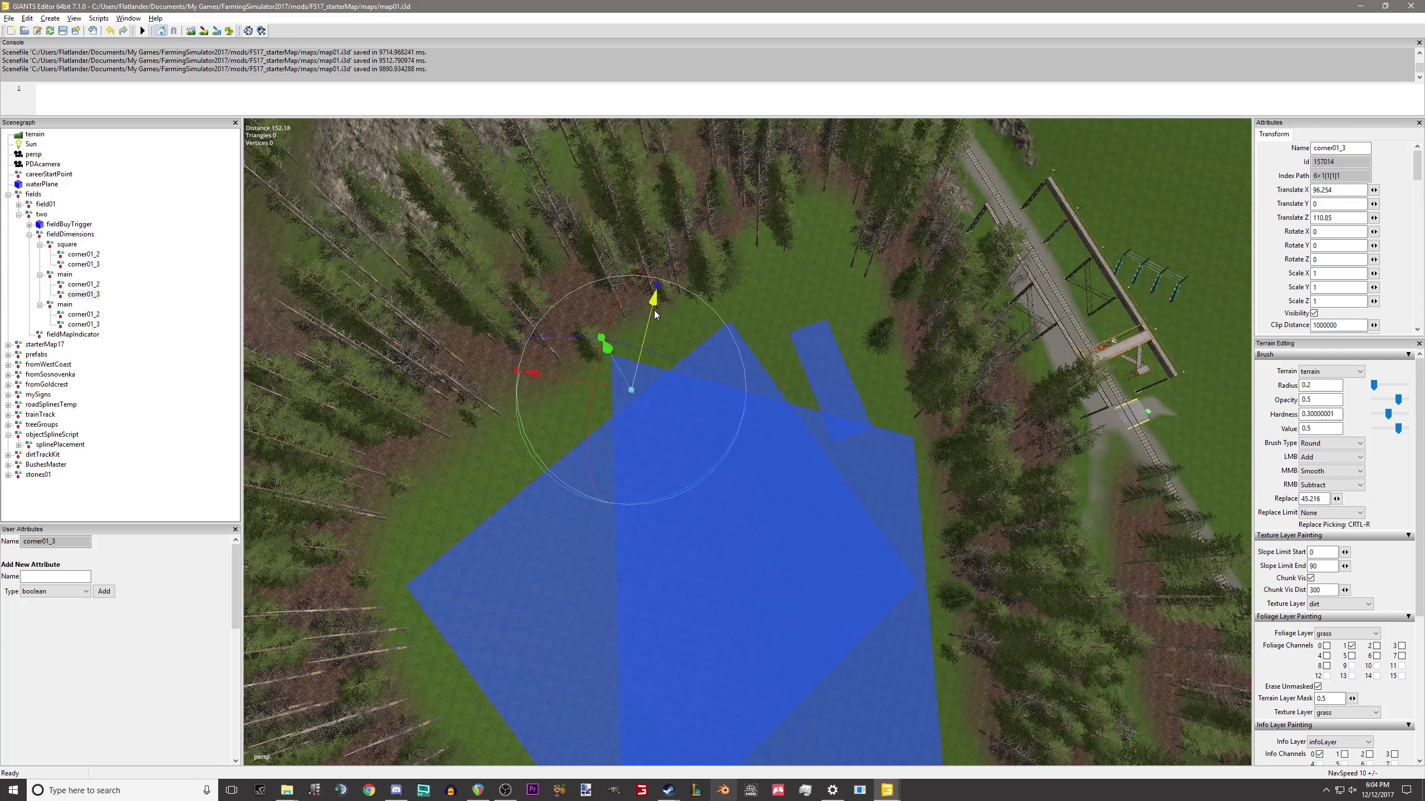
middle_click_drag(537, 391, 728, 423, "alt")
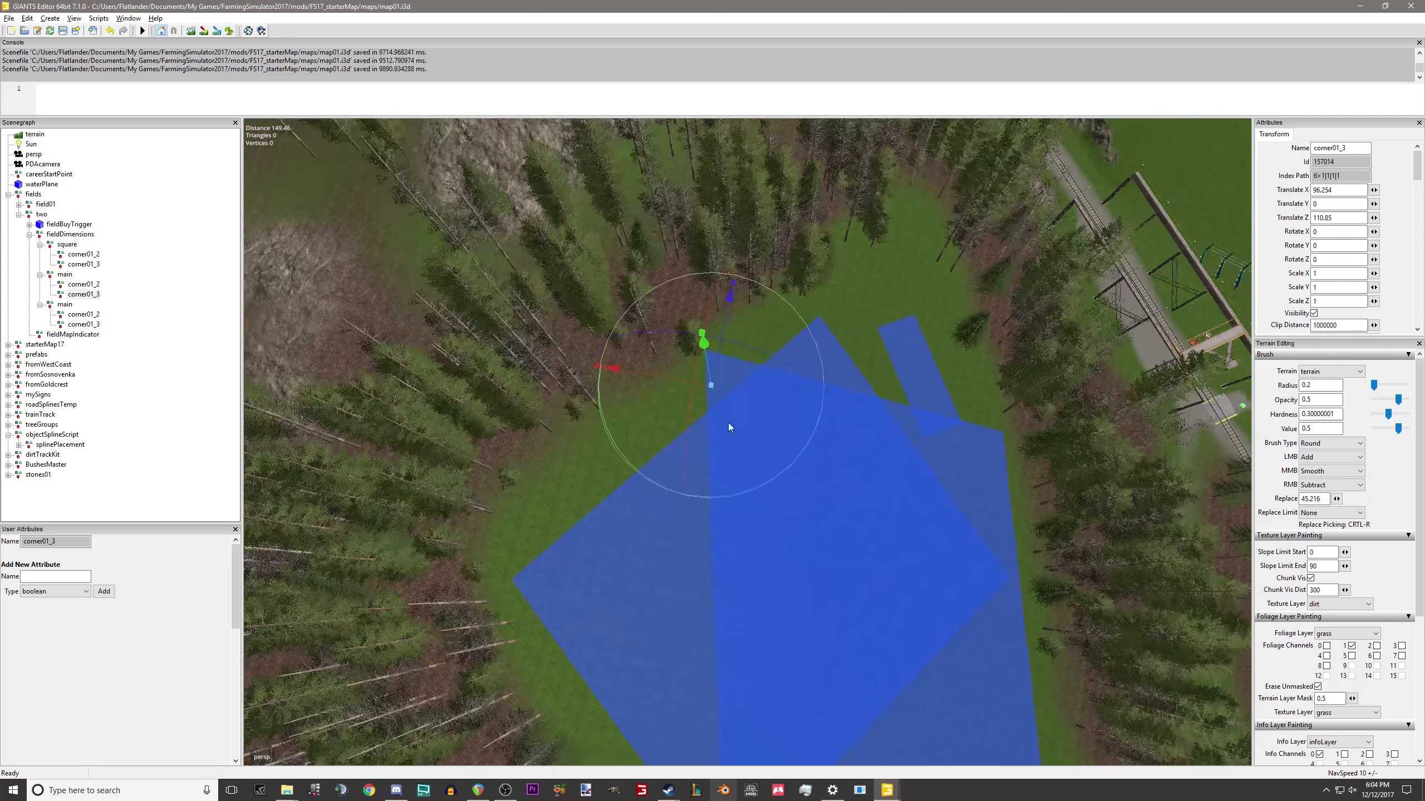
right_click_drag(728, 423, 1209, 158, "alt")
left_click_drag(808, 449, 793, 339, "alt")
middle_click_drag(793, 339, 825, 378, "alt")
right_click_drag(825, 378, 985, 272, "alt")
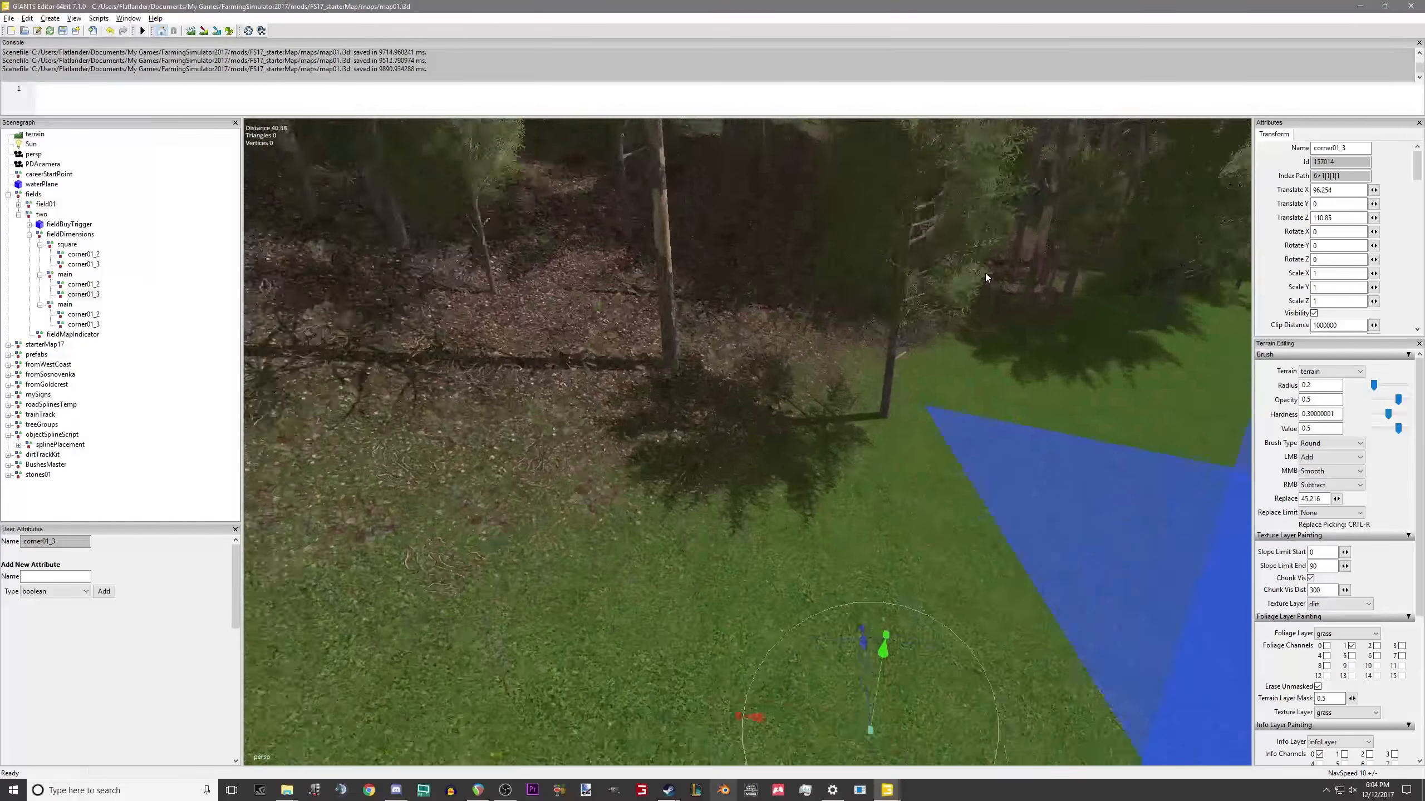
left_click_drag(985, 273, 1136, 265, "alt")
middle_click_drag(757, 387, 782, 345, "alt")
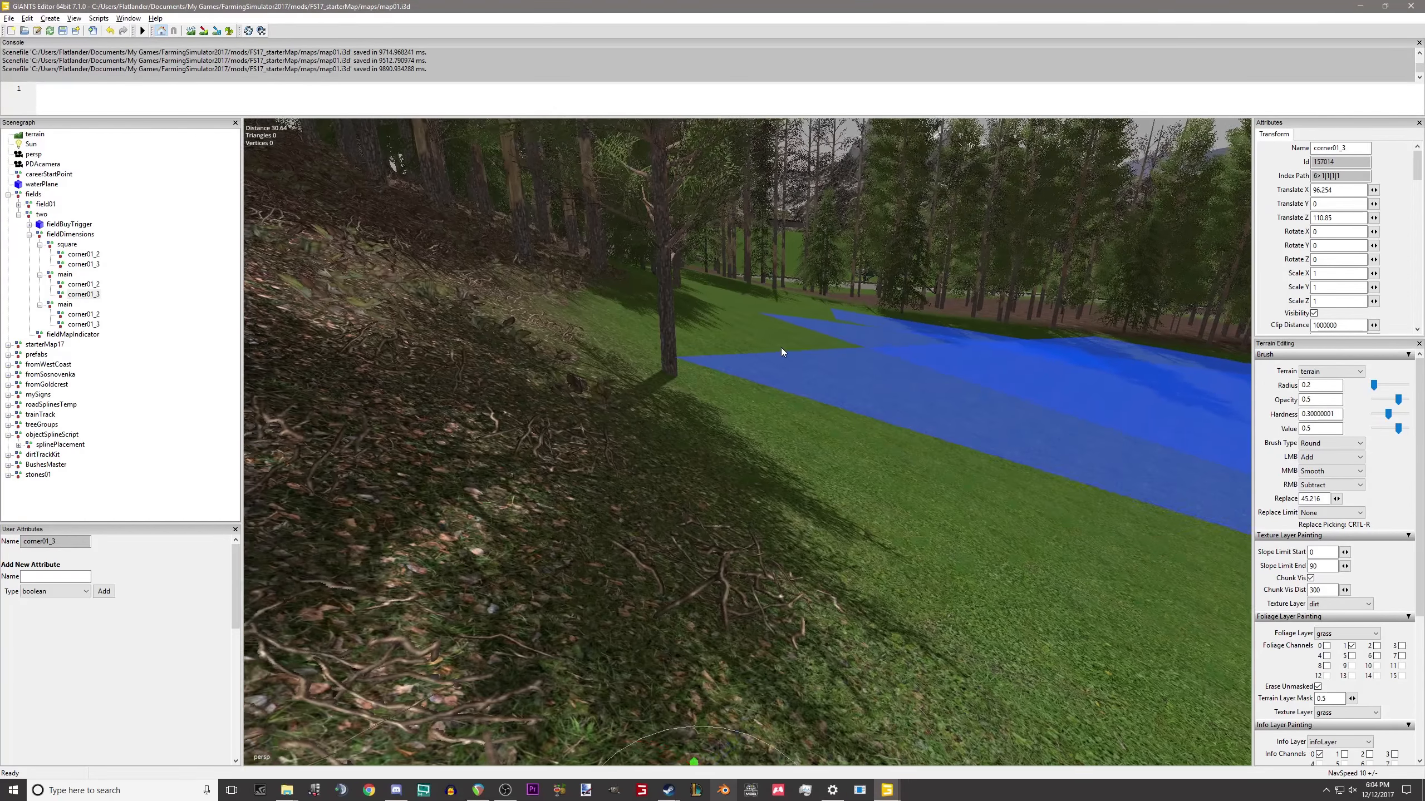
Move the pine_stage3 tree beside the field corner back into the woods, to about X -151.5, Z -609.2.
left_click_drag(781, 347, 764, 357, "alt")
left_click(712, 318)
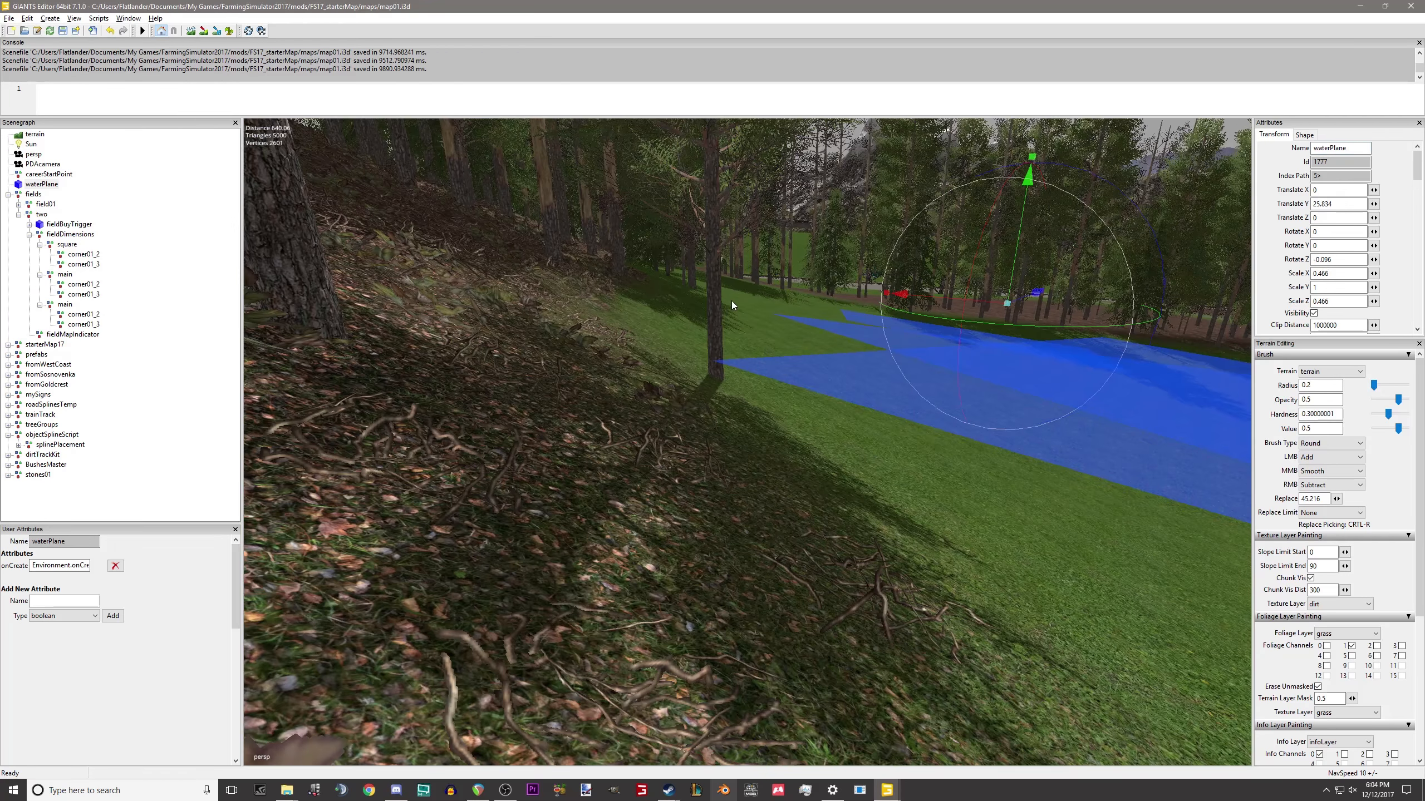
mouse_move(731, 302)
left_mouse_down("alt")
mouse_move(724, 338)
mouse_move(749, 296)
left_mouse_up("alt")
left_click(725, 293)
key("f")
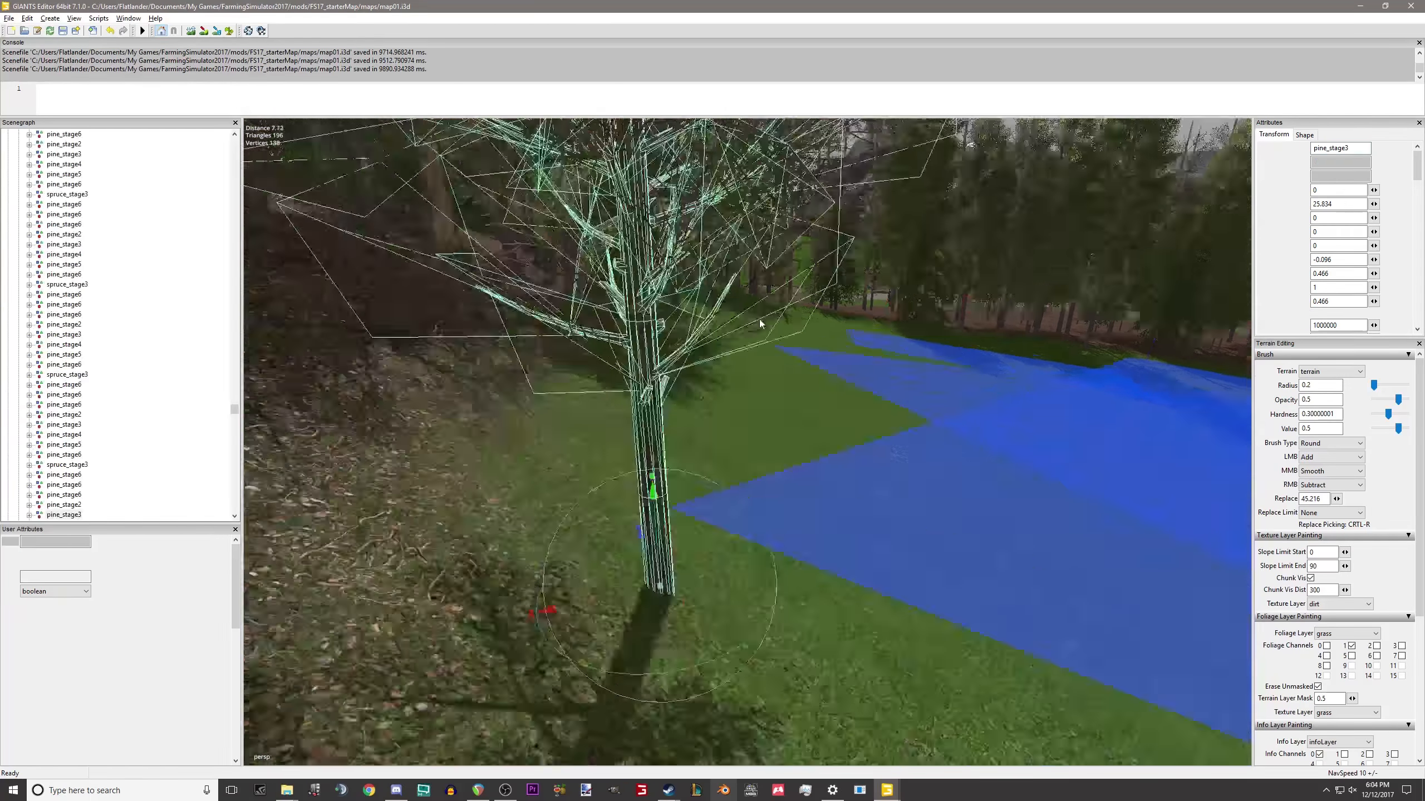
left_click_drag(599, 539, 330, 487)
scroll(611, 552, "down", 8)
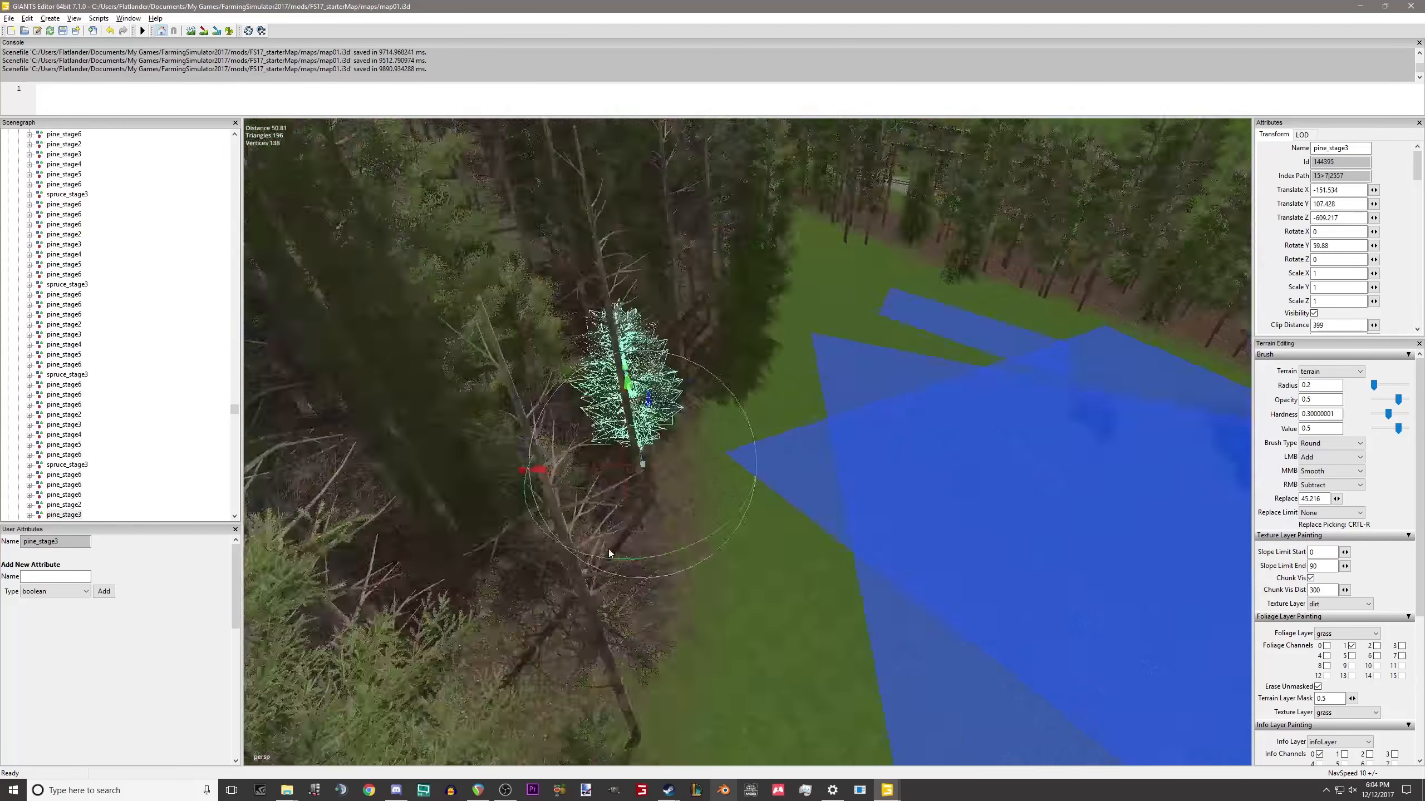
Collapse the treeGroups branch to shorten the scenegraph list.
middle_click_drag(611, 552, 510, 368, "alt")
scroll(384, 578, "down", 4)
scroll(384, 582, "down", 2)
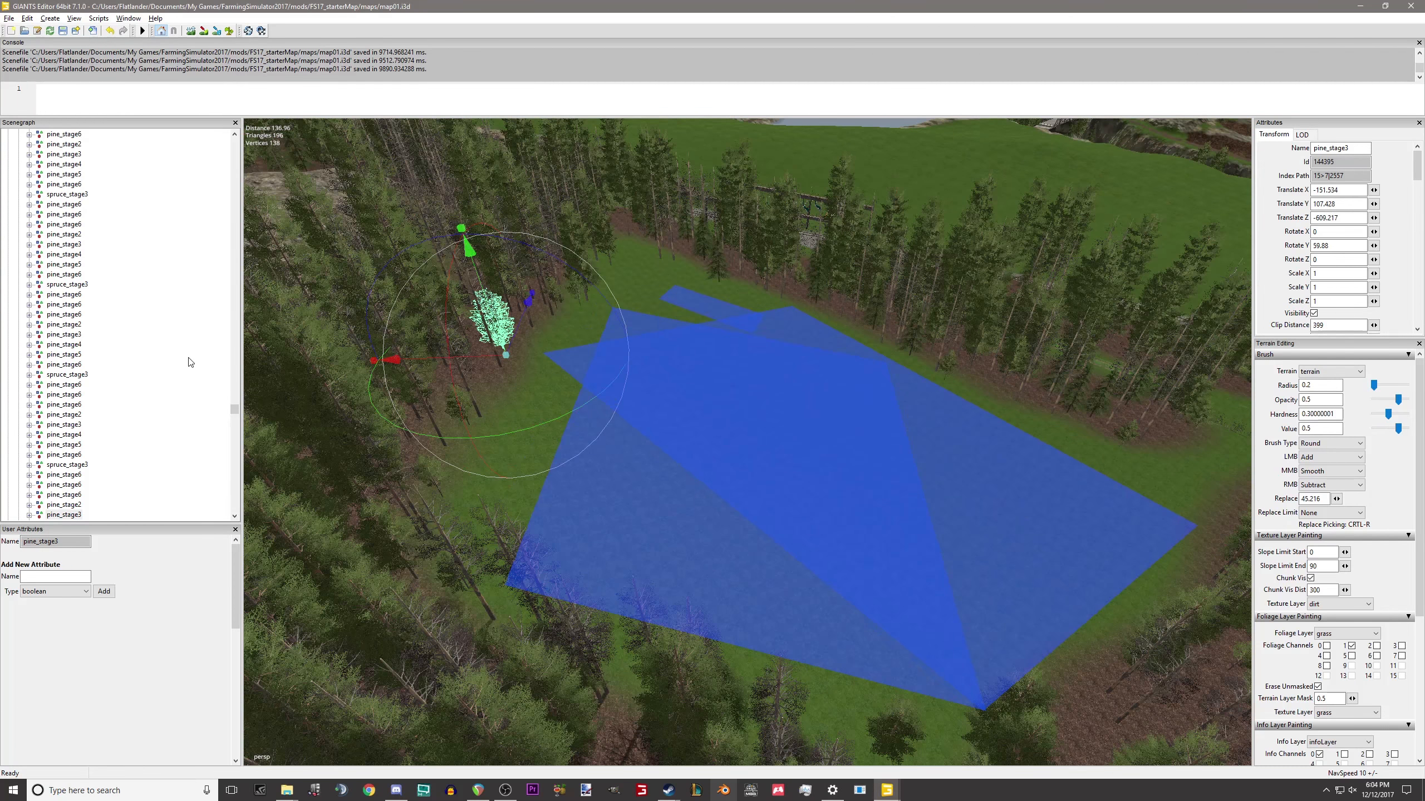
scroll(167, 386, "up", 1)
scroll(93, 380, "up", 15)
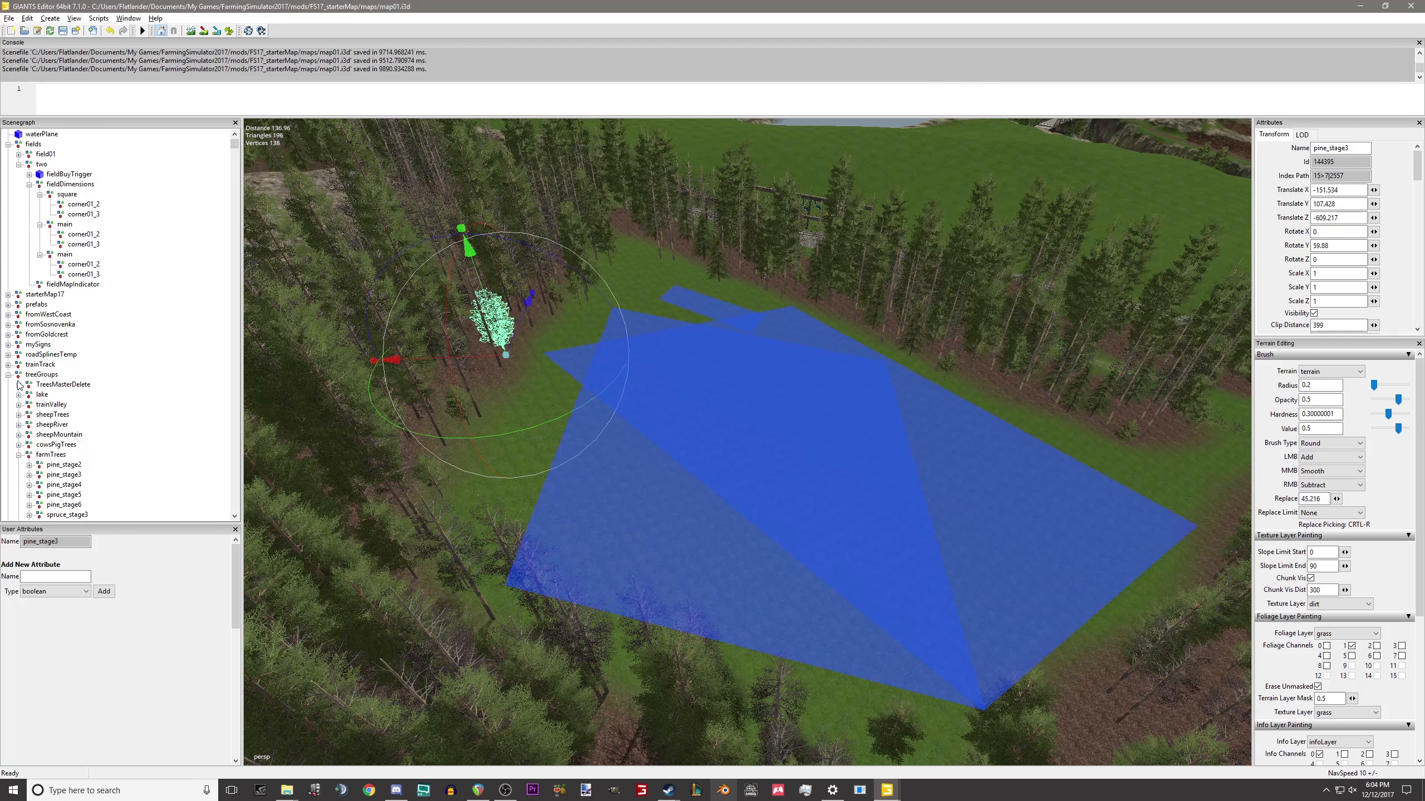
left_click(9, 375)
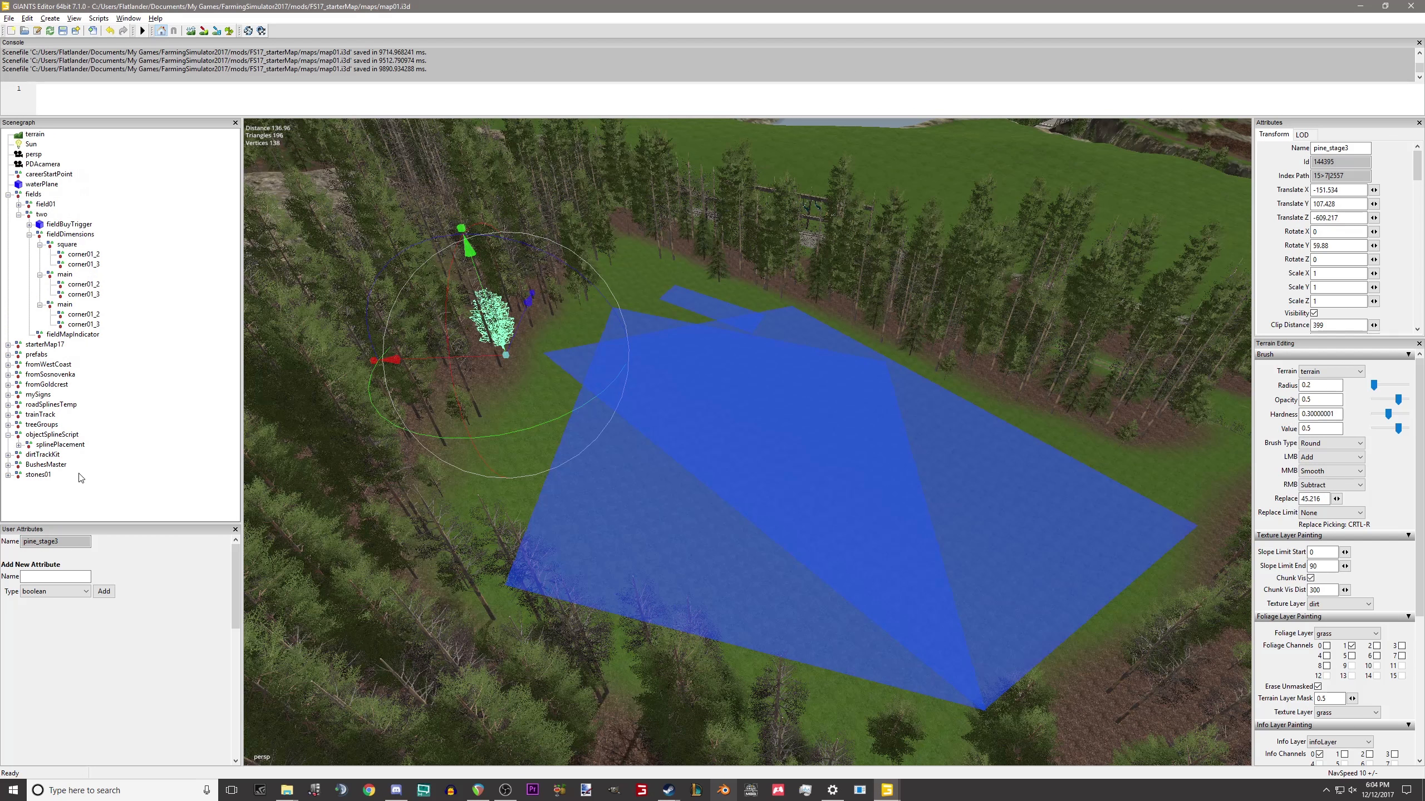
Place the field's square object on the clearing's edge by the trees, at about X -153.5, Y 95.3, Z -529.8.
left_click(67, 245)
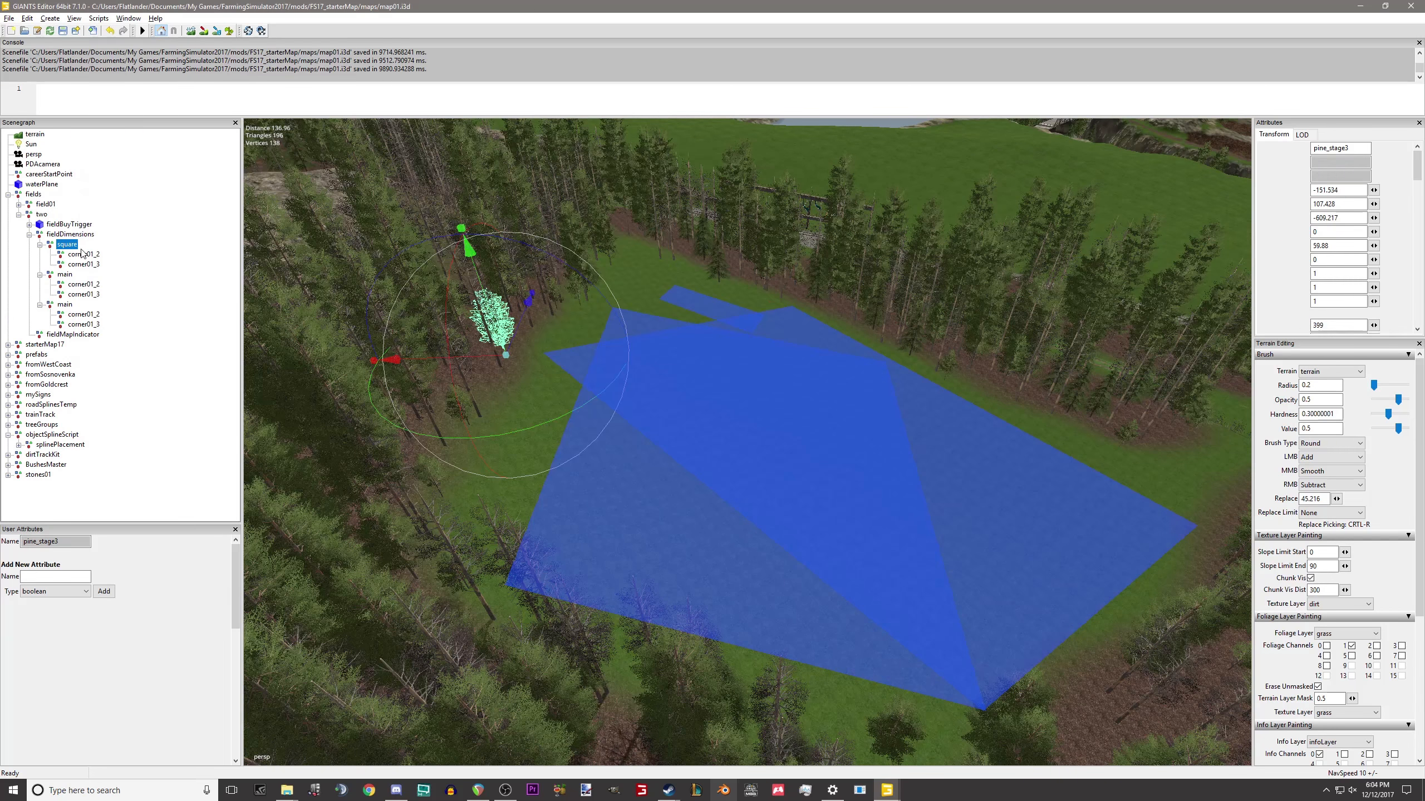
left_click_drag(655, 310, 753, 513, "alt")
scroll(664, 492, "up", 3)
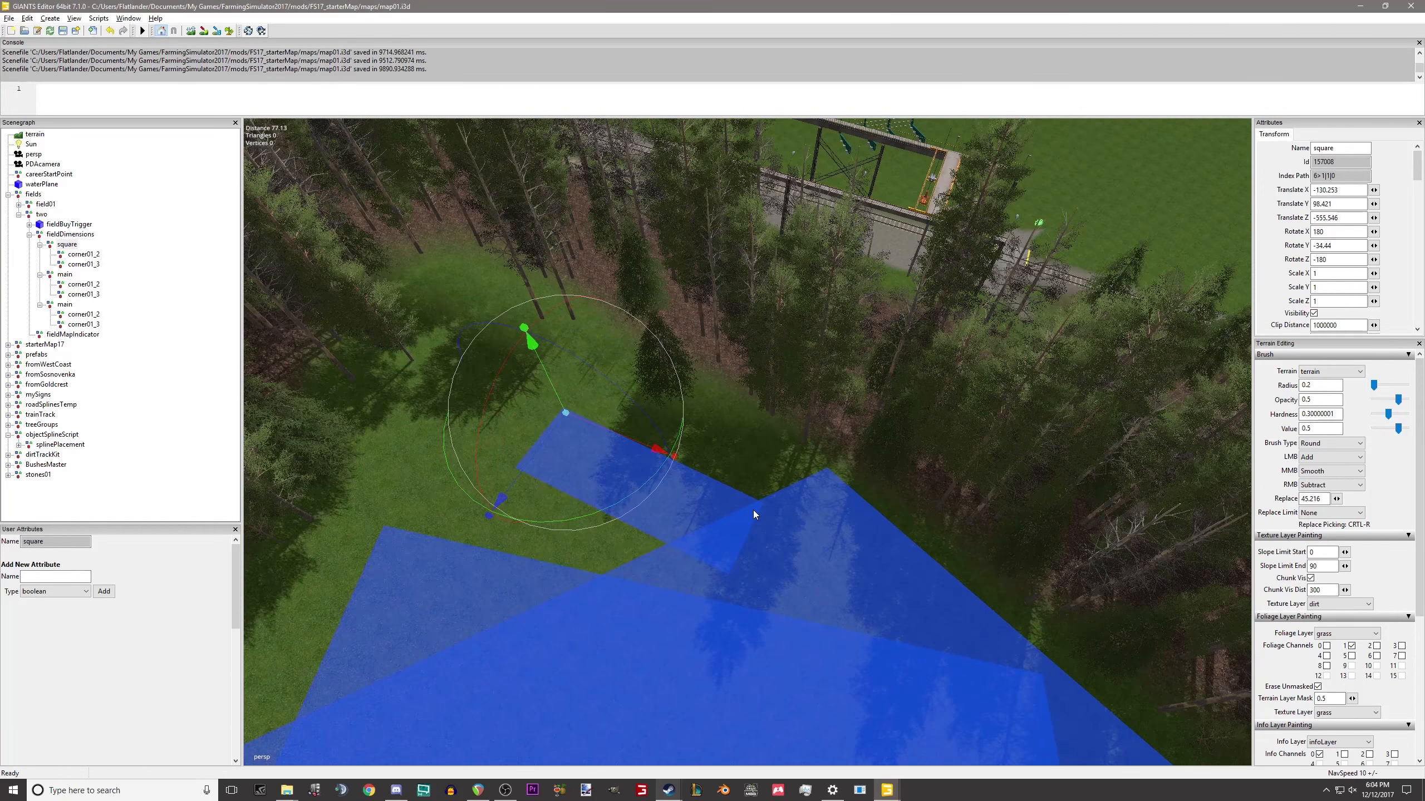
scroll(841, 414, "up", 5)
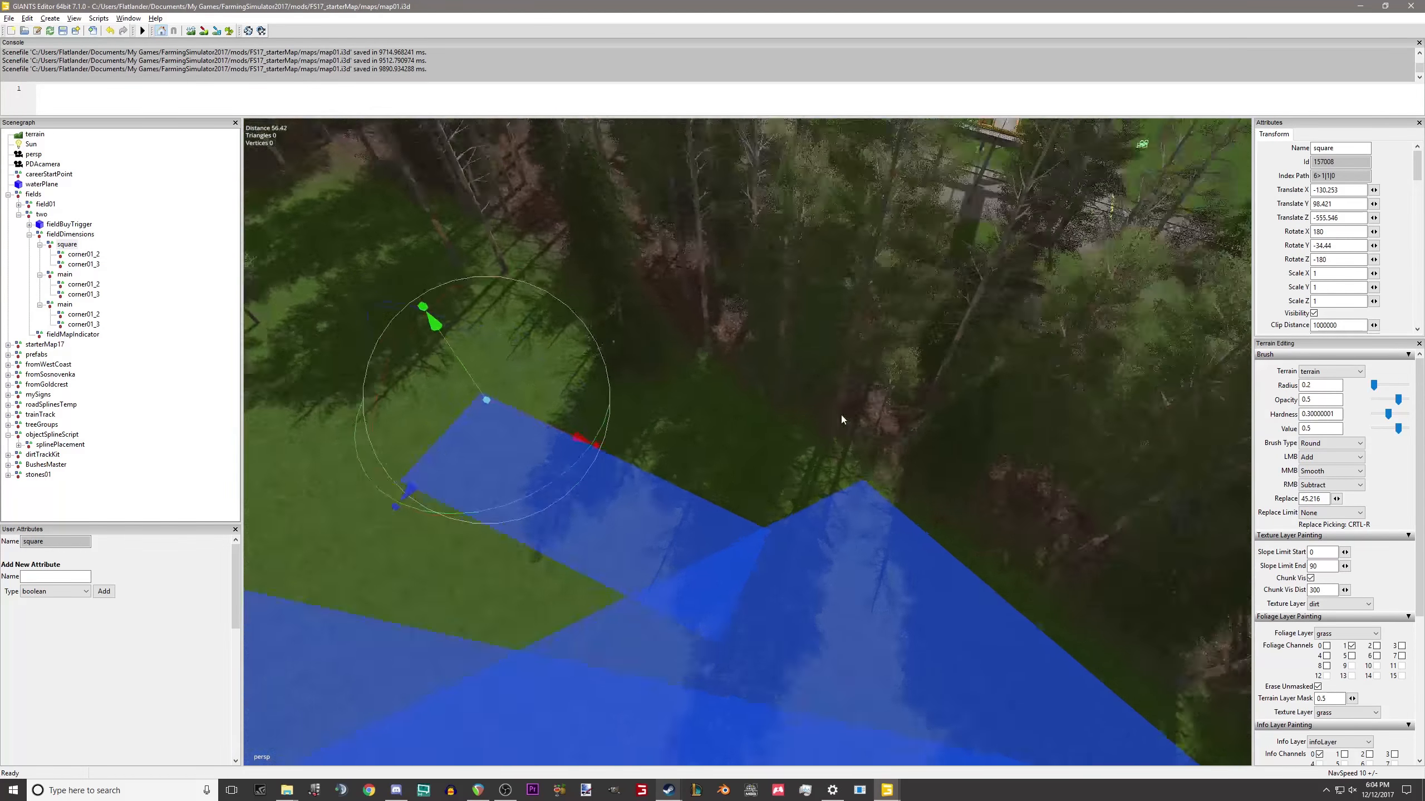
mouse_move(977, 331)
left_mouse_down("alt")
mouse_move(926, 281)
mouse_move(833, 235)
mouse_move(667, 288)
mouse_move(675, 358)
mouse_move(741, 368)
mouse_move(757, 339)
mouse_move(768, 346)
left_mouse_up("alt")
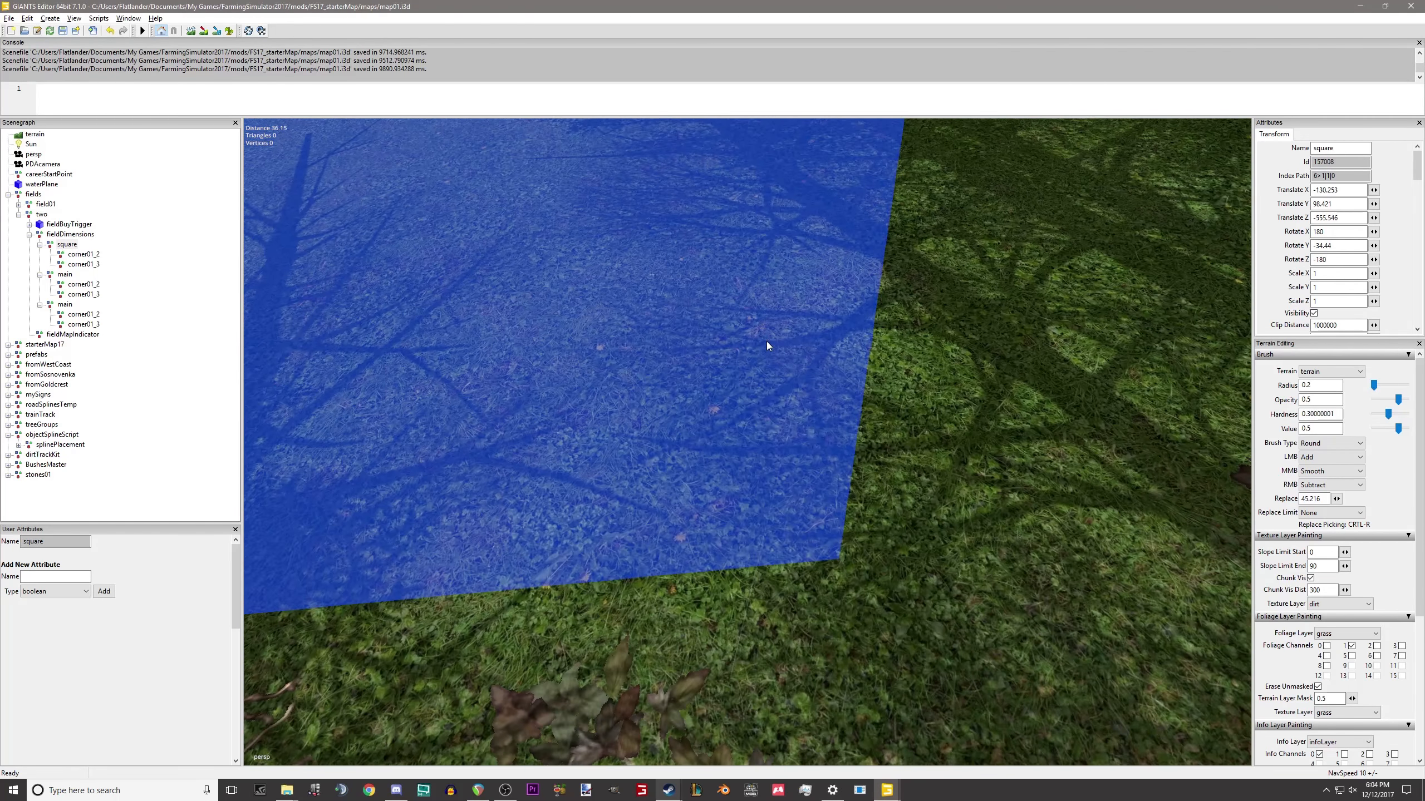
key("ctrl+b")
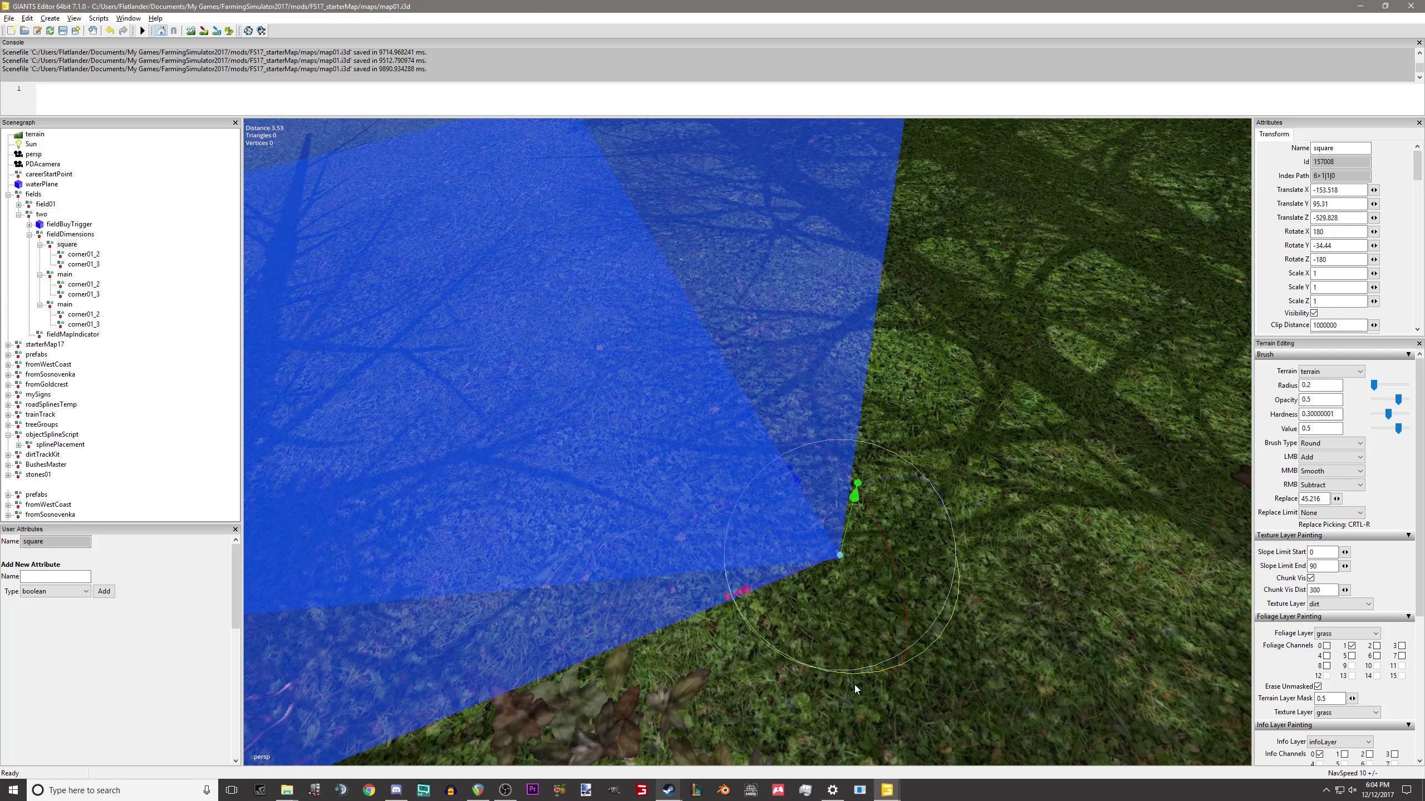
Rotate the square about its Y axis to about 62.1 so its side runs along the tree line.
left_click_drag(864, 673, 828, 485)
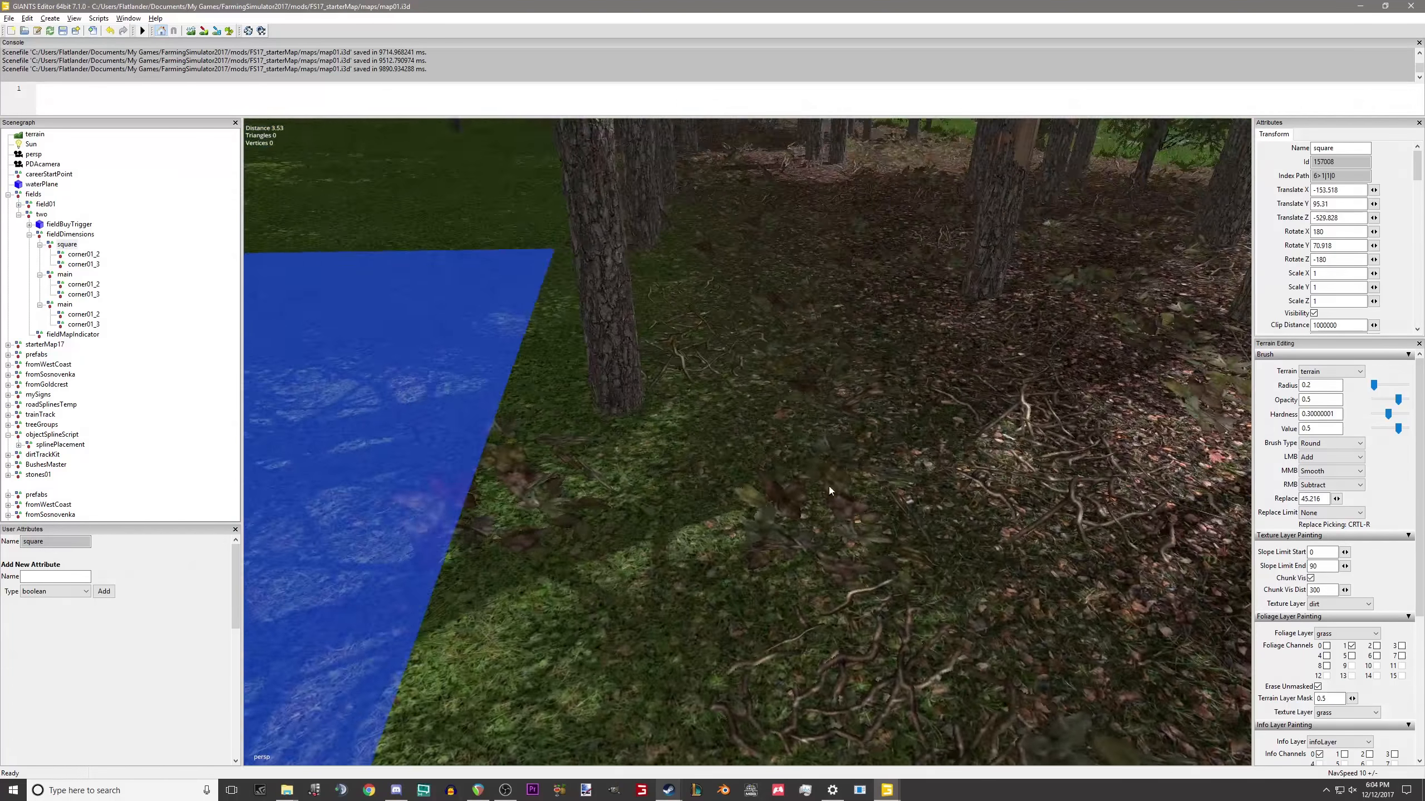
scroll(828, 485, "down", 3)
scroll(582, 595, "down", 2)
left_click_drag(581, 595, 723, 570, "alt")
scroll(724, 571, "down", 3)
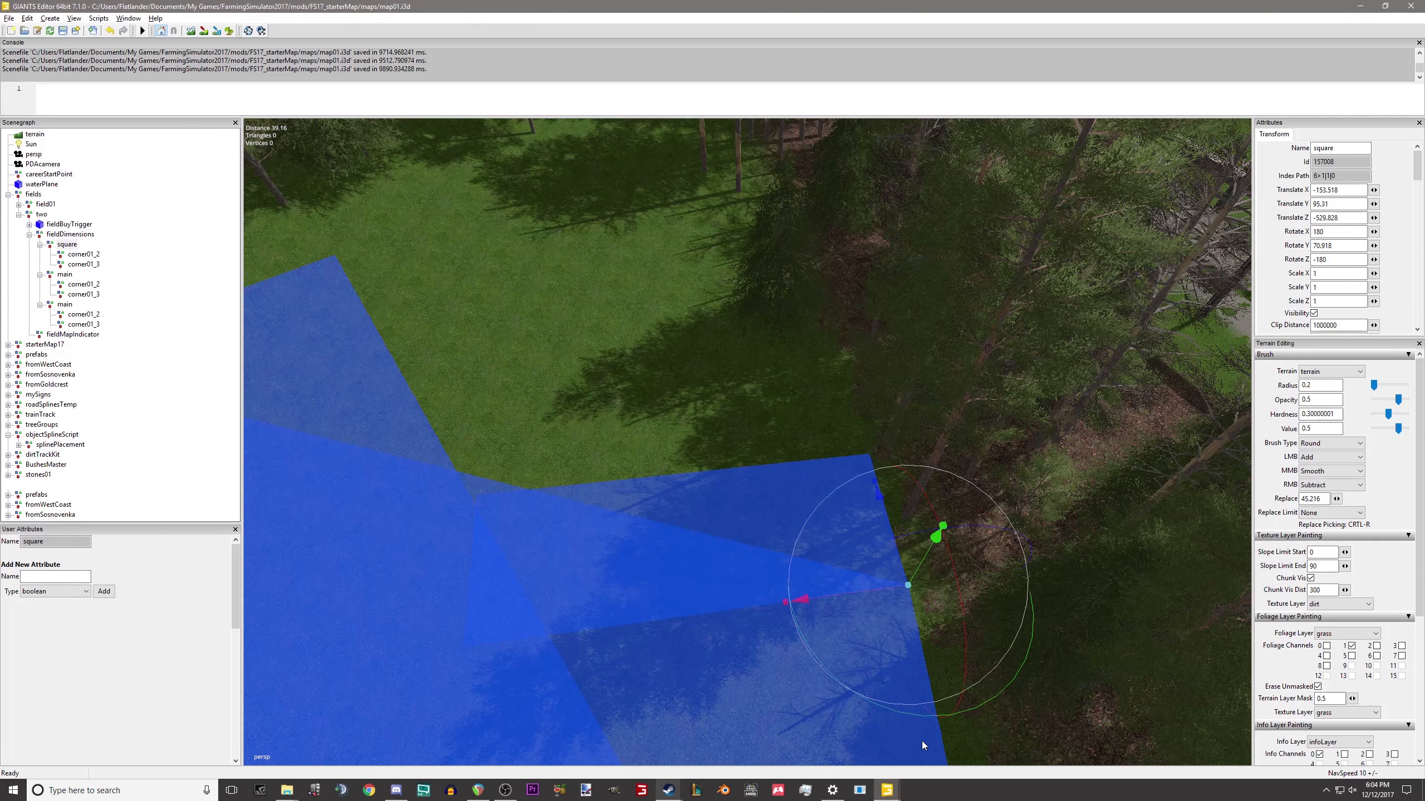
left_click_drag(930, 720, 943, 706)
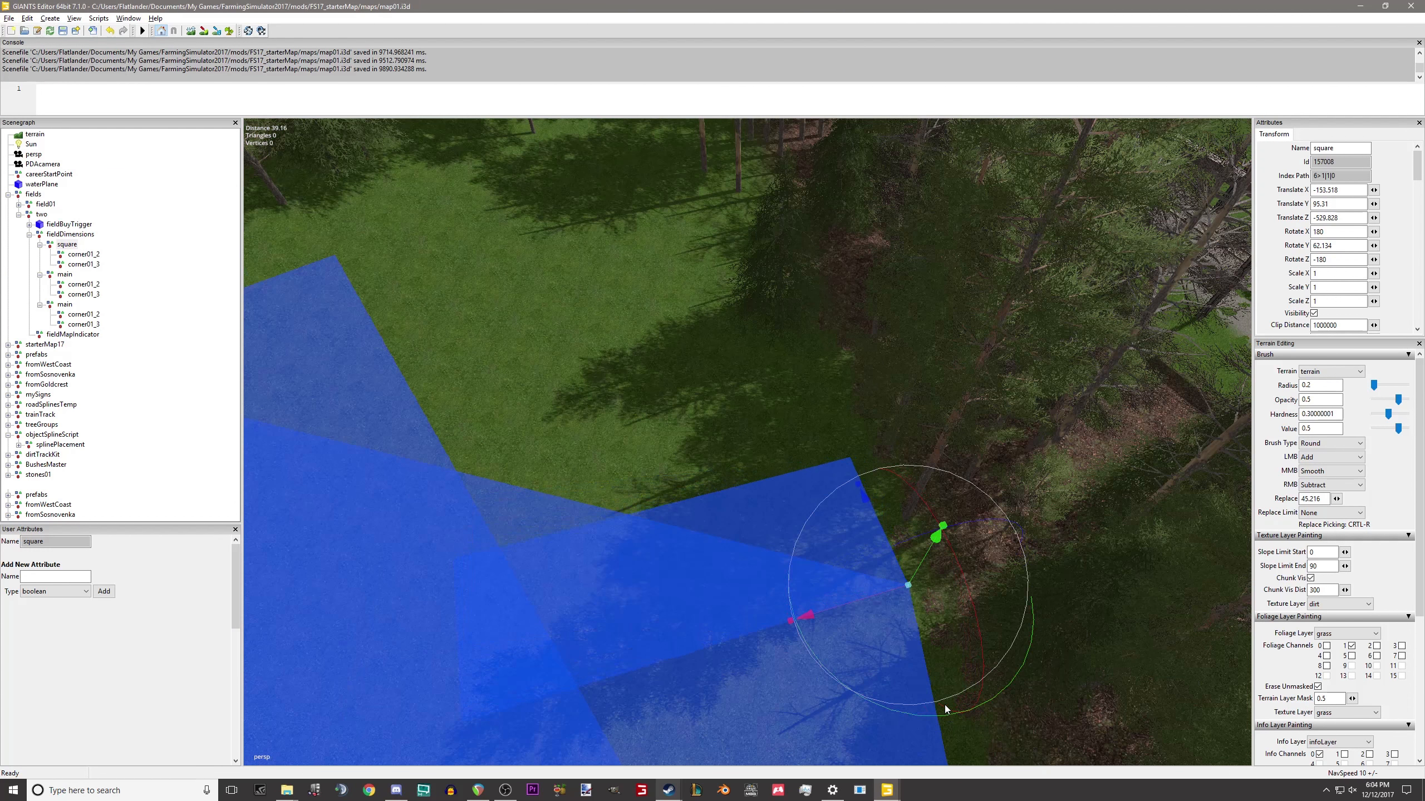
Slide the square's corner01_3 along its X axis to about 25.7, toward the tree side.
left_click(375, 461)
left_click_drag(427, 576, 469, 563)
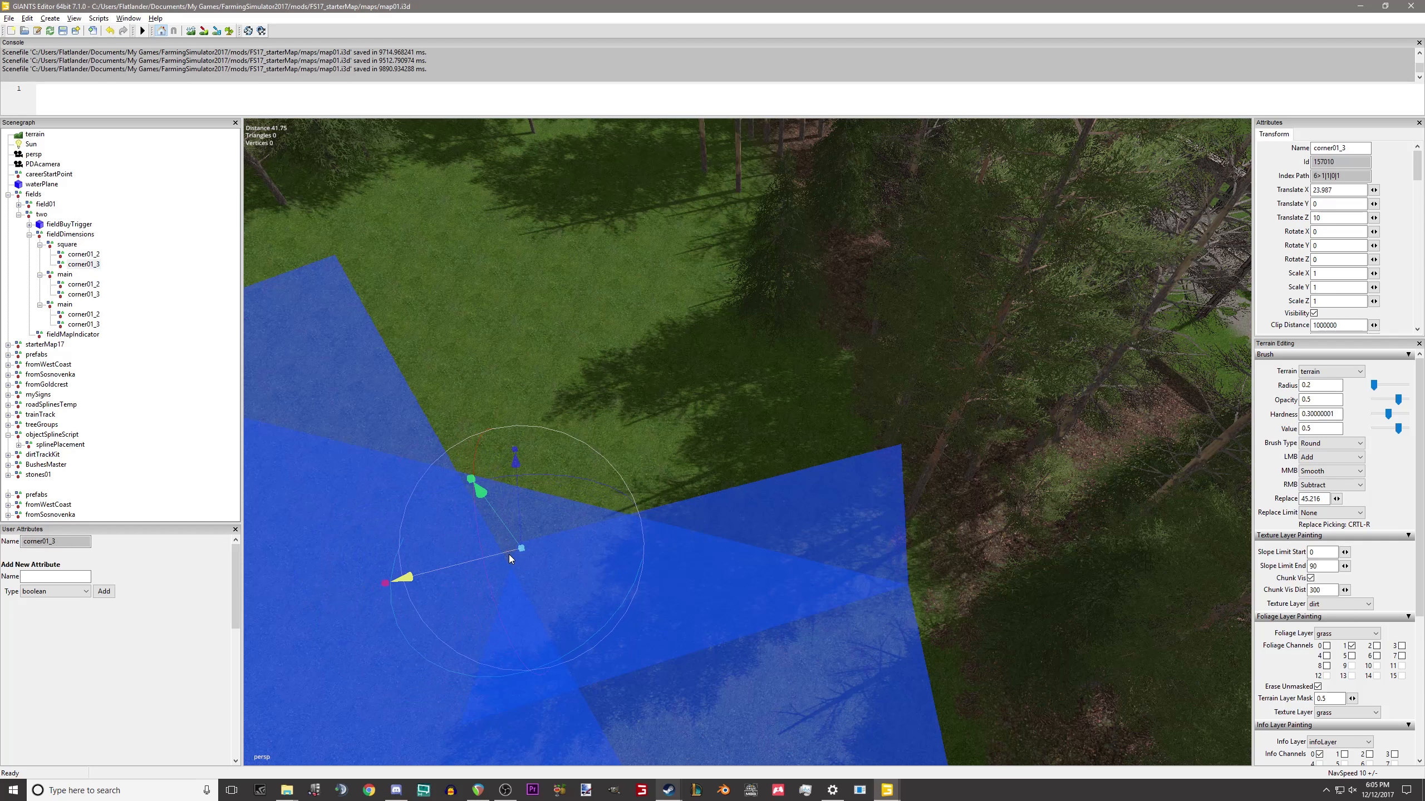
mouse_move(508, 553)
left_mouse_down()
mouse_move(473, 552)
mouse_move(564, 548)
mouse_move(483, 544)
left_mouse_up()
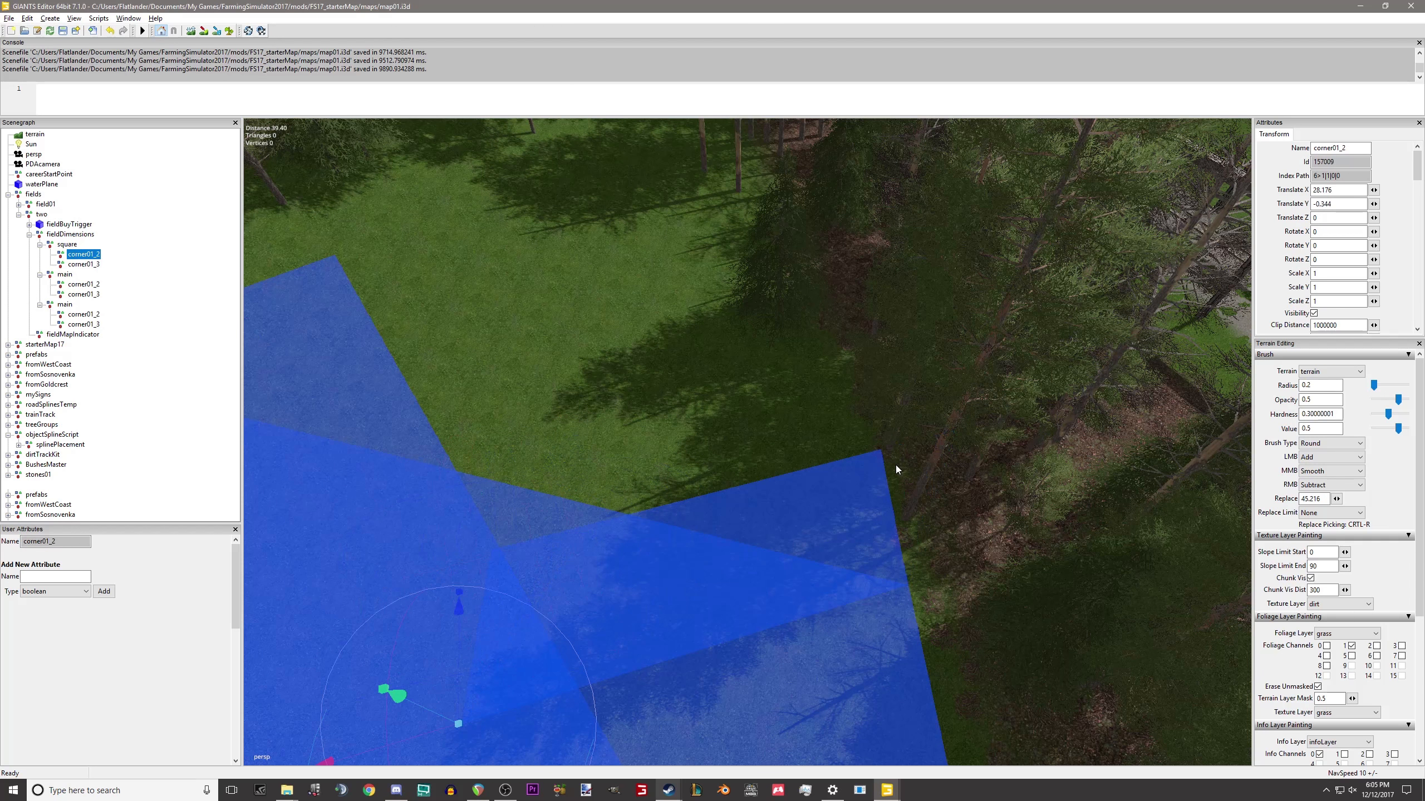
Place the square's corner01_2 at the corner by the trees and set its Translate Z to 10 and Translate X to 0.
left_click(873, 455)
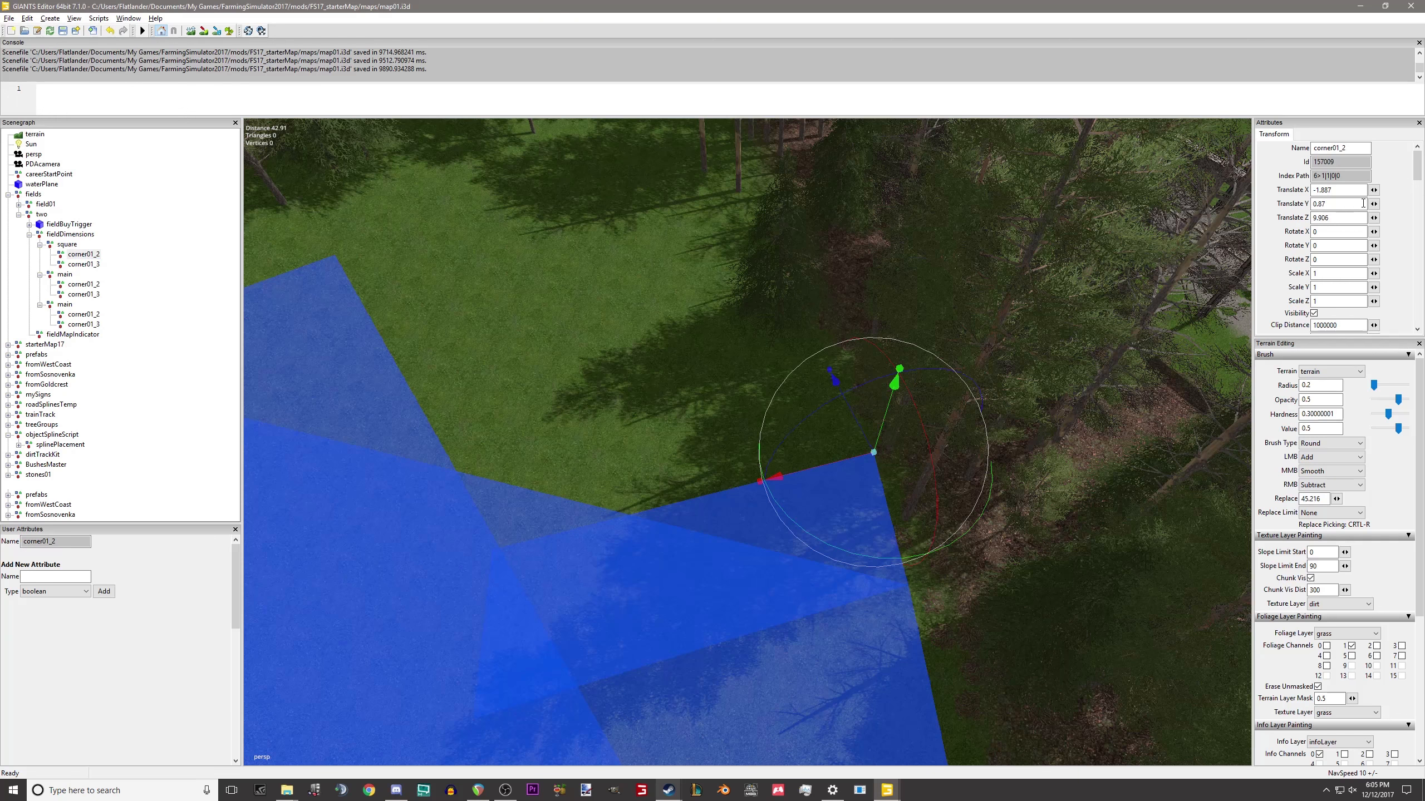
double_click(1345, 217)
type("10")
double_click(1342, 192)
type("0")
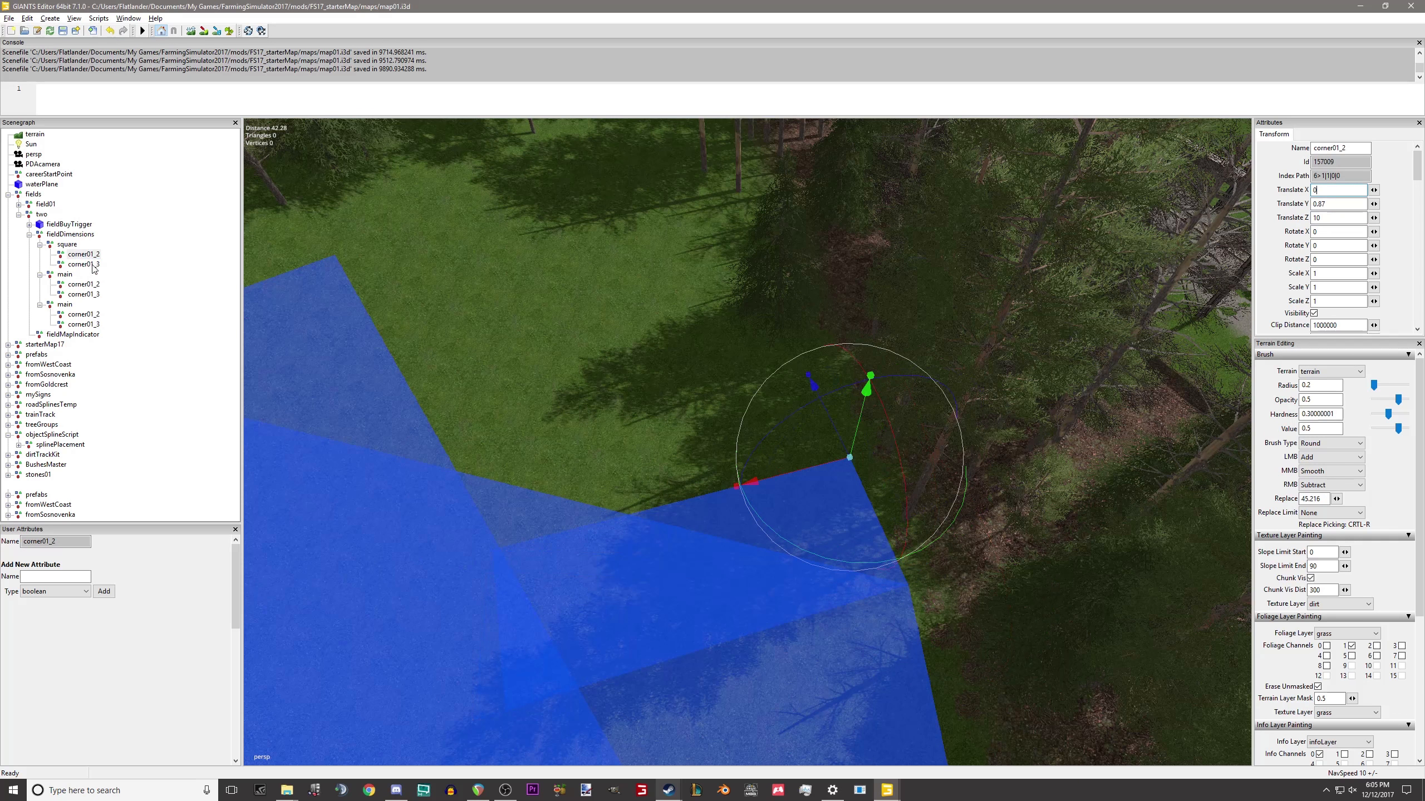
Slide the square's corner01_3 along its X axis to about 16.3 to shorten the square.
left_click(84, 264)
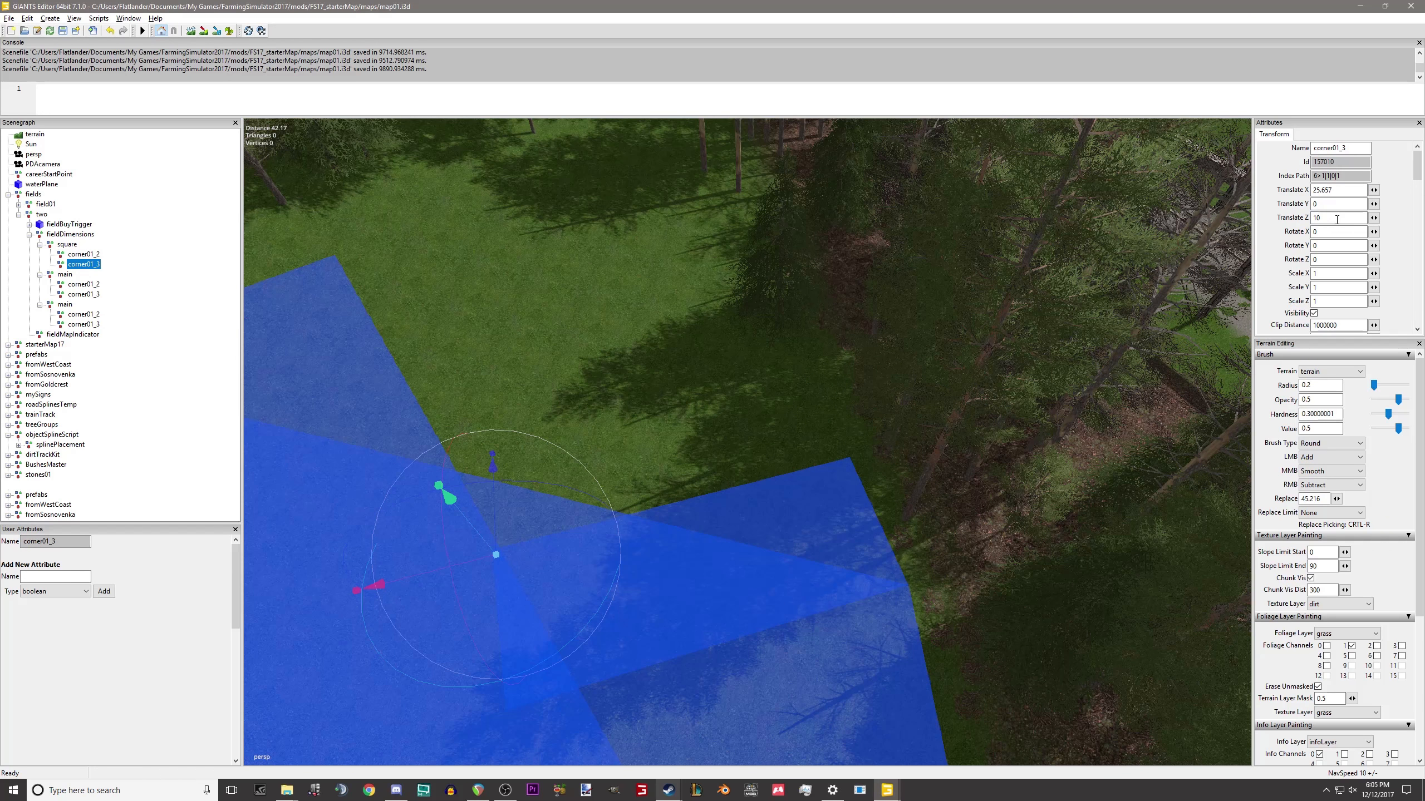
double_click(1344, 190)
left_click_drag(980, 375, 932, 317, "alt")
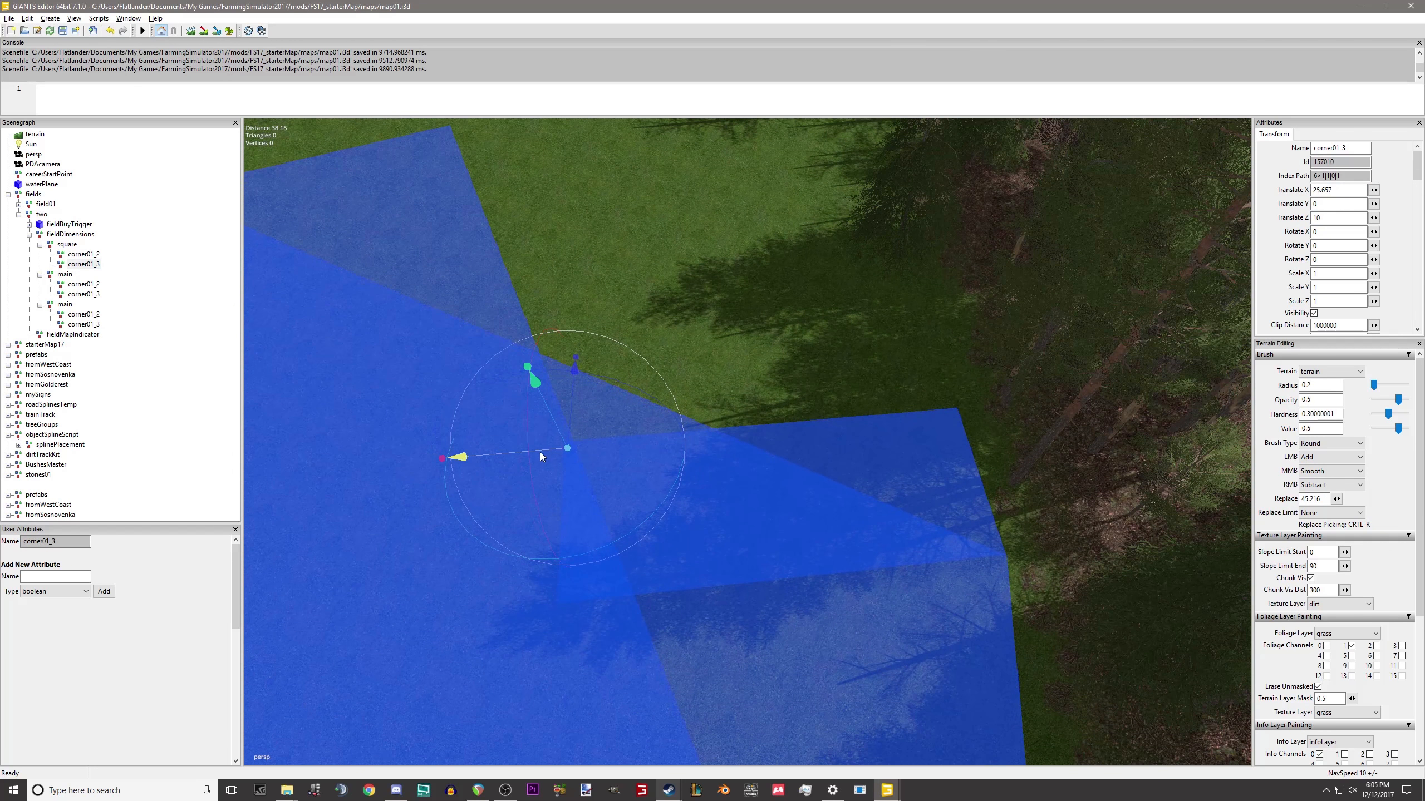
left_click_drag(540, 453, 645, 450)
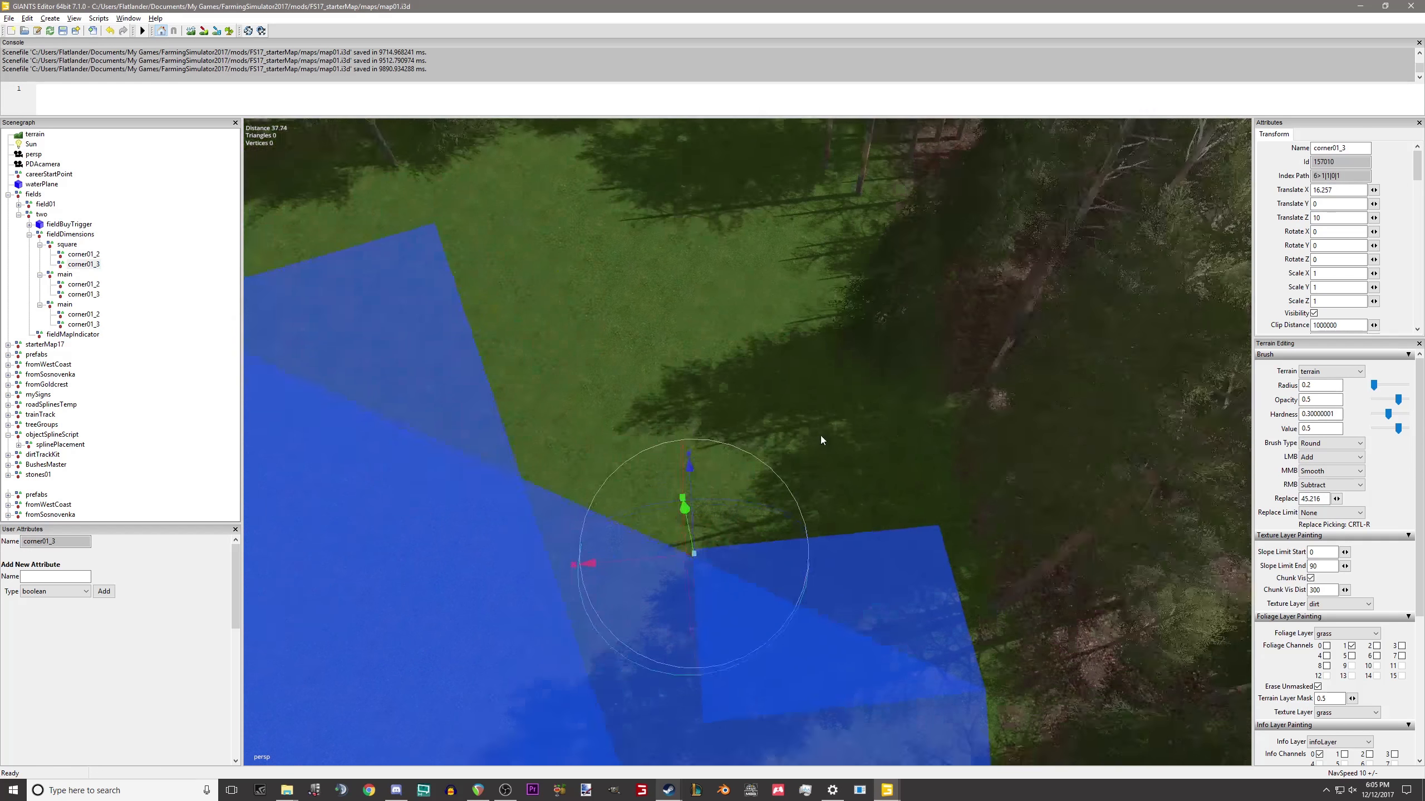
left_click_drag(820, 441, 134, 287, "alt")
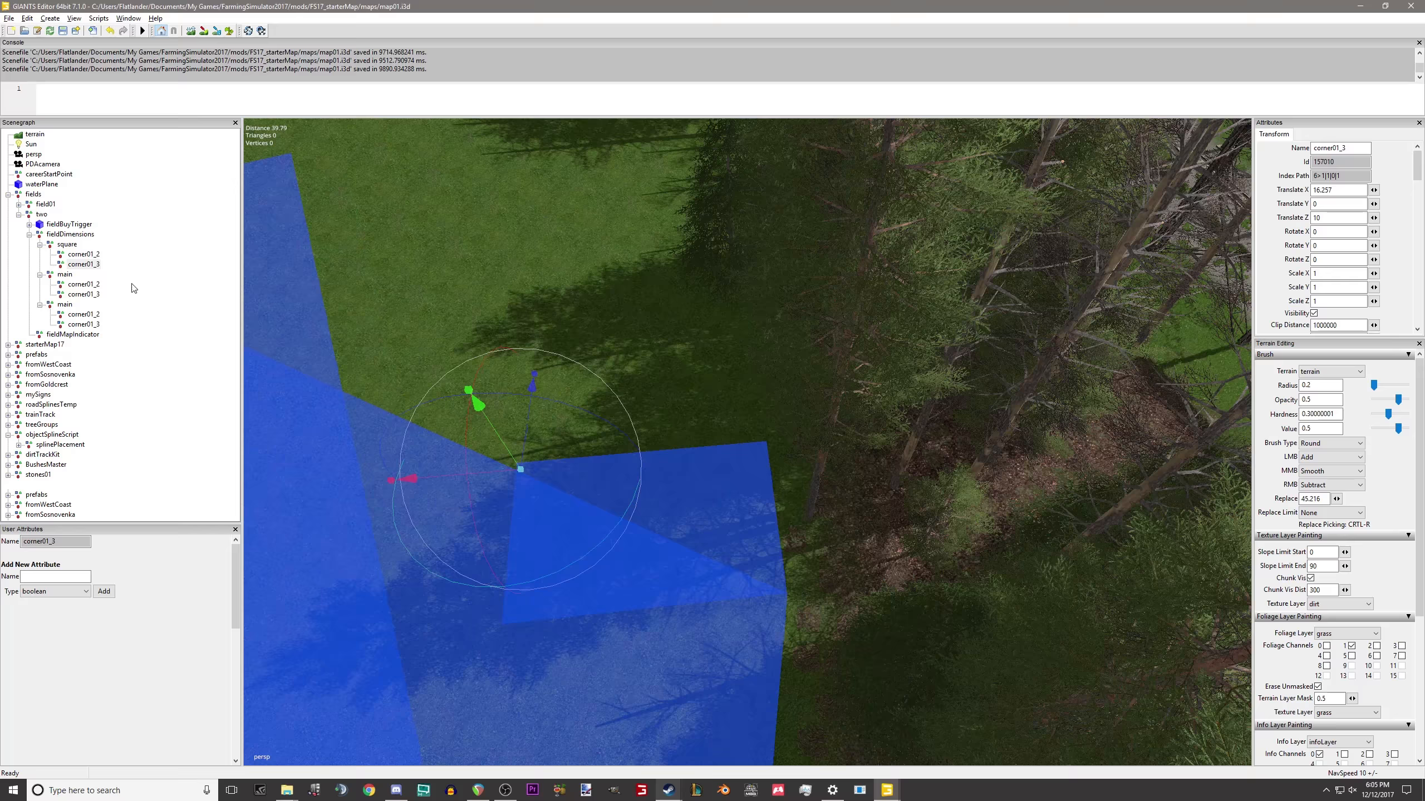
Extend the square's corner01_3 along its X axis to about 19.3 so it meets the neighbouring dimension's edge.
left_click(68, 246)
scroll(720, 401, "up", 5)
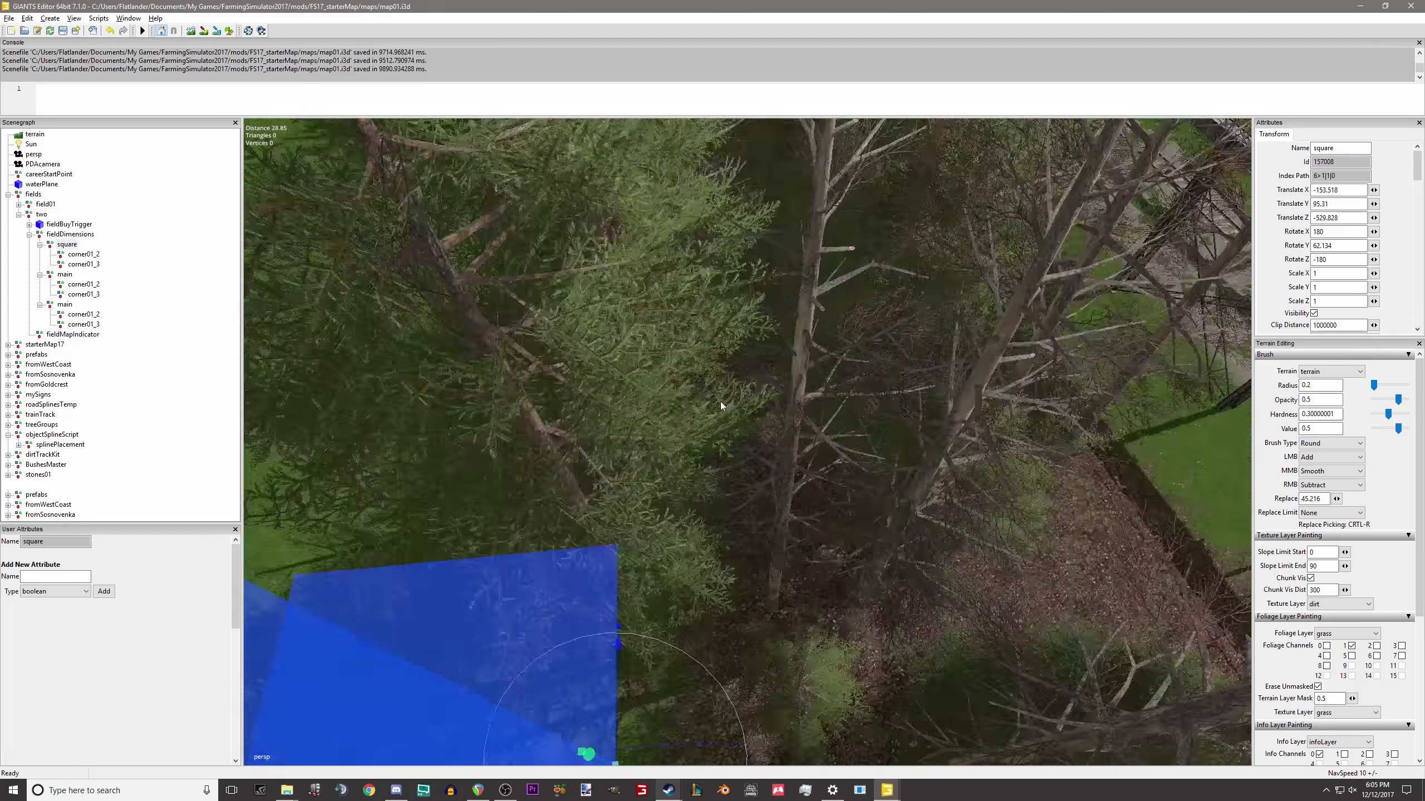
middle_click_drag(720, 401, 648, 273, "alt")
left_click_drag(648, 272, 550, 471, "alt")
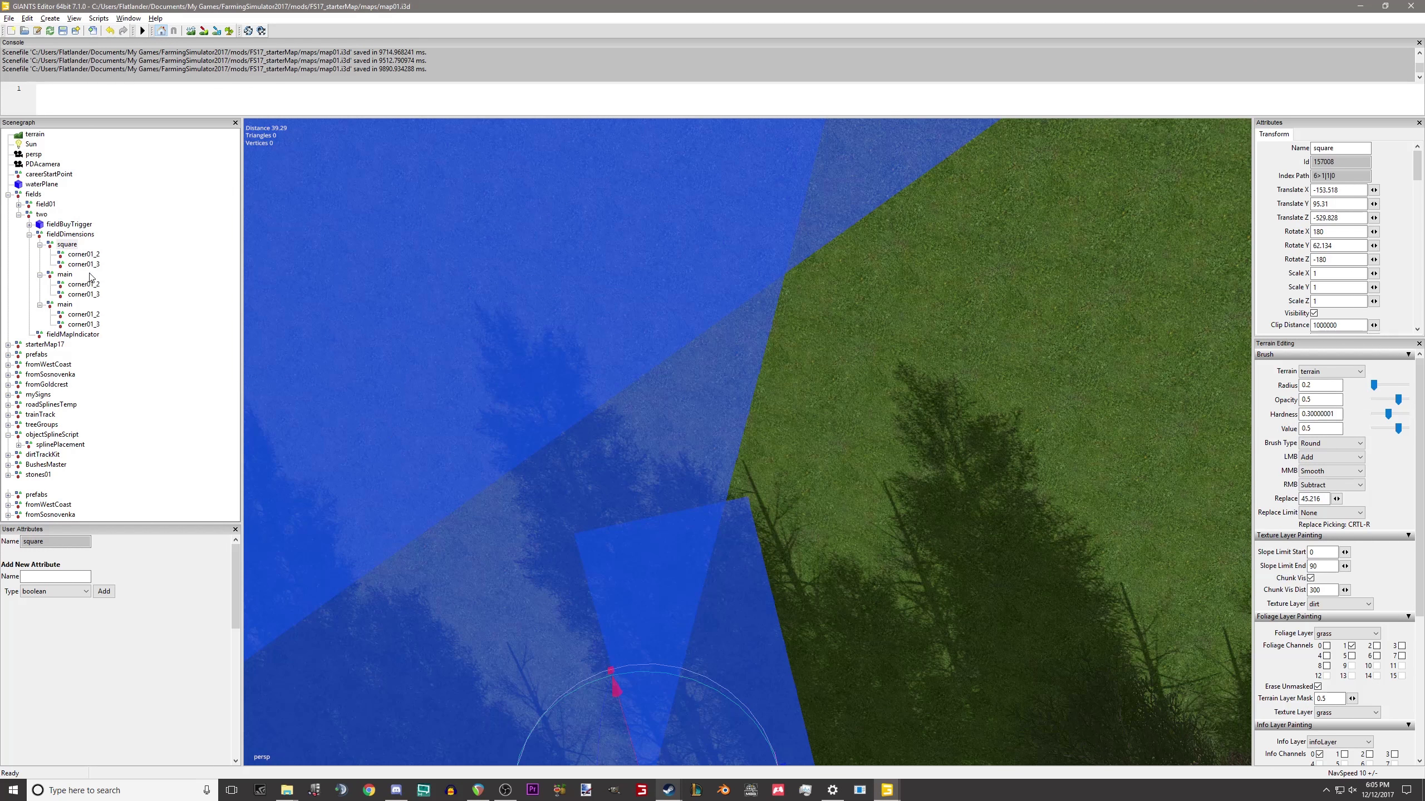
key("Down")
key("Down")
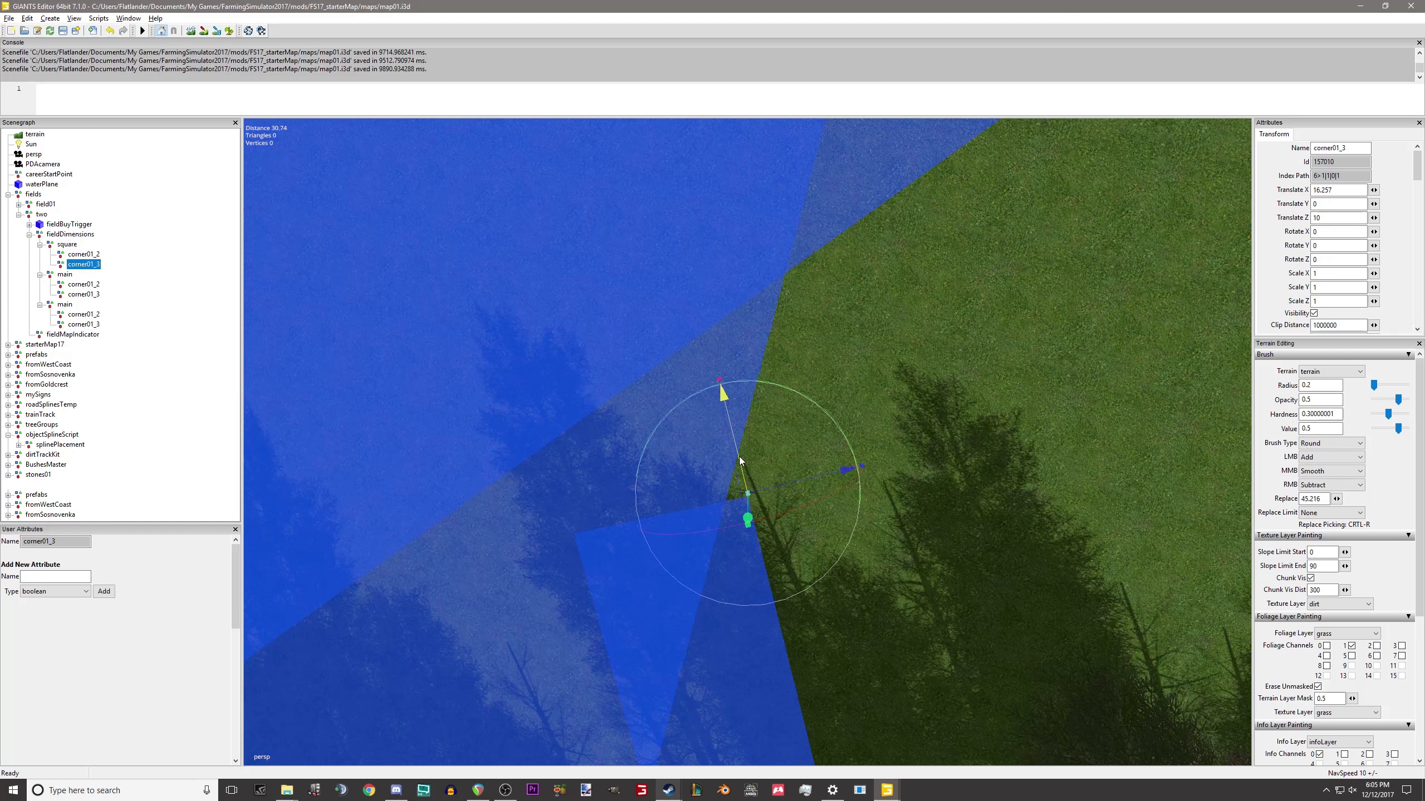
left_click_drag(737, 443, 724, 389)
scroll(770, 547, "down", 3)
middle_click_drag(769, 547, 673, 460, "alt")
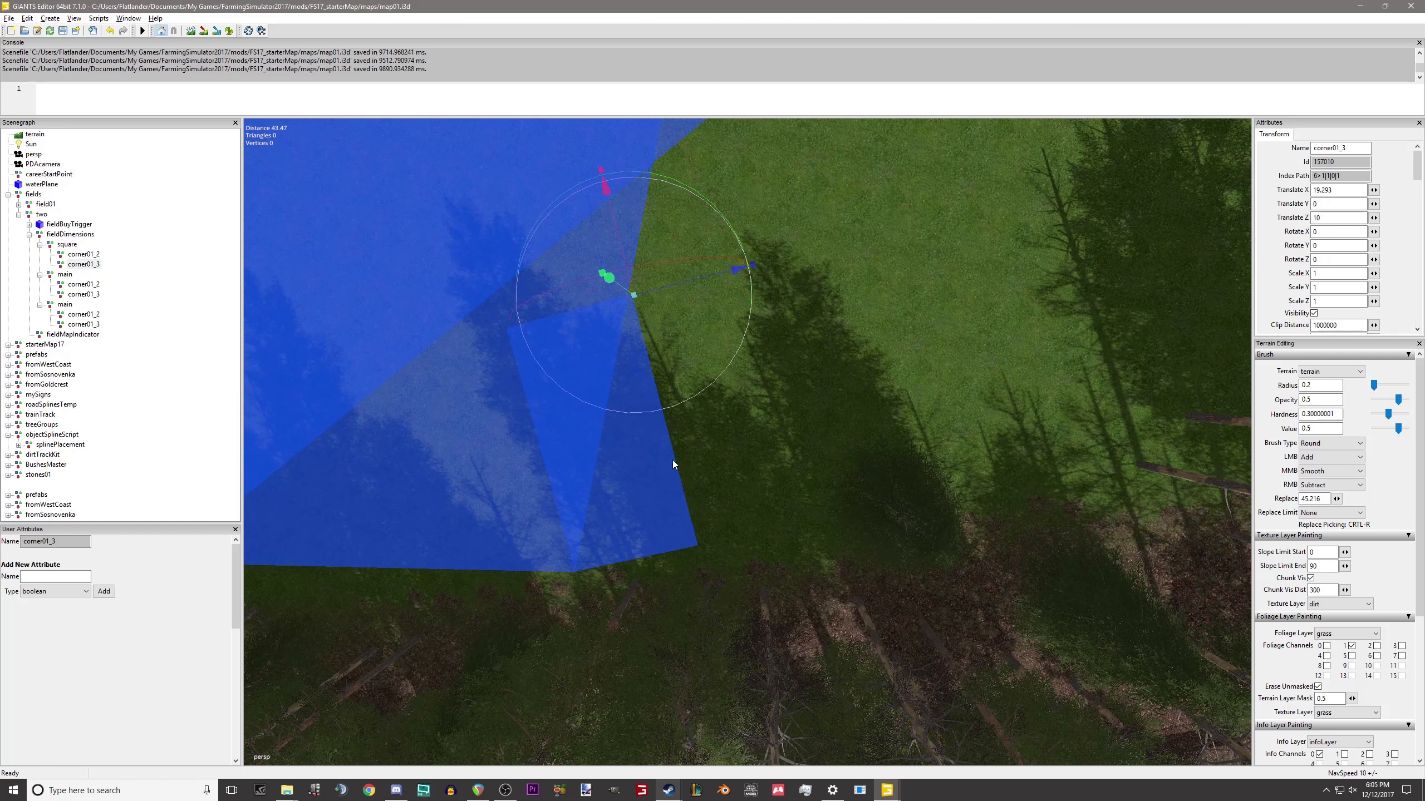
Duplicate the square and slide the copy alongside the original to about X -144.8, Z -534.4.
key("Up")
key("Up")
key("c")
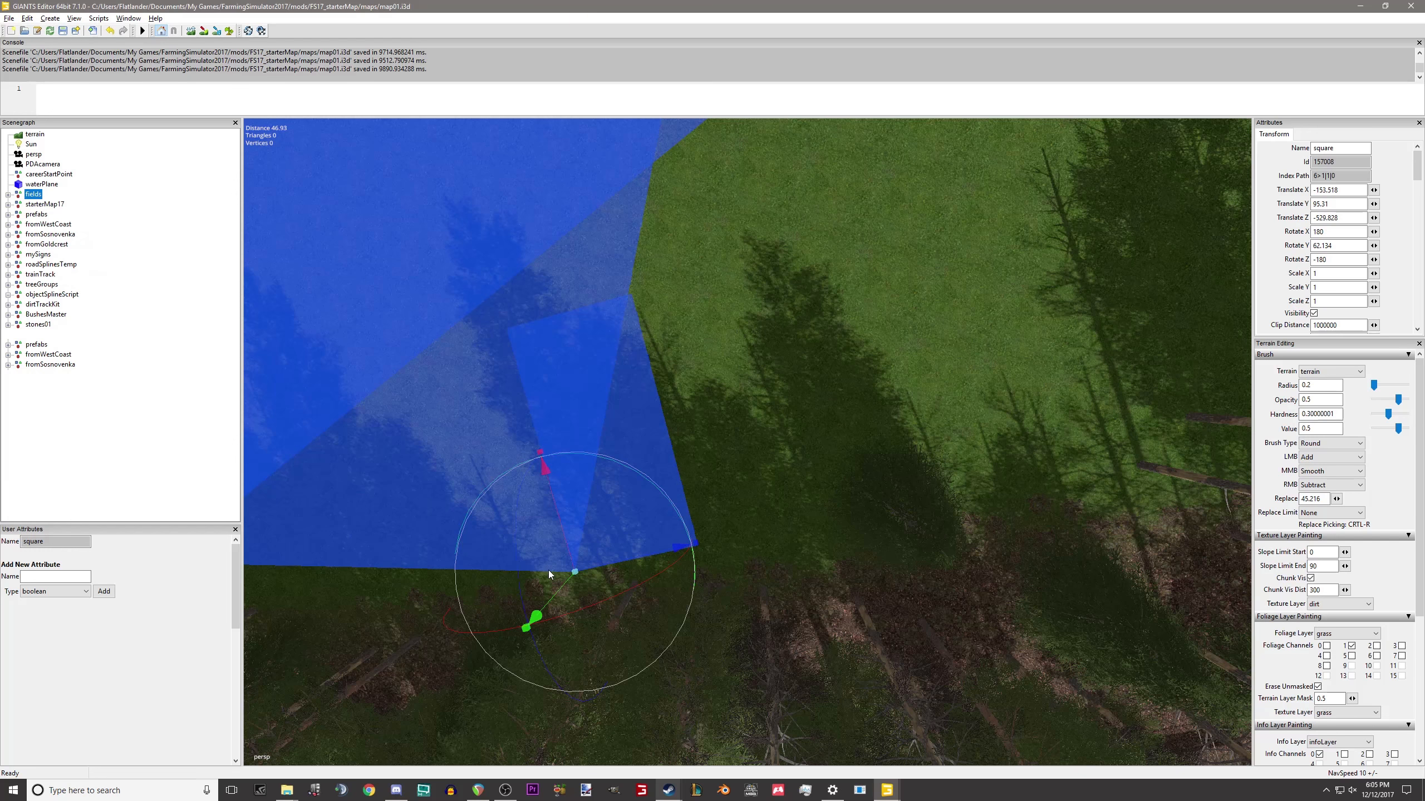
key("ctrl+d")
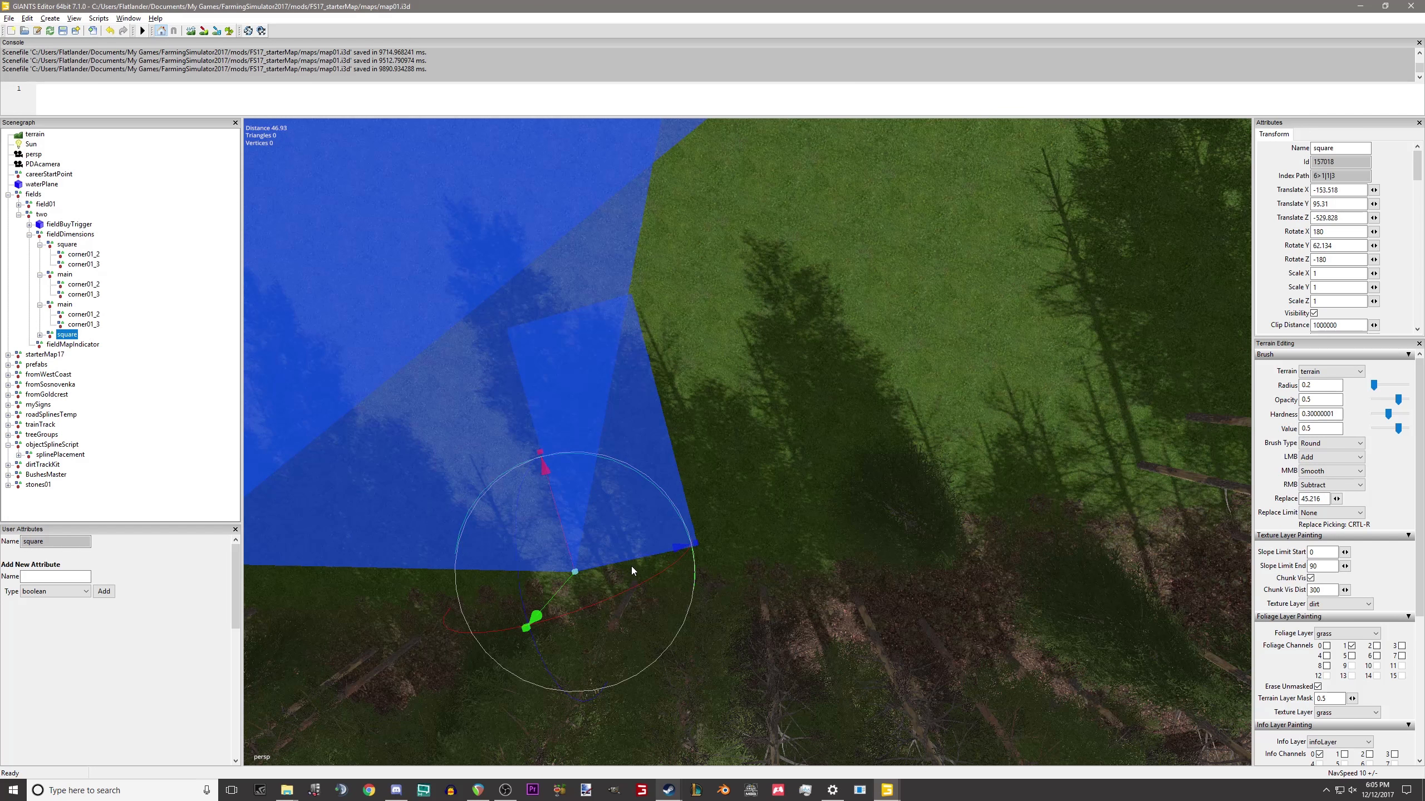
left_click_drag(626, 563, 720, 543)
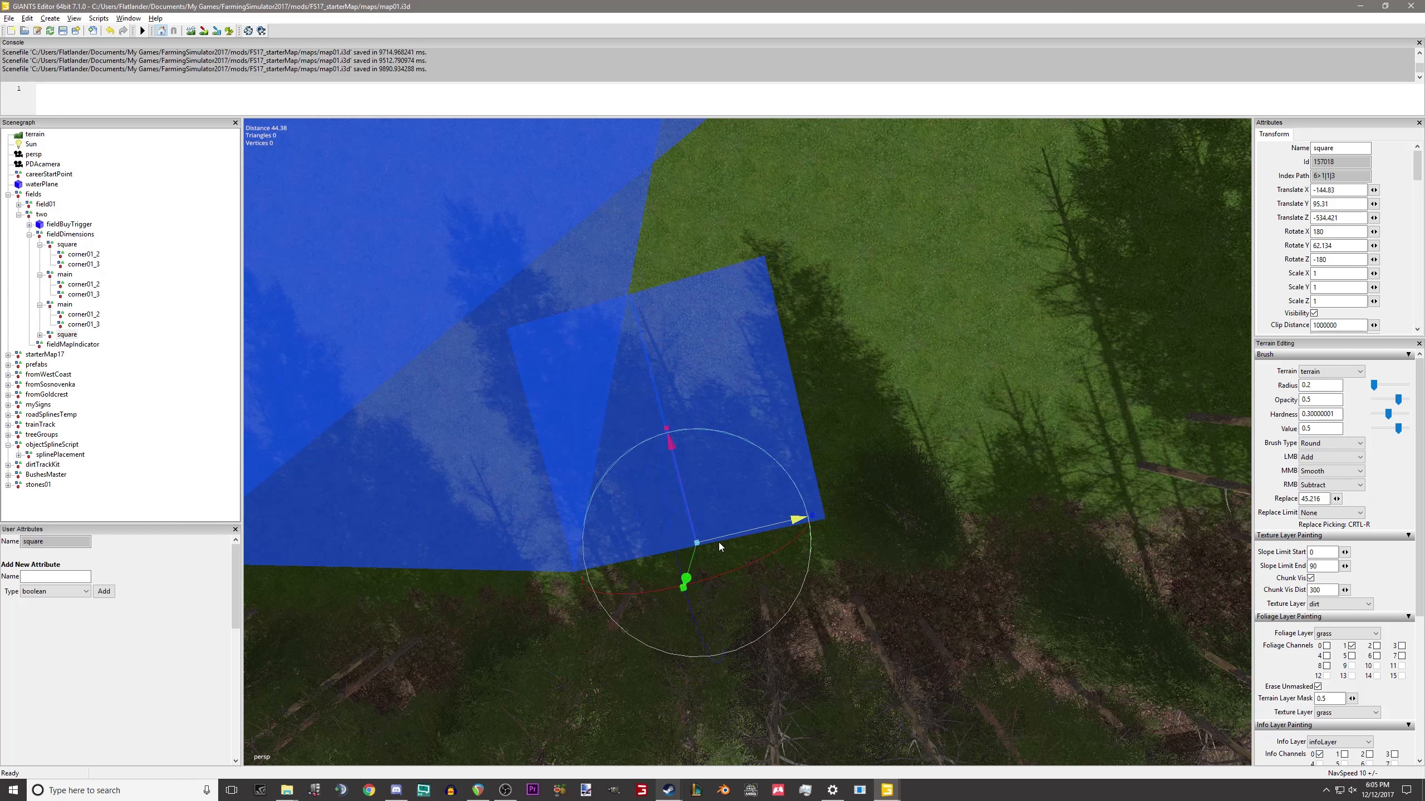
Nudge the duplicated square along its Z axis to about X -144.69, Z -534.50, reducing its overlap with the first square.
key("f")
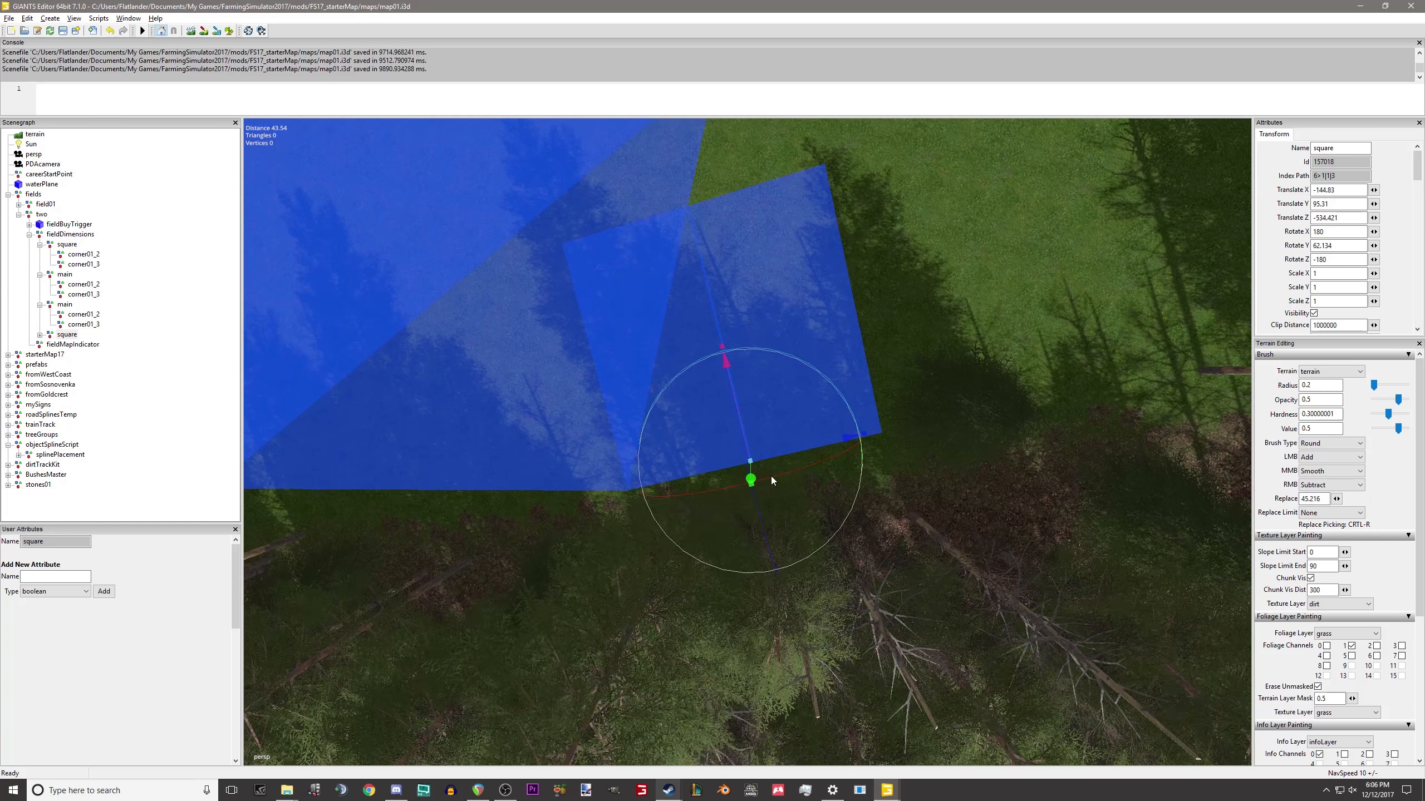
scroll(985, 356, "up", 3)
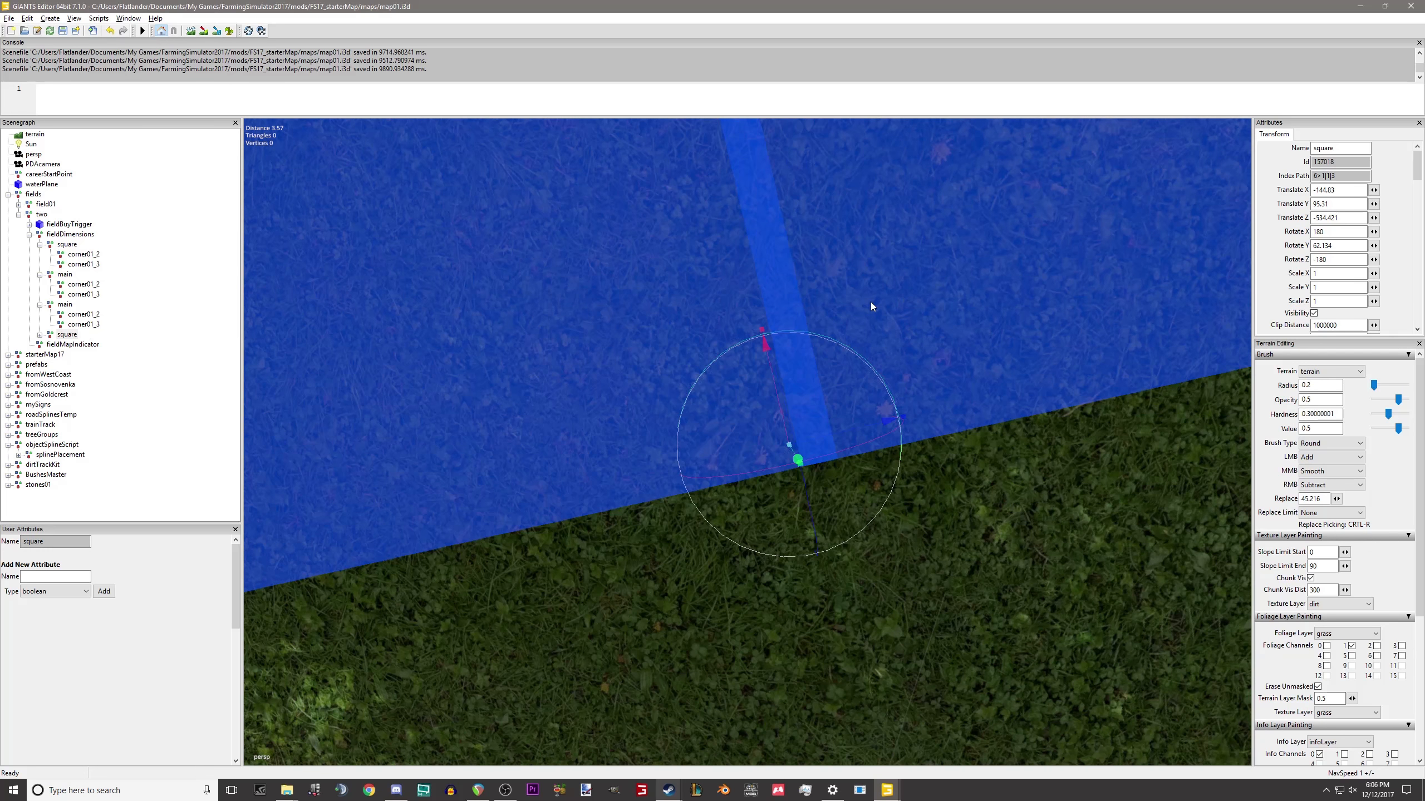
scroll(870, 302, "up", 2)
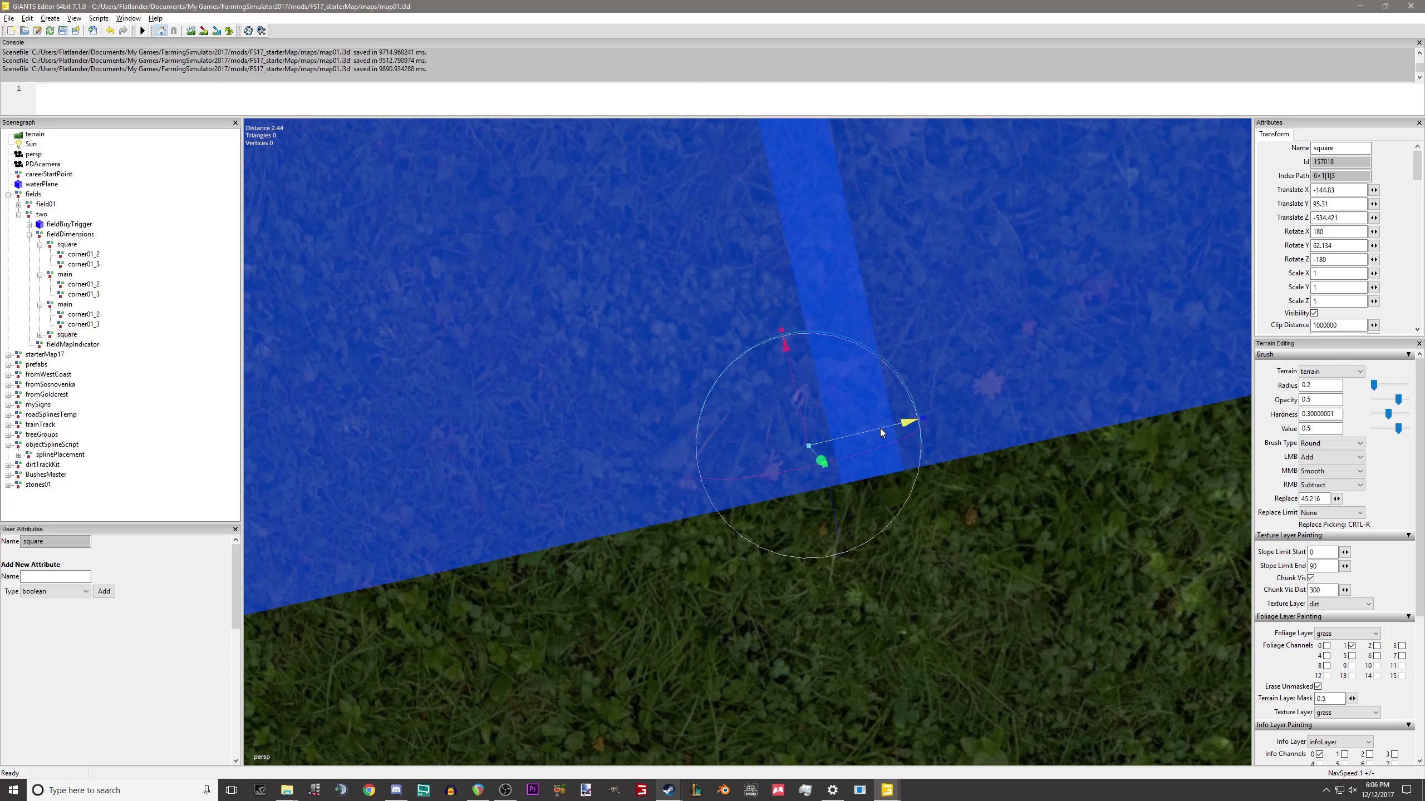
left_click_drag(880, 428, 909, 421)
scroll(924, 380, "down", 7)
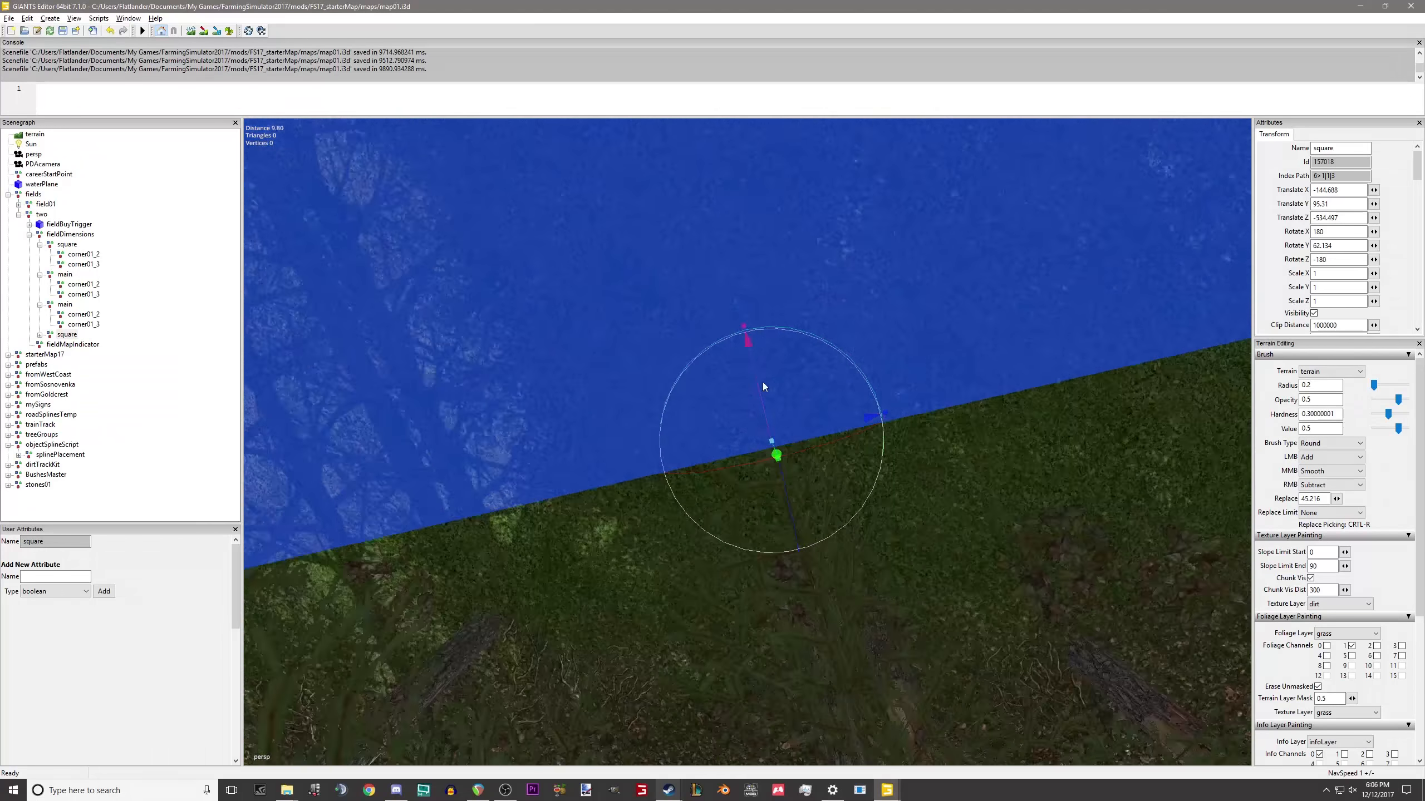
scroll(547, 500, "down", 3)
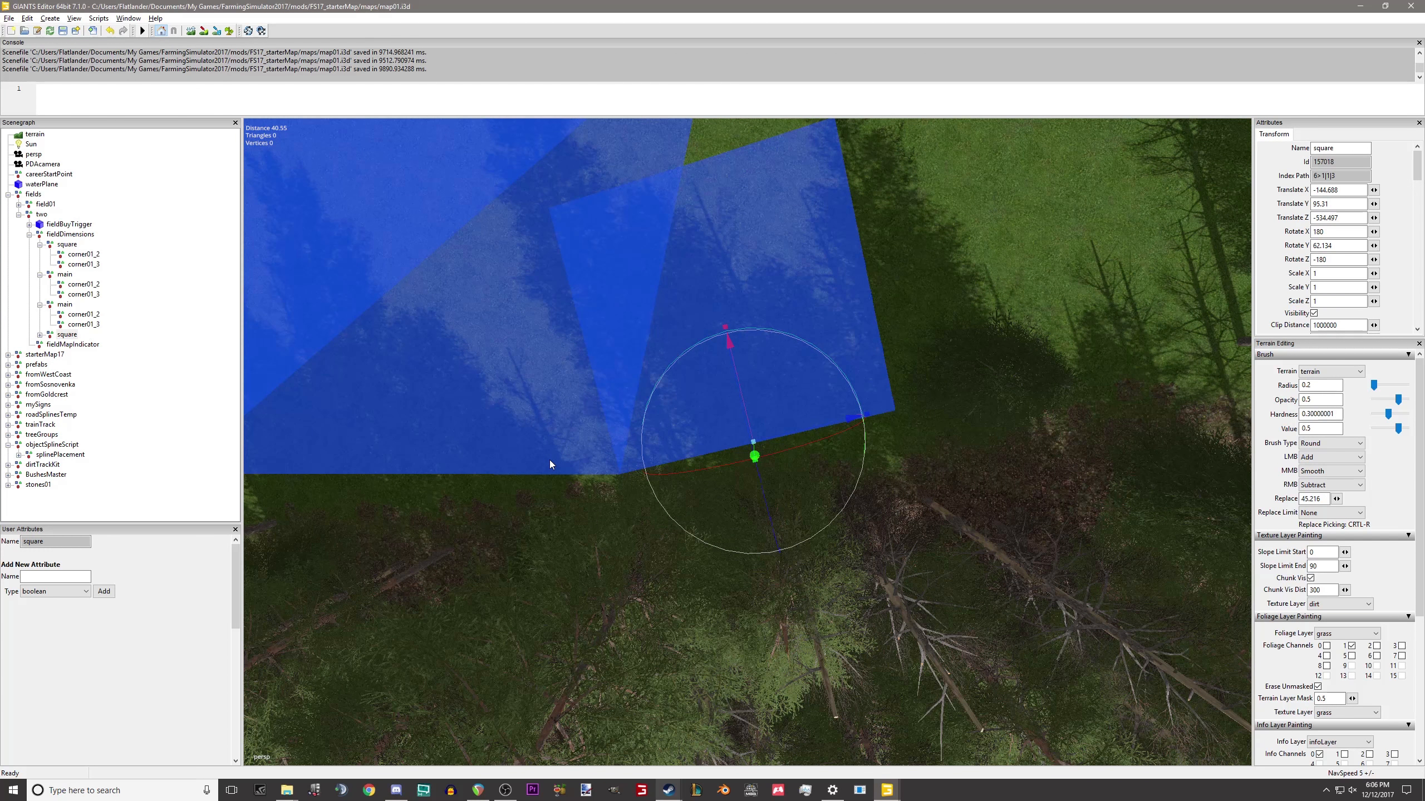
Rotate the duplicated square about its Y axis to about 39.0 to follow the curve of the tree line.
middle_click_drag(675, 417, 704, 391, "alt")
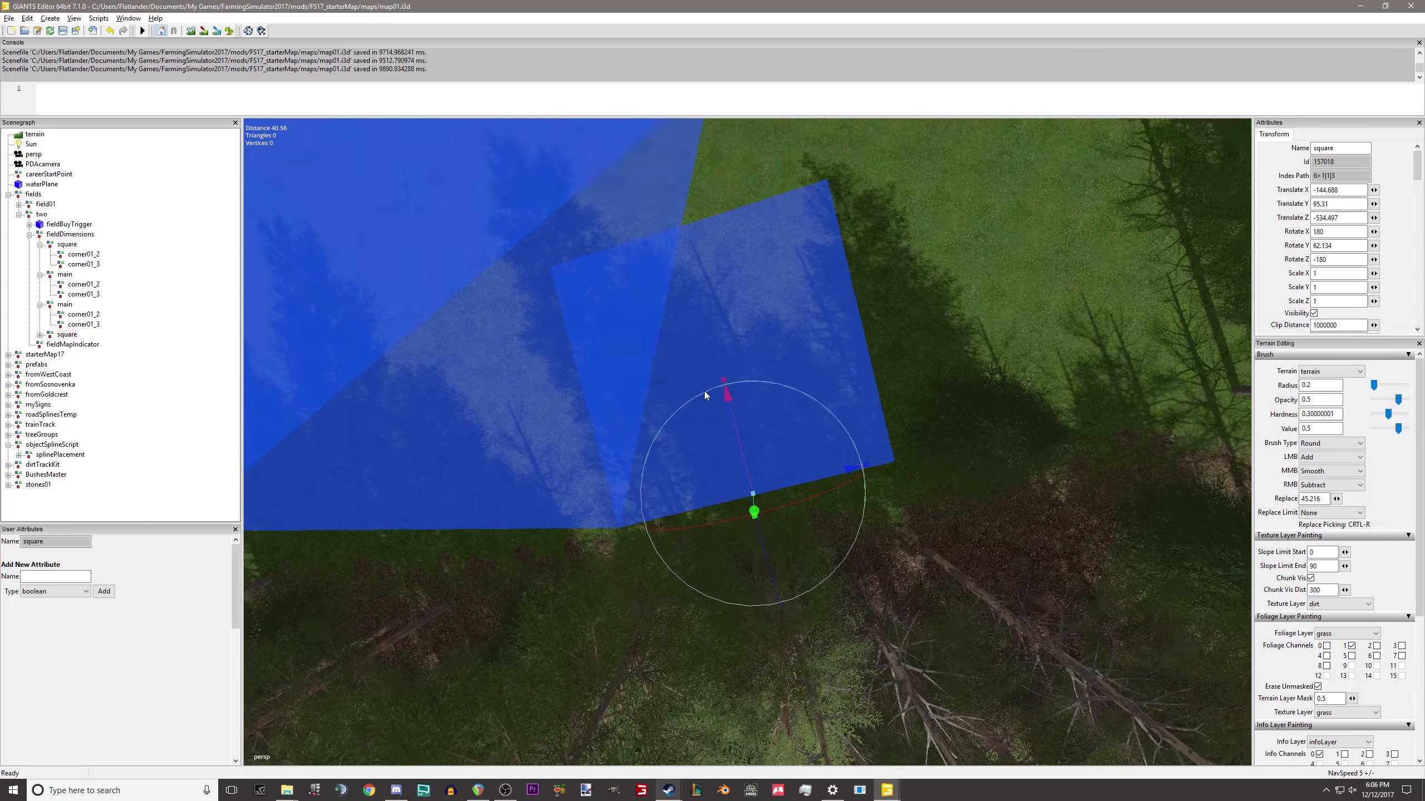
left_click_drag(704, 391, 728, 443, "alt")
middle_click_drag(728, 443, 722, 426, "alt")
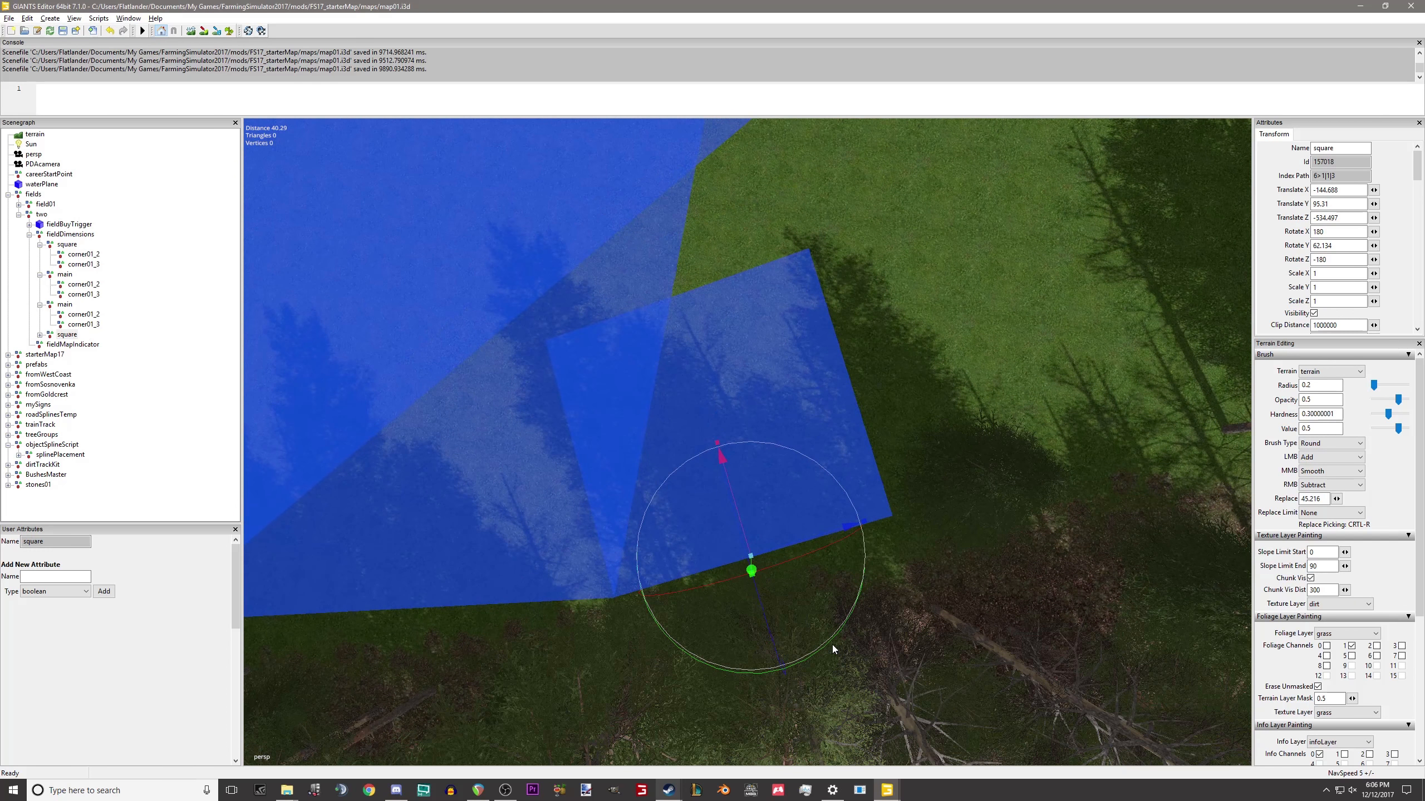
middle_click_drag(821, 646, 960, 521, "alt")
scroll(846, 621, "up", 2)
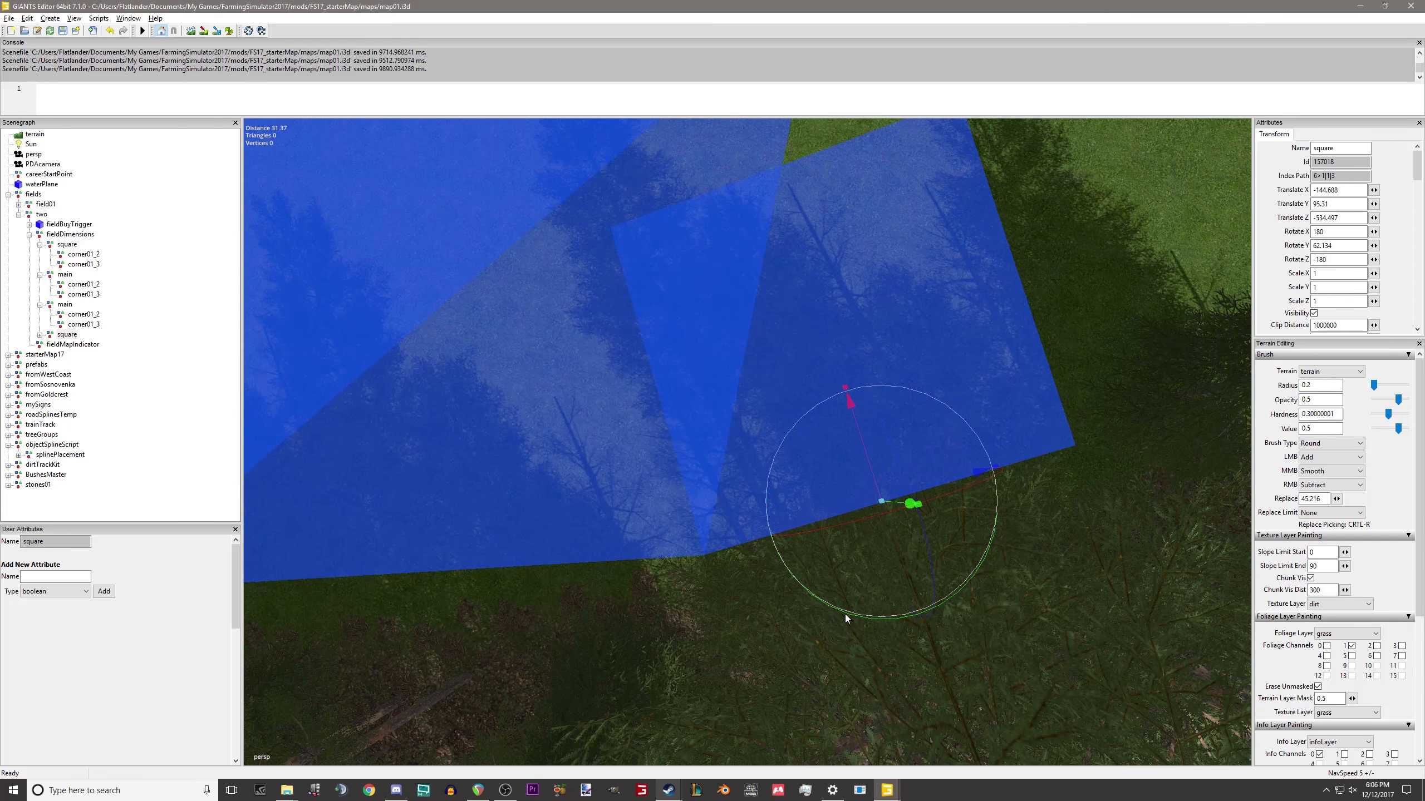
left_click_drag(845, 614, 819, 561, "alt")
left_click_drag(852, 638, 856, 641)
Duplicate the rotated square and slide the new copy along the tree line to about X -138.8, Z -541.7.
key("ctrl+d")
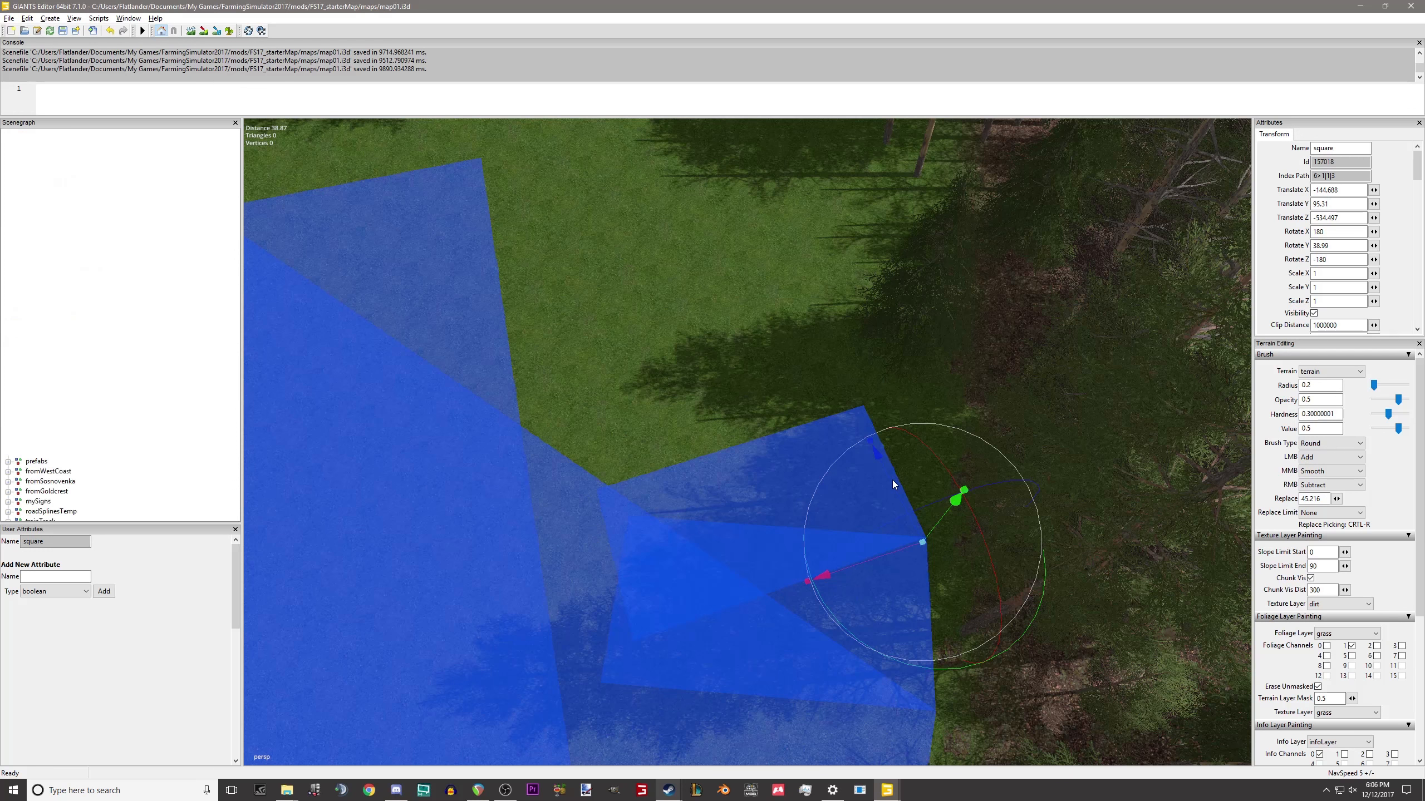
left_click_drag(891, 478, 862, 466)
scroll(862, 465, "up", 6)
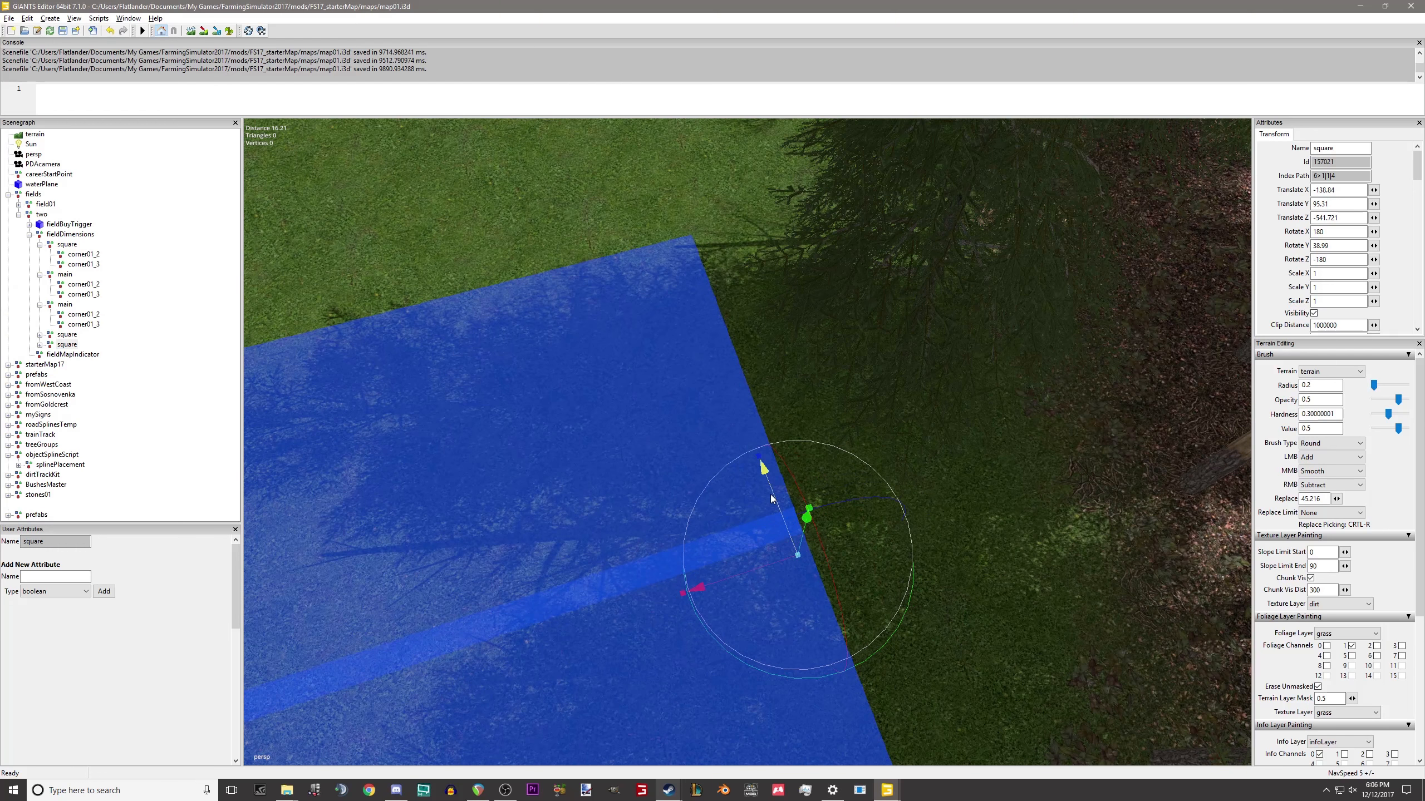
Nudge the newest square to about X -138.5, Z -542.2 and rotate it about Y to about 29.0.
left_click_drag(770, 495, 761, 487)
scroll(760, 486, "down", 6)
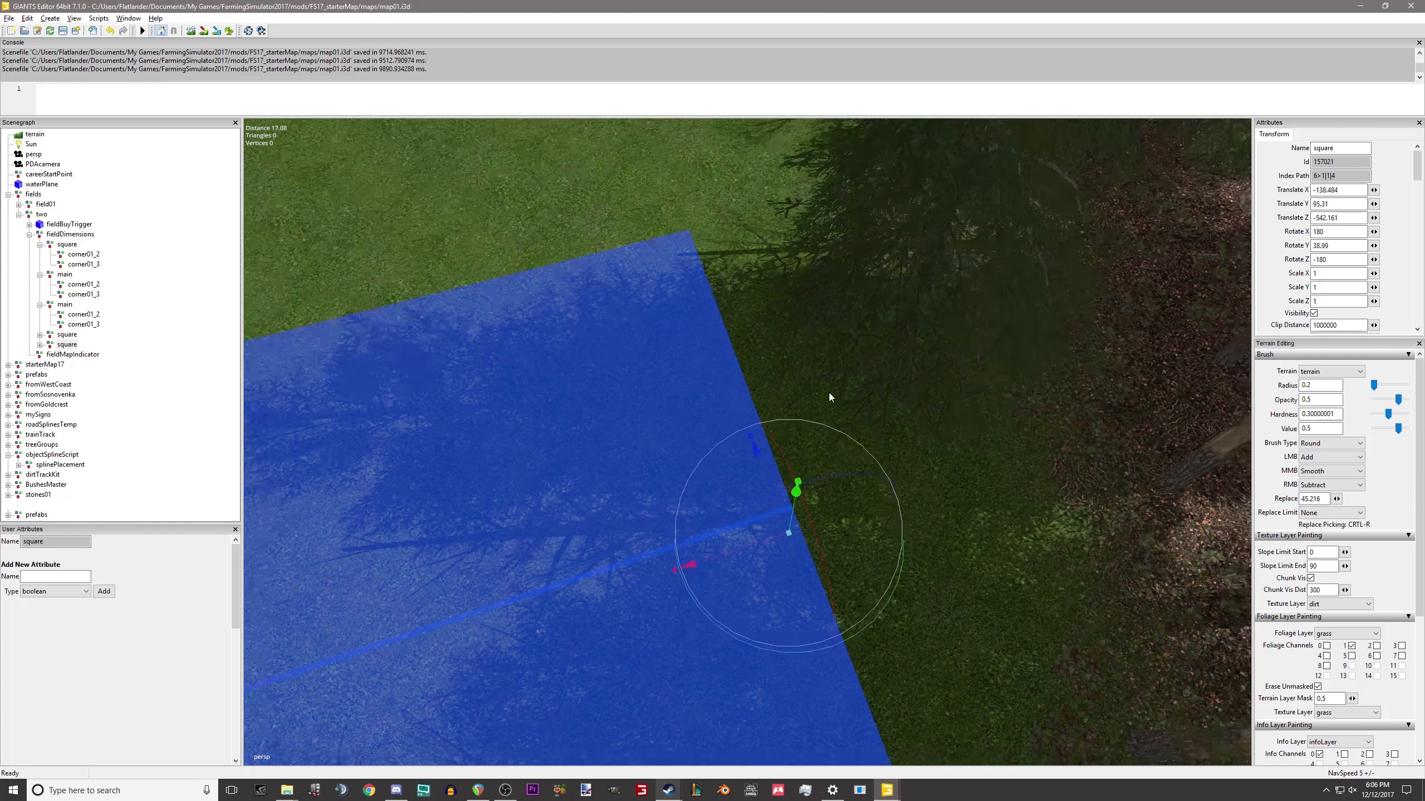
left_click_drag(860, 668, 887, 668)
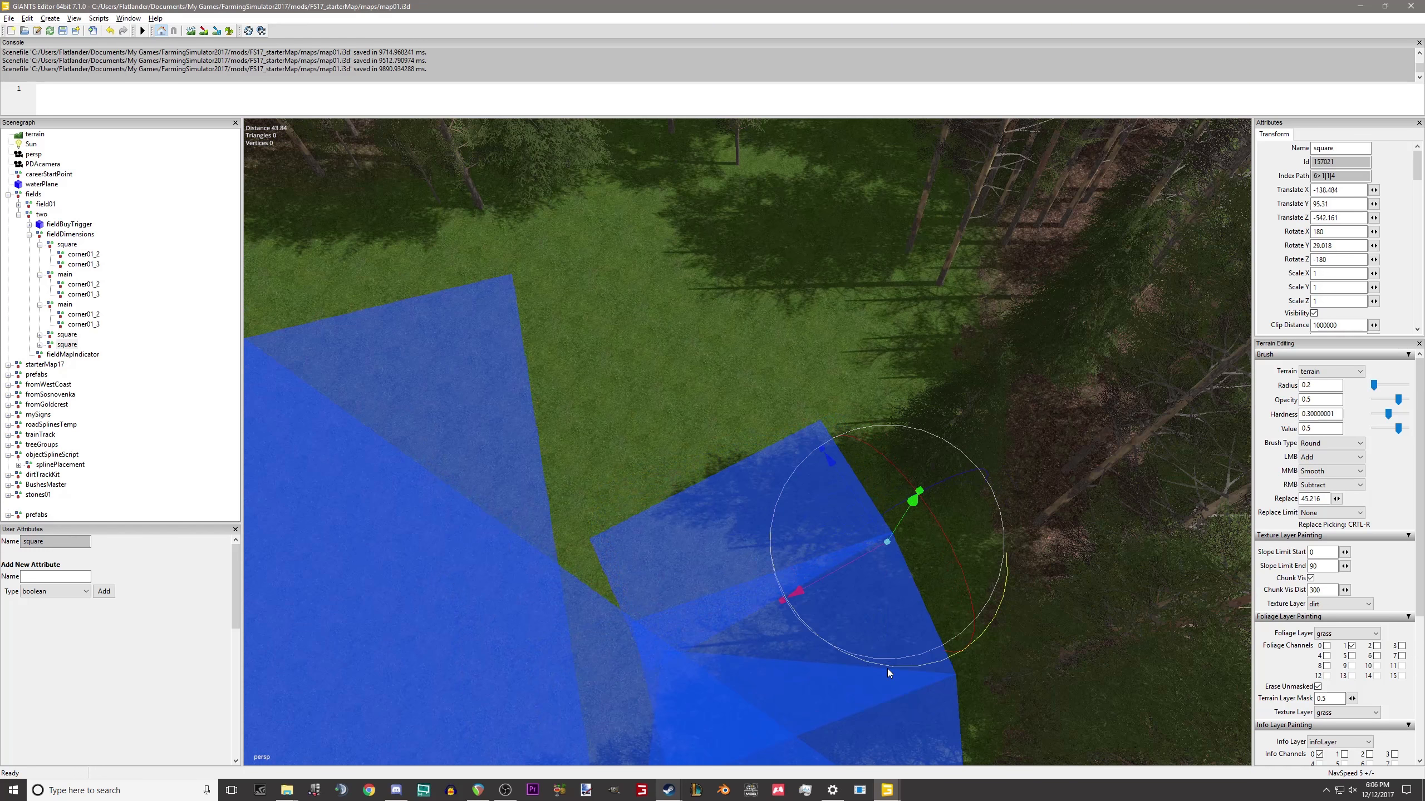
Move corner01_3 of the newest square along X to about 22.66 to close the gap beside the large dimension area.
left_click(40, 345)
left_click(83, 364)
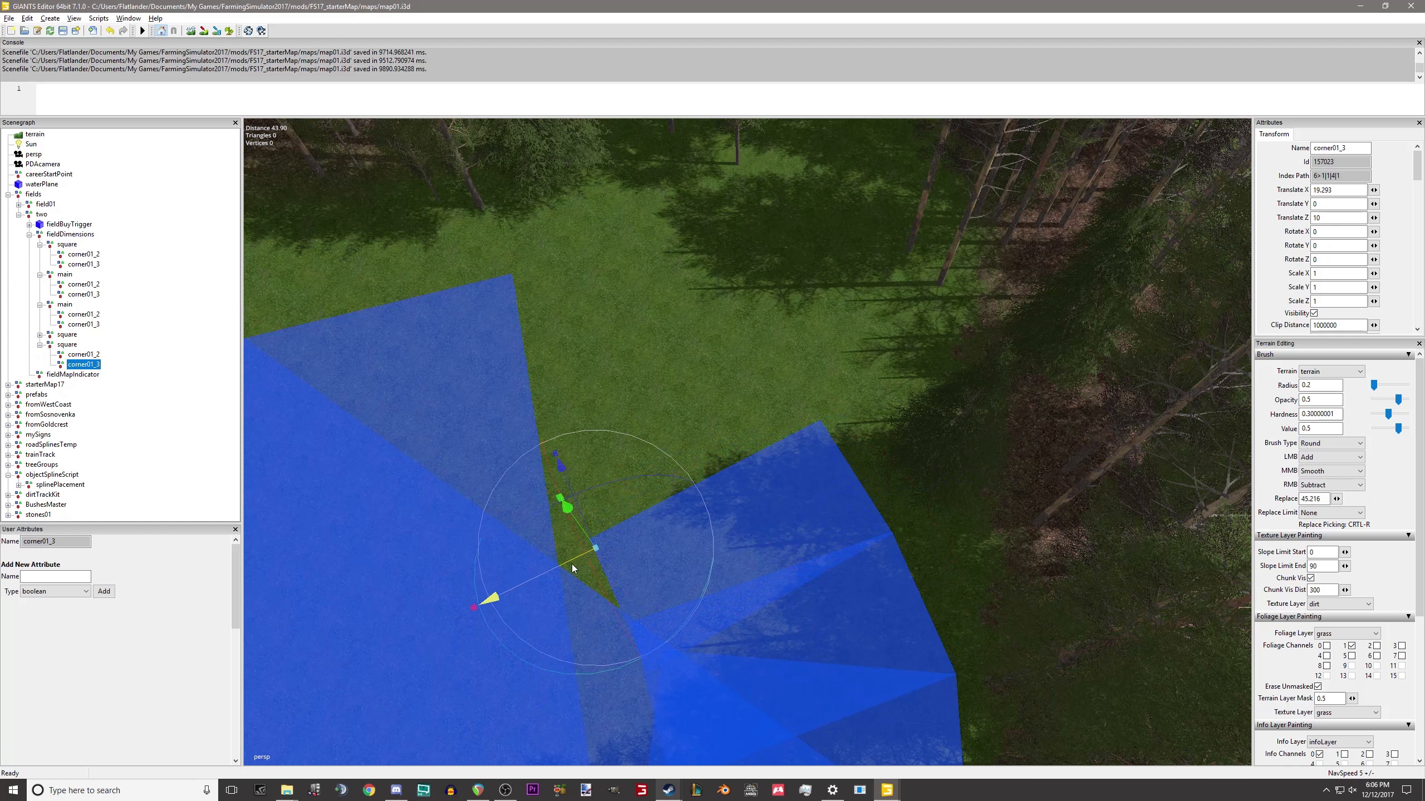
left_click_drag(563, 571, 520, 593)
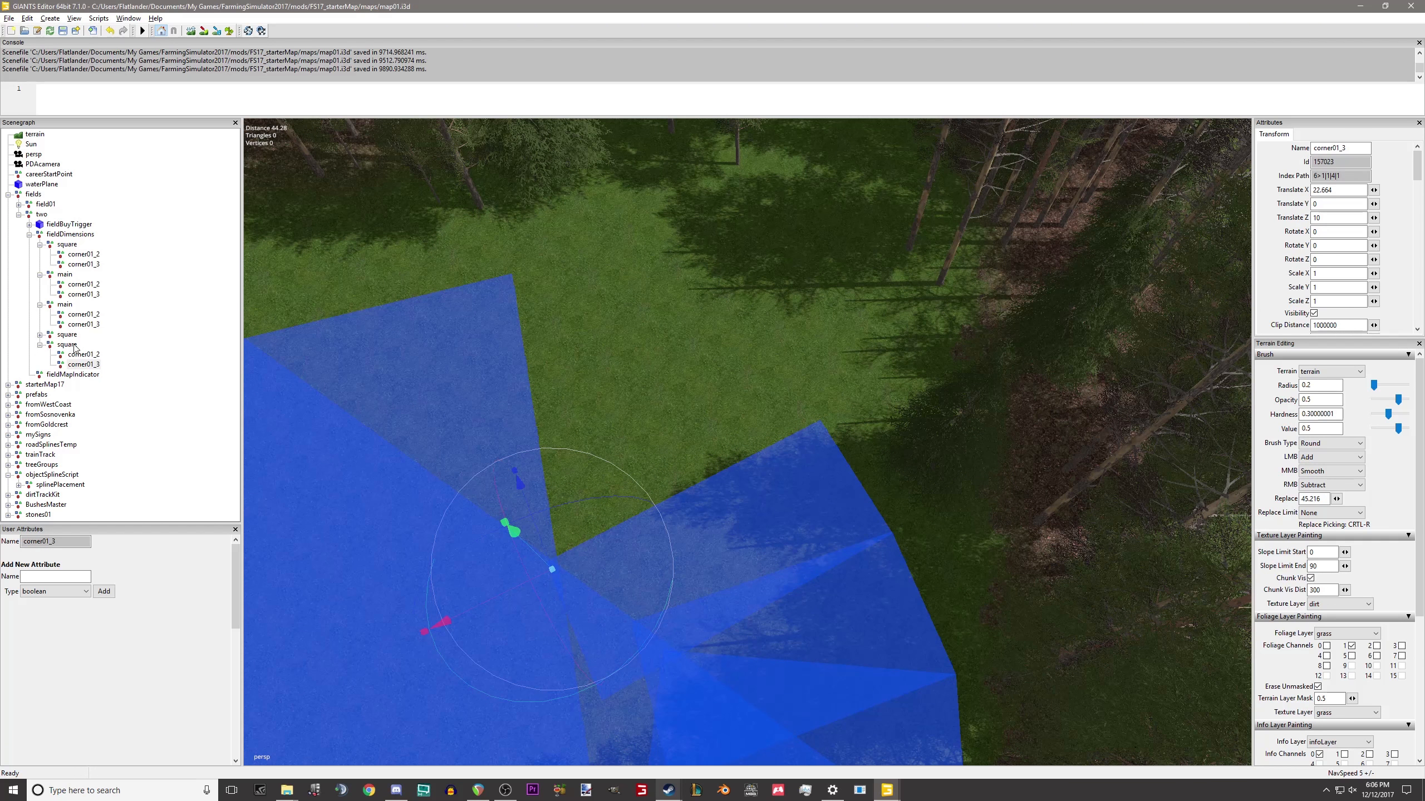
Duplicate the newest square and slide the copy along the tree line to about X -133.8, Z -550.6.
left_click(805, 548)
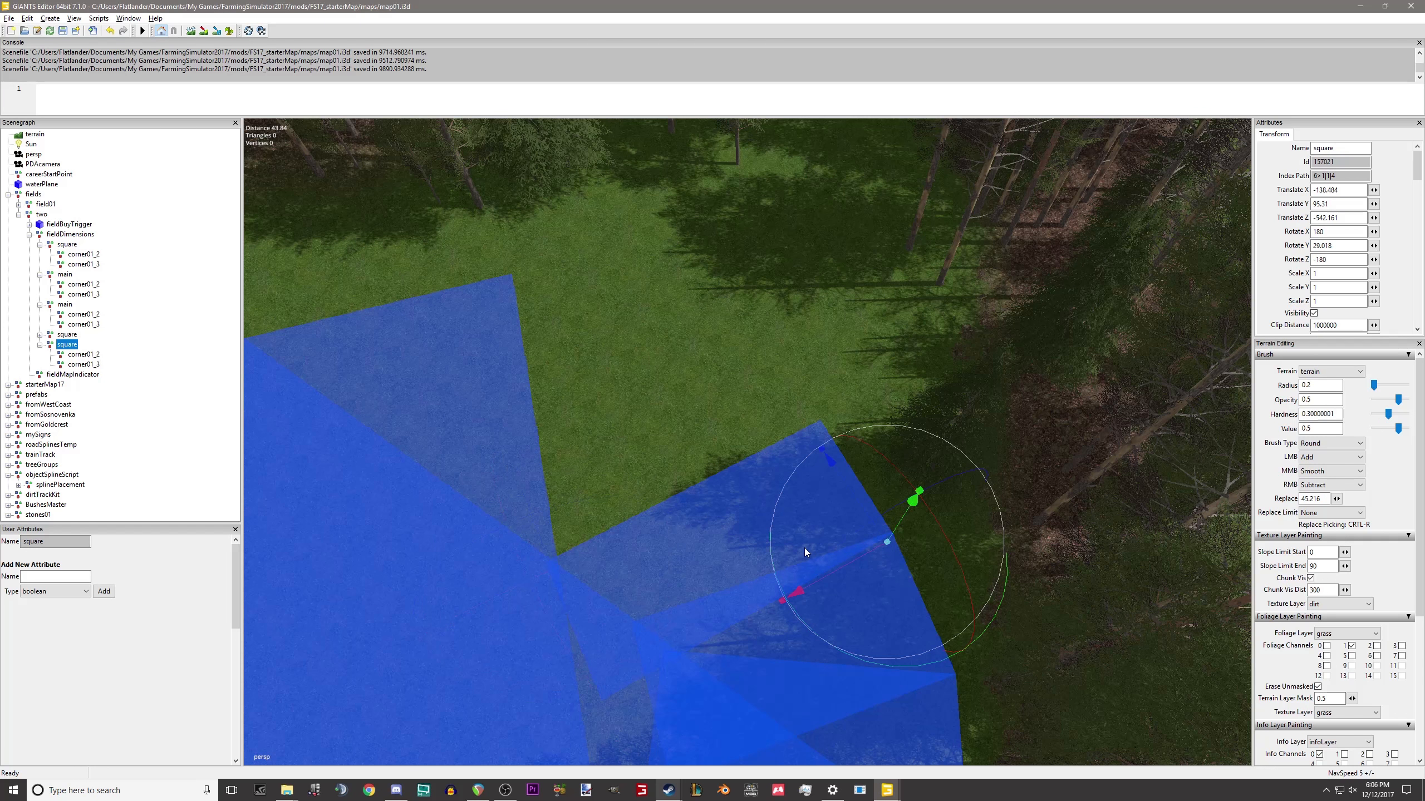
key("ctrl+d")
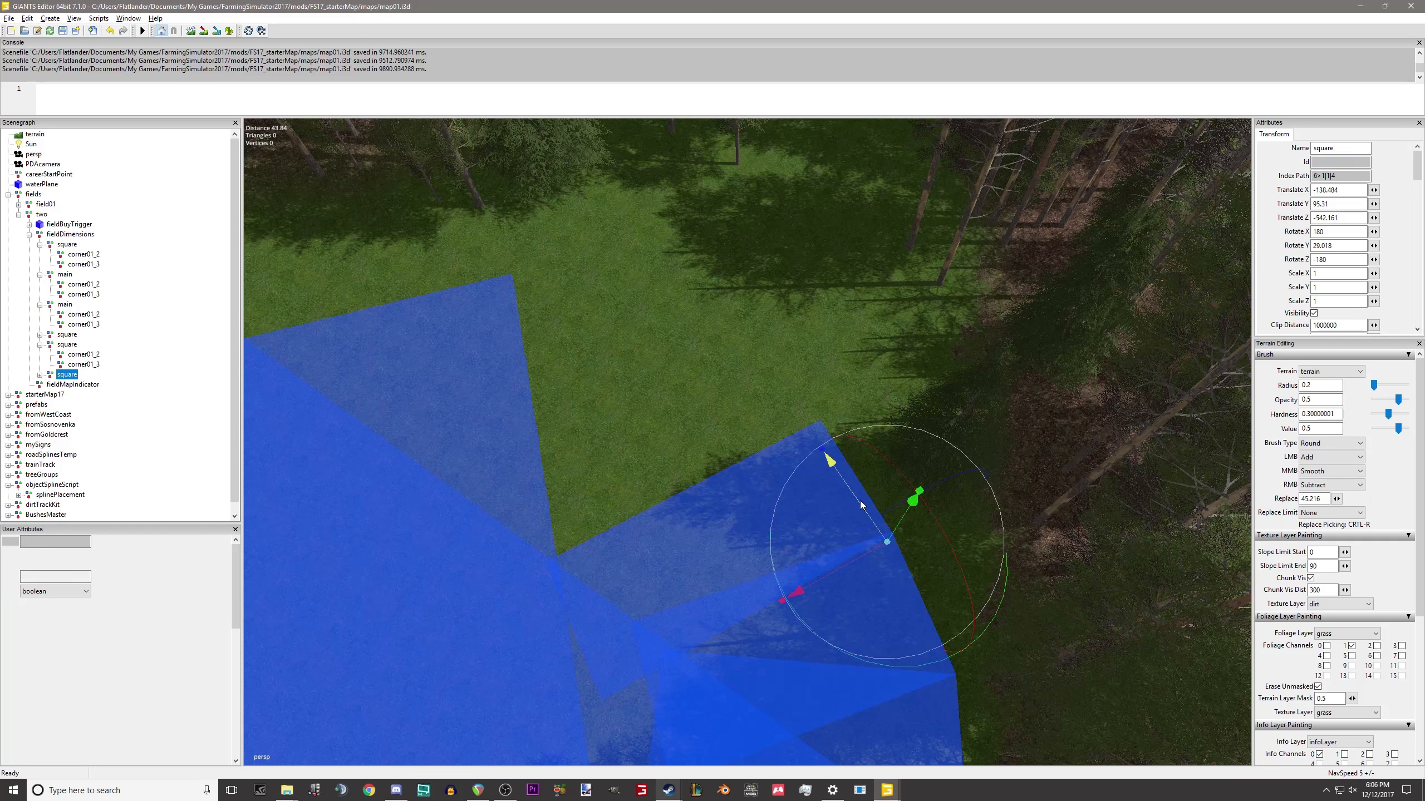
left_click_drag(853, 492, 789, 421)
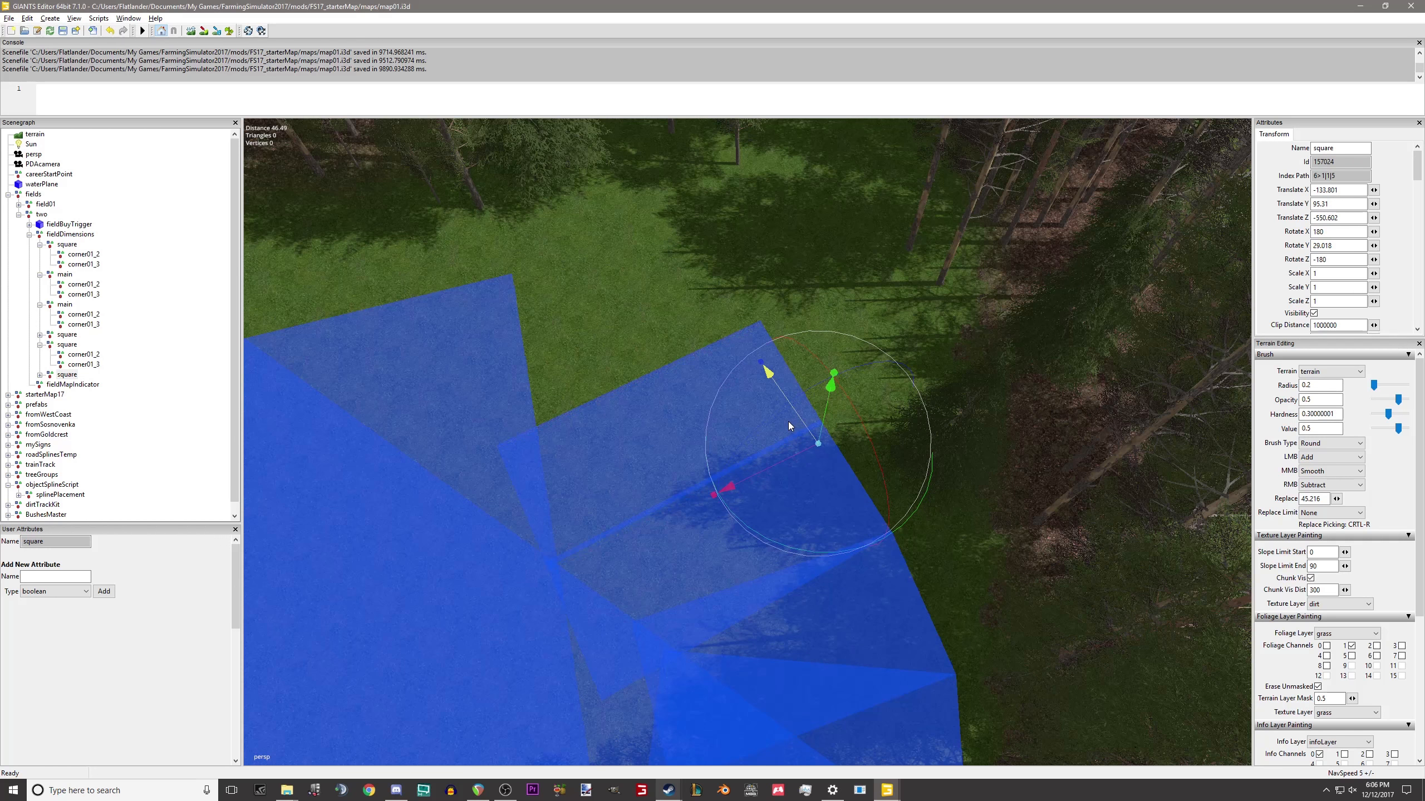
Rotate the newest square about its Y axis to about 13.5 to follow the curve of the tree line.
middle_click_drag(788, 420, 685, 439)
right_click_drag(686, 439, 430, 321)
middle_click_drag(635, 454, 694, 481)
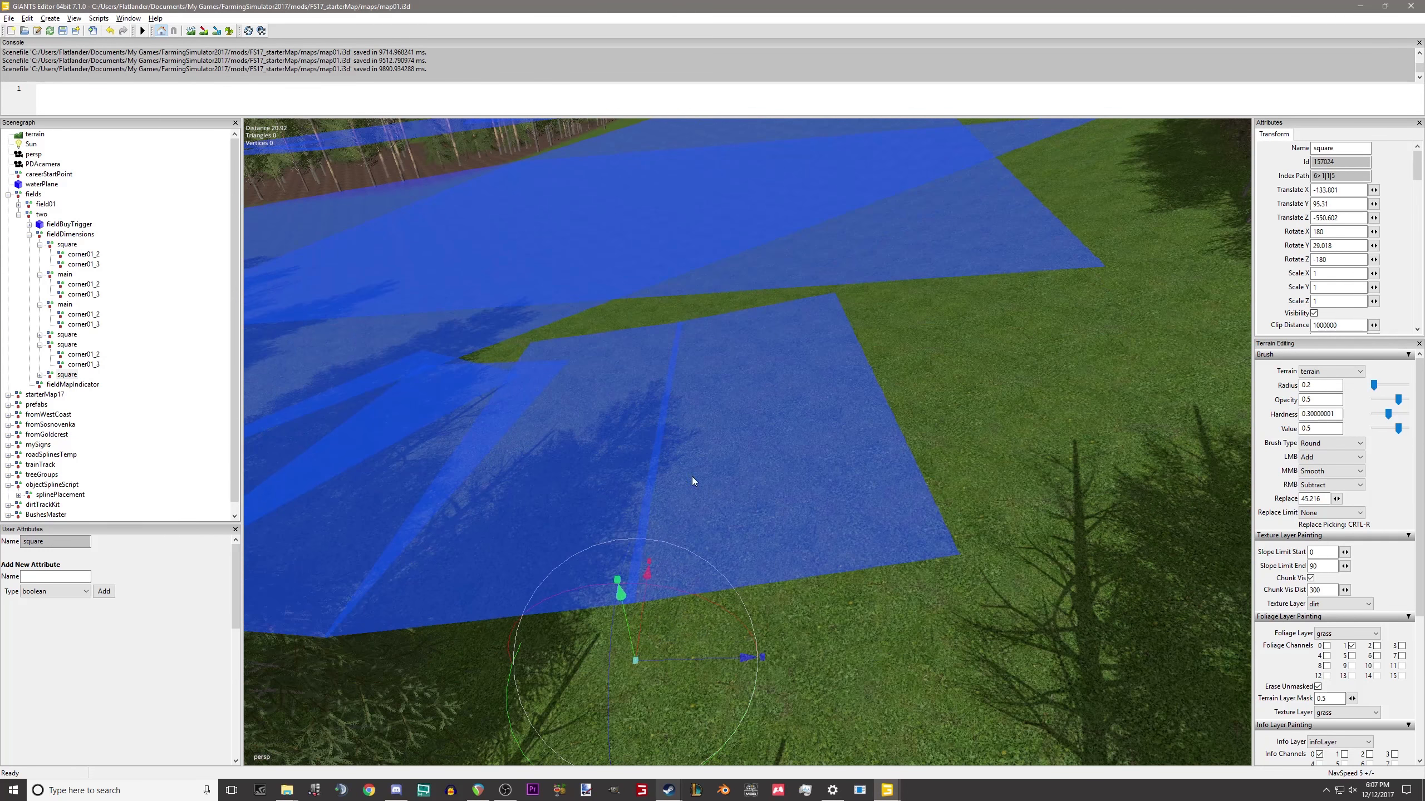
right_click_drag(665, 317, 900, 414)
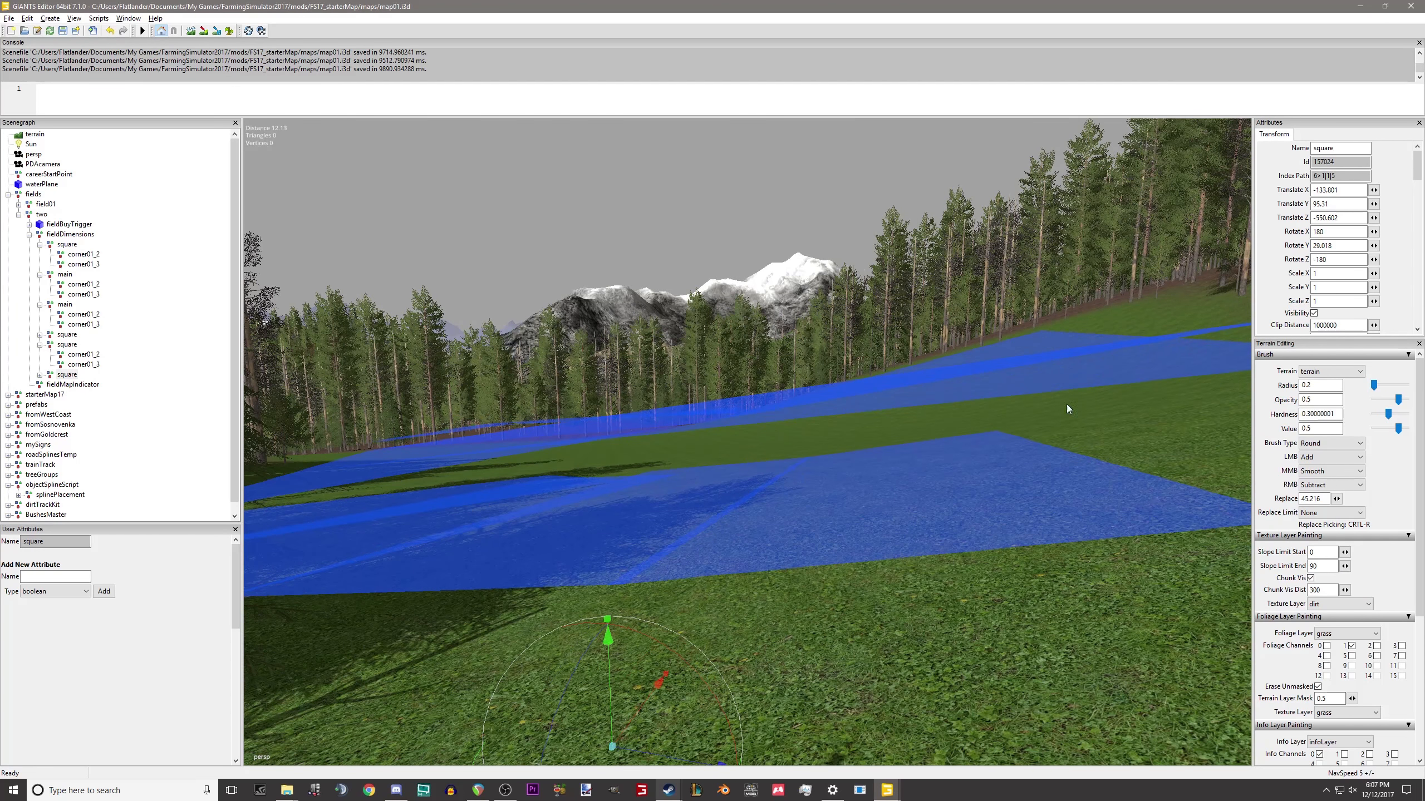
right_click_drag(1058, 372, 854, 766)
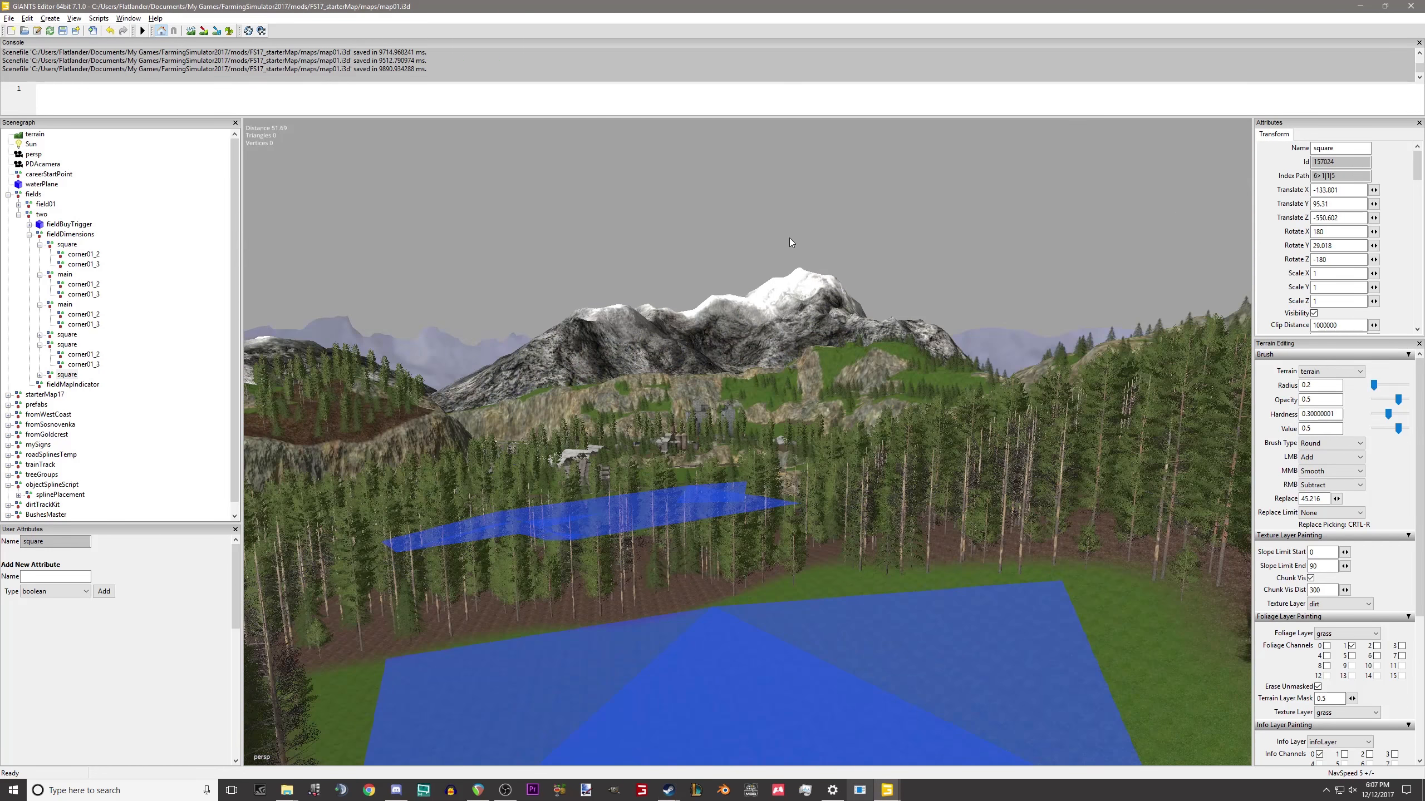
right_click_drag(789, 240, 829, 423)
right_click_drag(973, 184, 761, 536)
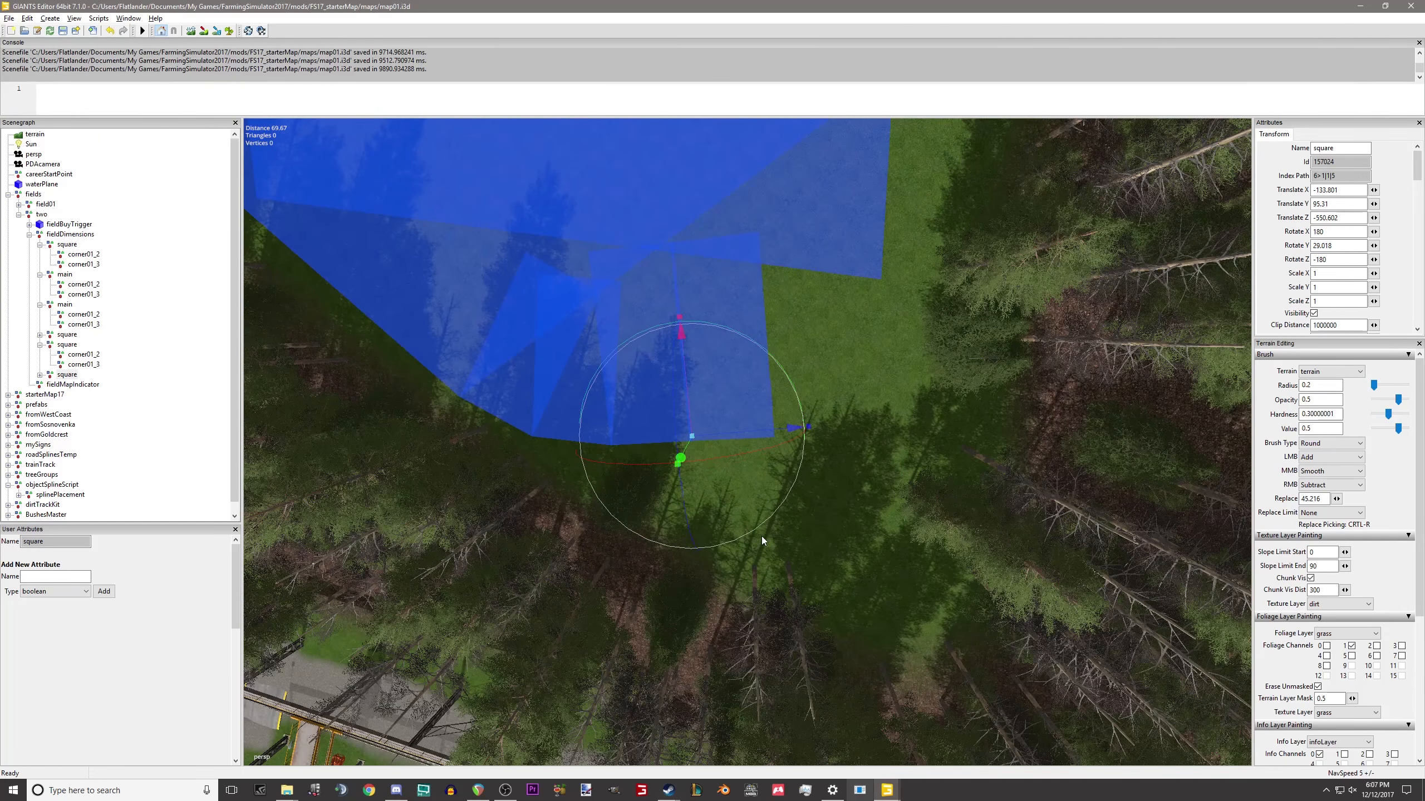
right_click_drag(740, 429, 721, 496)
left_click_drag(720, 496, 740, 474)
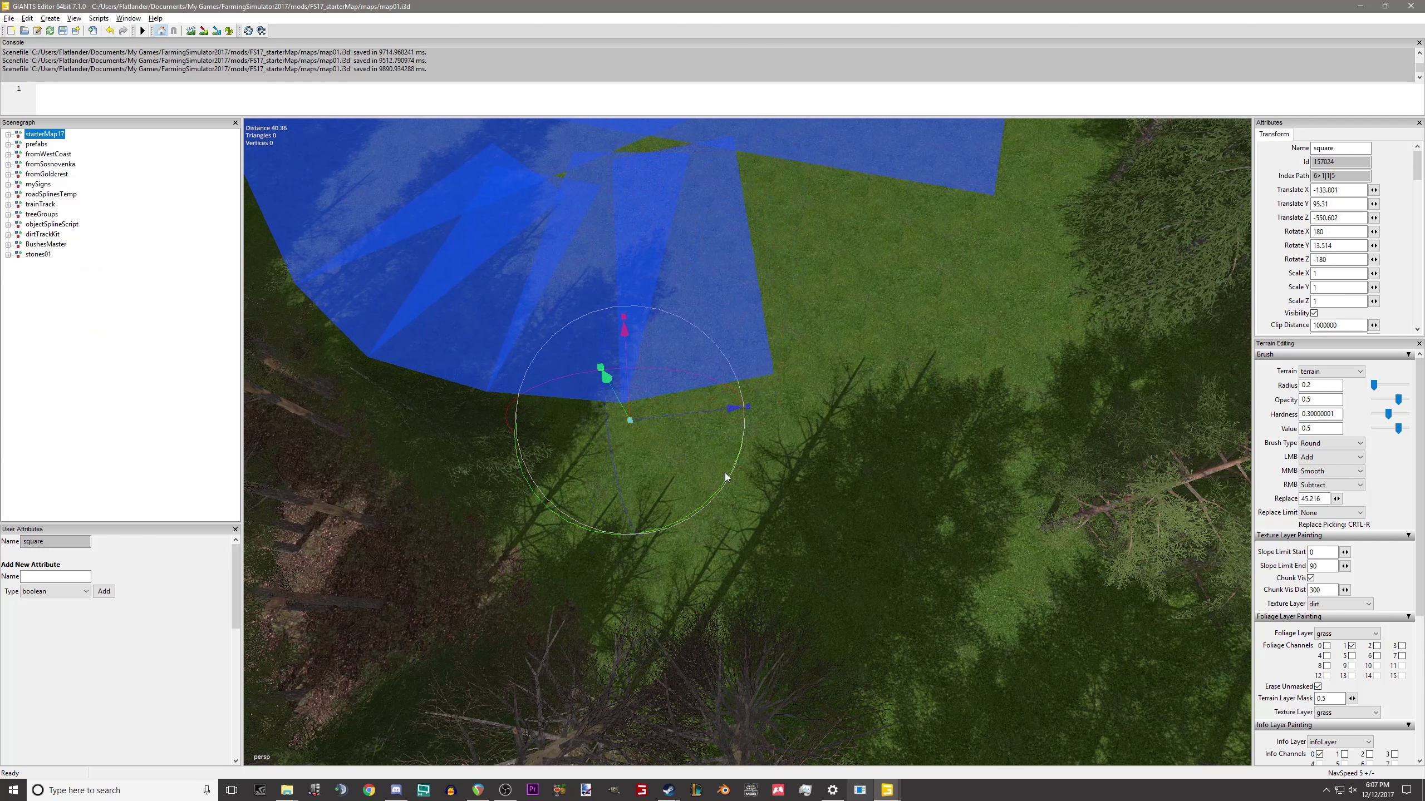
Duplicate the rotated square, slide the copy to about X -131.5, Z -560.0, and rotate it about Y to about -2.2.
key("ctrl+d")
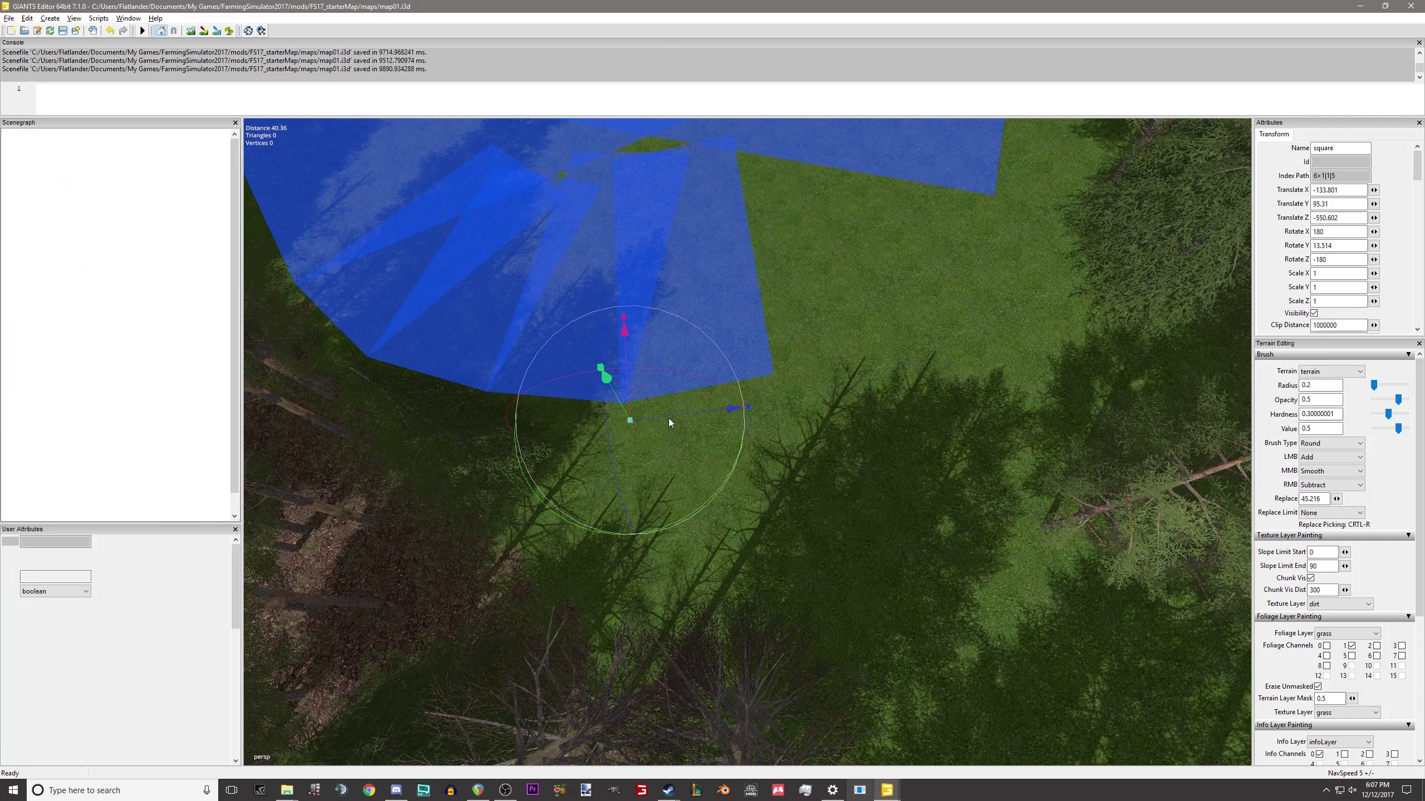
left_click_drag(664, 418, 770, 412)
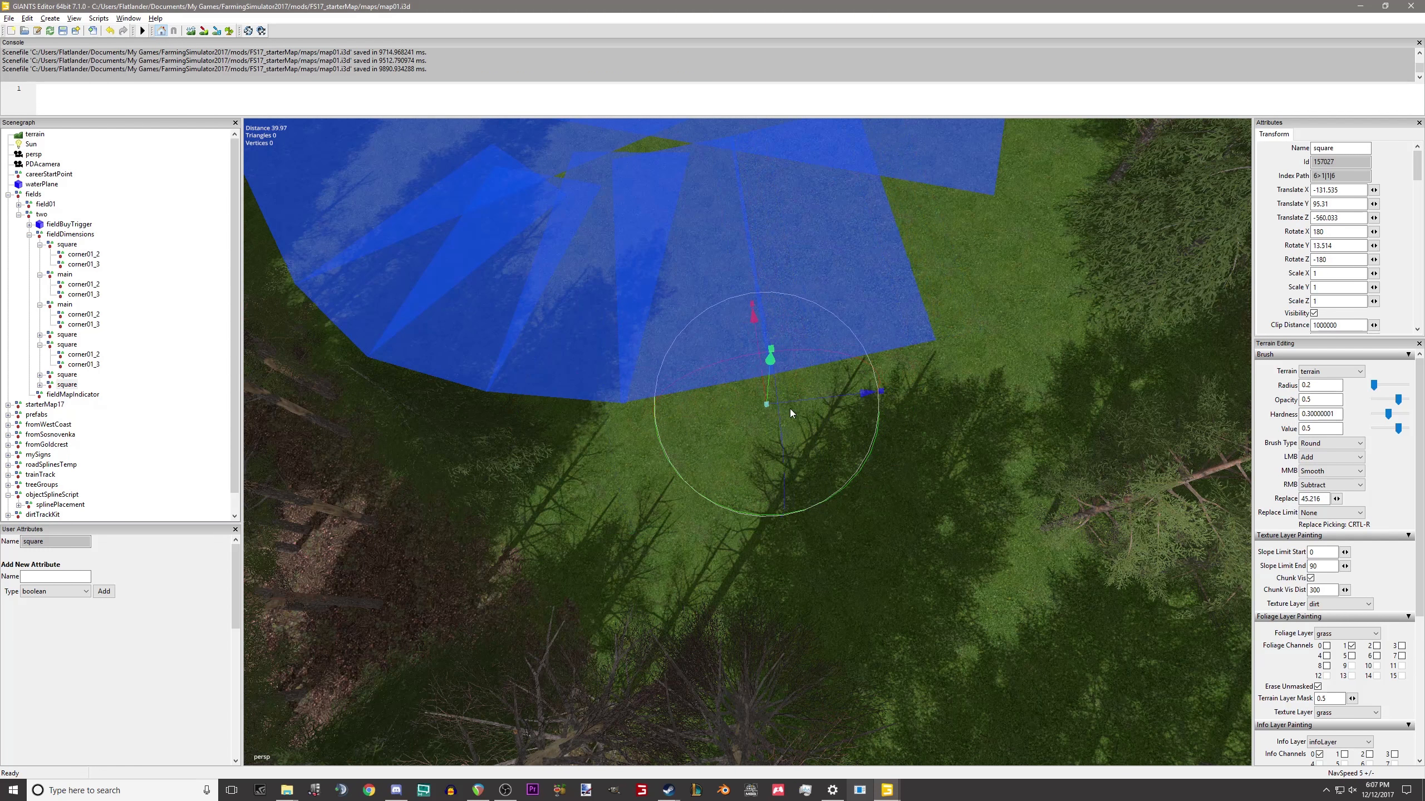
middle_click_drag(791, 408, 746, 644, "alt")
left_click_drag(763, 606, 802, 592)
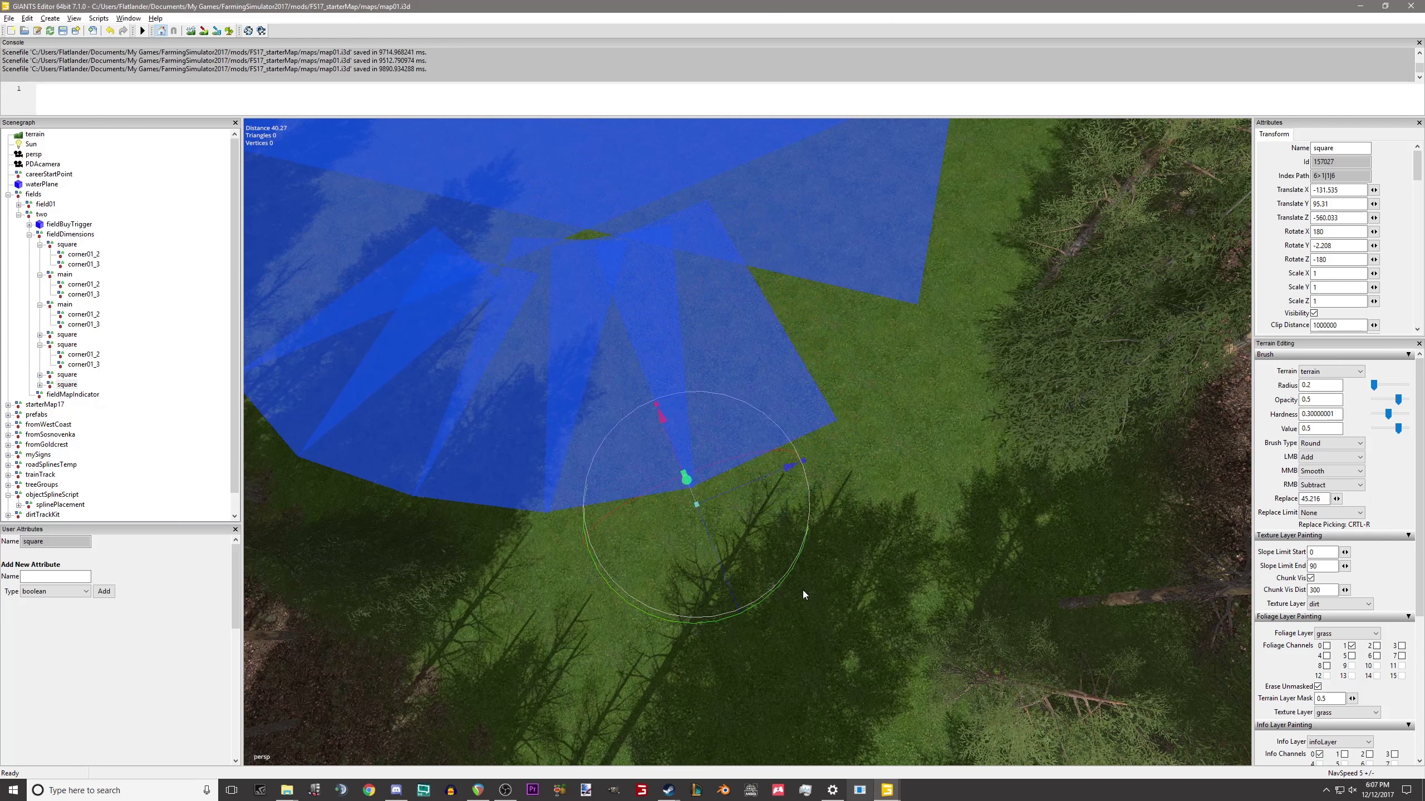
Duplicate the square again and slide the new copy along the clearing's edge to about X -131.9, Z -569.8.
middle_click_drag(803, 590, 685, 787, "alt")
key("ctrl+d")
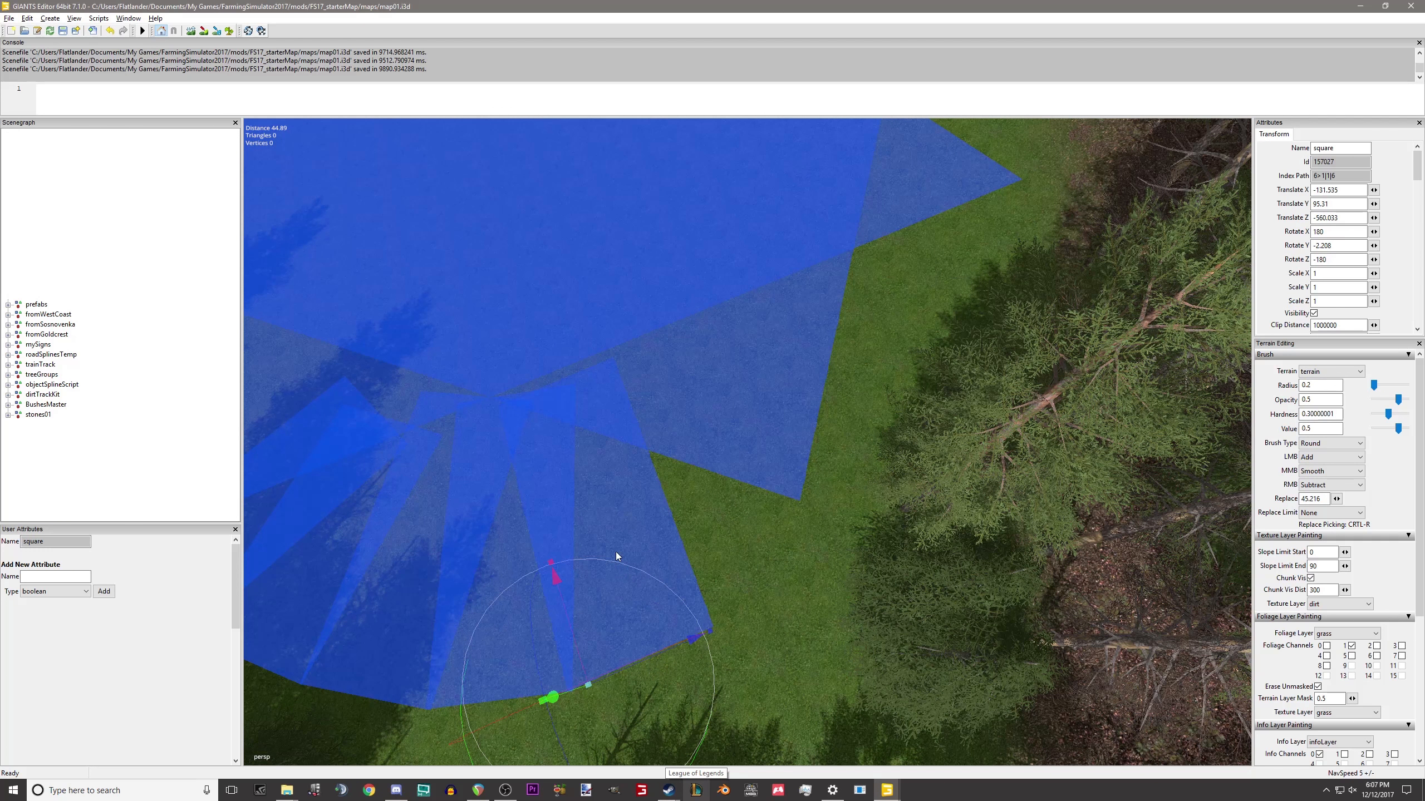
middle_click_drag(616, 552, 590, 480, "alt")
middle_click_drag(610, 577, 686, 477, "alt")
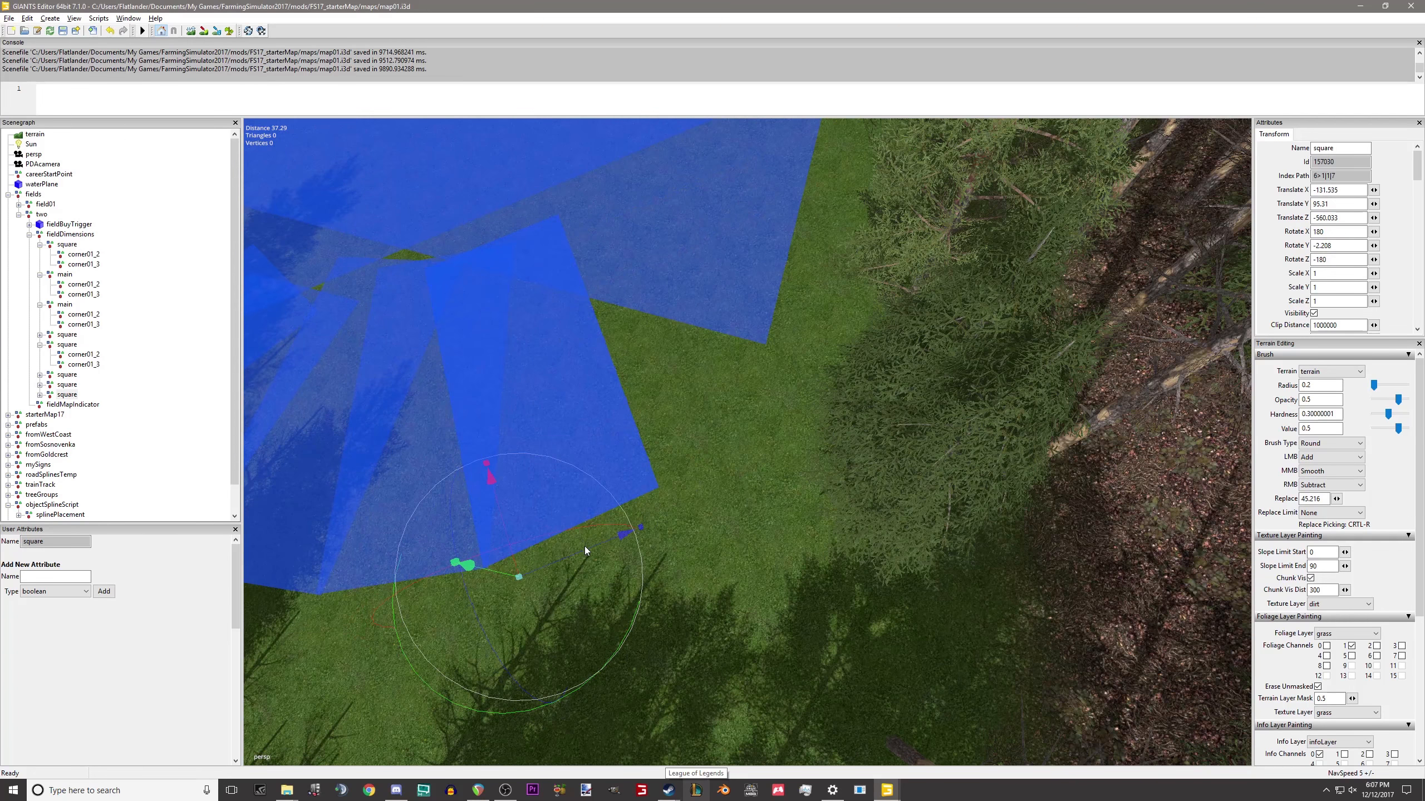
left_click_drag(585, 545, 688, 492)
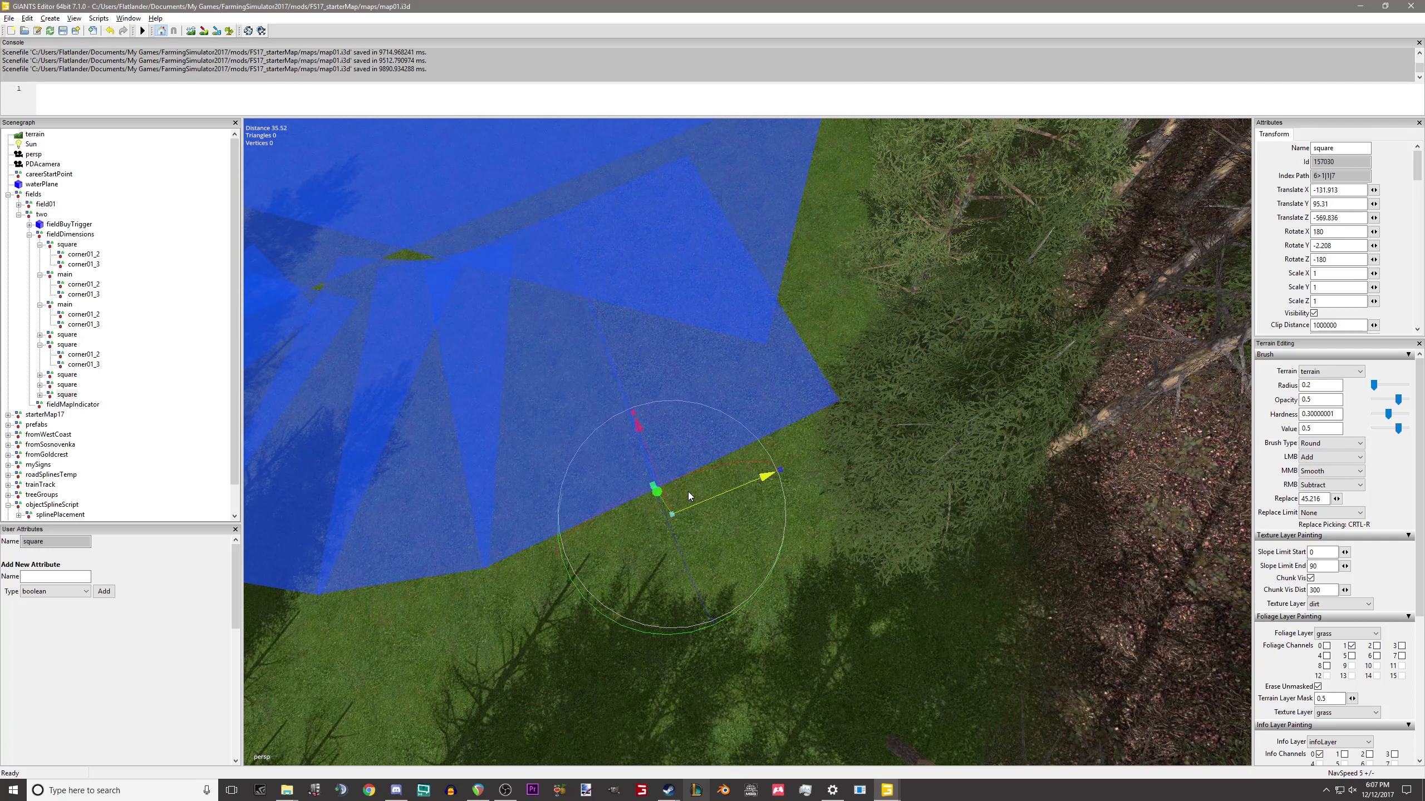
Rotate the newest square about its Y axis to about -32.9 to follow the bend in the tree line.
left_click_drag(753, 600, 884, 569)
middle_click_drag(622, 455, 784, 579, "alt")
left_click_drag(783, 579, 770, 578)
Duplicate the square at the bend and slide the copy along the clearing's edge to about X -136.9, Z -577.5.
middle_click_drag(712, 393, 833, 758, "alt")
scroll(866, 413, "down", 8)
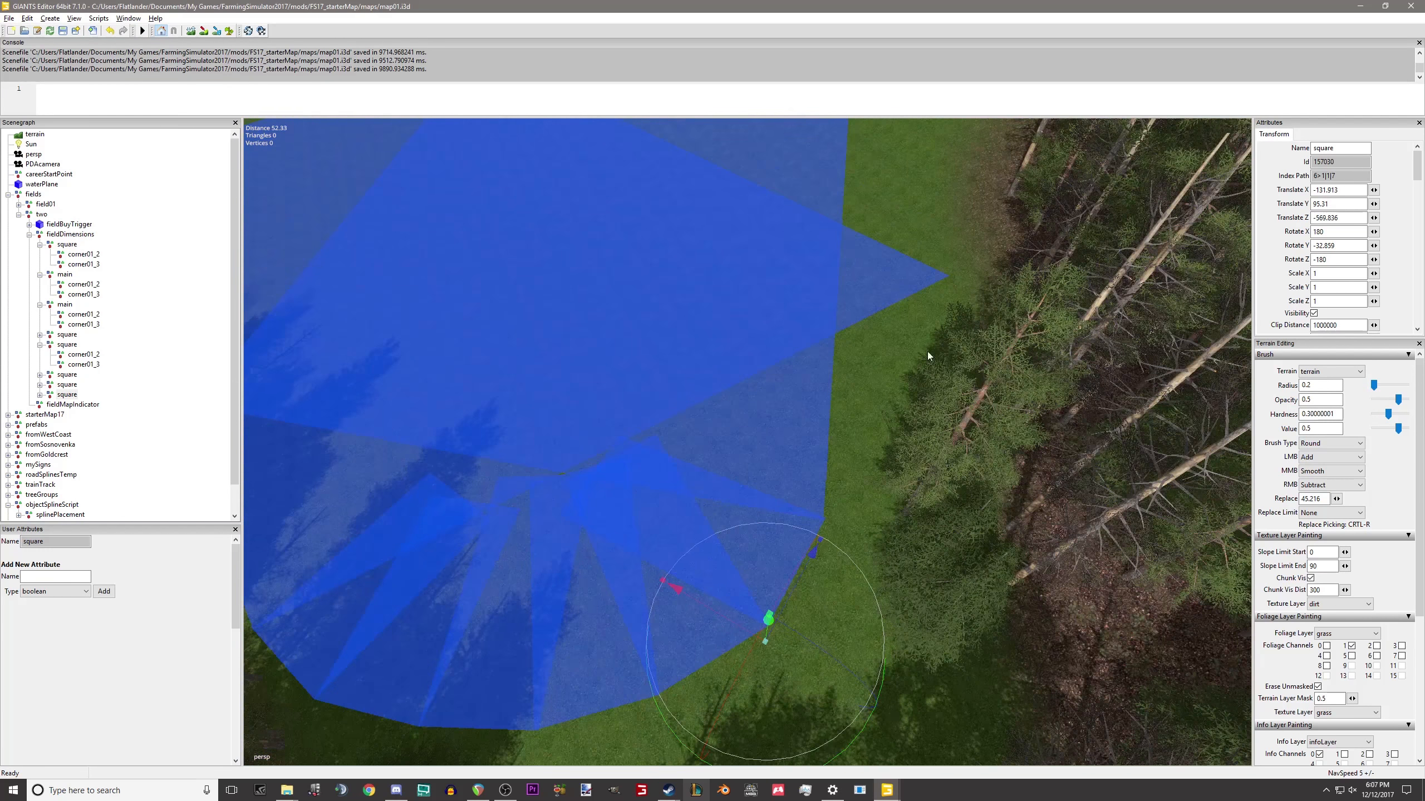
middle_click_drag(756, 463, 771, 581, "alt")
scroll(871, 435, "up", 2)
left_click_drag(870, 435, 866, 461, "alt")
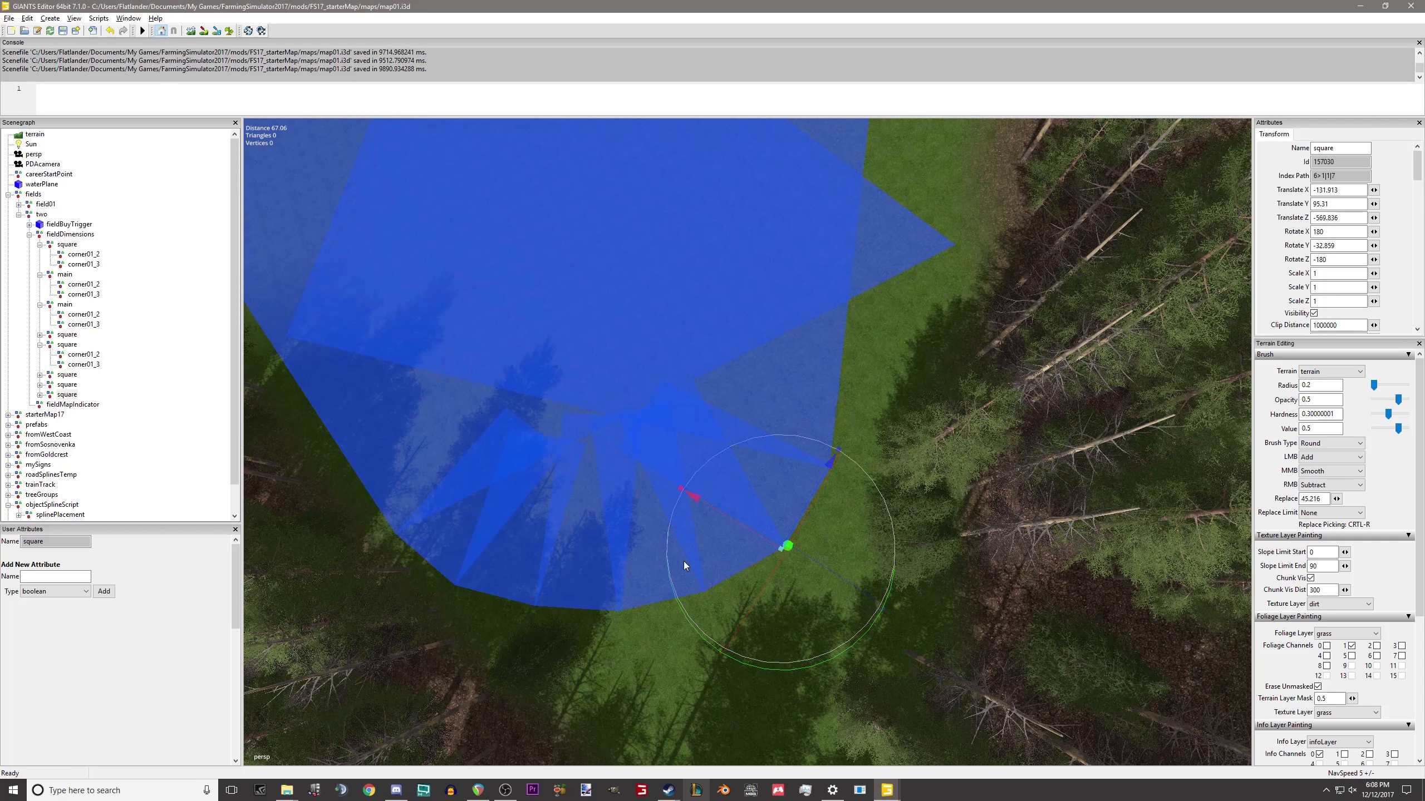
scroll(829, 519, "up", 3)
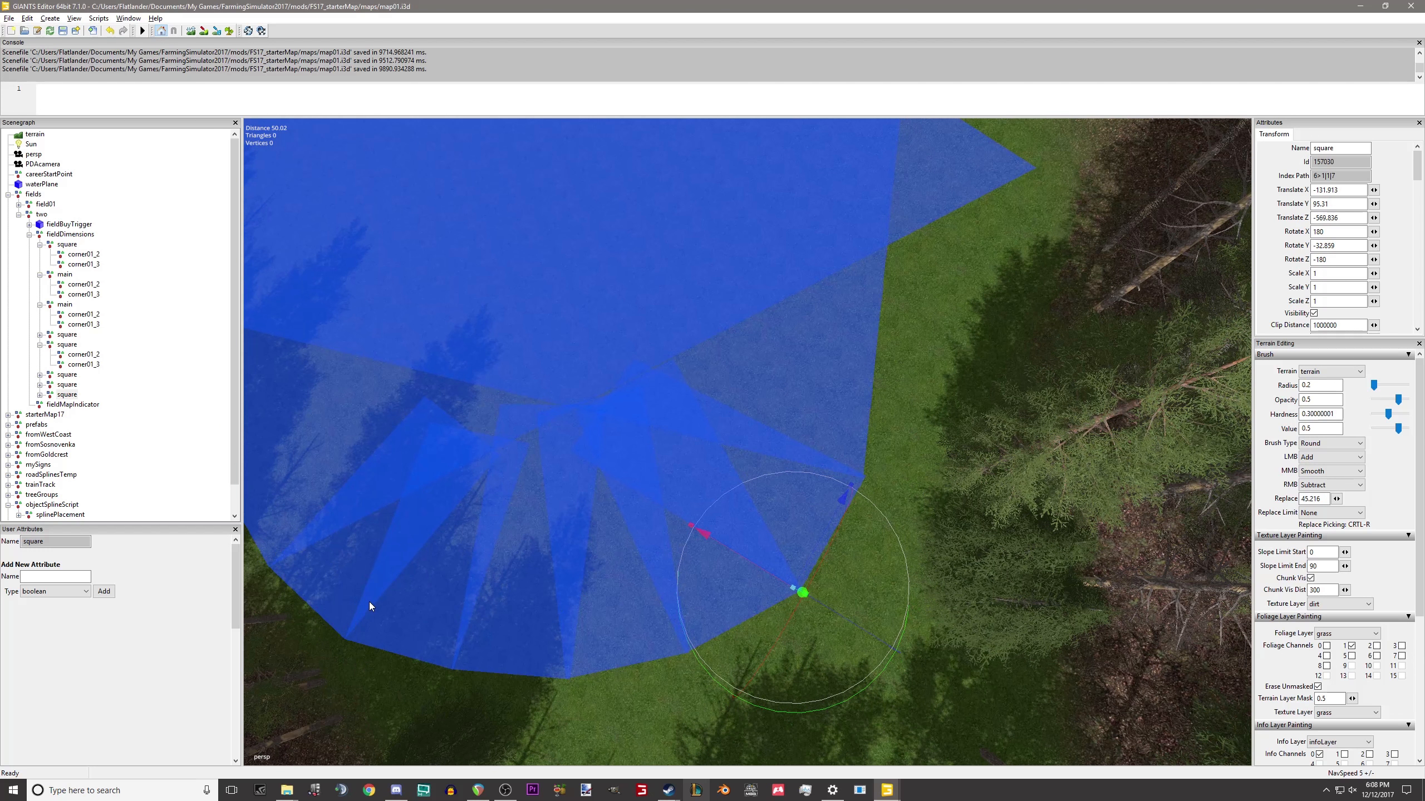
left_click_drag(368, 602, 788, 370, "alt")
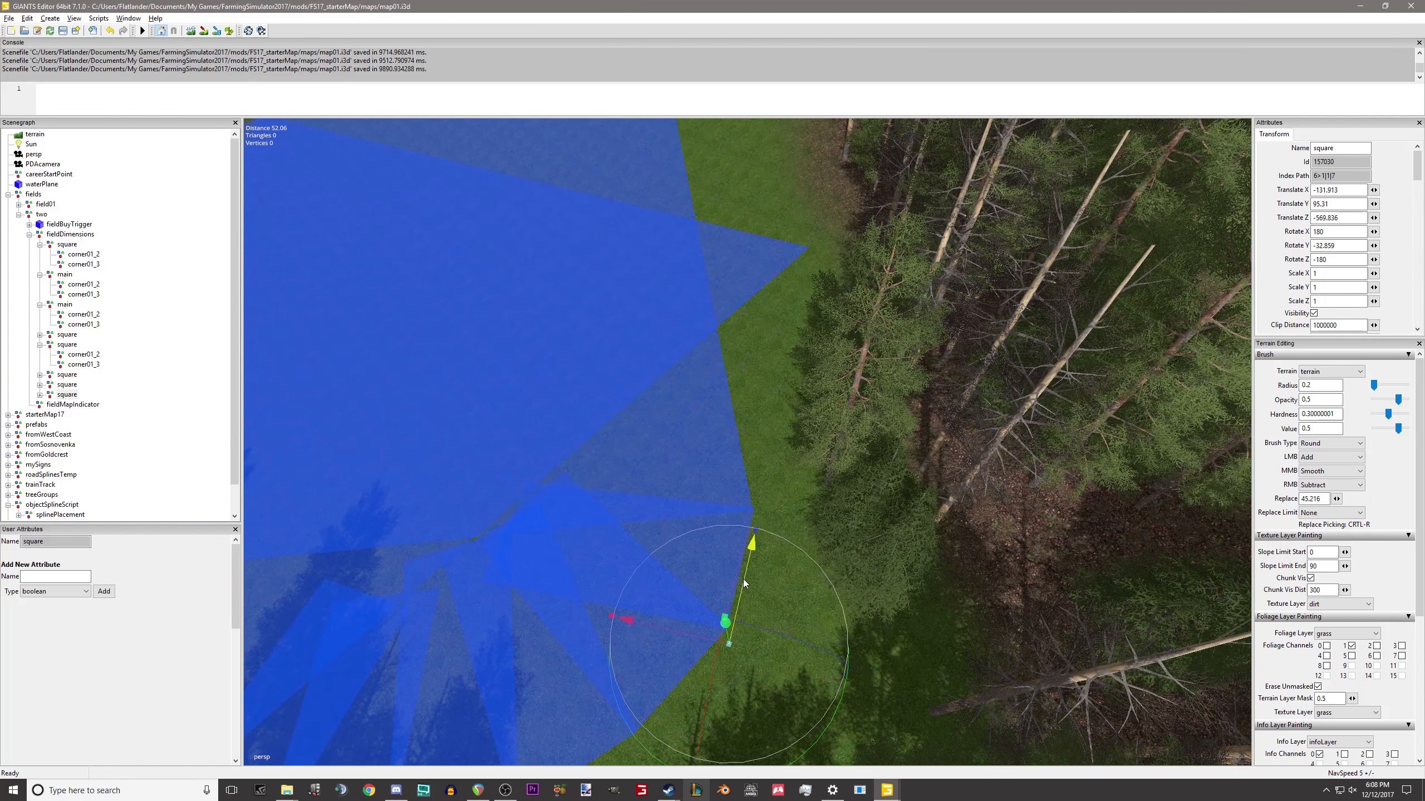
mouse_move(743, 580)
left_mouse_down()
mouse_move(774, 496)
mouse_move(746, 584)
left_mouse_up()
key("ctrl+d")
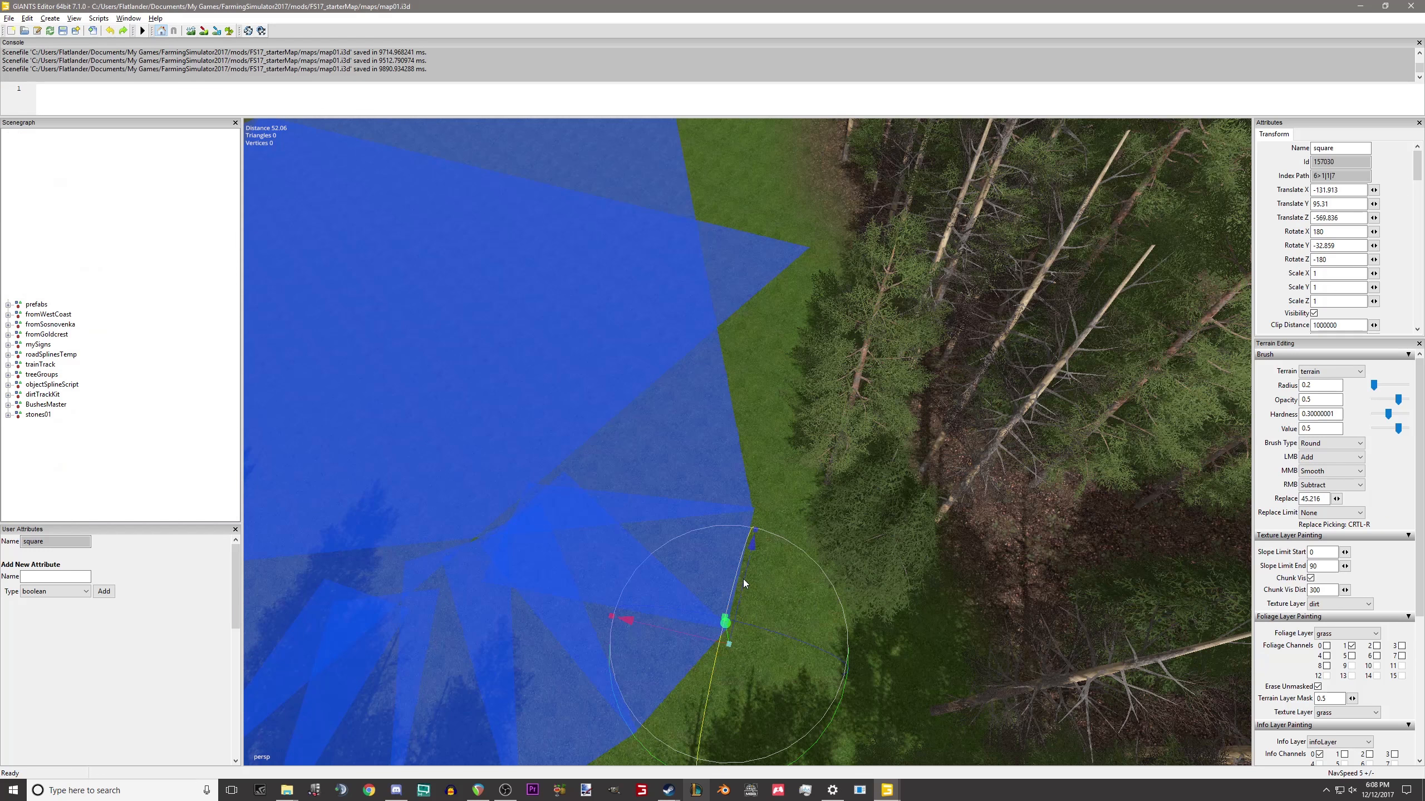
left_click_drag(744, 581, 777, 497)
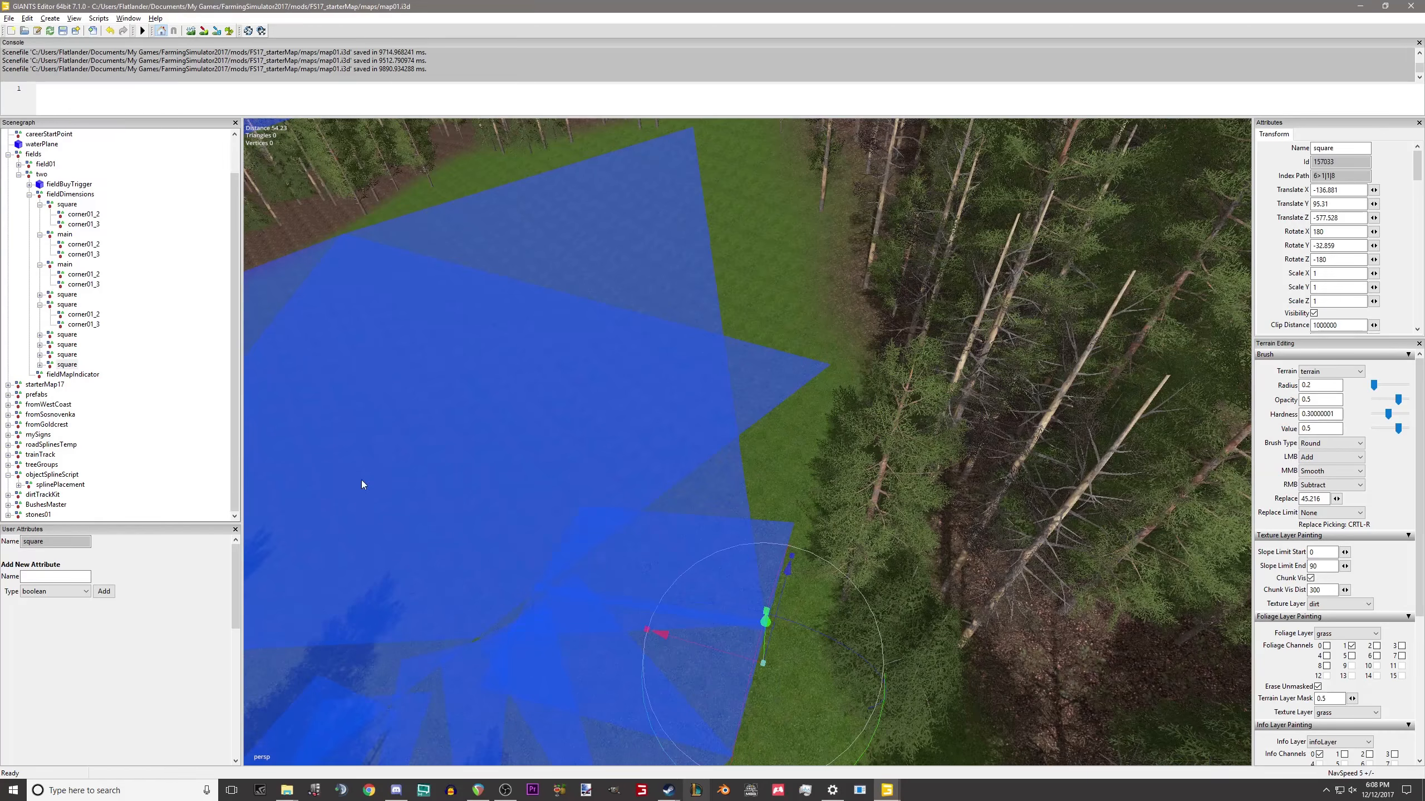
Stretch the newest square along the clearing's edge by moving its corner01_2 along Z to about 32.1.
left_click(40, 364)
key("Down")
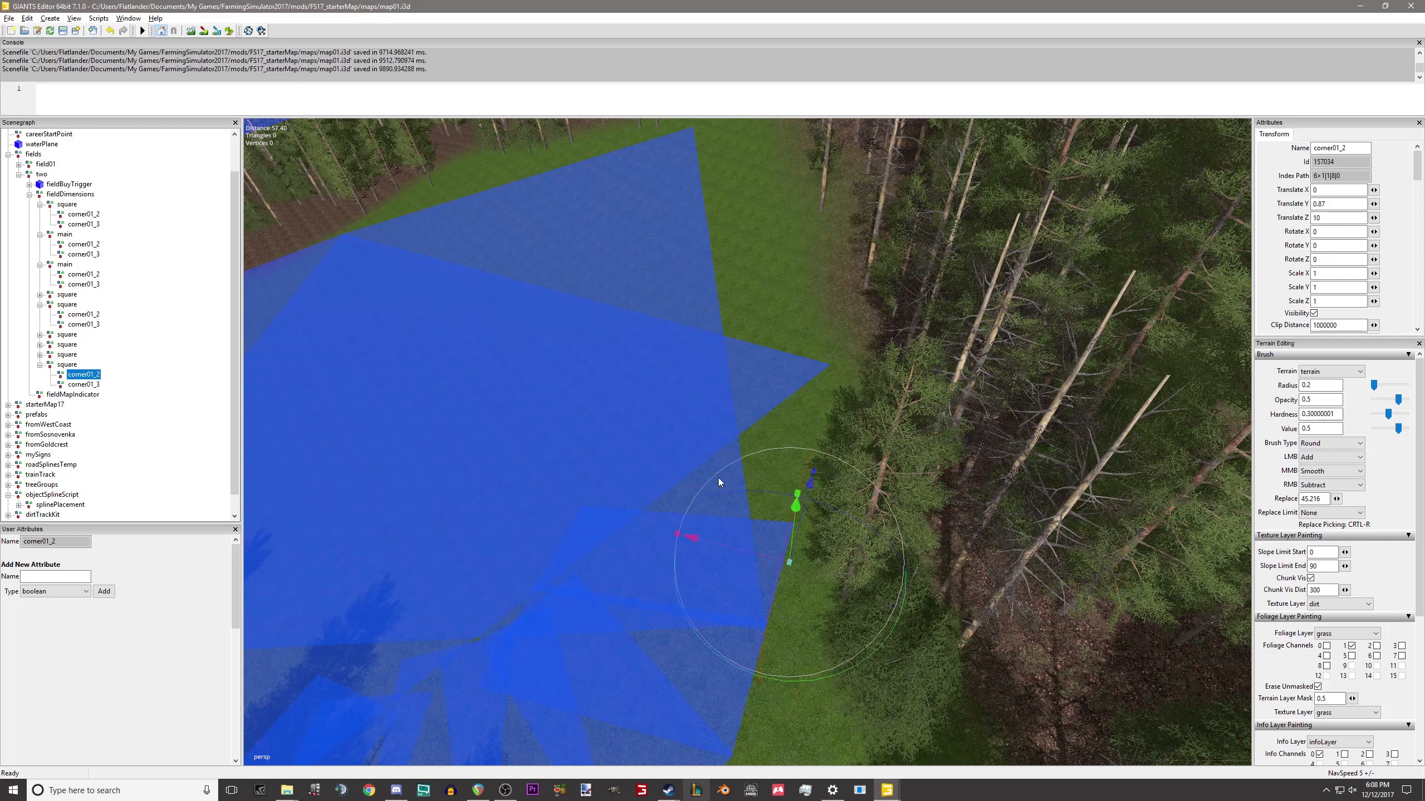
middle_click_drag(843, 393, 792, 469, "alt")
right_click_drag(792, 469, 1108, 281, "alt")
middle_click_drag(1109, 280, 1048, 307, "alt")
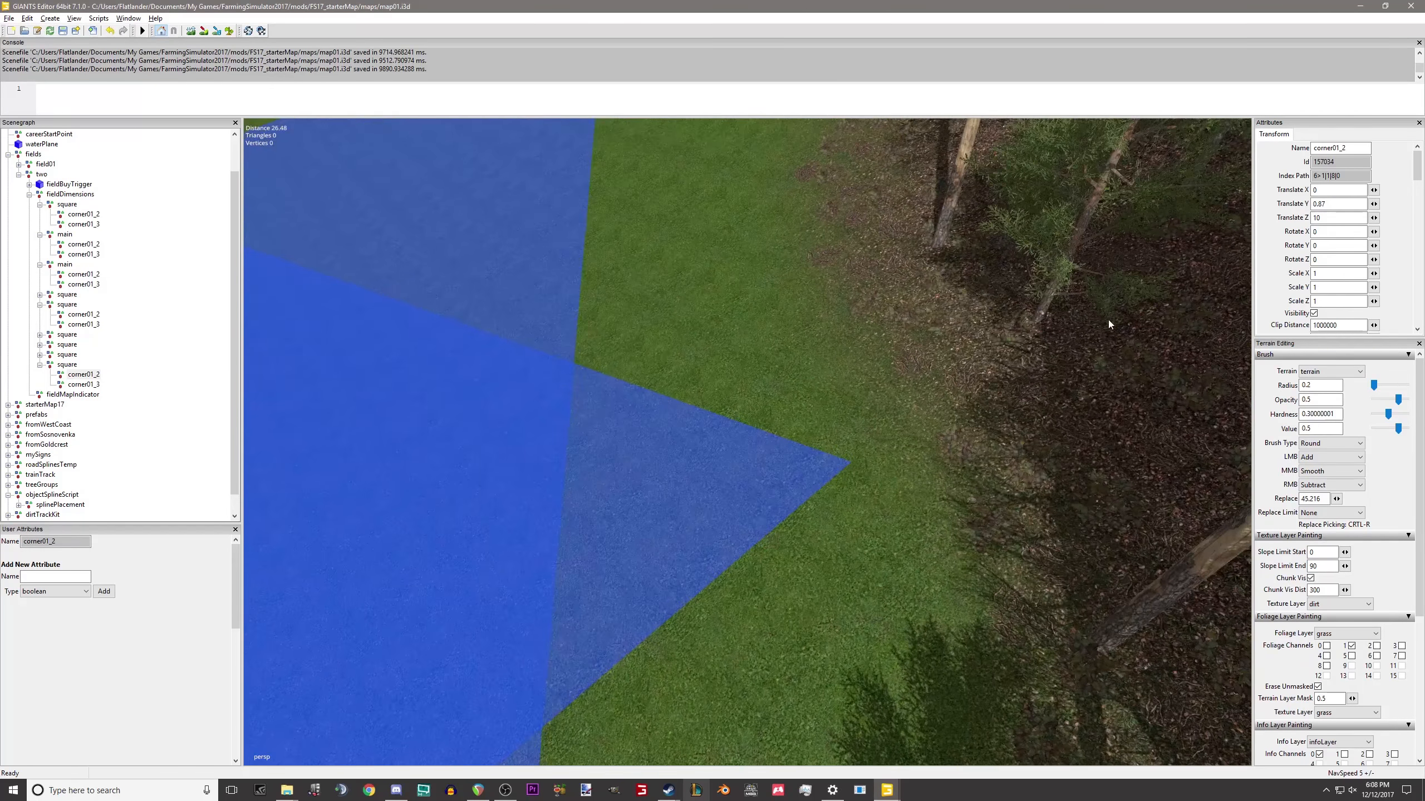
left_click_drag(936, 408, 719, 628, "alt")
right_click_drag(719, 628, 728, 550, "alt")
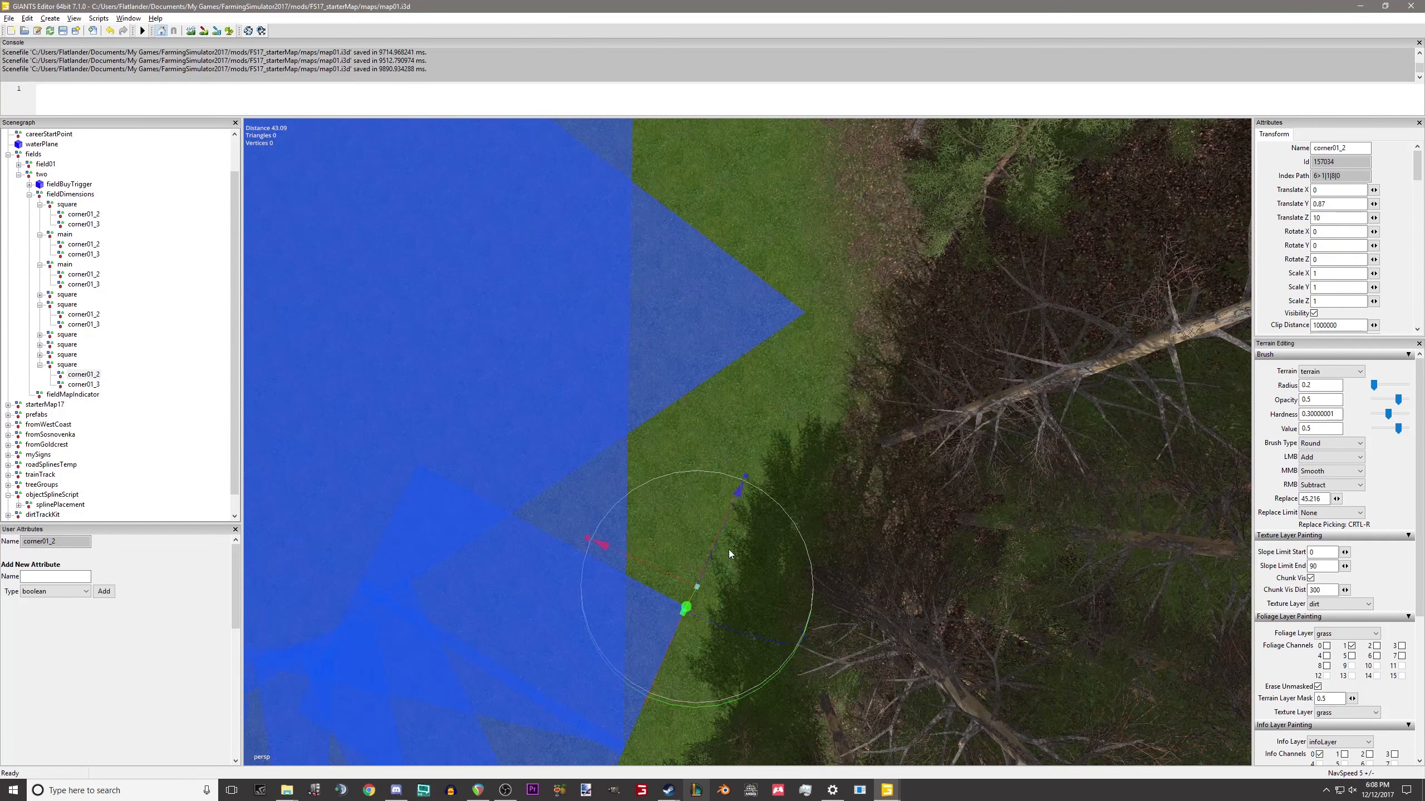
middle_click_drag(728, 550, 708, 470, "alt")
left_click_drag(698, 481, 822, 318)
middle_click_drag(822, 318, 779, 588, "alt")
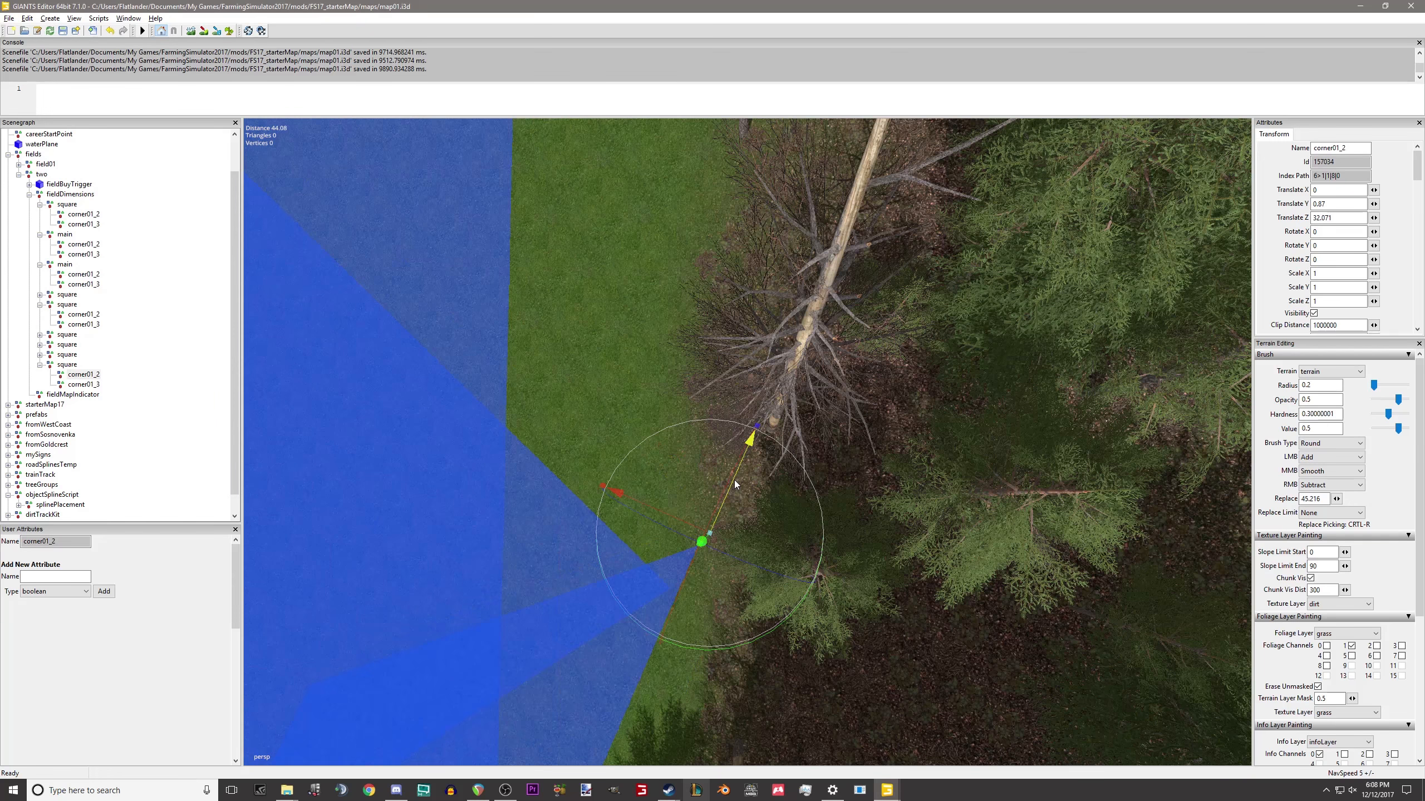
Extend the newest square to the far end of the clearing by moving its corner01_3 along Z to about 82.7.
left_click_drag(735, 480, 561, 615)
scroll(561, 615, "down", 3)
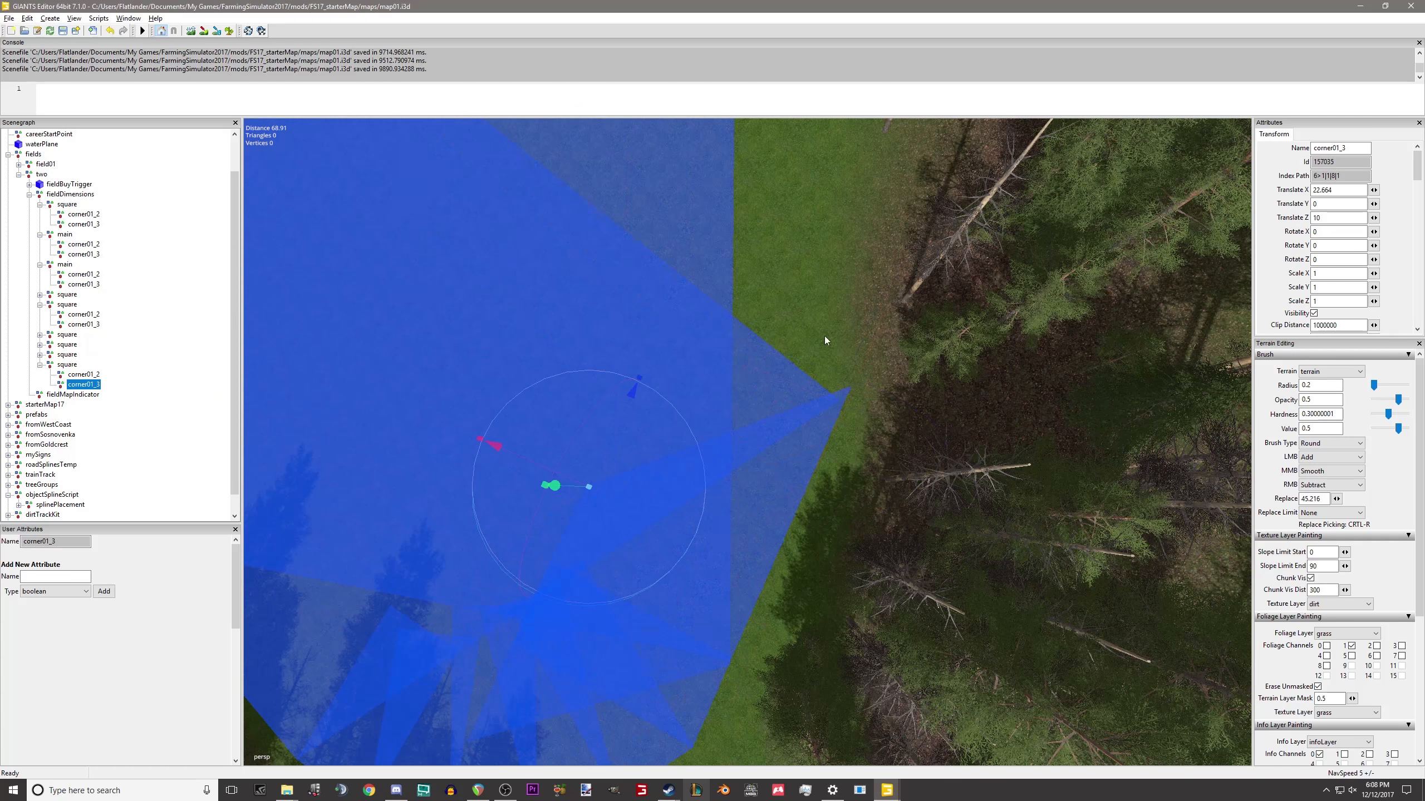
scroll(824, 336, "down", 3)
left_click_drag(650, 429, 935, 194)
middle_click_drag(935, 194, 694, 716, "alt")
middle_click_drag(746, 348, 797, 692, "alt")
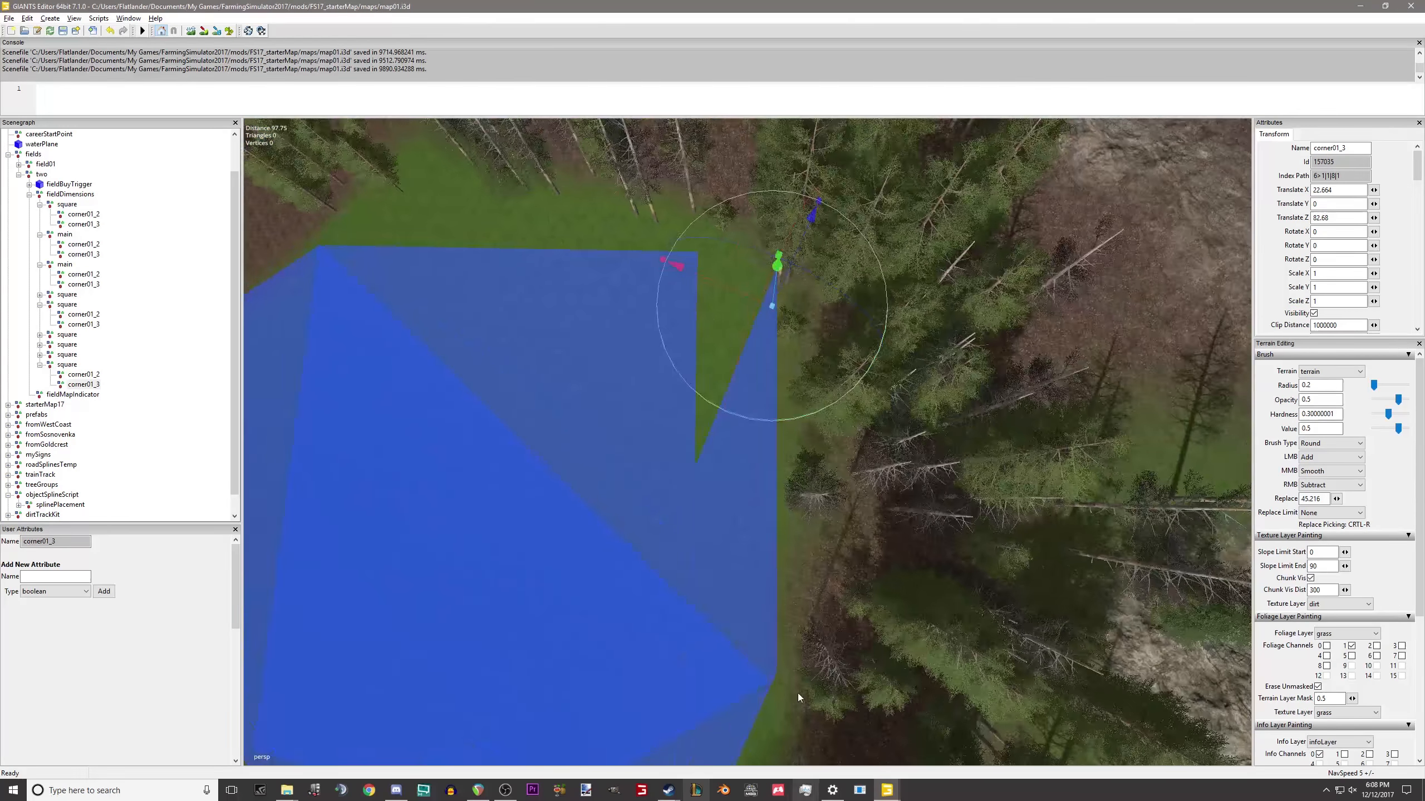
Fine-tune corner01_3 of the newest square at the clearing's far corner to about X 35.1, Z 80.9.
middle_click_drag(645, 163, 701, 408, "alt")
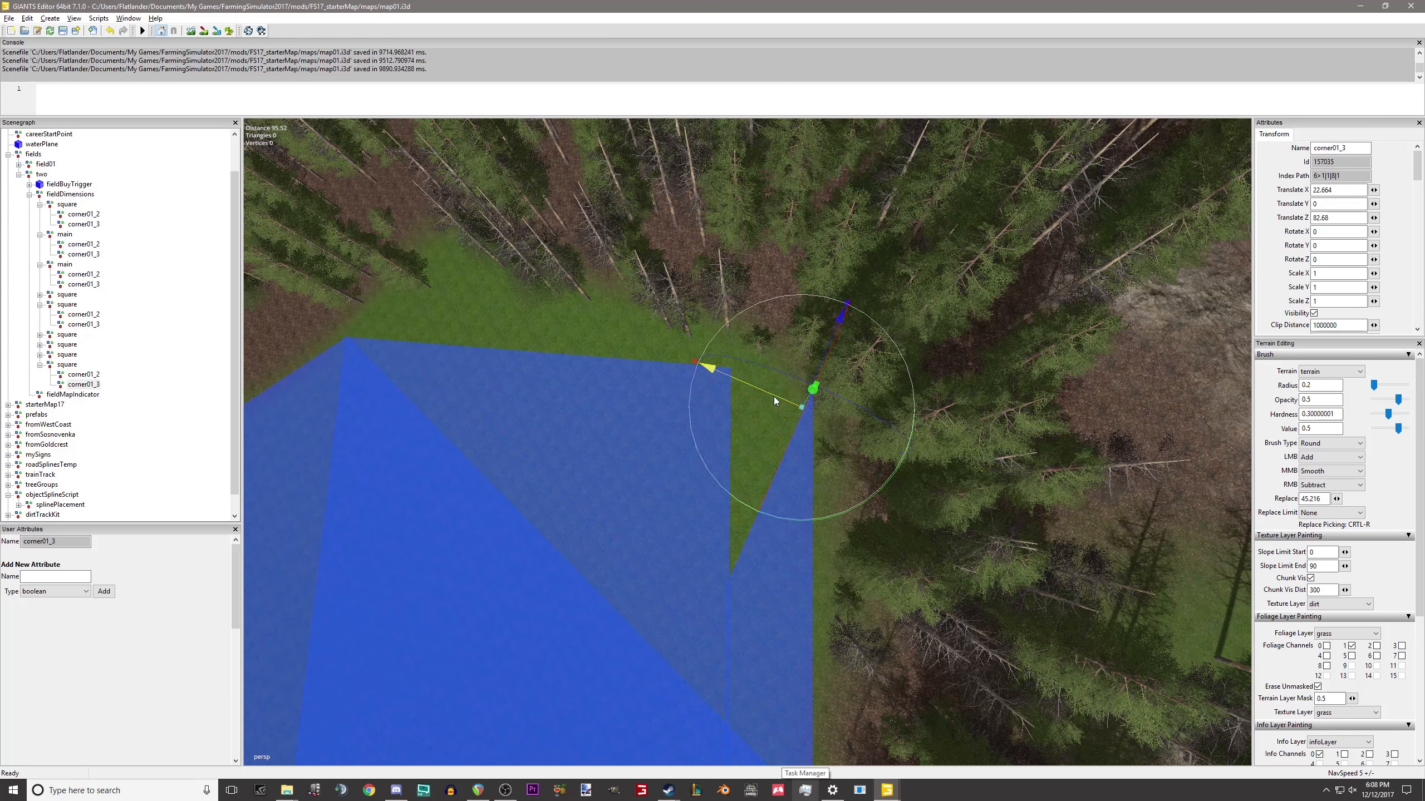
left_click_drag(773, 396, 755, 392)
middle_click_drag(755, 392, 627, 123, "alt")
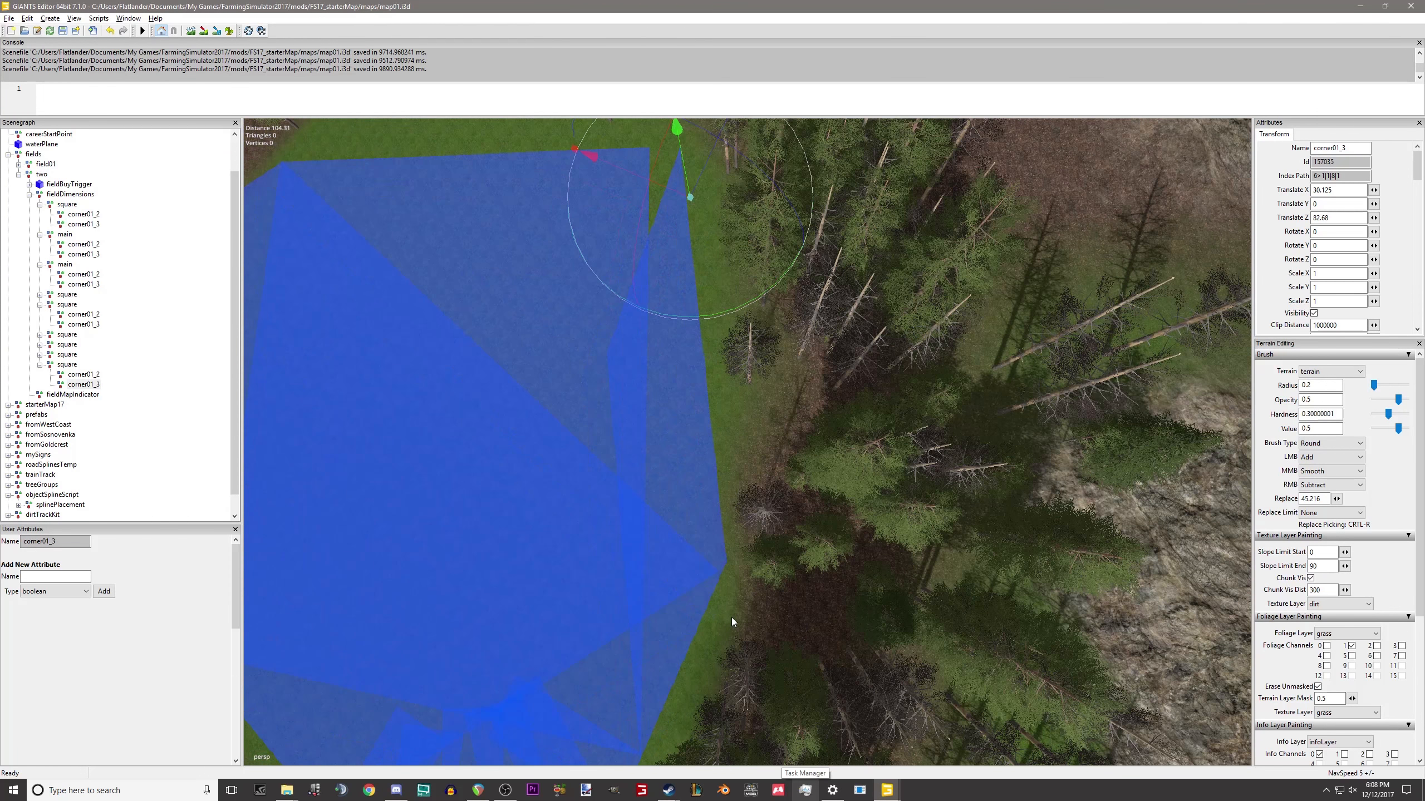
middle_click_drag(636, 316, 734, 598, "alt")
scroll(725, 325, "up", 3)
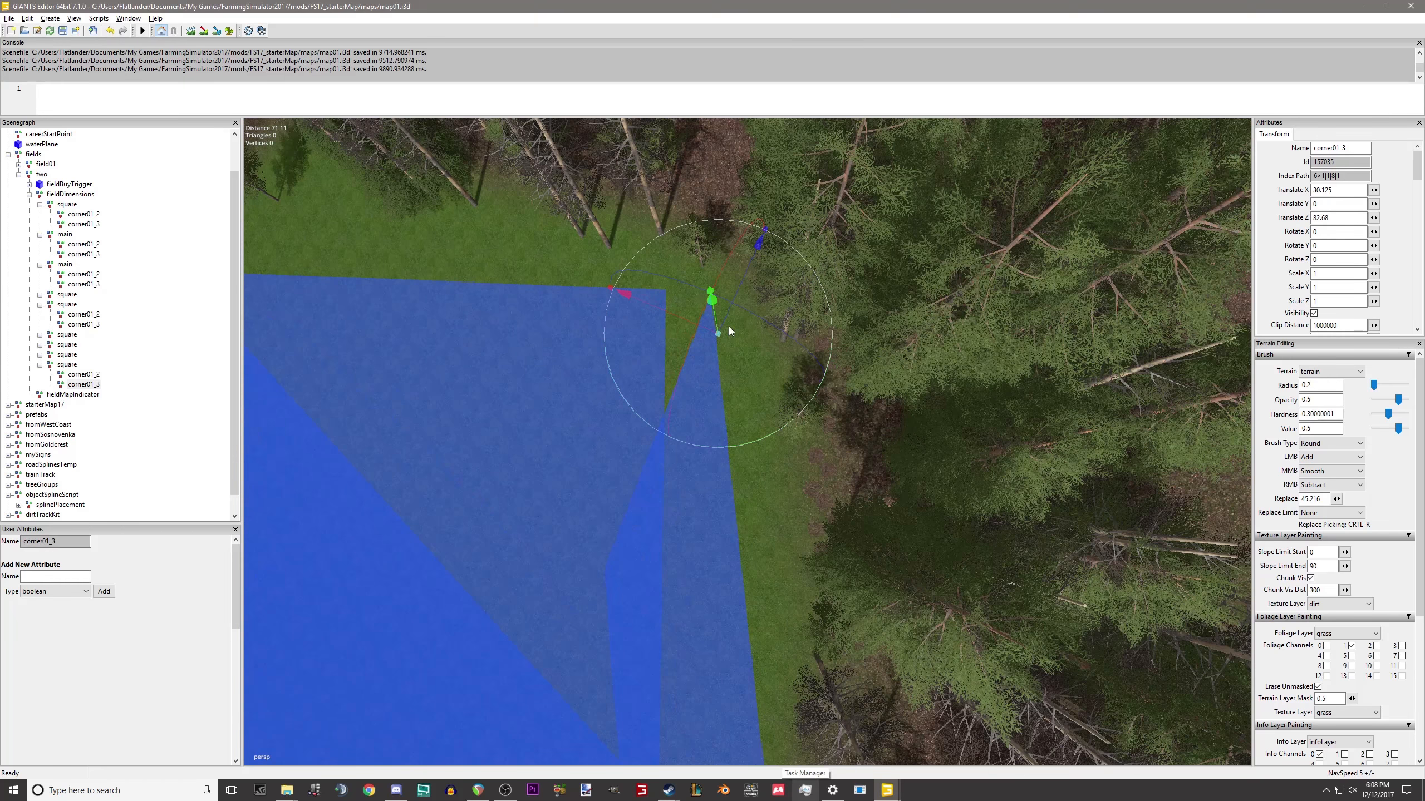
mouse_move(708, 330)
left_mouse_down()
mouse_move(679, 325)
mouse_move(712, 251)
mouse_move(707, 308)
left_mouse_up()
Examine the field's coverage around the clearing and inspect the remaining uncovered grass between the dimension areas and the tree line.
middle_click_drag(707, 307, 632, 581, "alt")
middle_click_drag(636, 361, 626, 541, "alt")
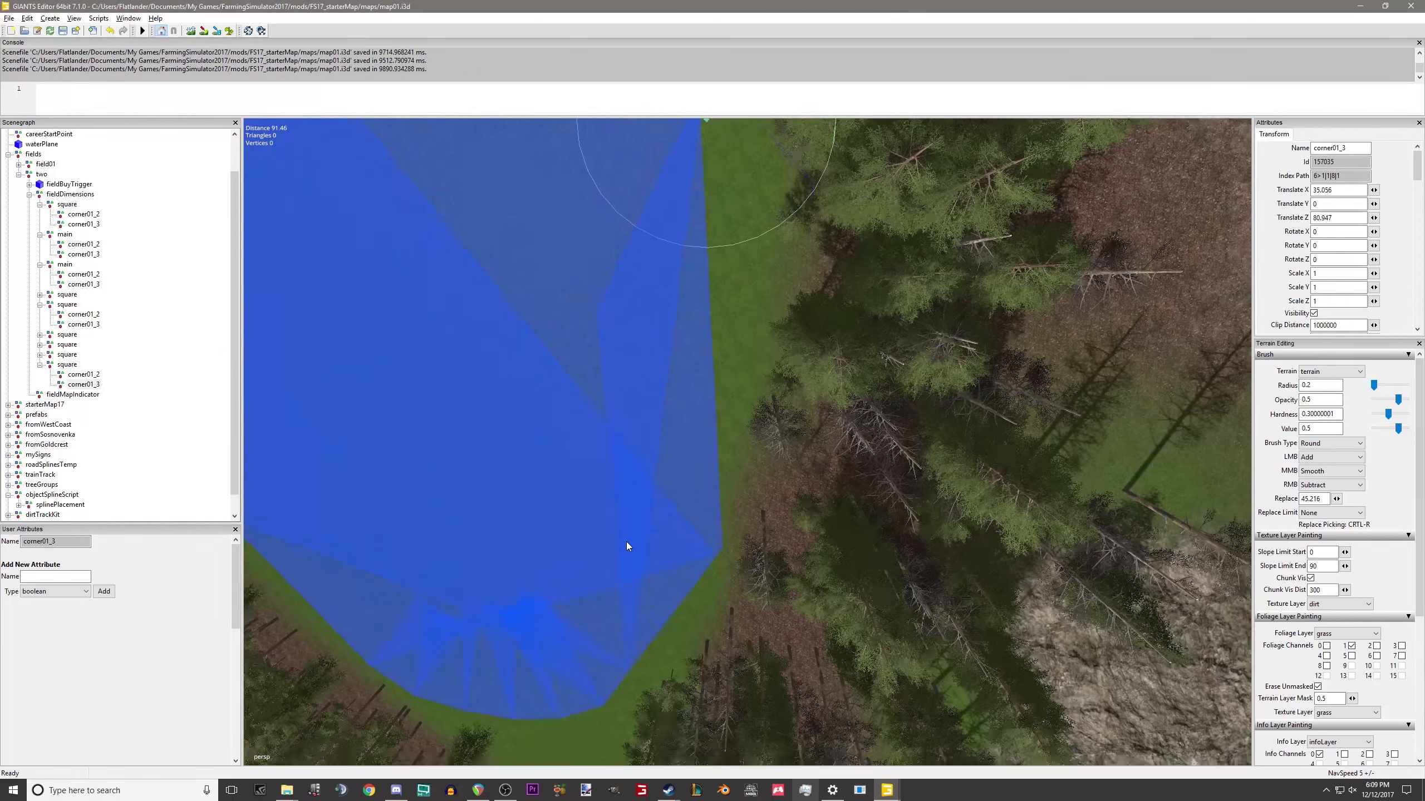
right_click_drag(626, 541, 1018, 243, "alt")
middle_click_drag(708, 300, 705, 375, "alt")
left_click_drag(704, 375, 590, 430, "alt")
right_click_drag(590, 436, 1017, 275, "alt")
left_click_drag(1016, 275, 810, 725, "alt")
right_click_drag(810, 719, 817, 291, "alt")
middle_click_drag(550, 467, 699, 407, "alt")
left_click_drag(699, 407, 579, 379, "alt")
middle_click_drag(579, 379, 685, 405, "alt")
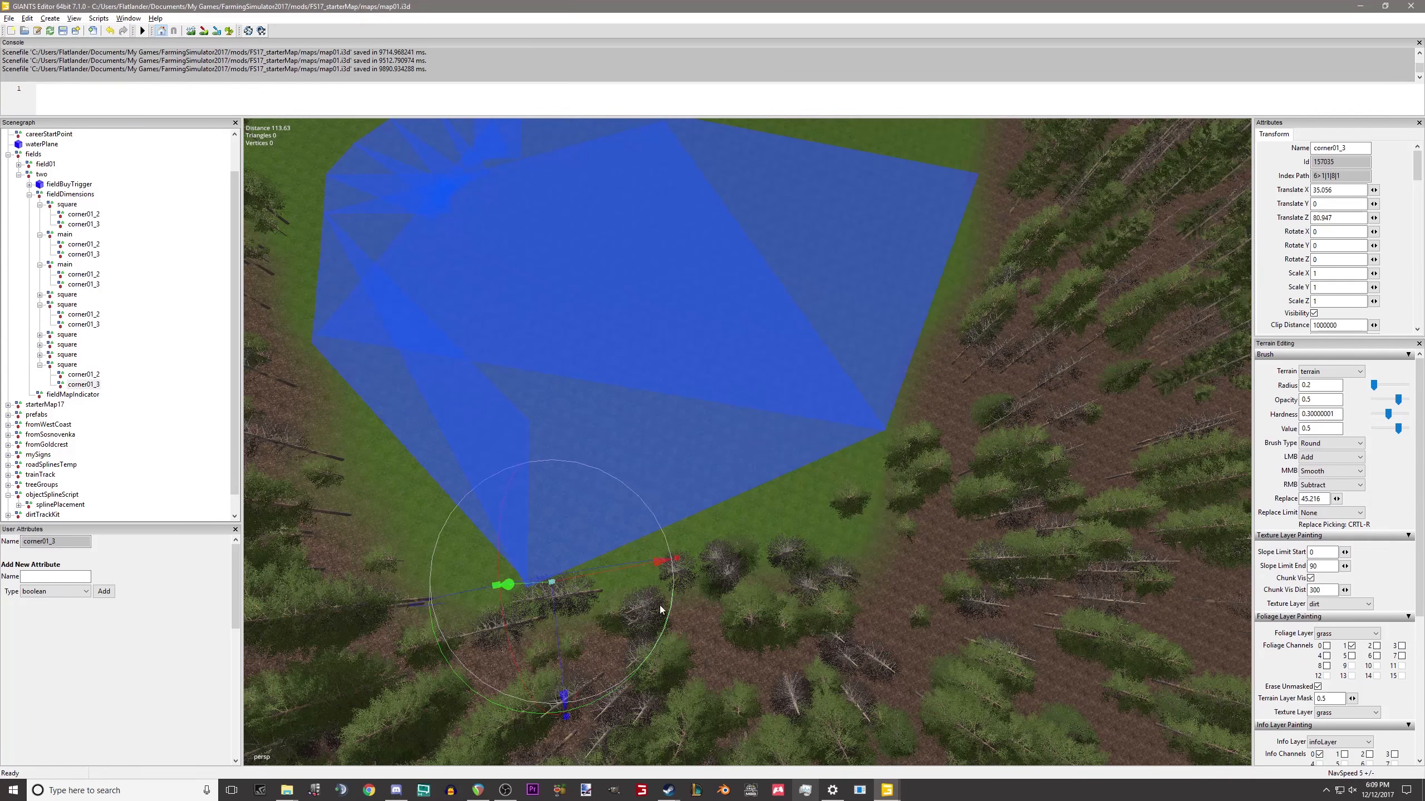
middle_click_drag(955, 263, 550, 341, "alt")
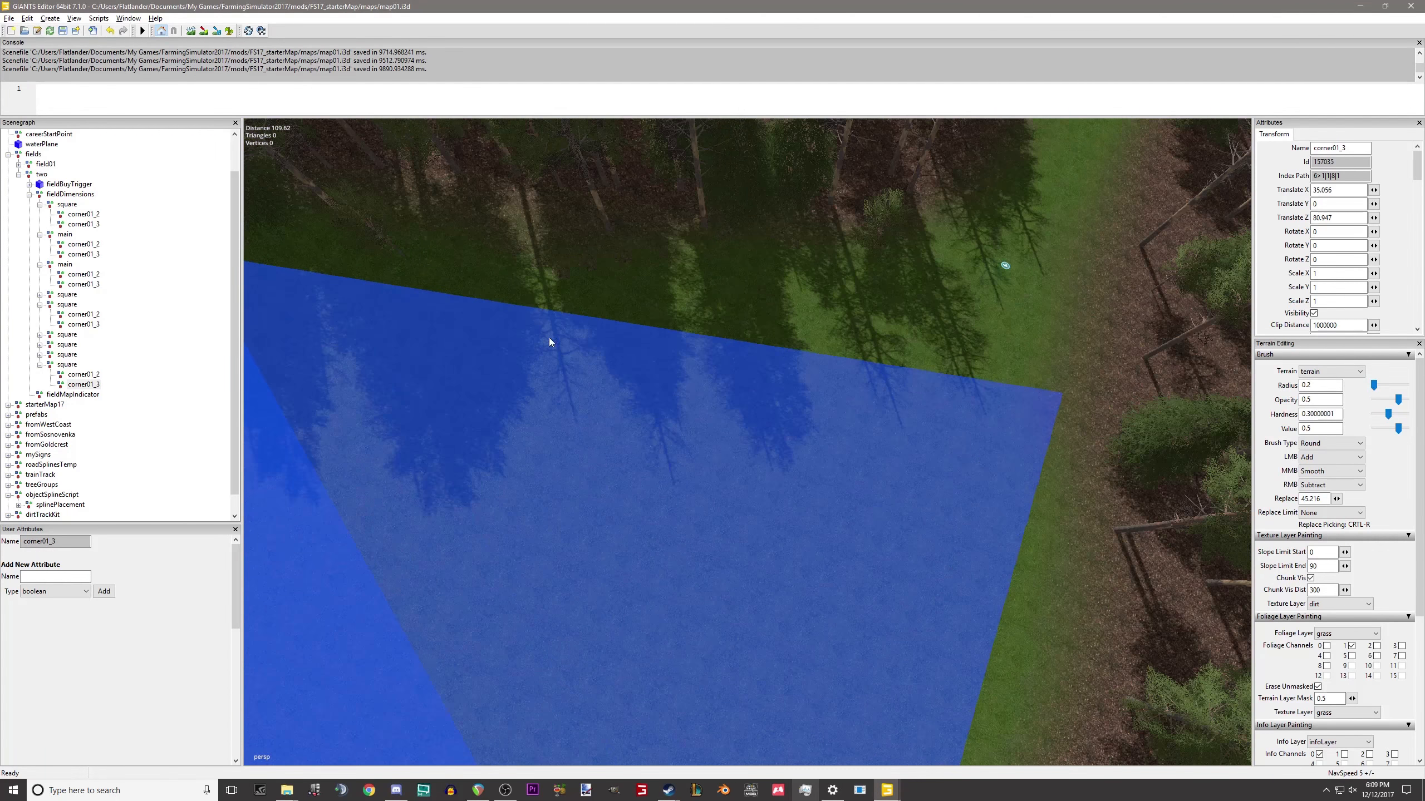
middle_click_drag(825, 248, 334, 525, "alt")
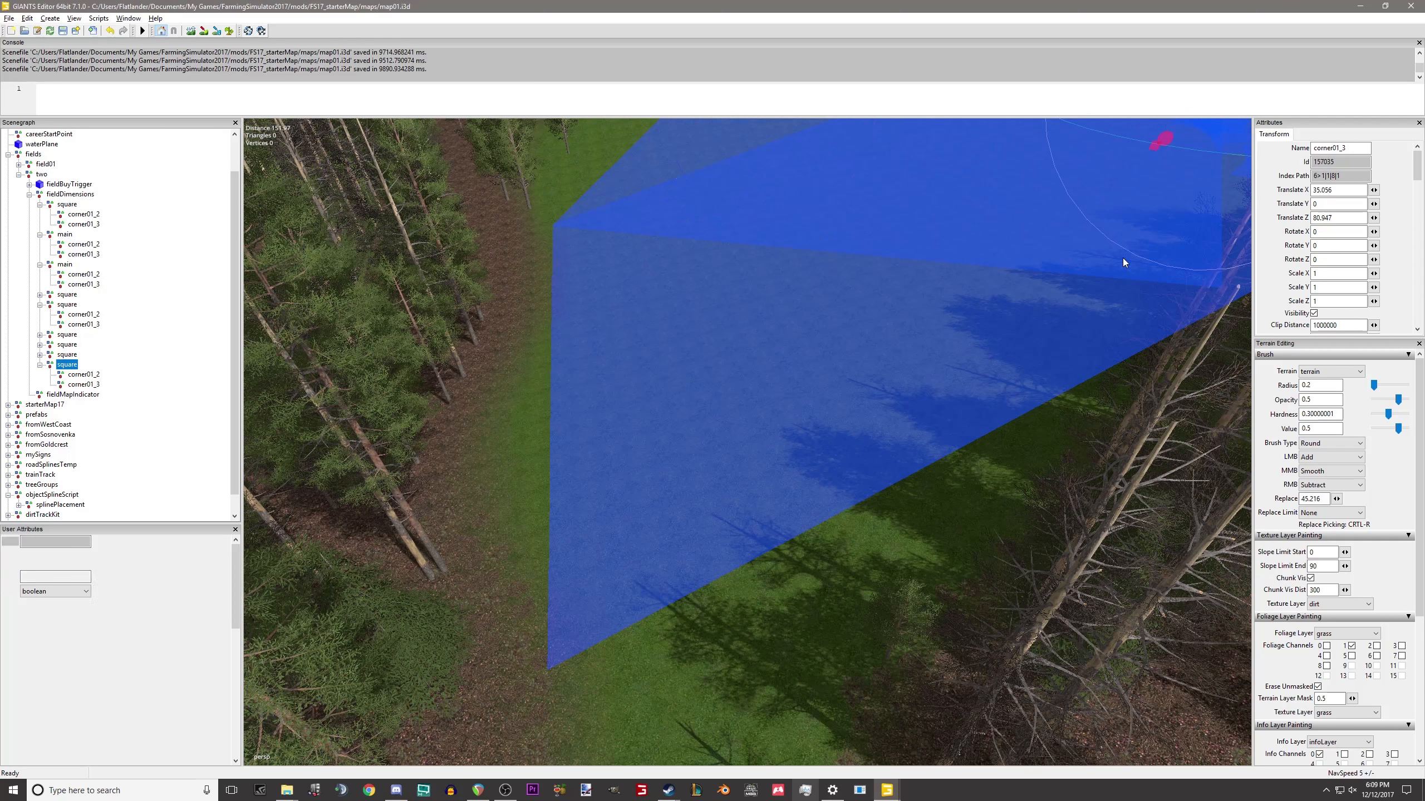
Rename the newest dimension square as random.
double_click(1343, 150)
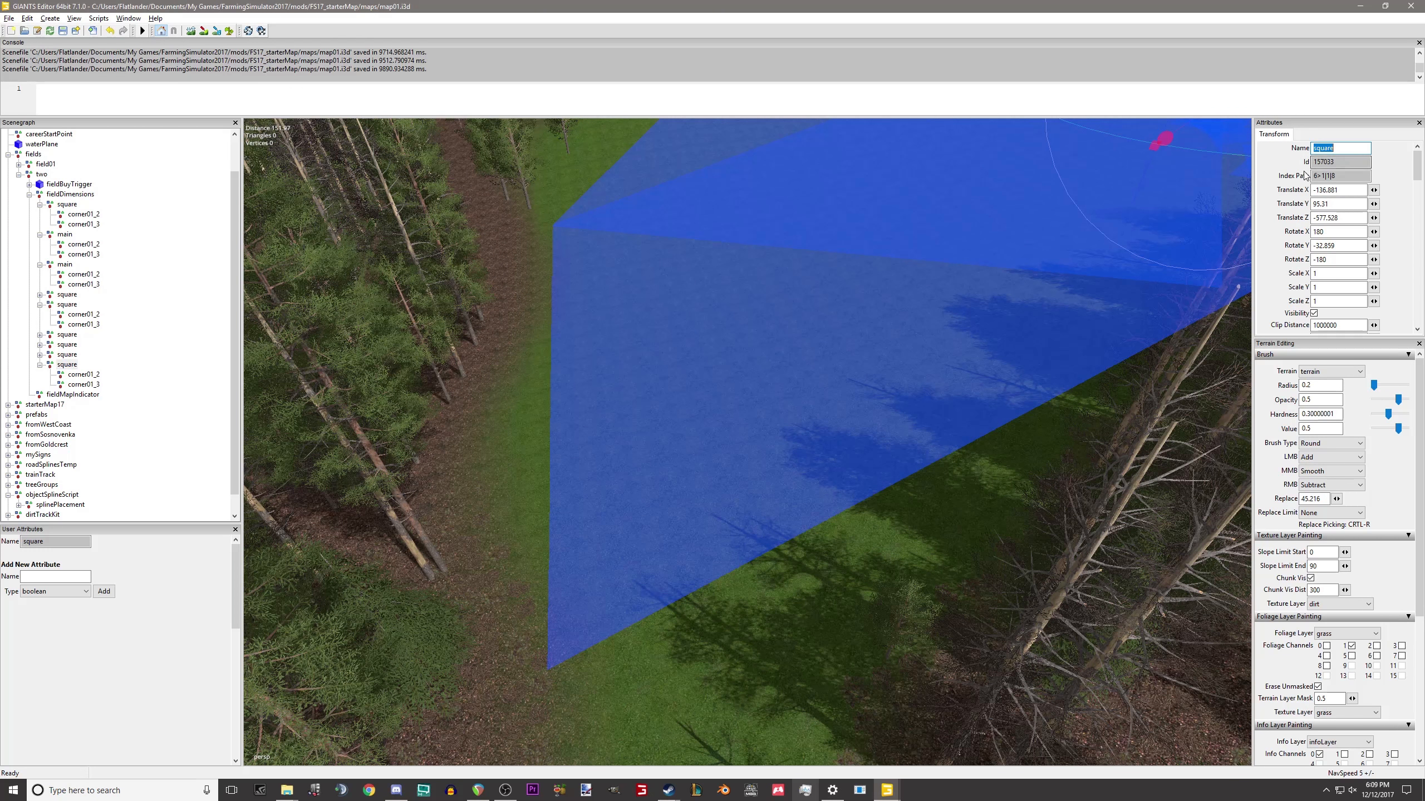
type("random")
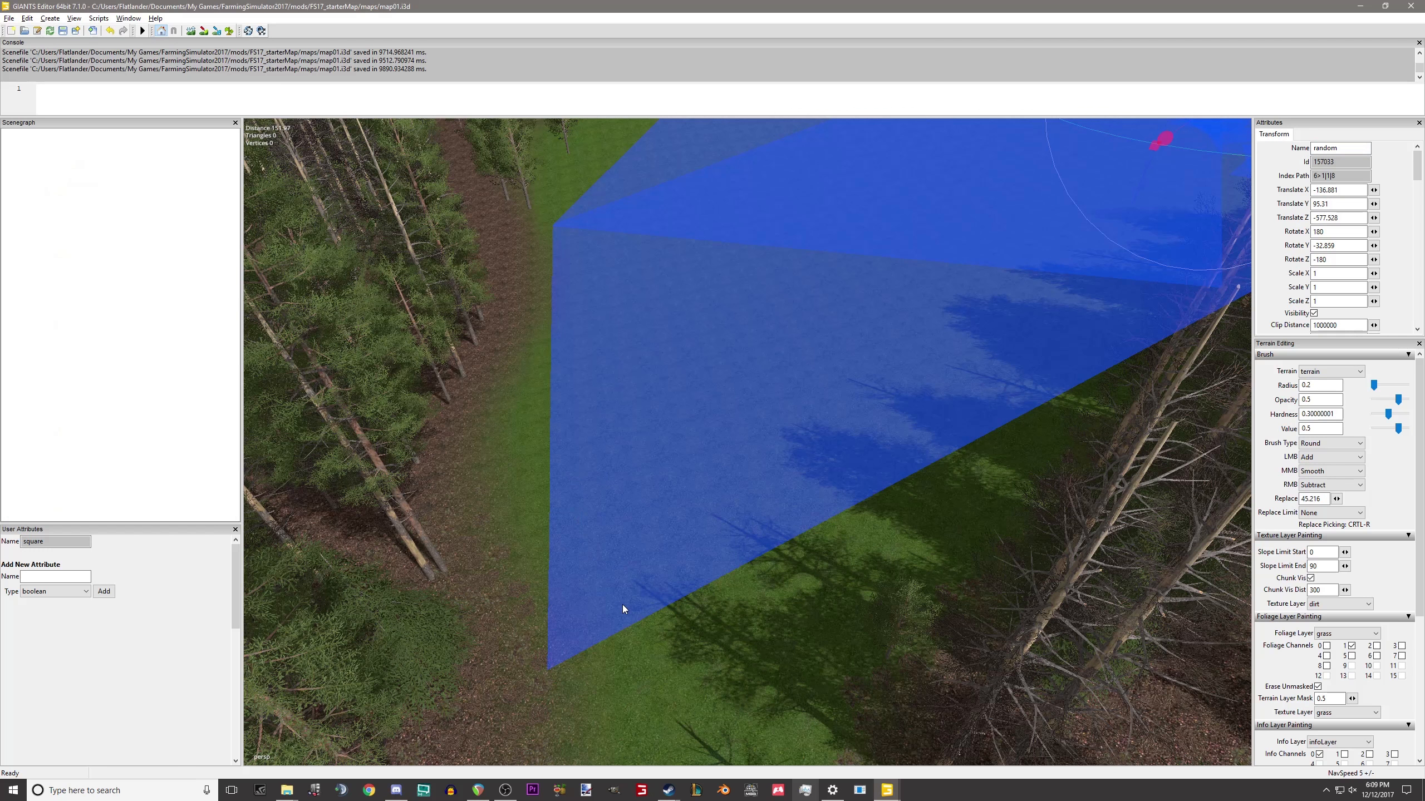
Examine the grass left uncovered between the random area's outer edge, its far corner and the surrounding tree line.
middle_click_drag(730, 534, 764, 377, "alt")
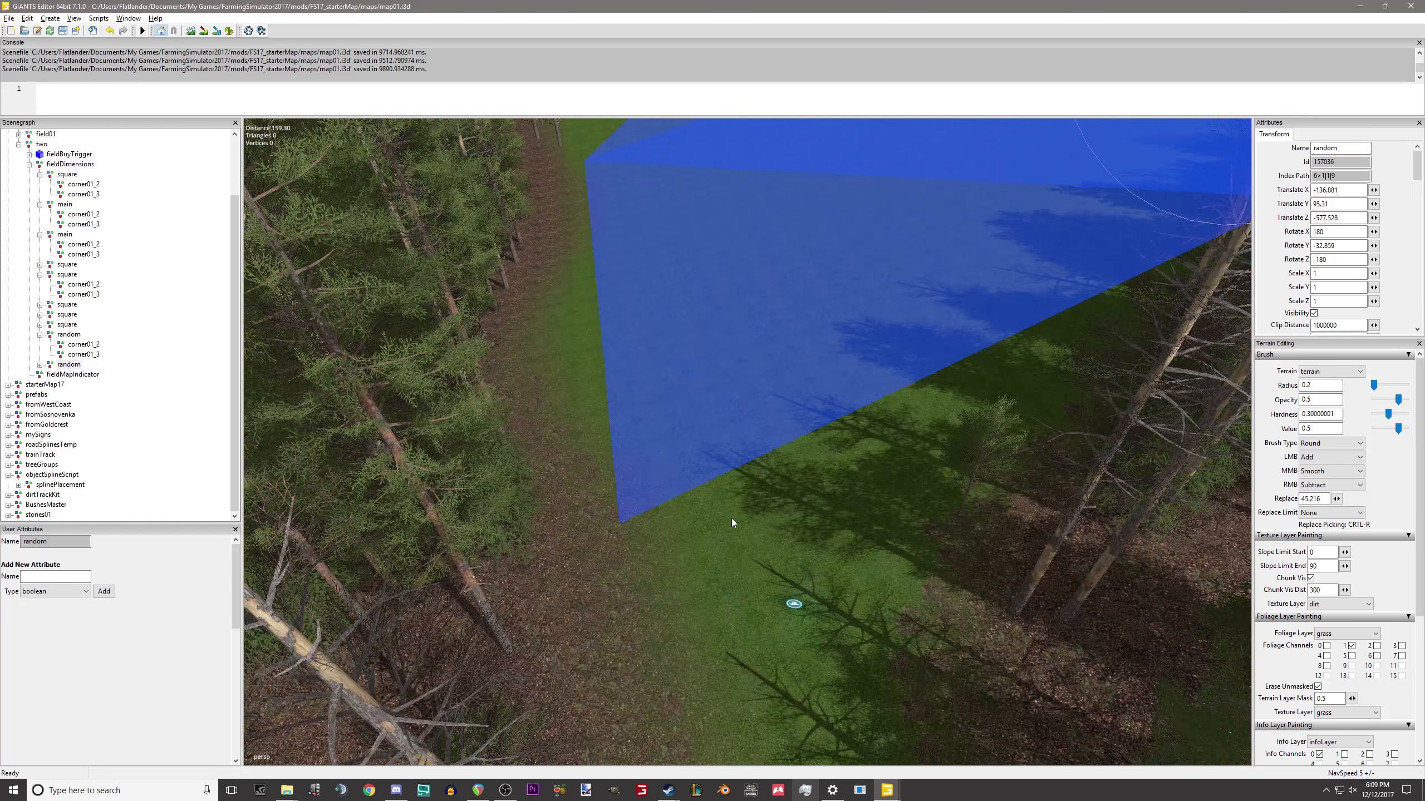
middle_click_drag(732, 519, 746, 508, "alt")
left_click_drag(746, 507, 726, 546, "alt")
middle_click_drag(726, 546, 1082, 548, "alt")
left_click_drag(1082, 548, 766, 538, "alt")
middle_click_drag(766, 537, 832, 481, "alt")
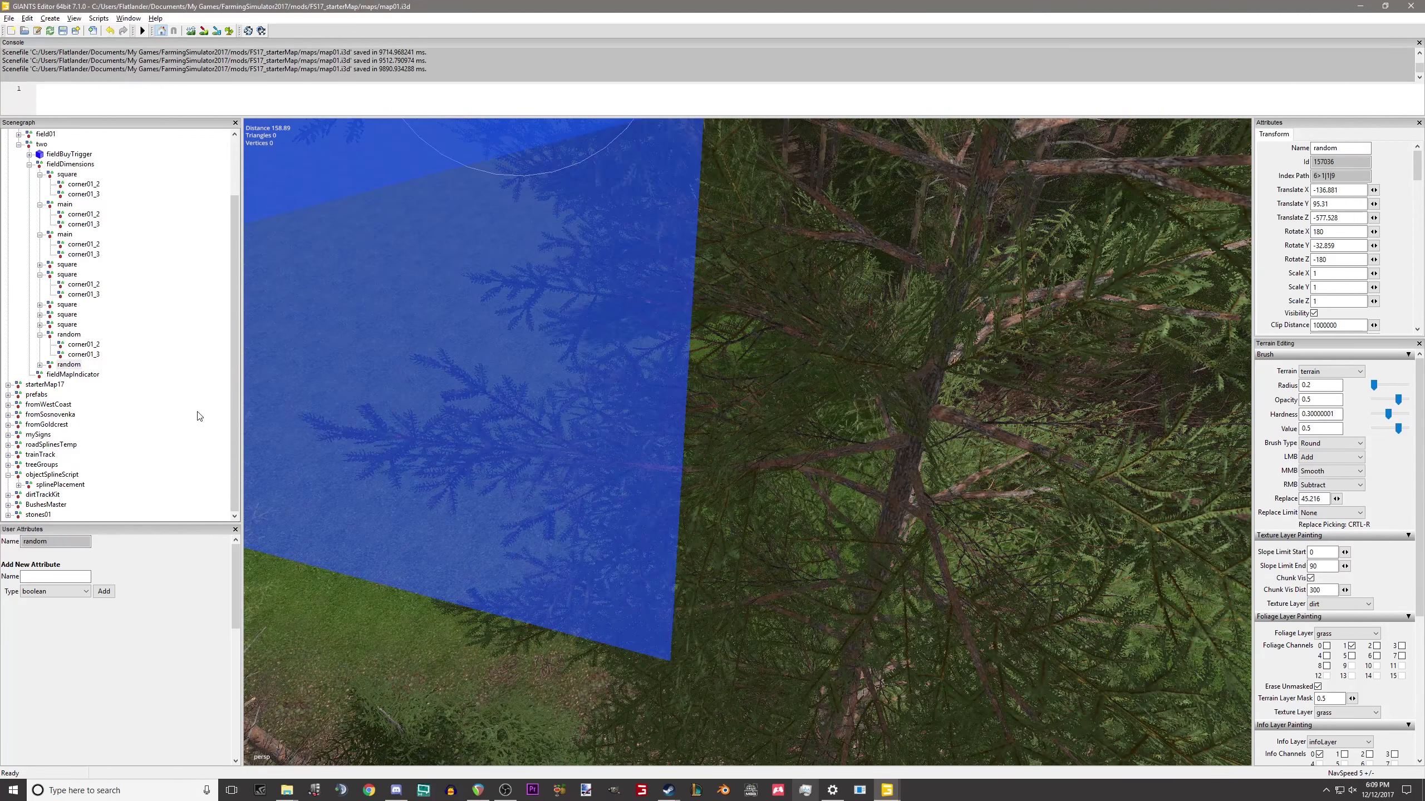
middle_click_drag(795, 340, 814, 505, "alt")
middle_click_drag(647, 443, 752, 595, "alt")
middle_click_drag(741, 468, 777, 610, "alt")
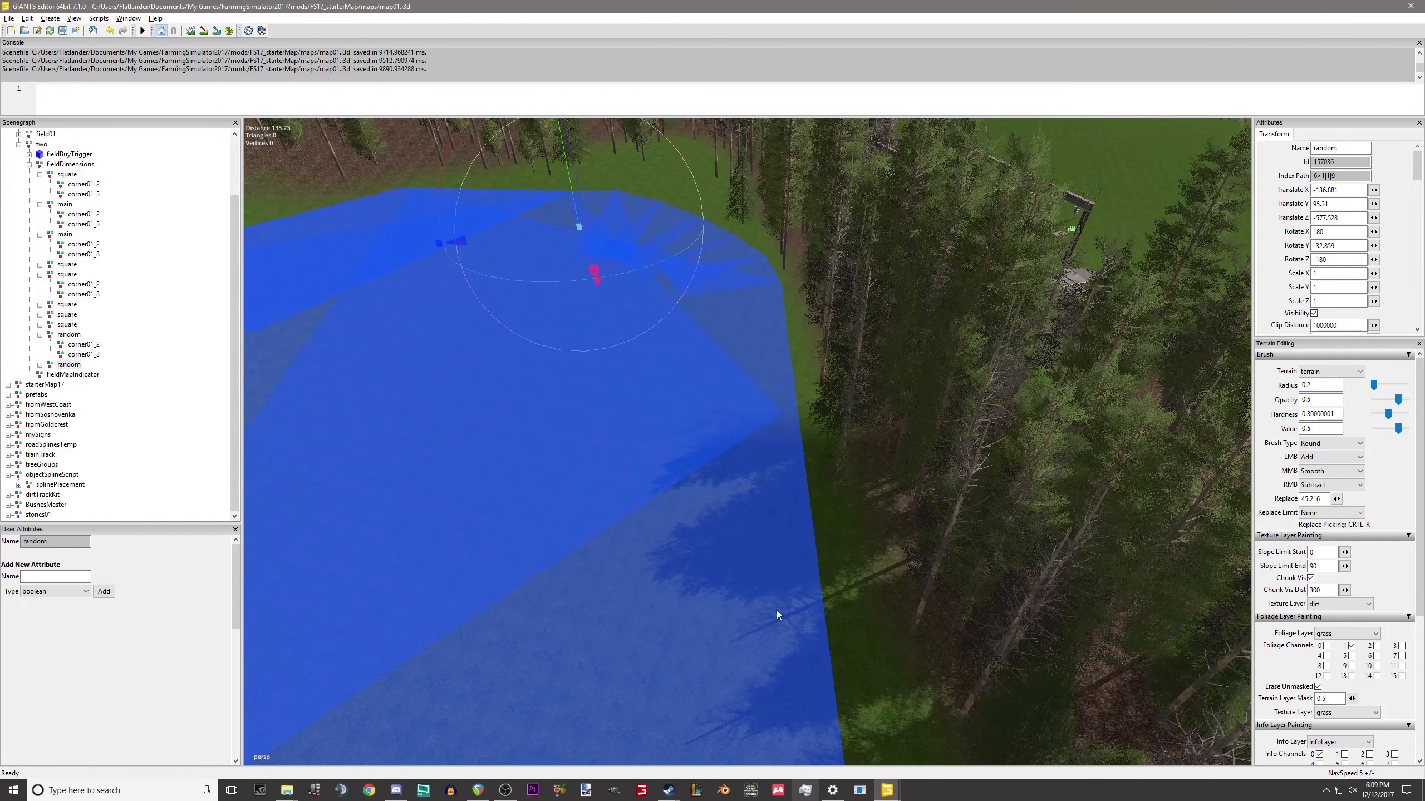
left_click_drag(846, 548, 763, 742, "alt")
middle_click_drag(764, 742, 698, 609, "alt")
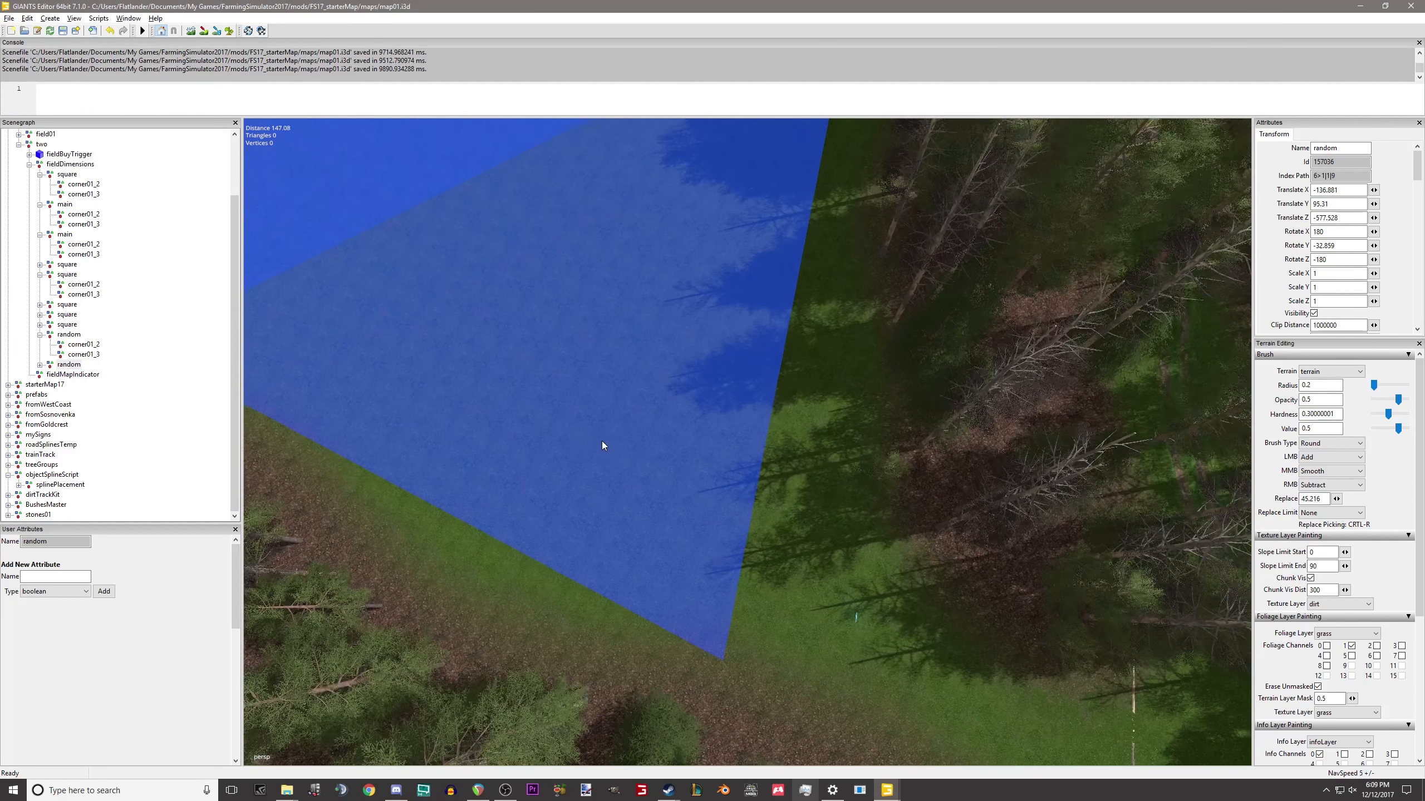
Delete the duplicated random area and duplicate the first square under fieldDimensions instead.
left_click(85, 364)
key("ctrl+d")
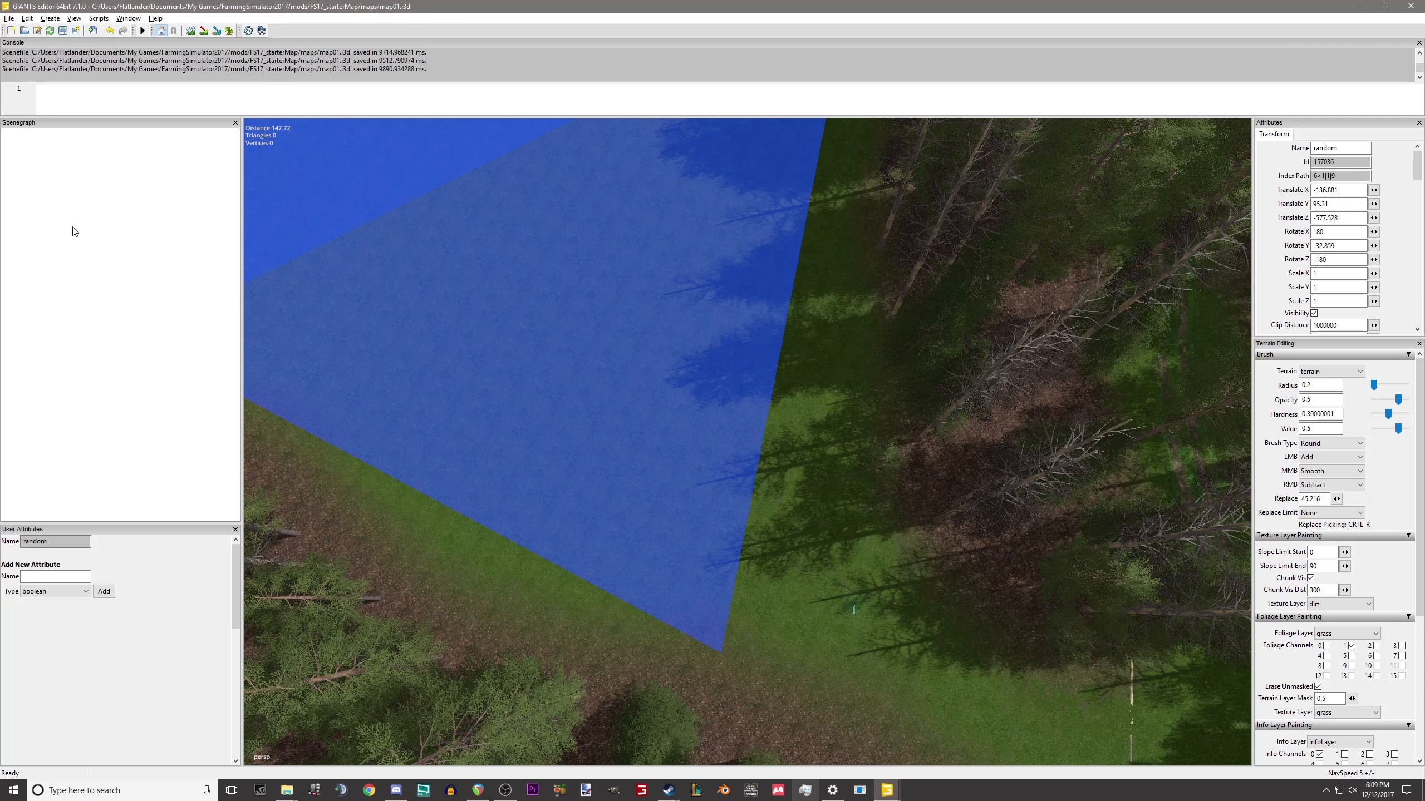
left_click(67, 185)
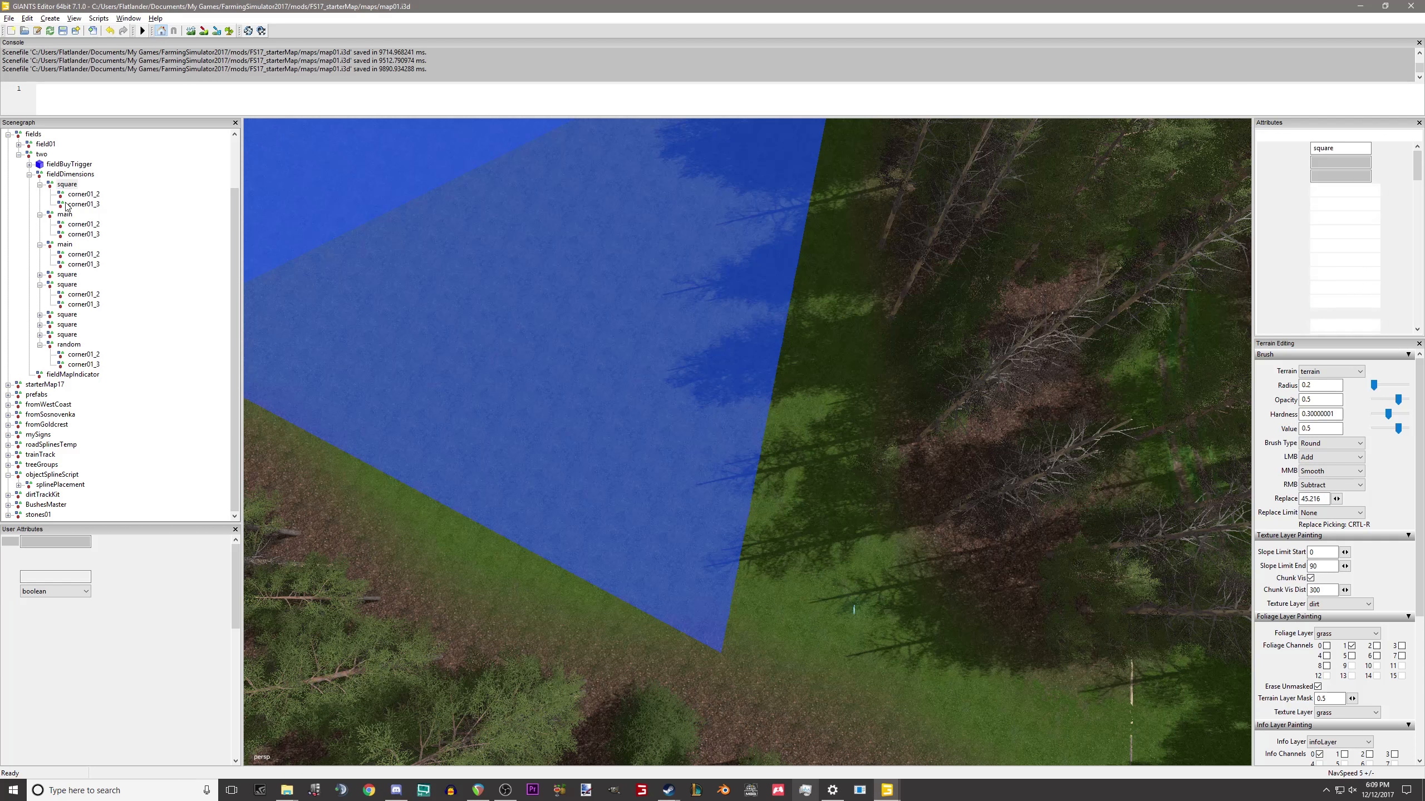
key("ctrl+d")
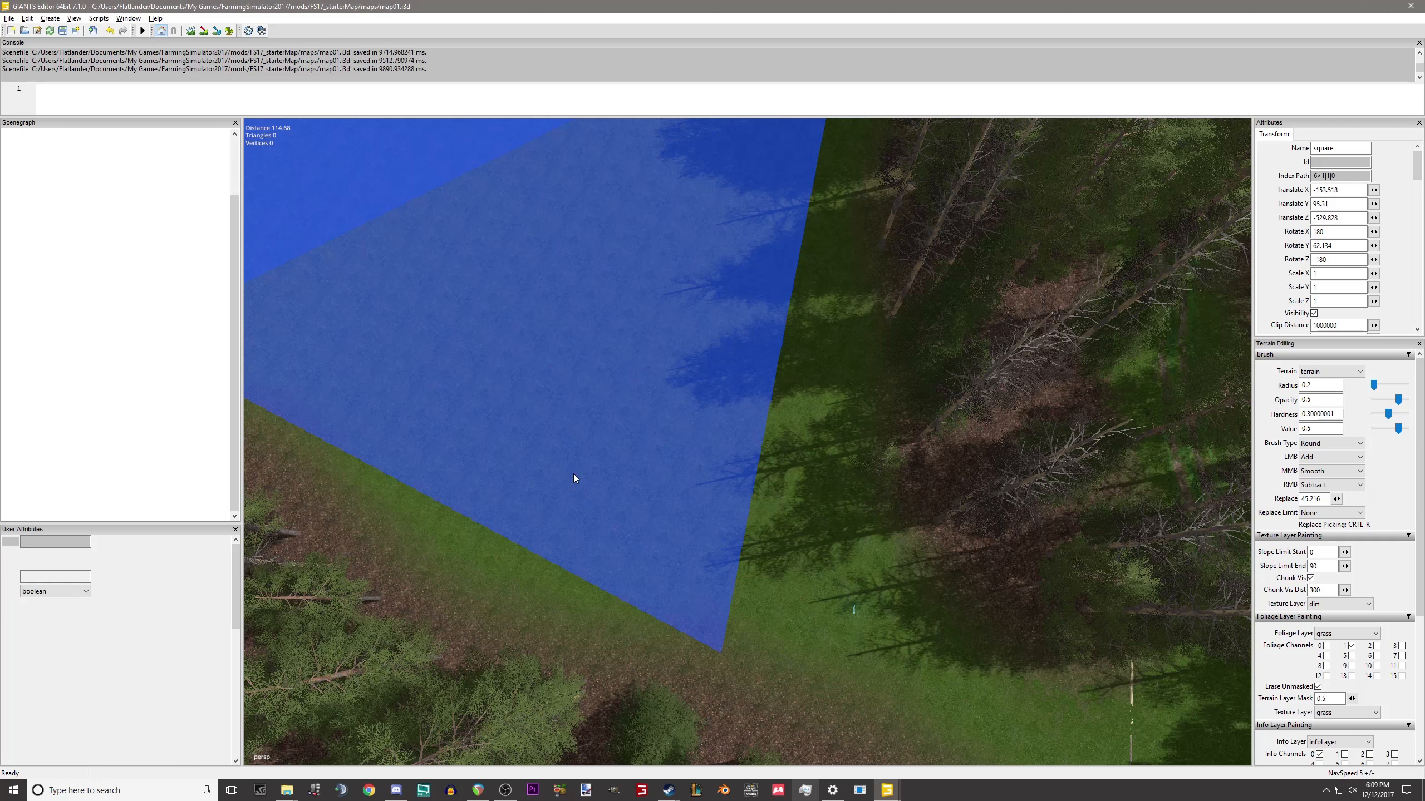
Place the duplicated square on the random area's far tip at about X -259.8, Z -501.0.
middle_click_drag(573, 474, 690, 393, "alt")
scroll(582, 406, "up", 4)
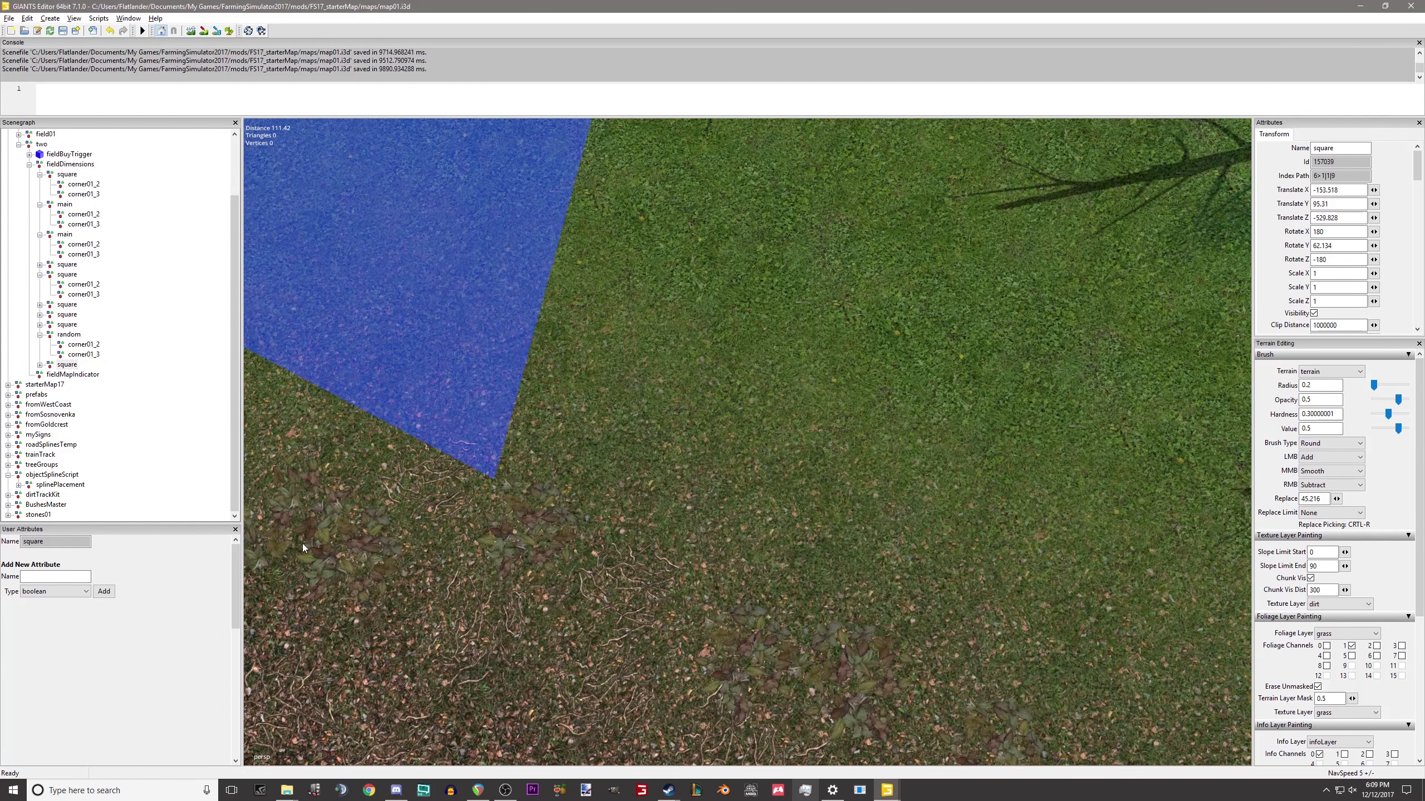
left_click_drag(303, 543, 481, 446)
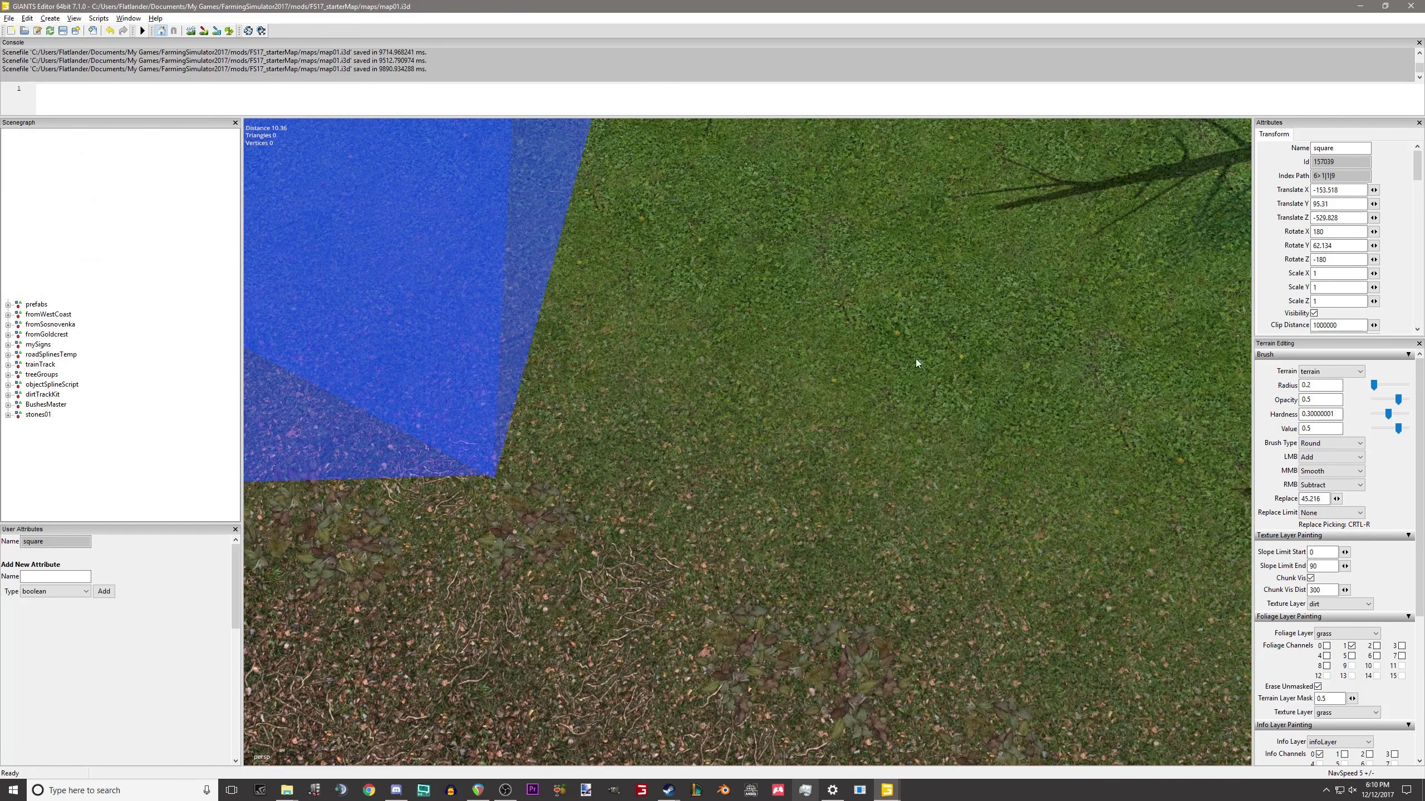
scroll(630, 390, "down", 10)
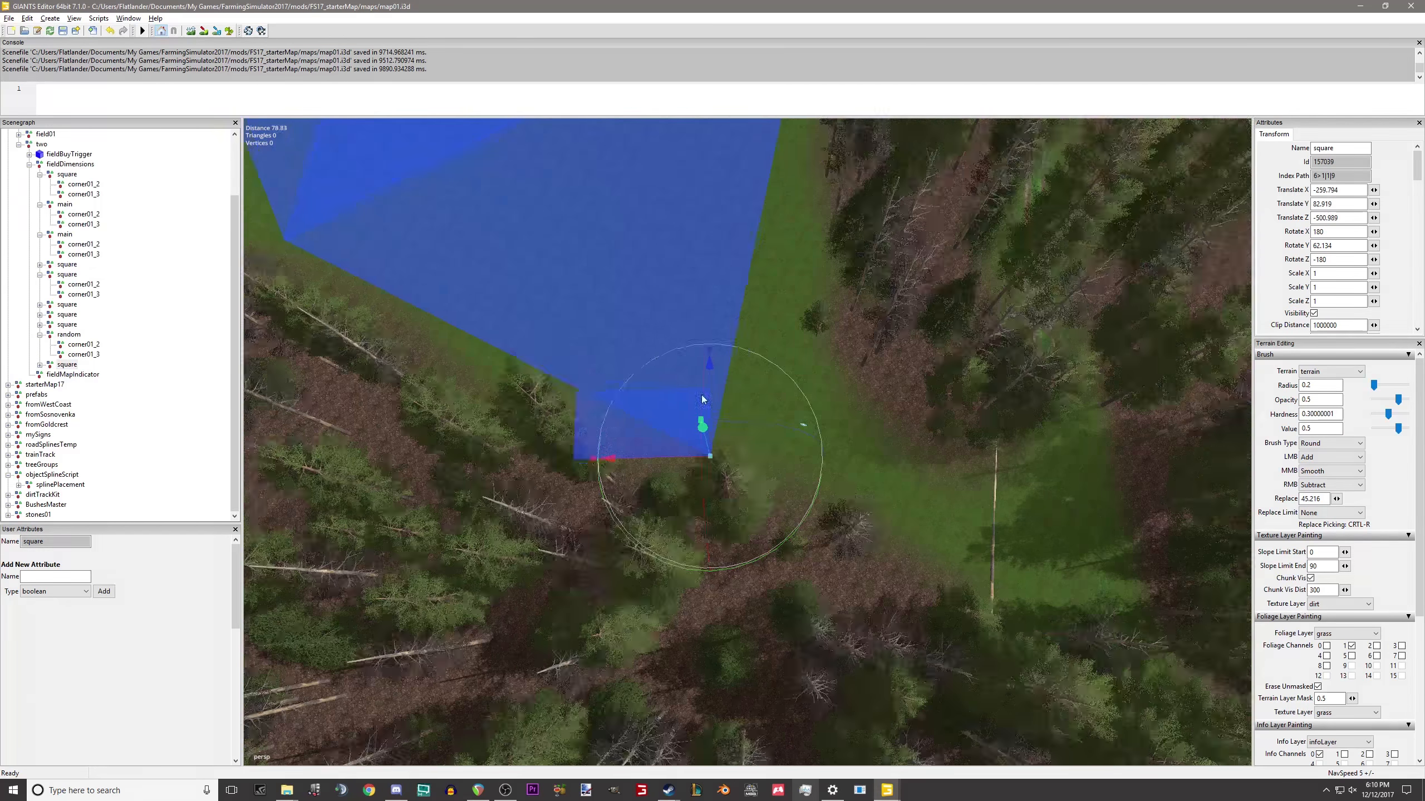
Rotate the duplicated square about Y to roughly 23.3 degrees so it covers the grass beside the tree line.
left_click(753, 581)
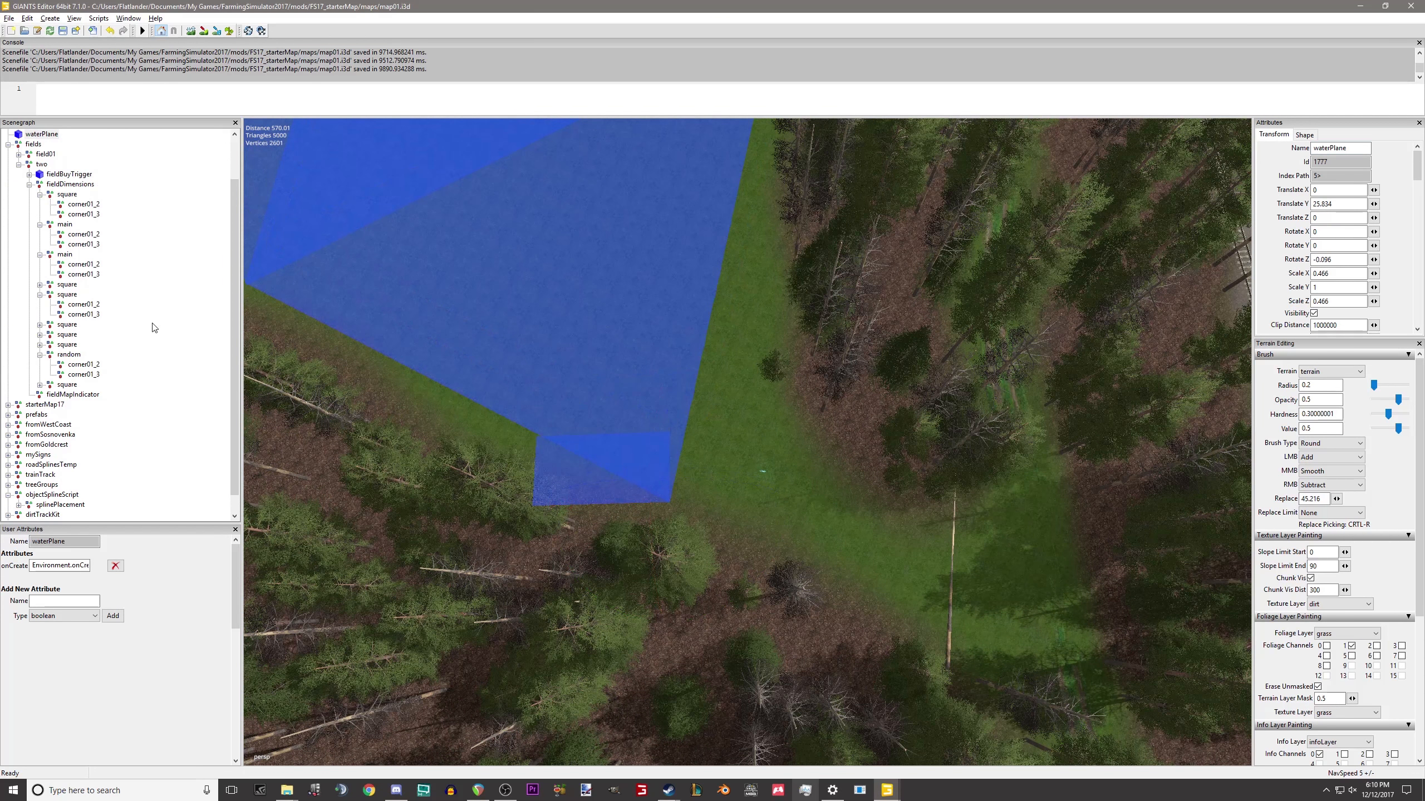
left_click(651, 577)
left_click_drag(623, 599, 556, 525)
Stretch the rotated square along the tree line by moving its corner01_3 along X to about 74.0.
left_click(40, 386)
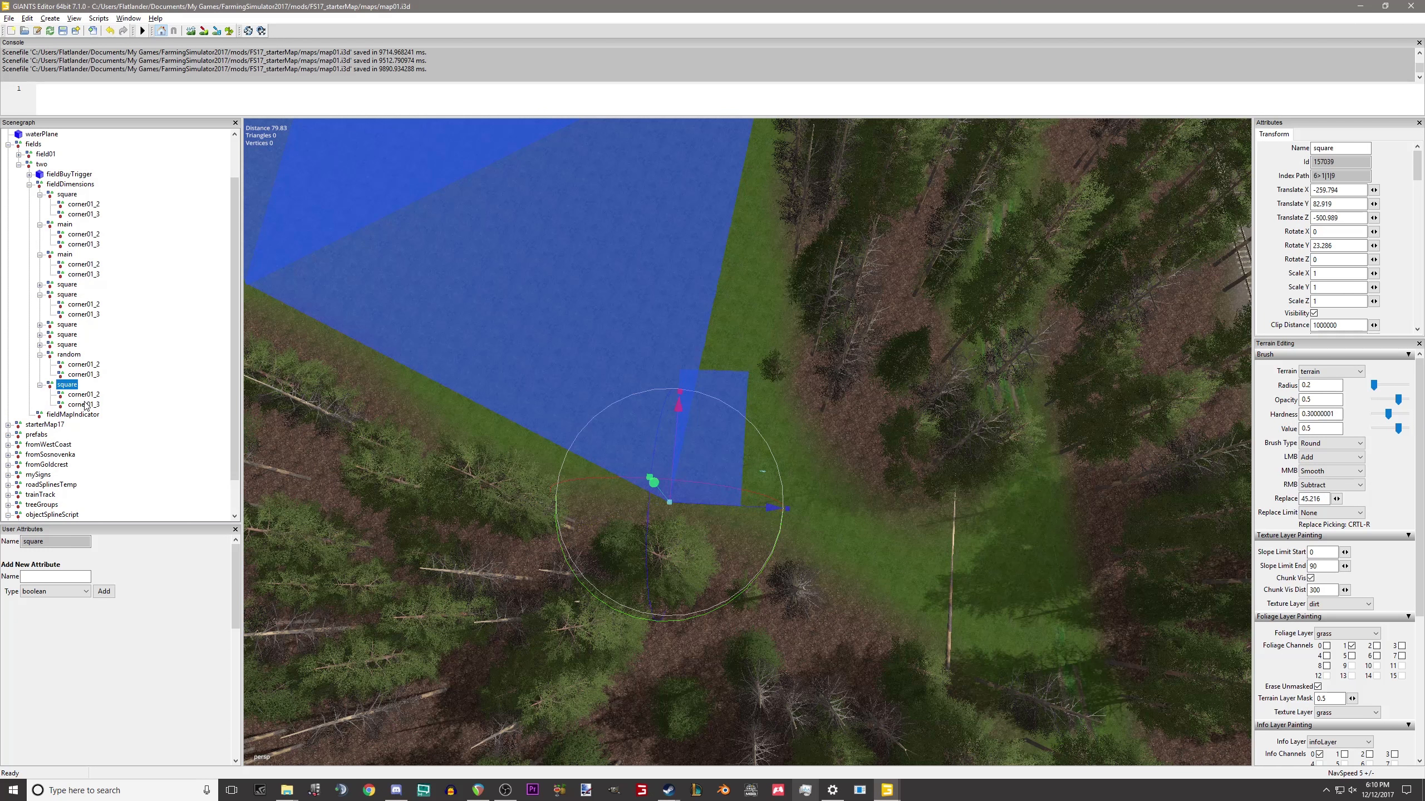
key("Down")
key("Down")
middle_click_drag(648, 316, 892, 744)
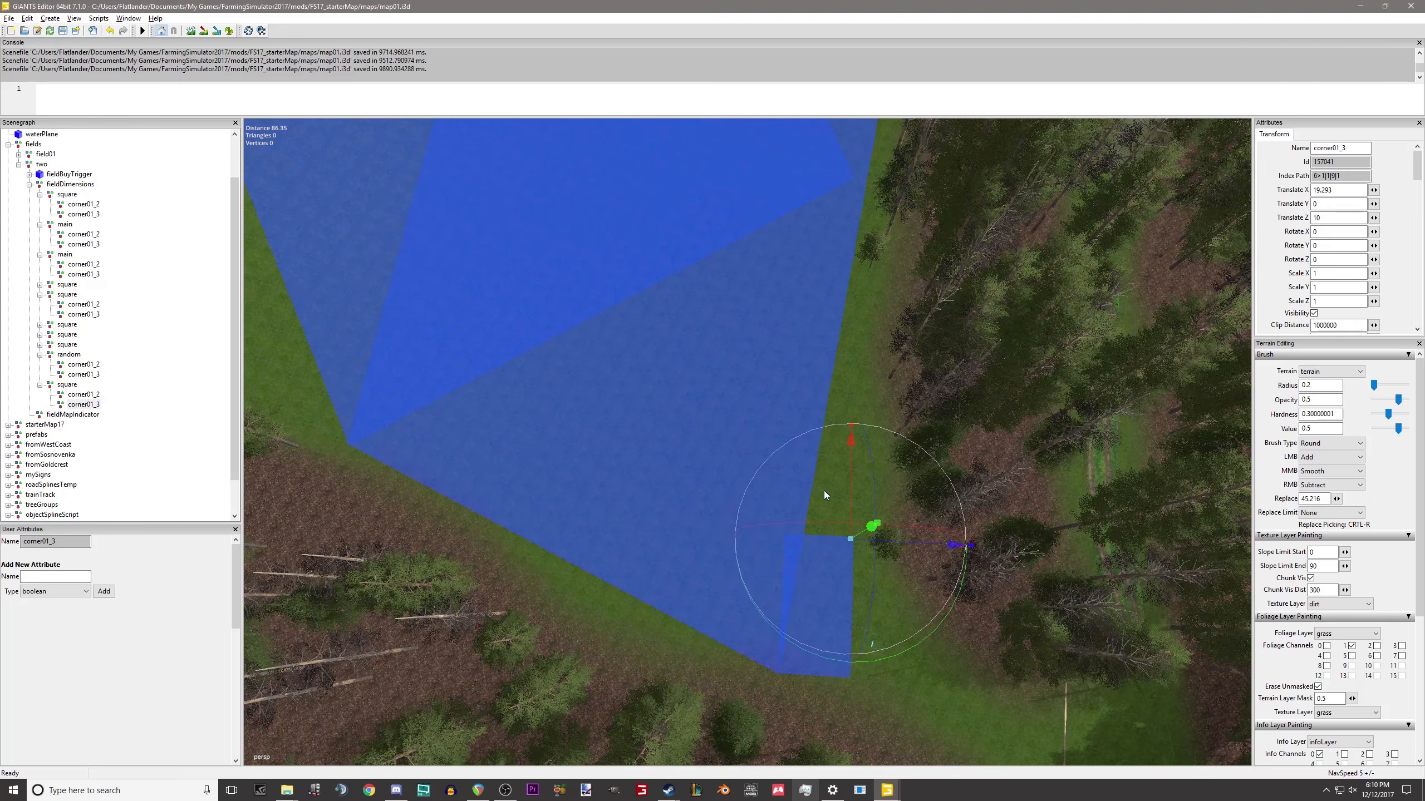
left_click_drag(853, 489, 844, 229)
middle_click_drag(844, 229, 678, 516)
scroll(678, 515, "down", 5)
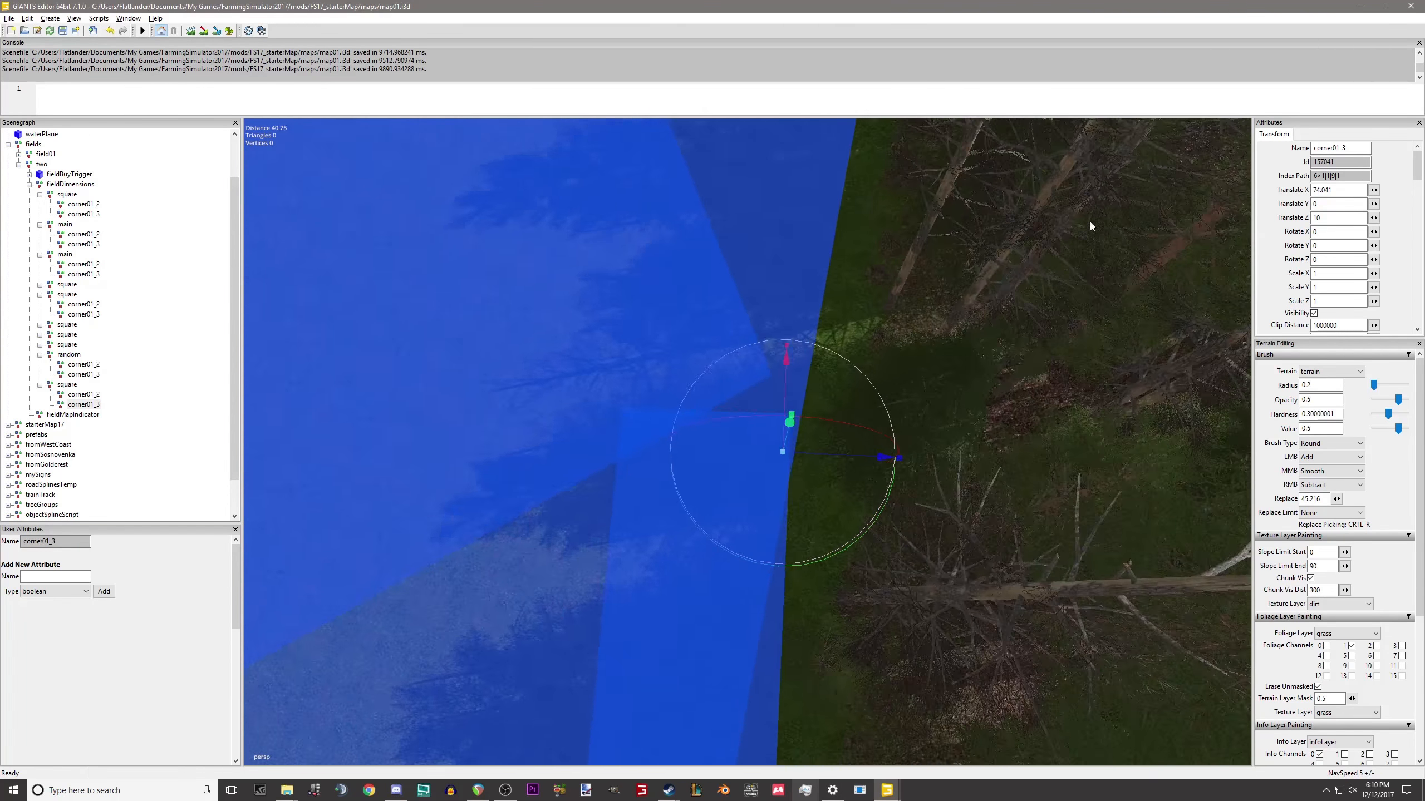
Collapse the field two group and enable fieldJobUsageAllowed in its user attributes.
right_click_drag(1074, 323, 727, 309, "alt")
left_click_drag(727, 309, 254, 311, "alt")
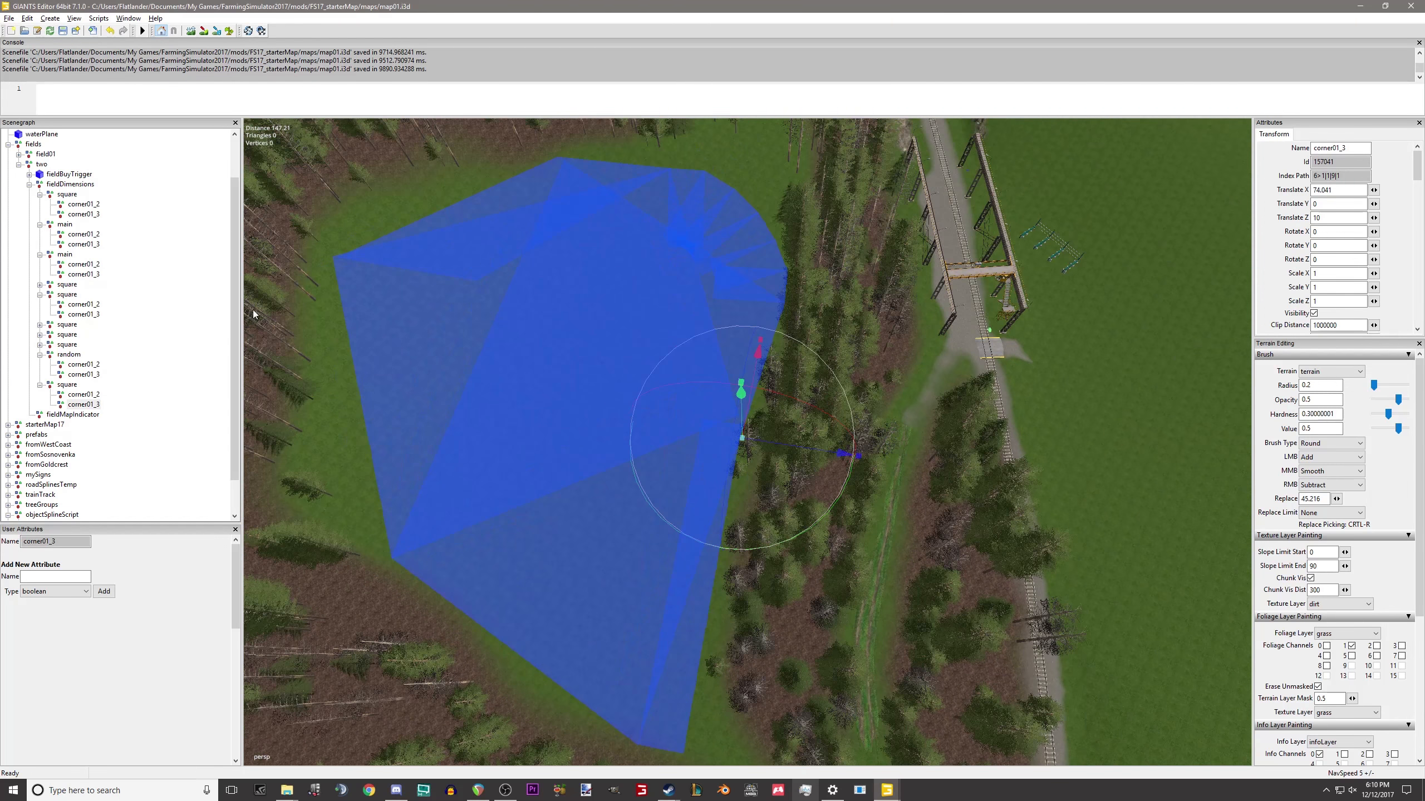
left_click(18, 163)
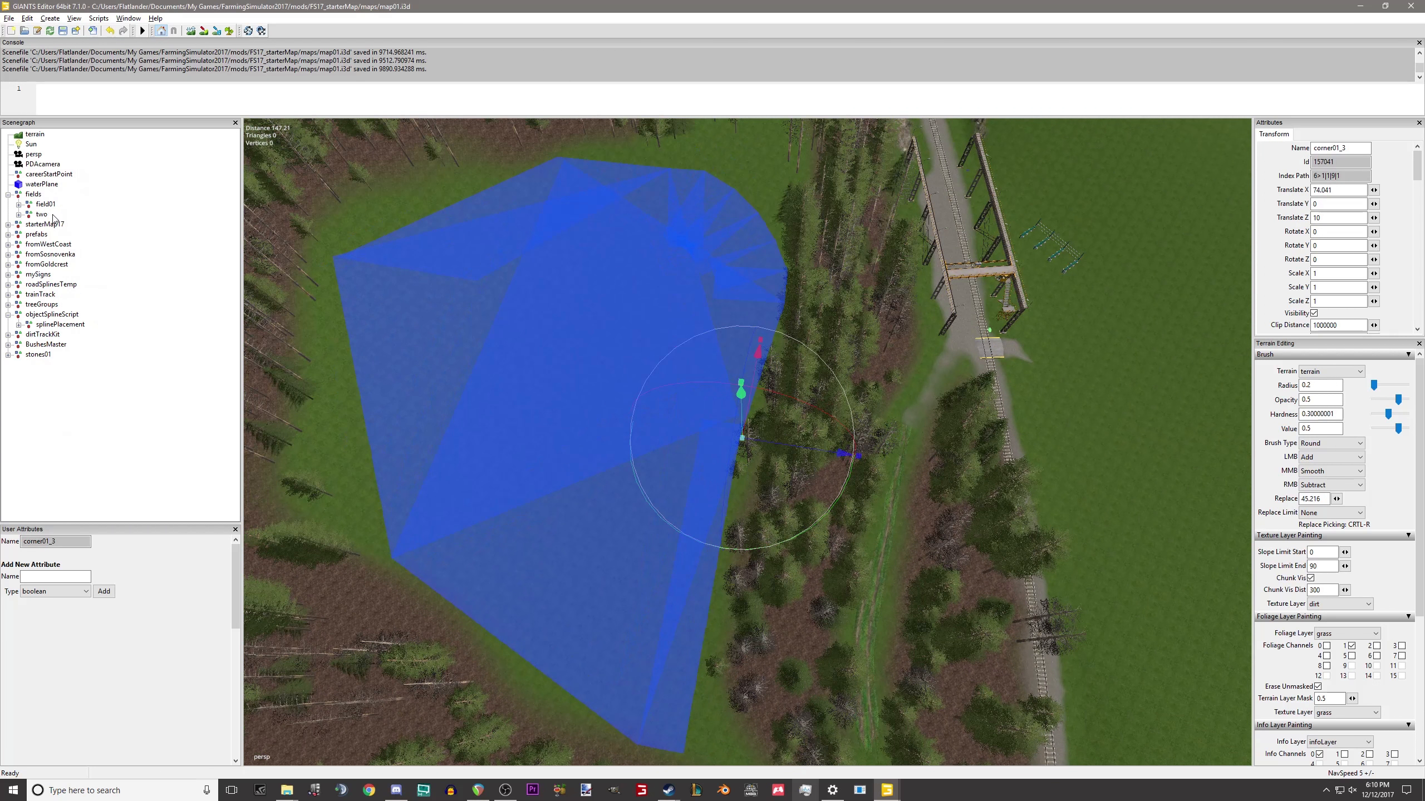
left_click(43, 216)
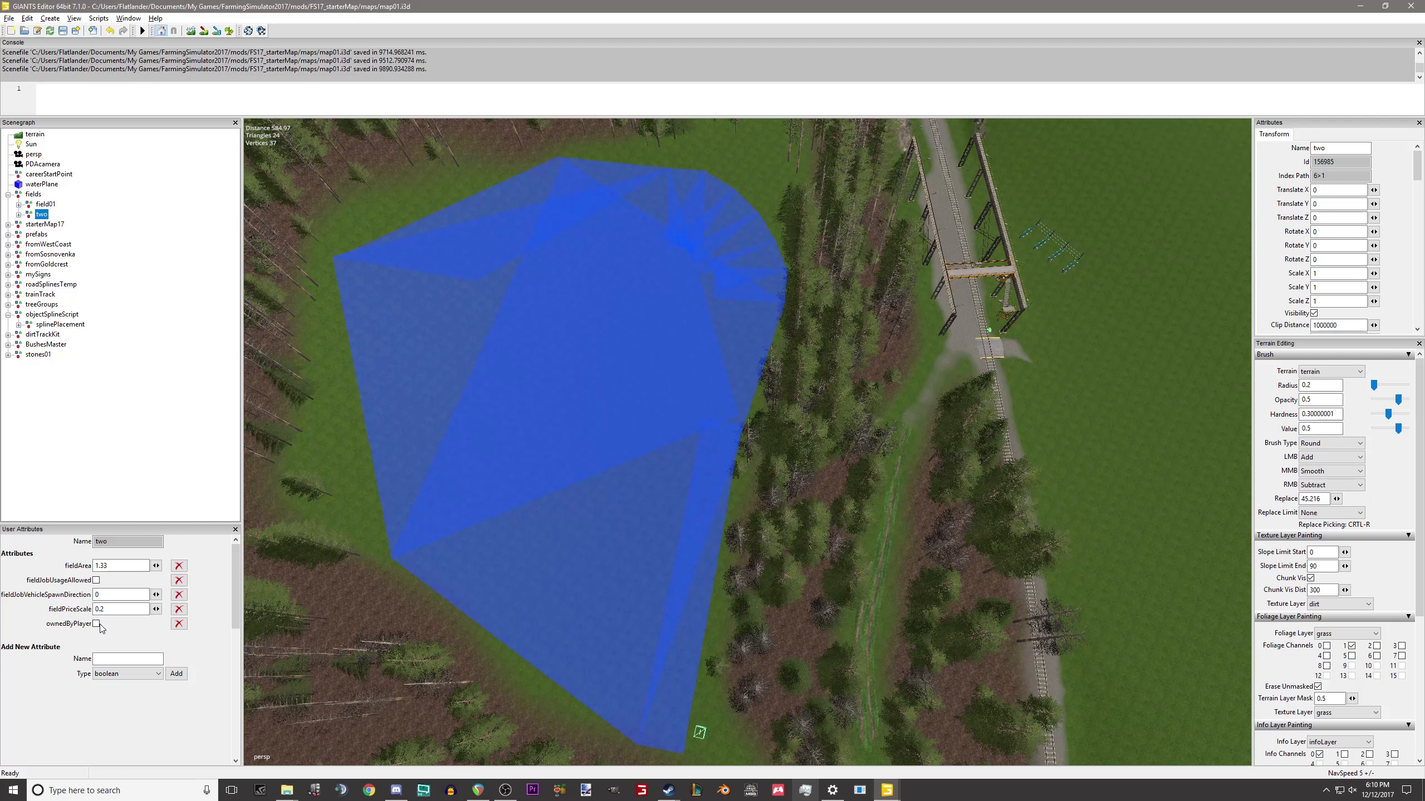
left_click(97, 580)
Run the FS17 map script Set Field Sizes on the fields group.
left_click(33, 194)
left_click(98, 18)
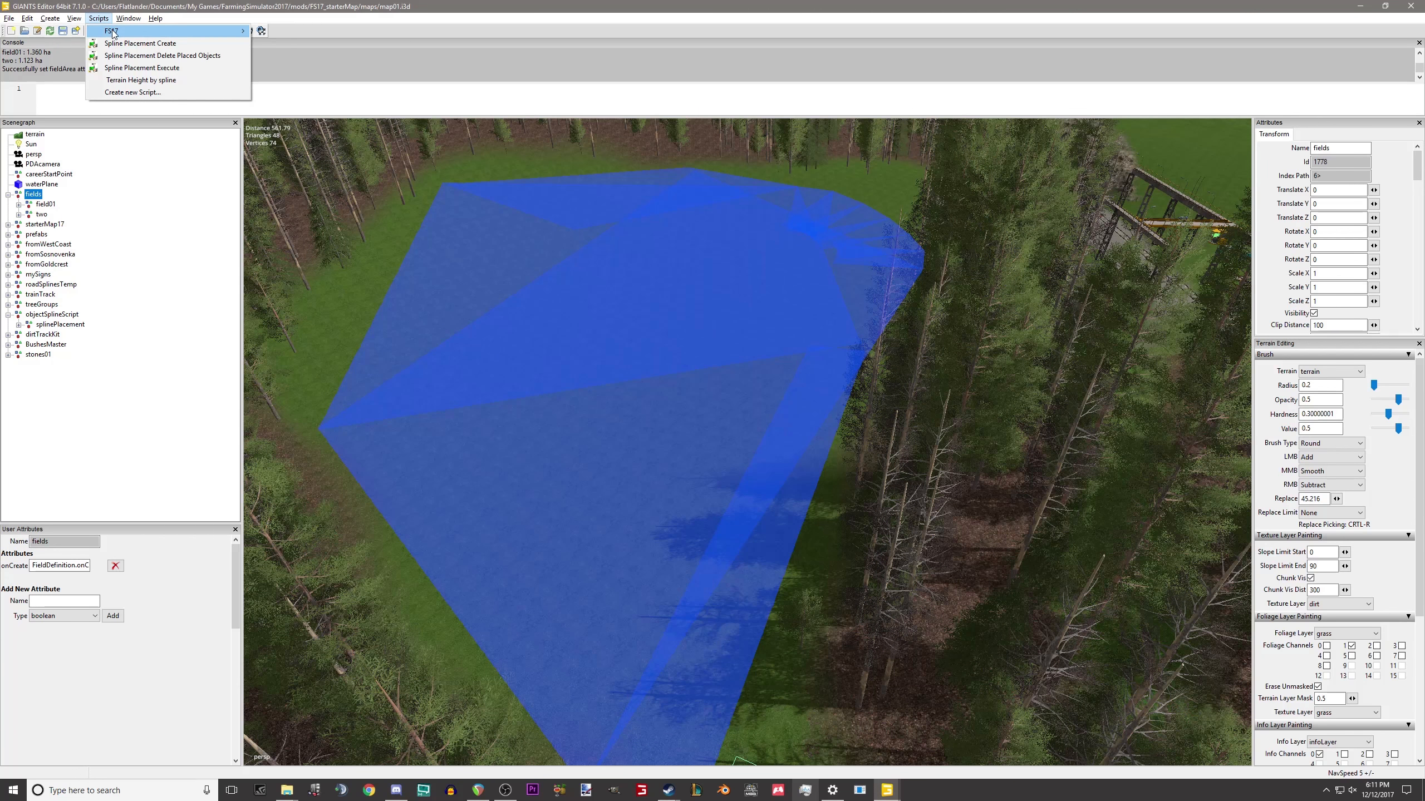
mouse_move(115, 31)
mouse_move(280, 31)
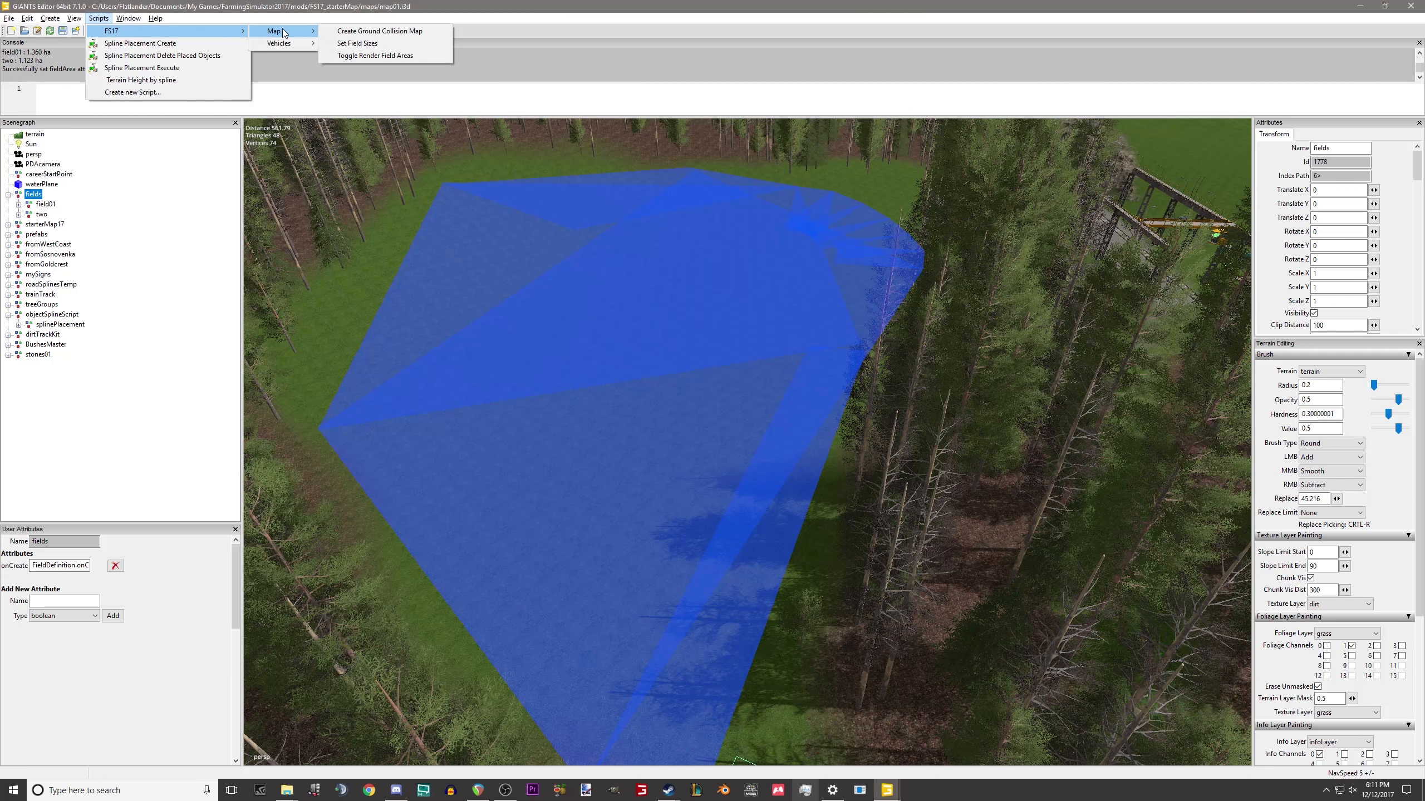
left_click(348, 44)
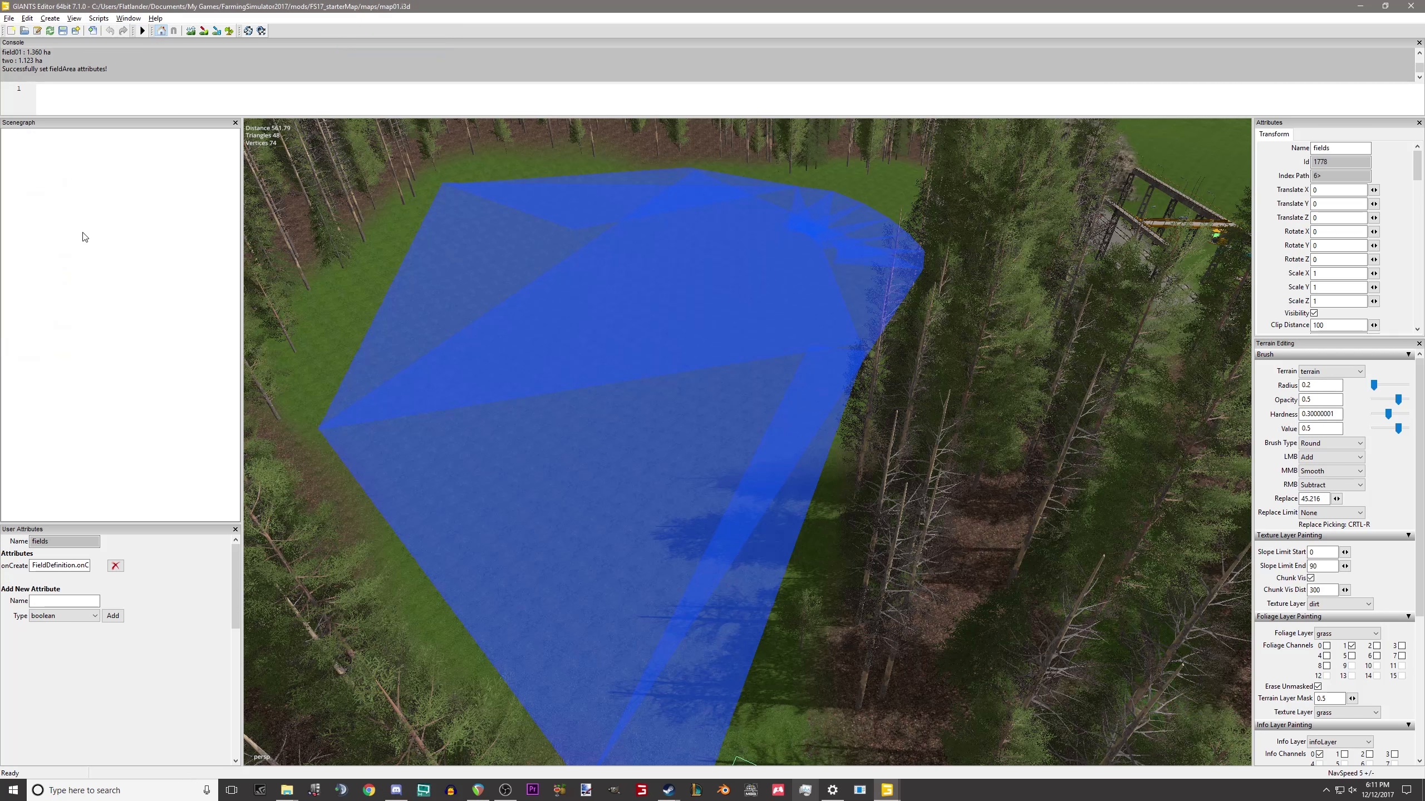
Check field two's fieldArea attribute and save the map.
left_click(43, 216)
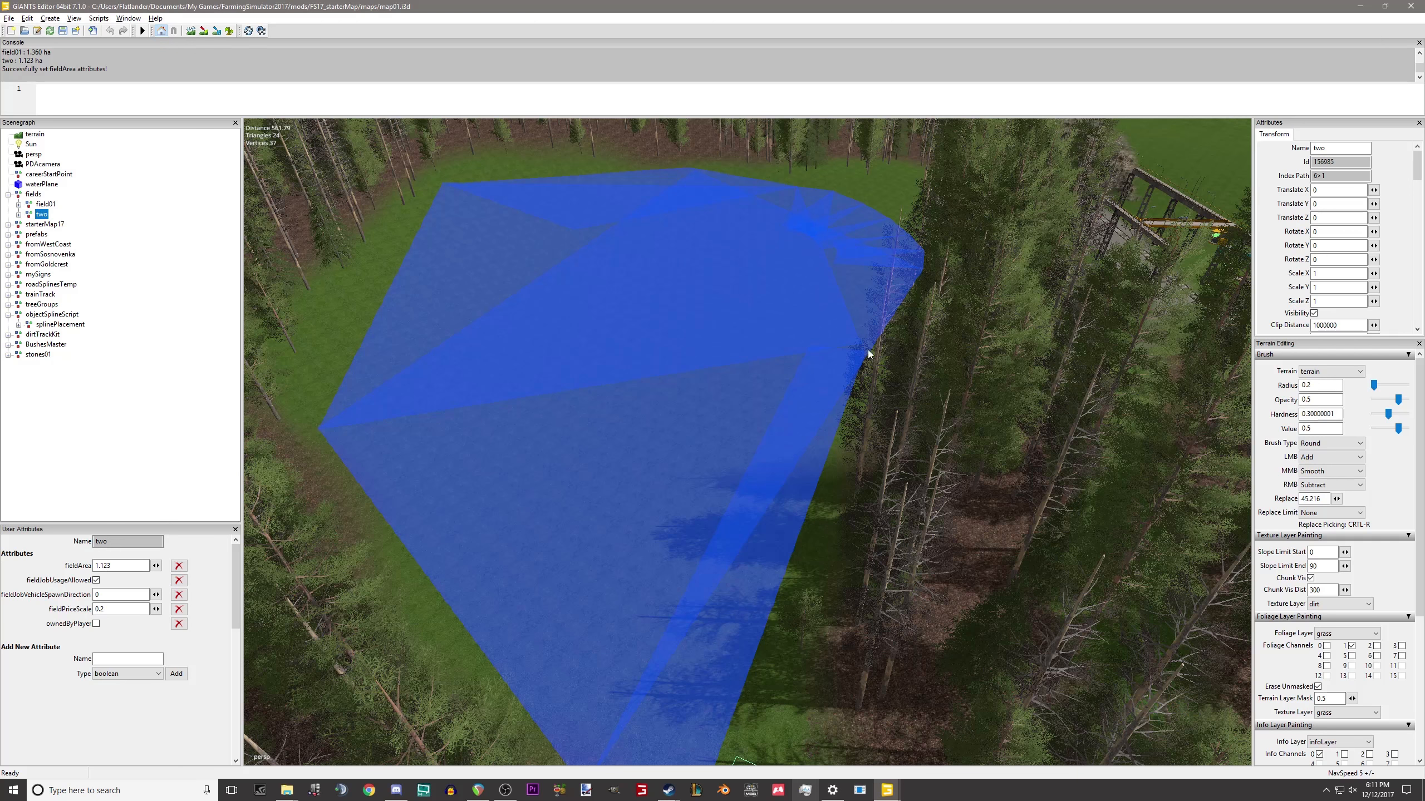
scroll(465, 492, "down", 3)
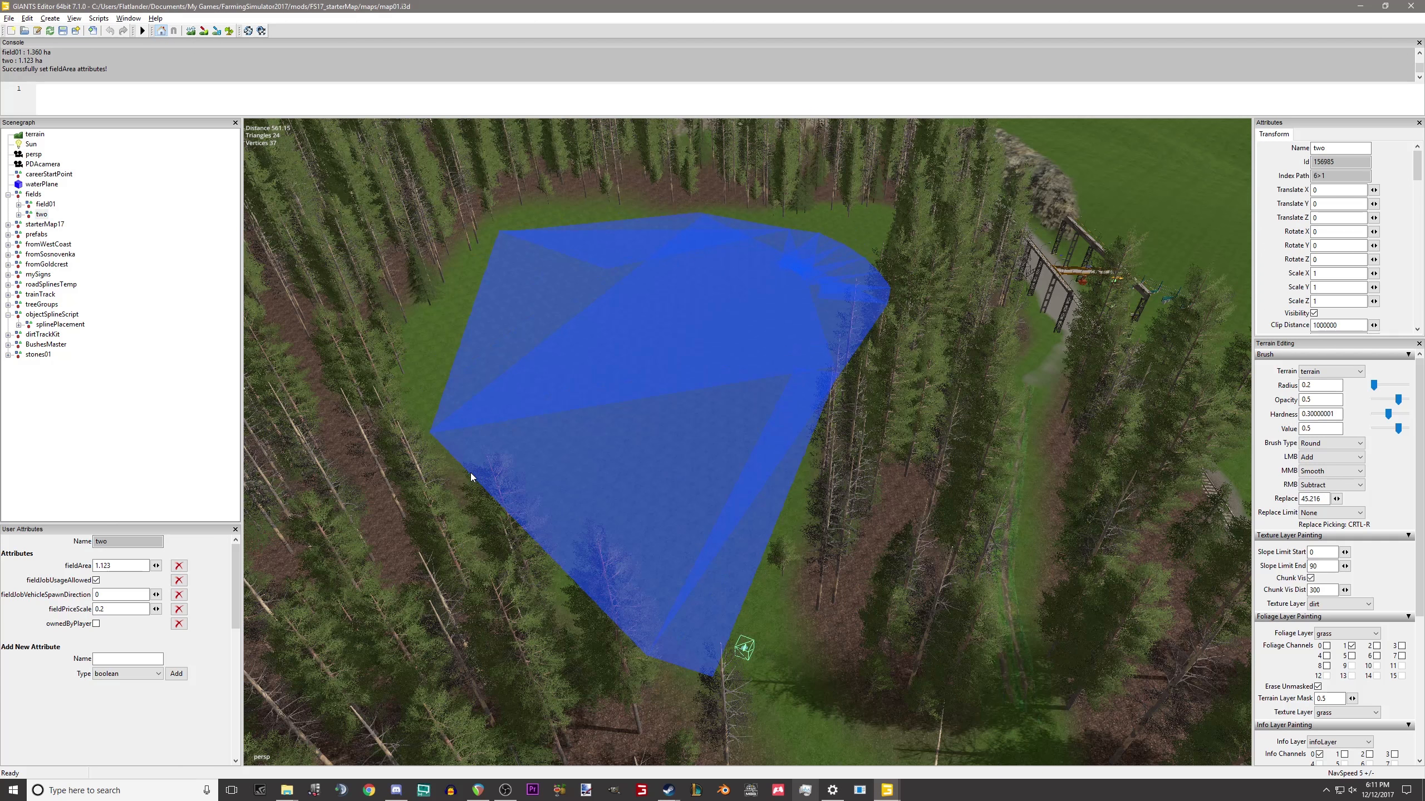
key("ctrl+s")
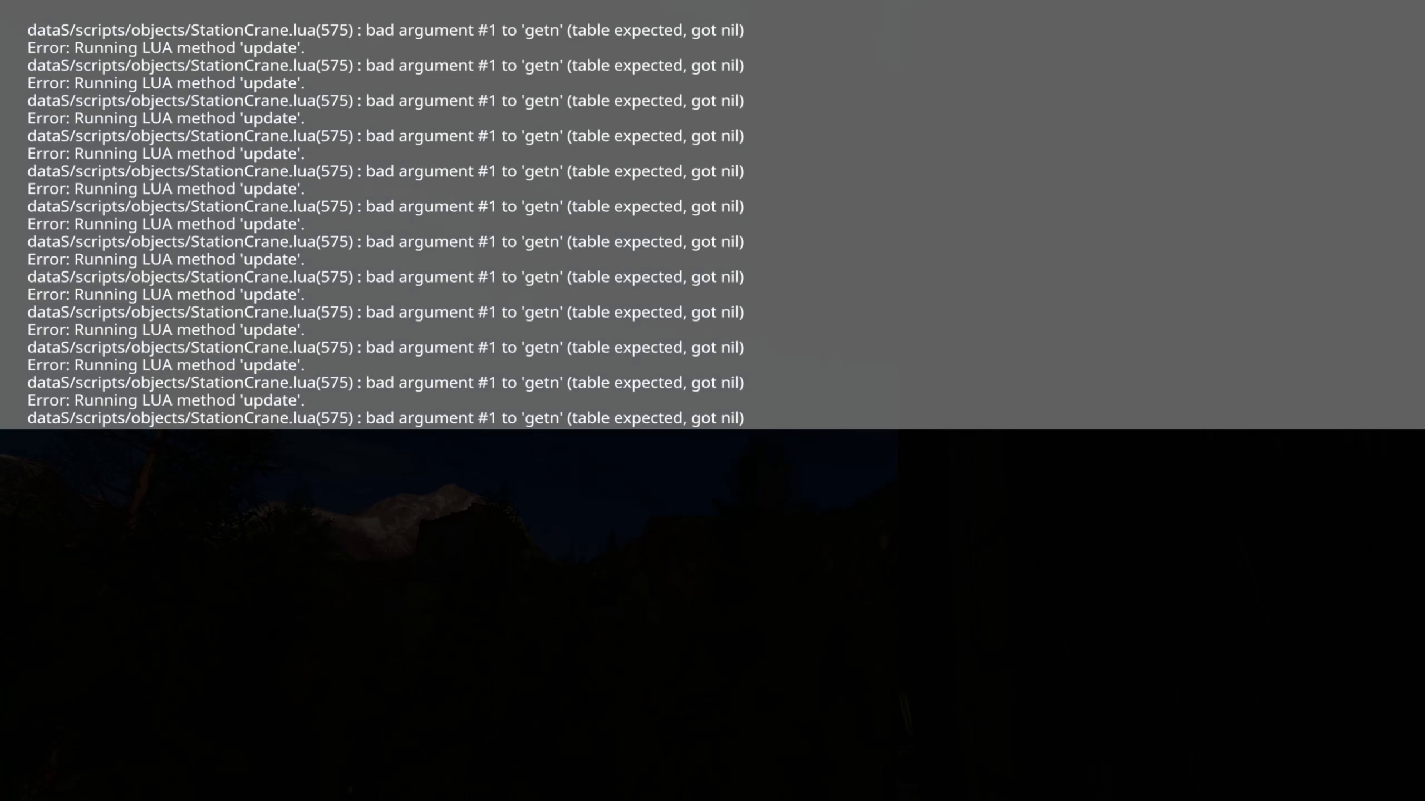
Quit the Farming Simulator test run through the game's developer console.
key("grave")
type("q")
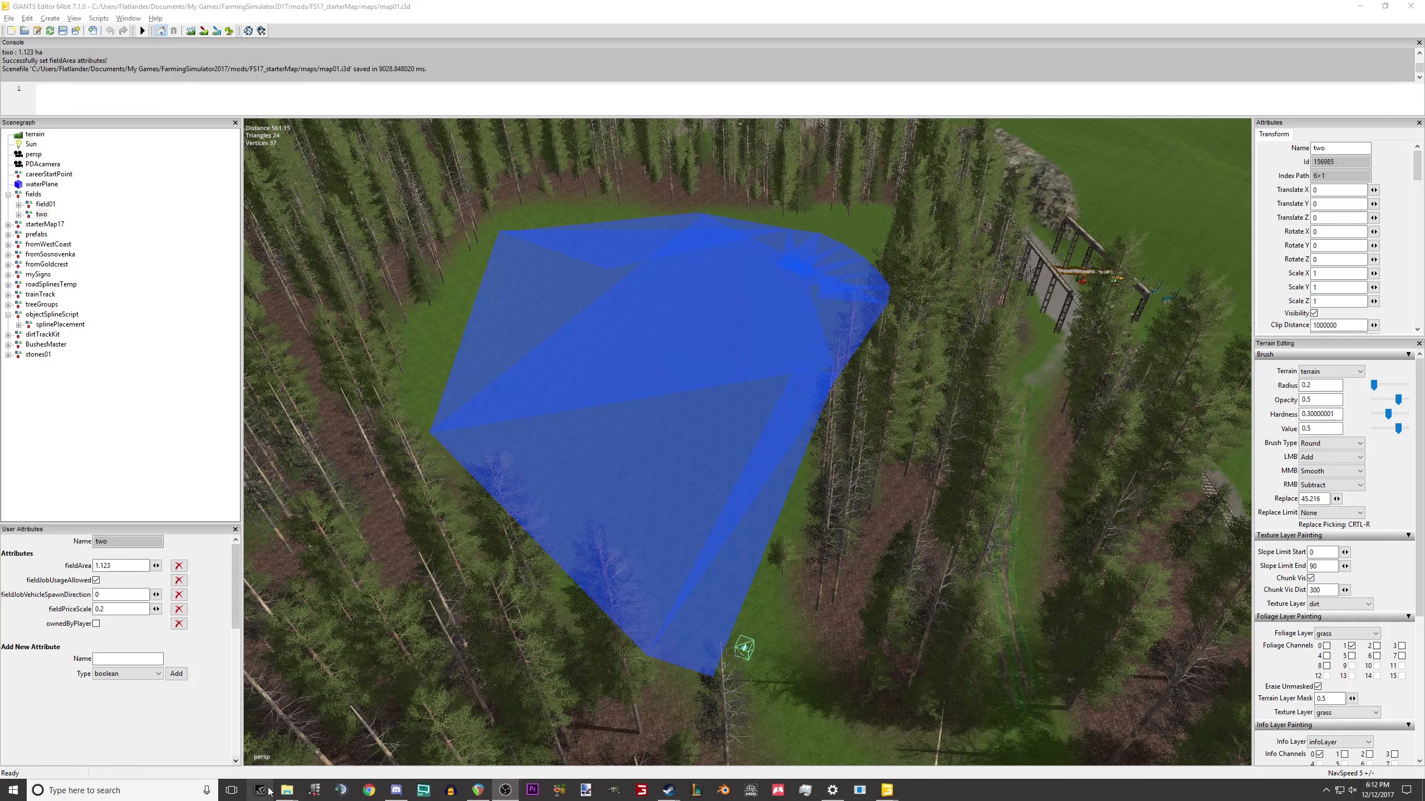
Open the game's log.txt from the FarmingSimulator2017 documents folder in Notepad++.
key("super")
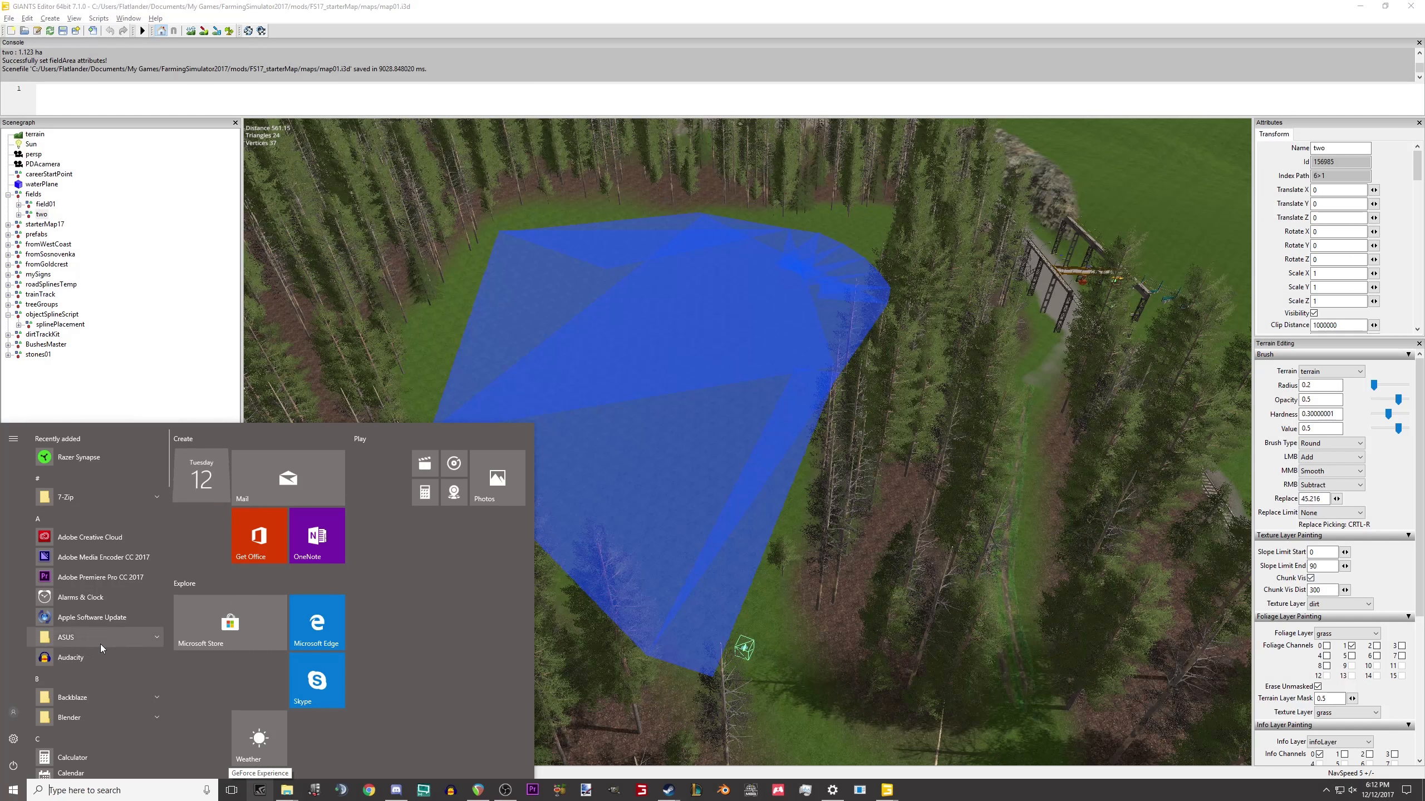
key("super")
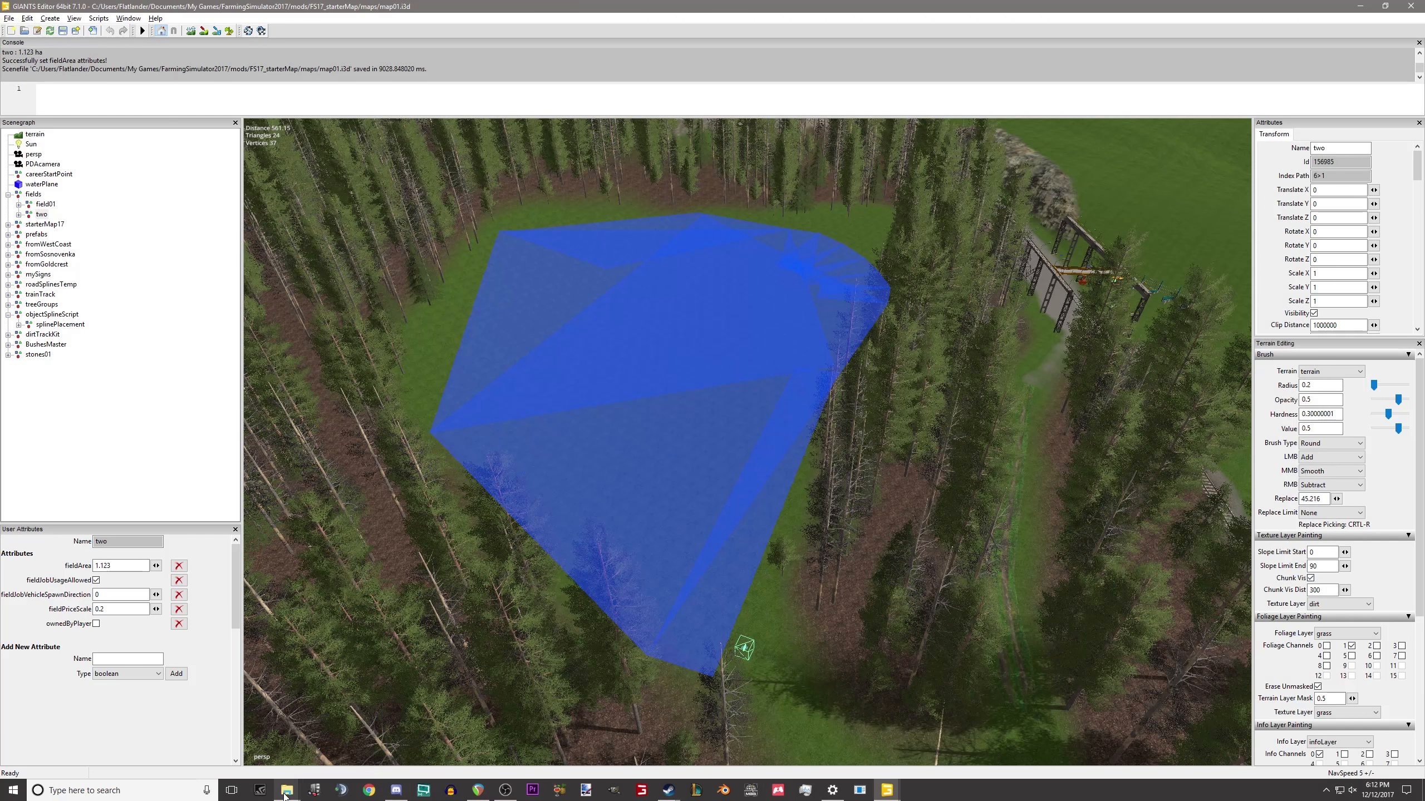
mouse_move(287, 790)
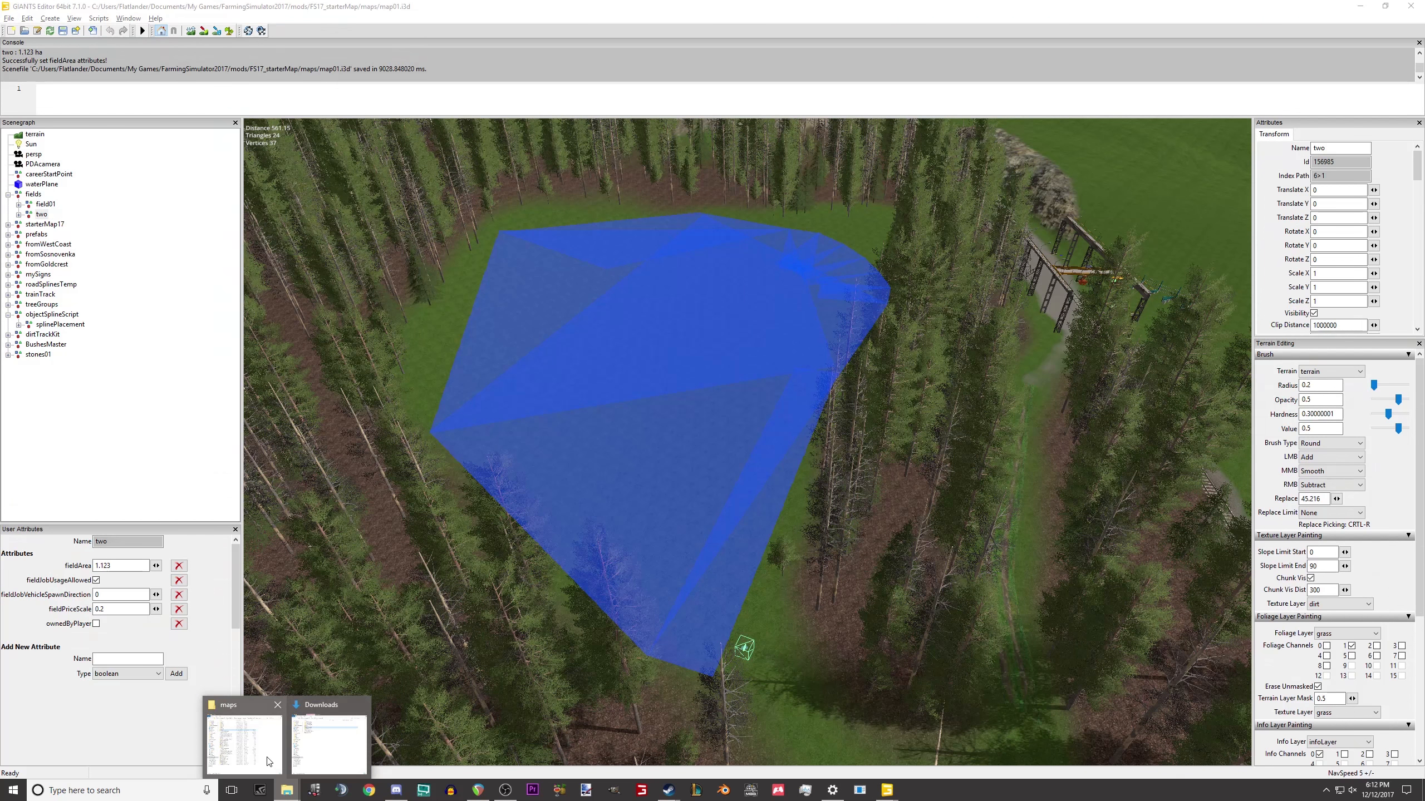
mouse_move(267, 761)
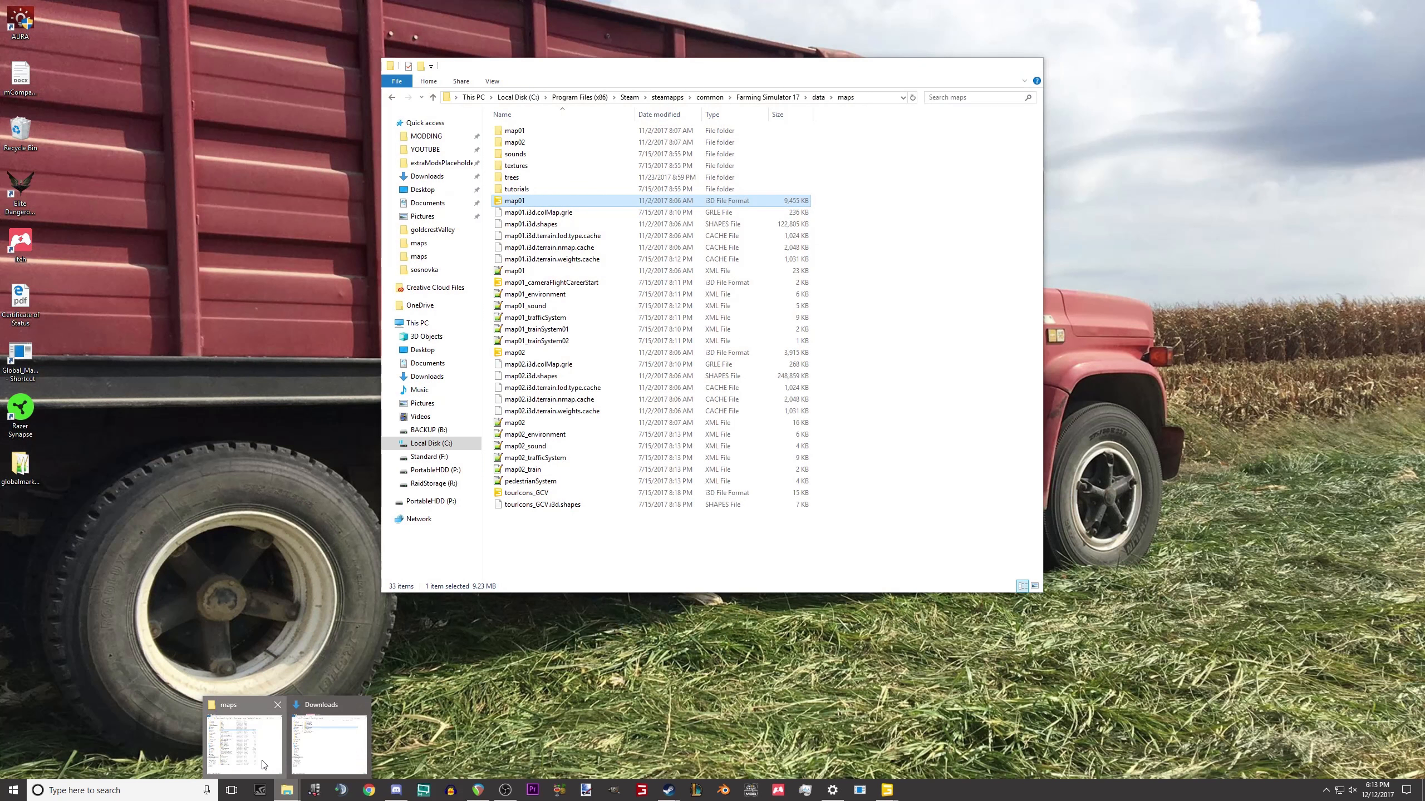
left_click(263, 762)
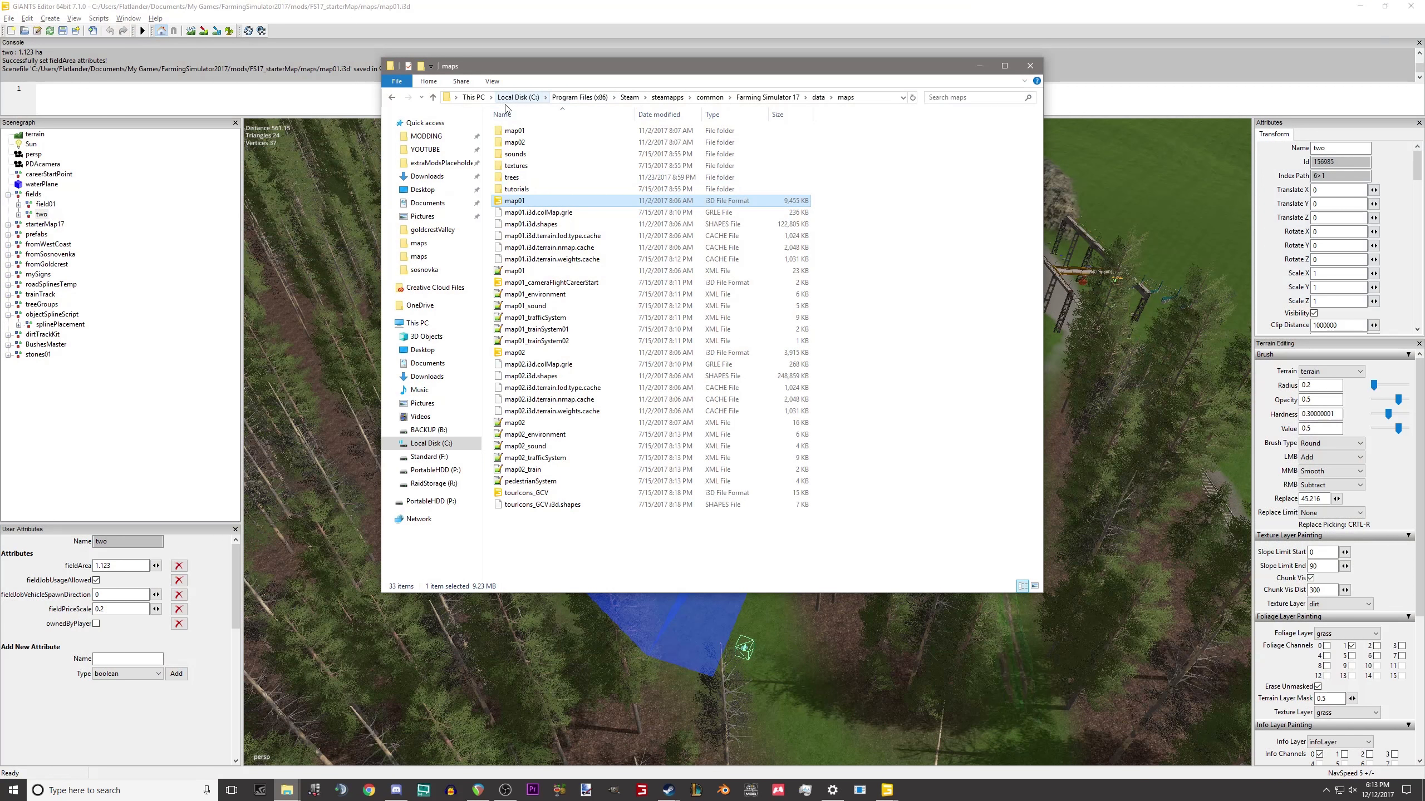
left_click(429, 138)
double_click(525, 190)
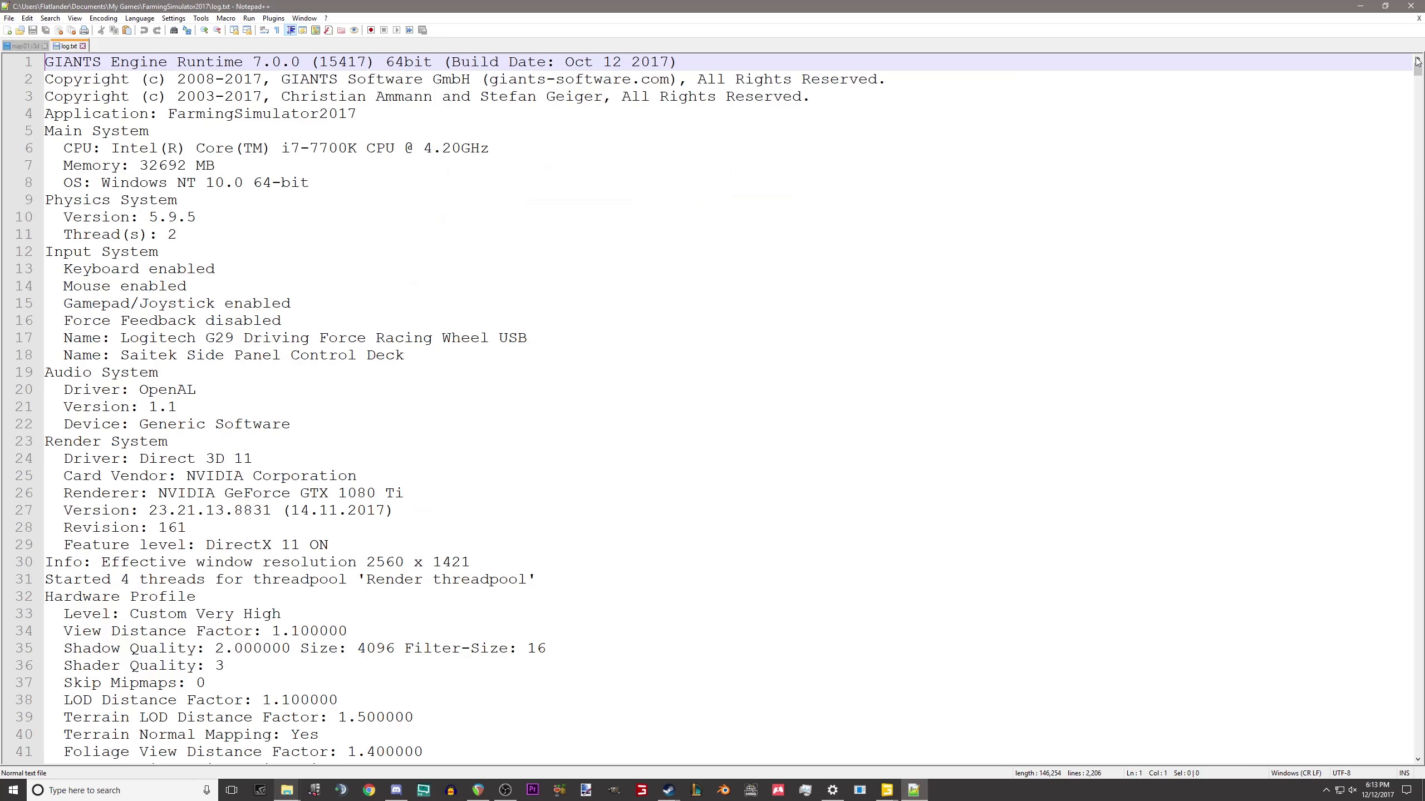
Search log.txt for "error" and move the Find dialog away from the matching lines.
double_click(153, 286)
key("ctrl+f")
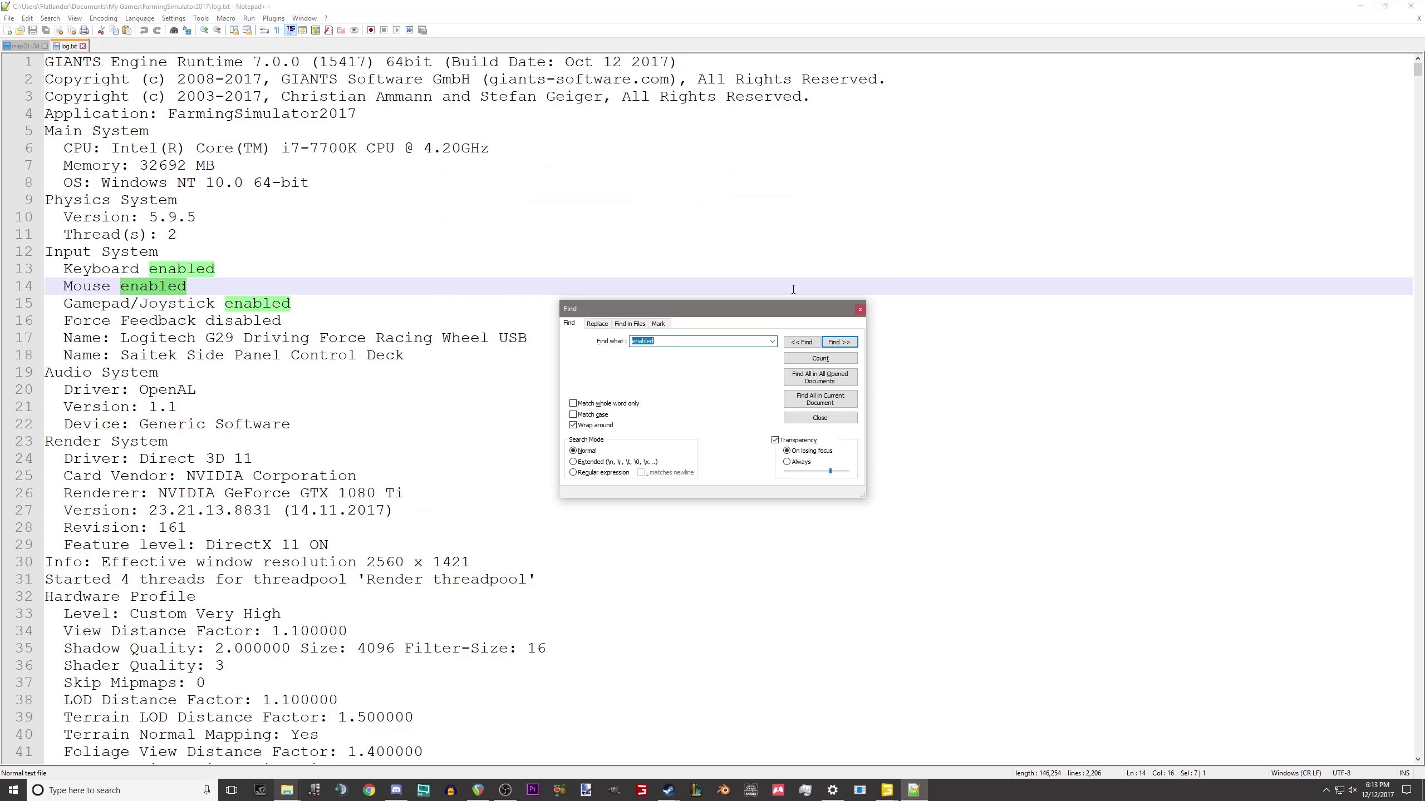
type("errorr")
key("Return")
type("error")
key("Return")
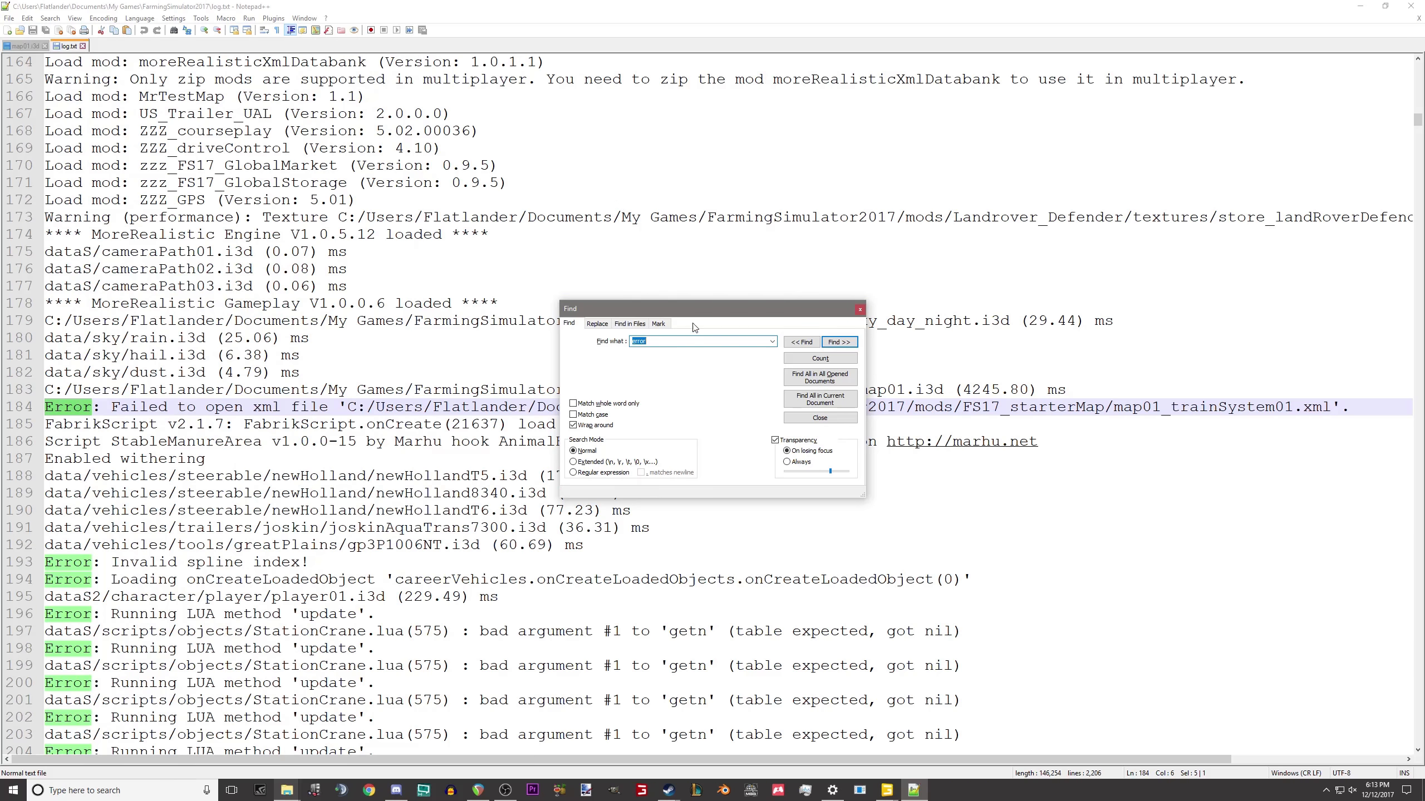
left_click_drag(713, 313, 568, 147)
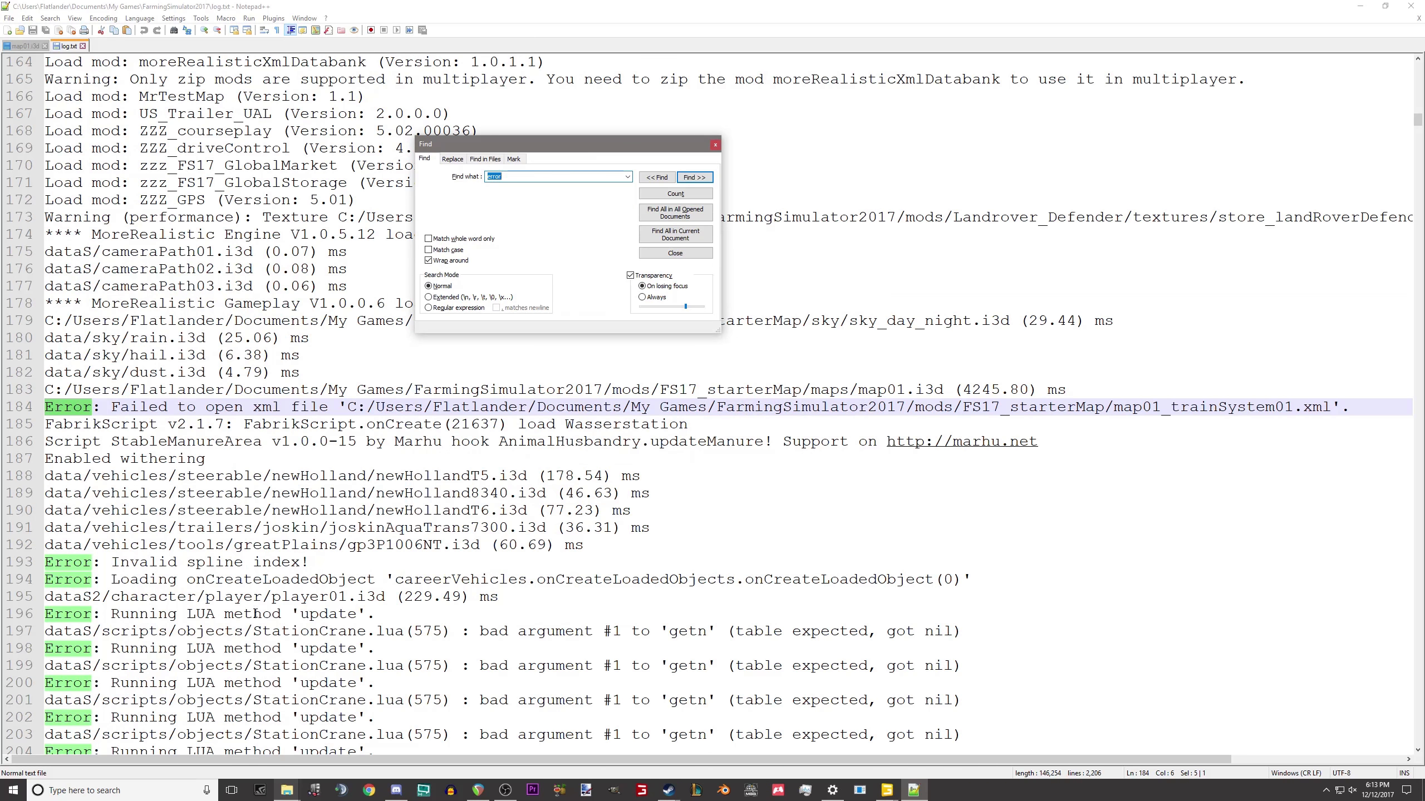
Review the error entries in log.txt, and close the Find dialog and the Notepad++ window.
scroll(257, 625, "down", 1)
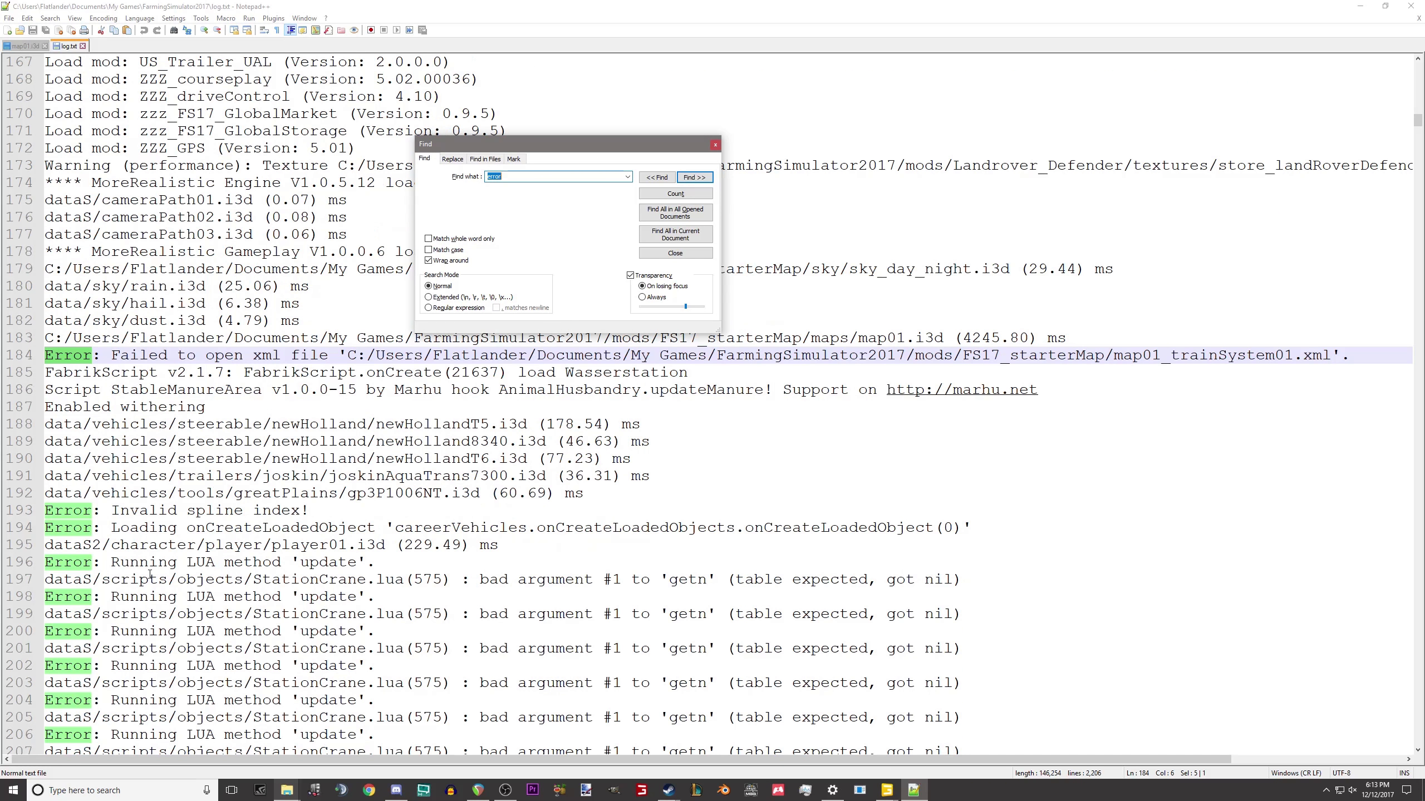
scroll(153, 567, "down", 10)
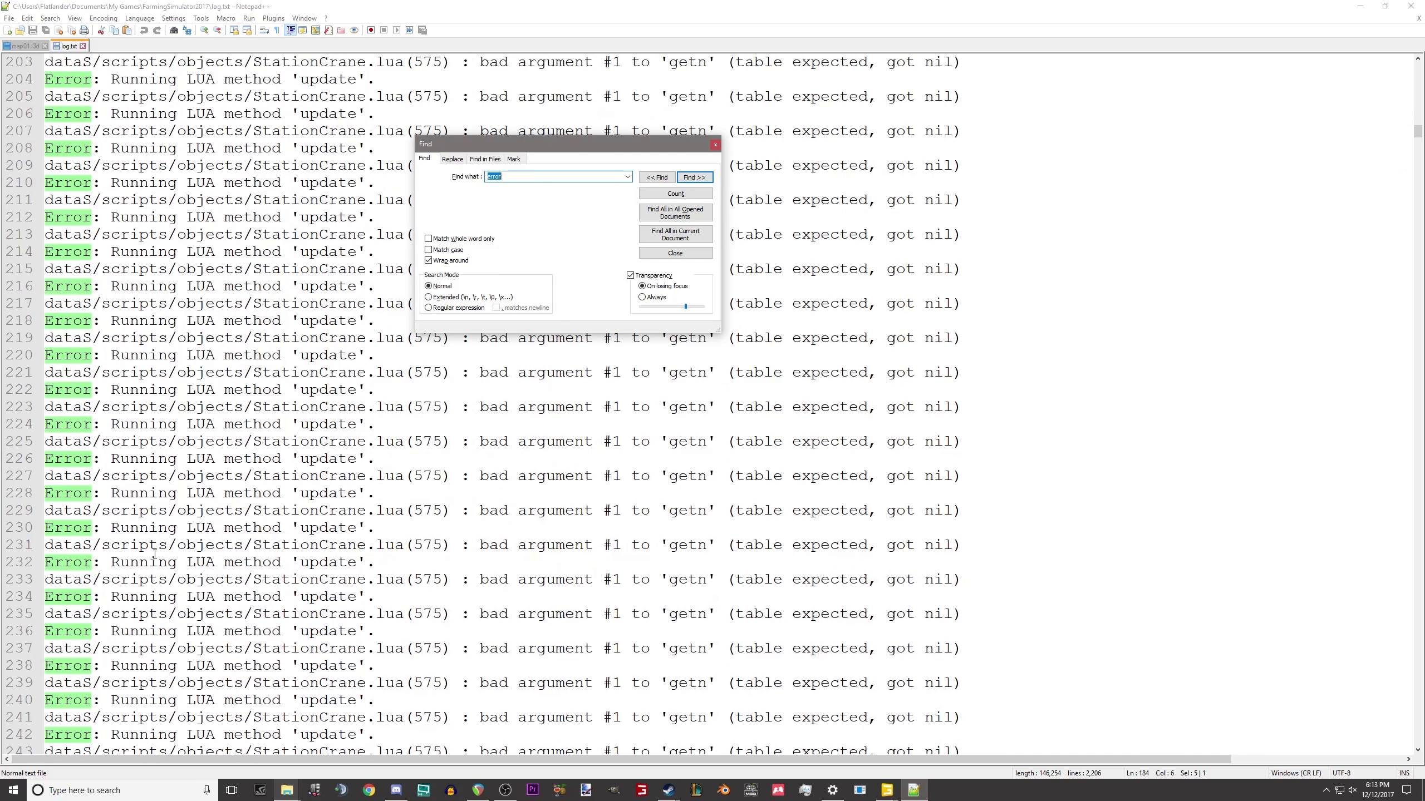
scroll(156, 550, "up", 5)
scroll(156, 553, "up", 6)
scroll(438, 584, "down", 2)
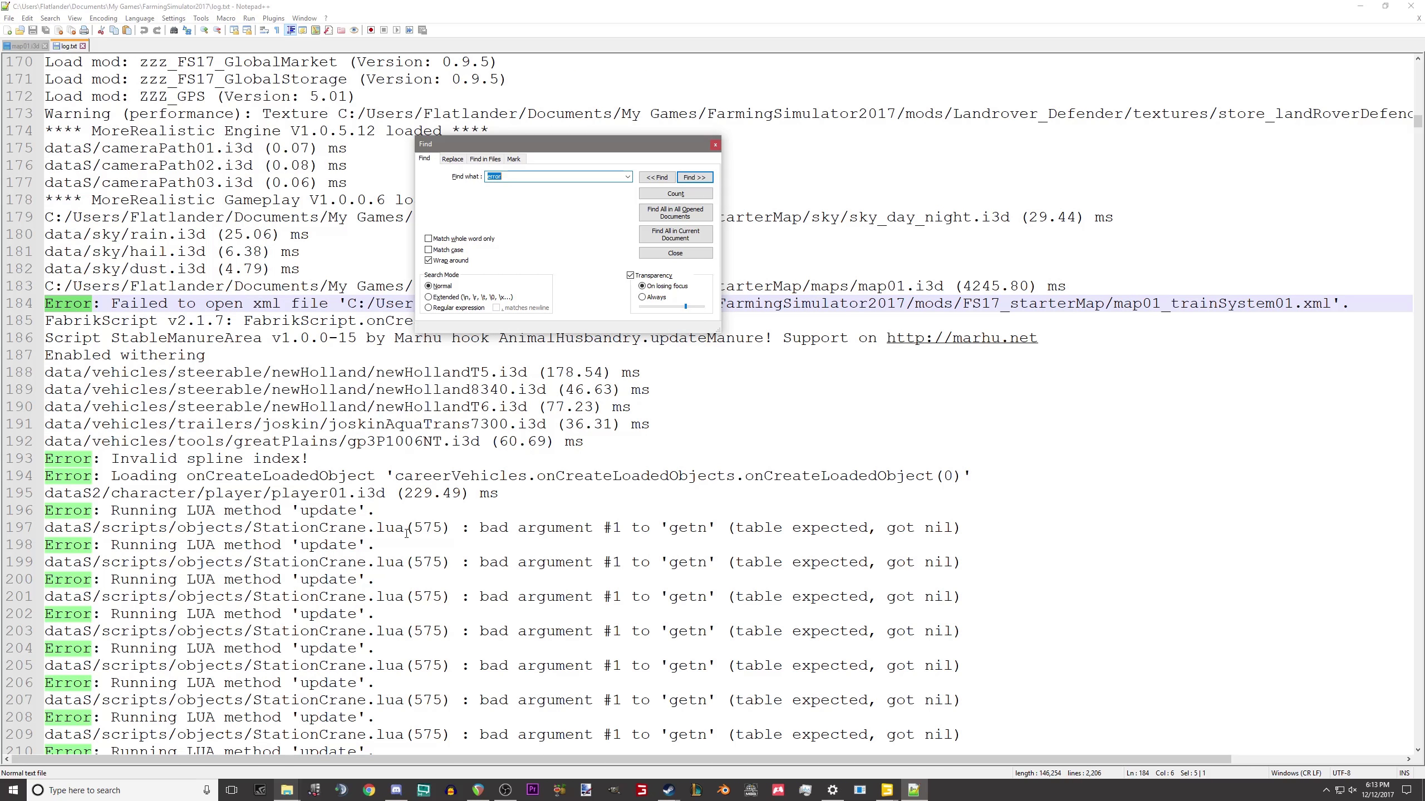
left_click(715, 145)
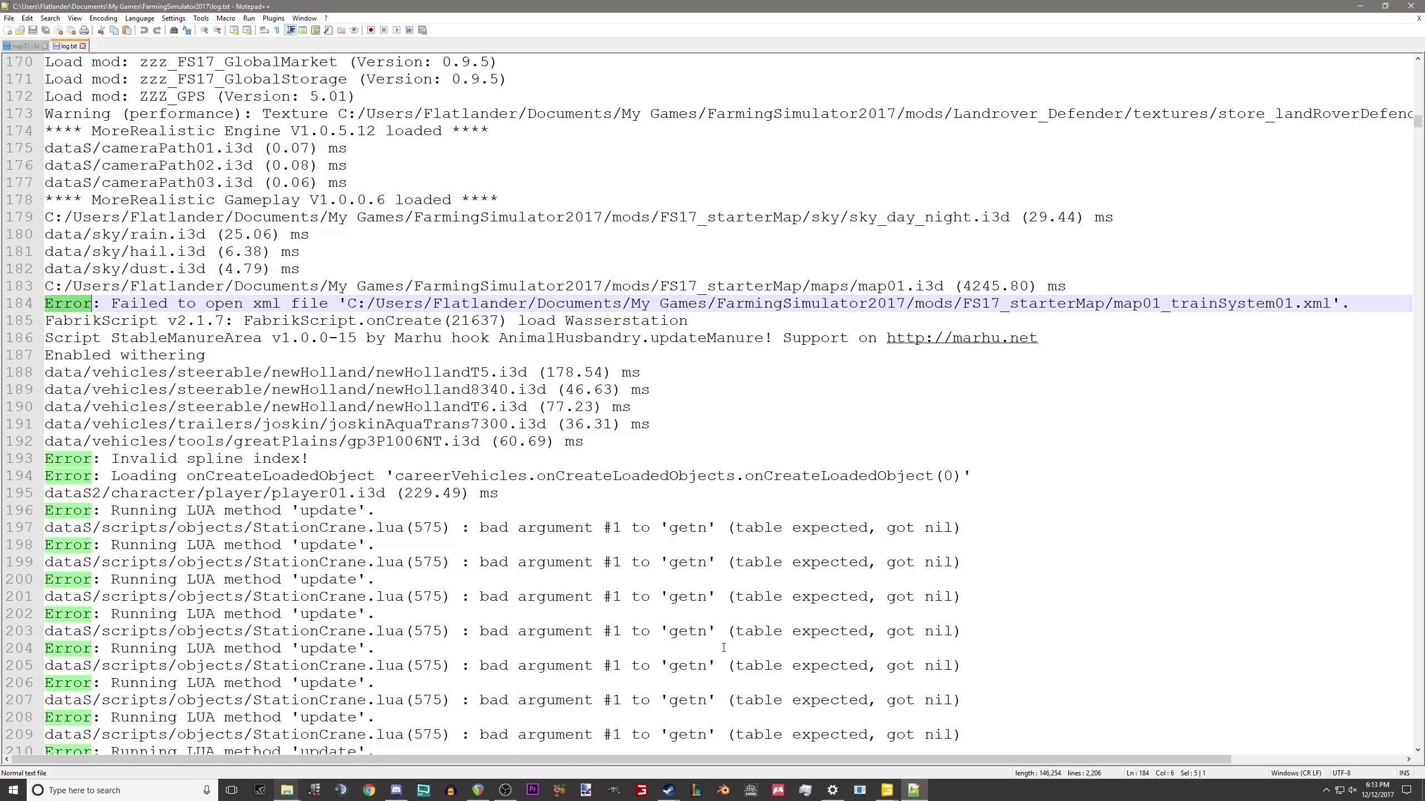
left_click(1410, 6)
In GIANTS Editor, remove both user attributes from the trainSystem group under starterMap17 and save the map.
left_click(57, 437)
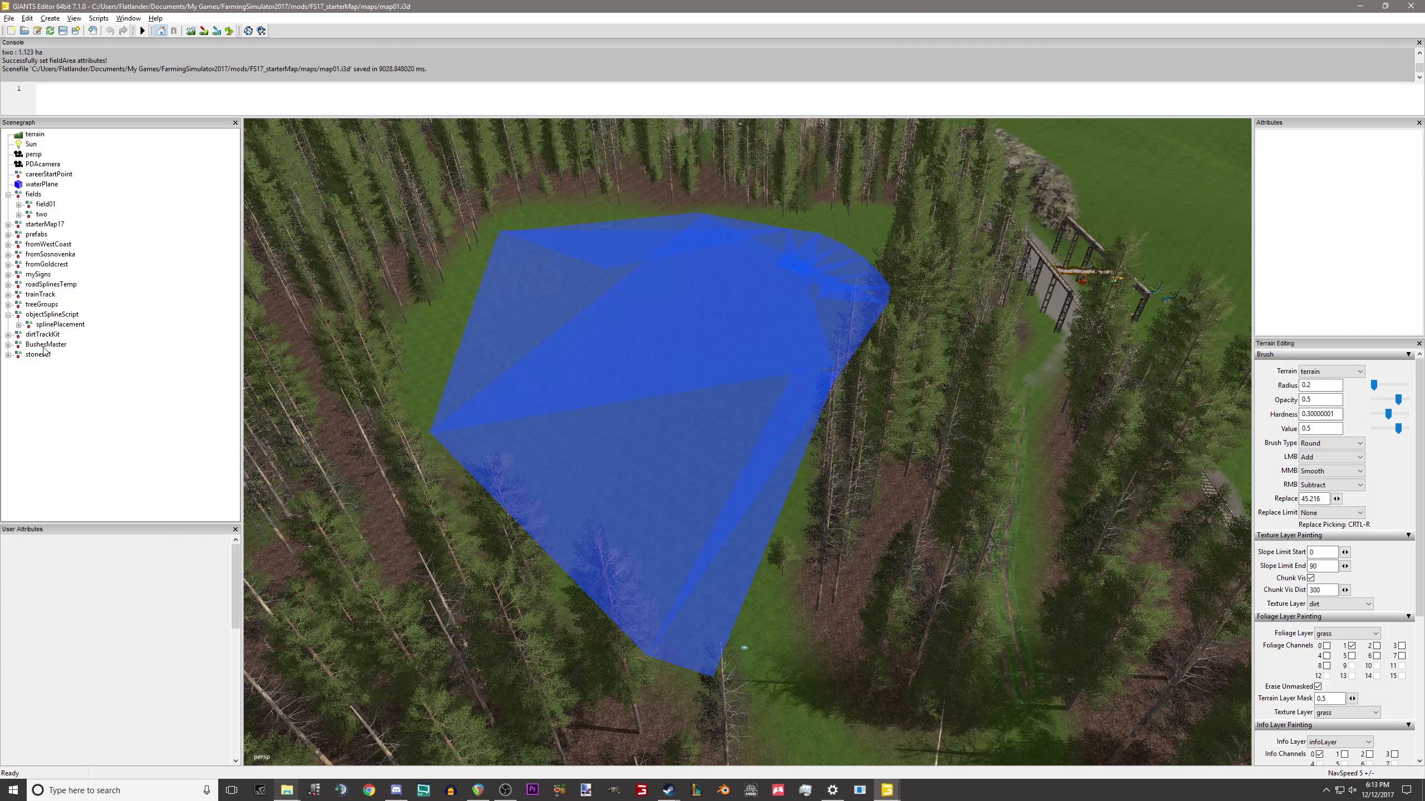
left_click(8, 224)
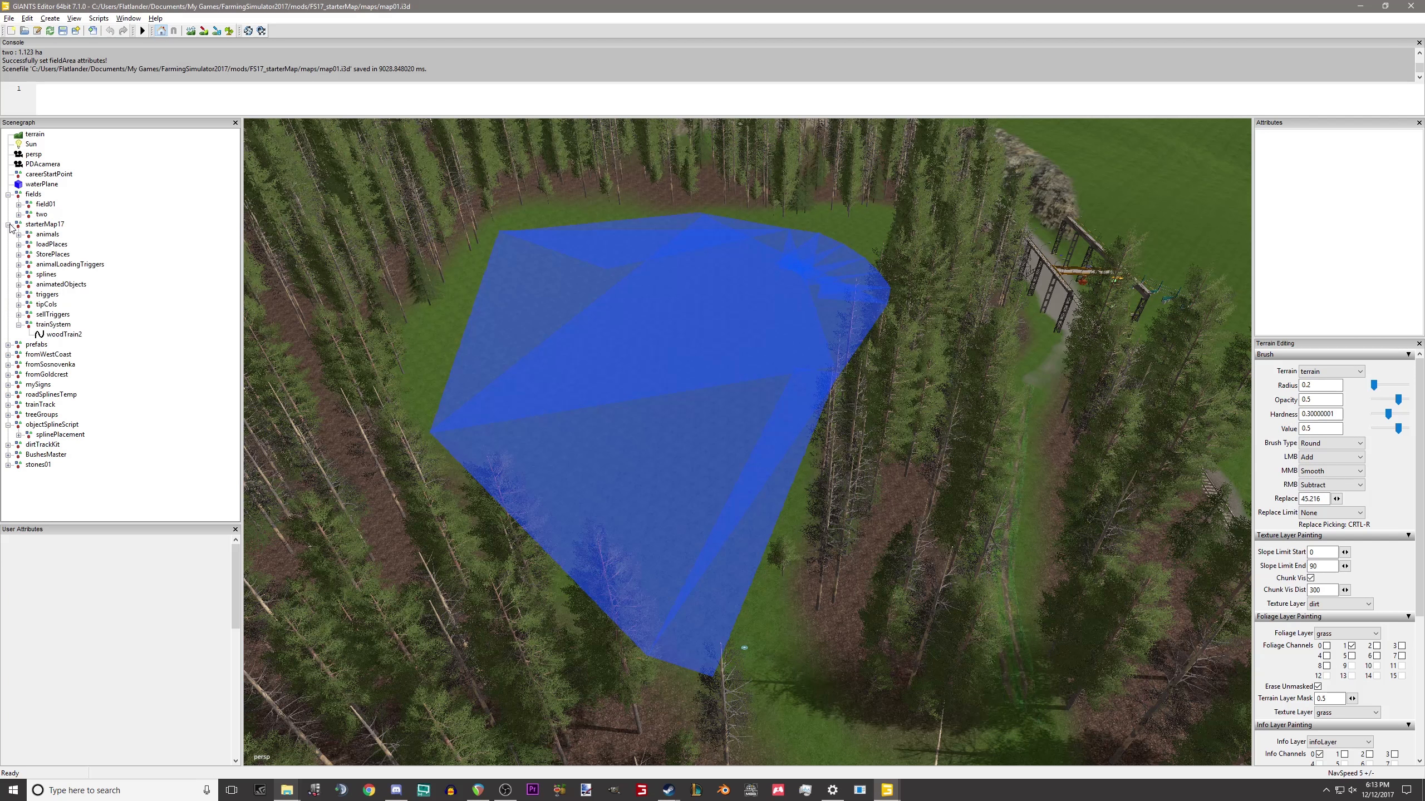
left_click(55, 326)
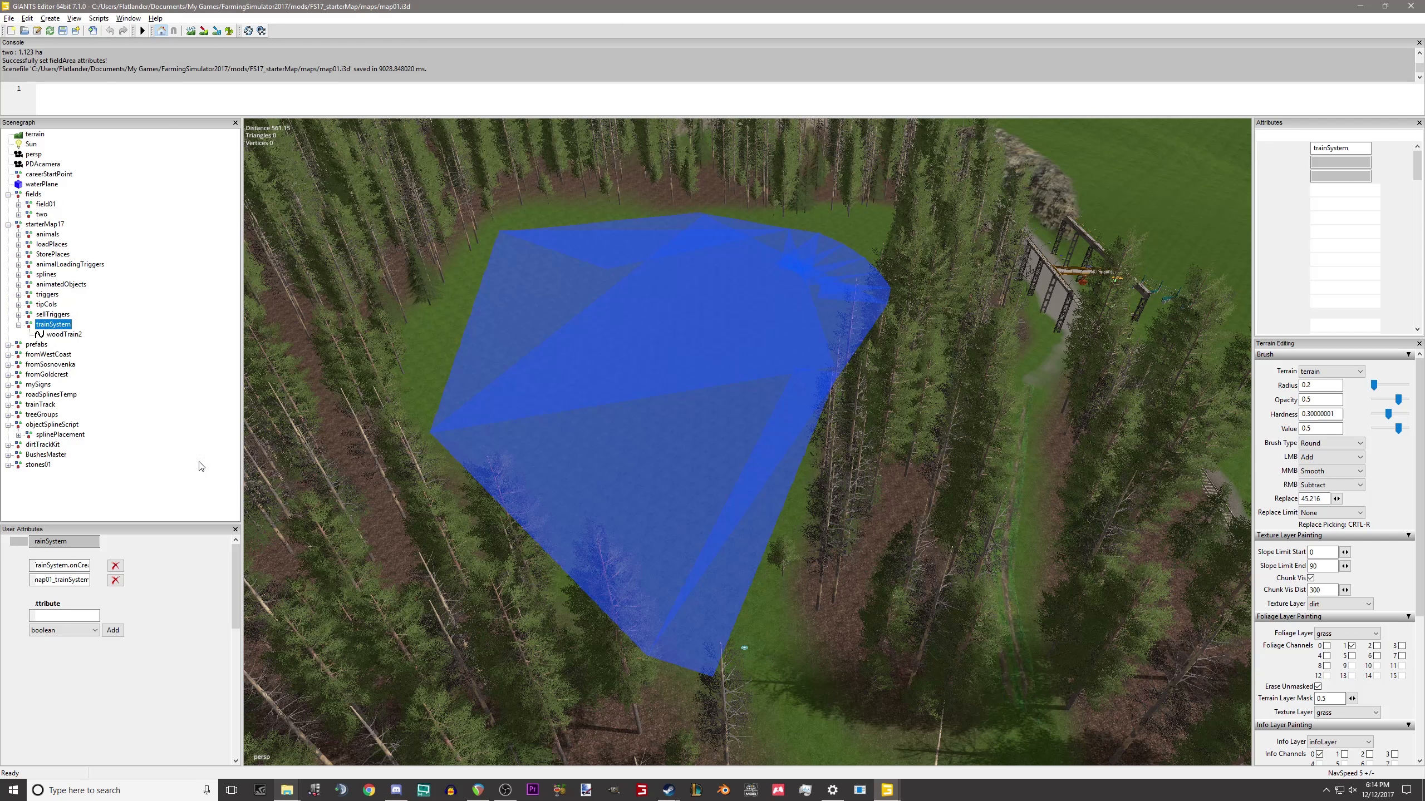
left_click(115, 580)
left_click(115, 566)
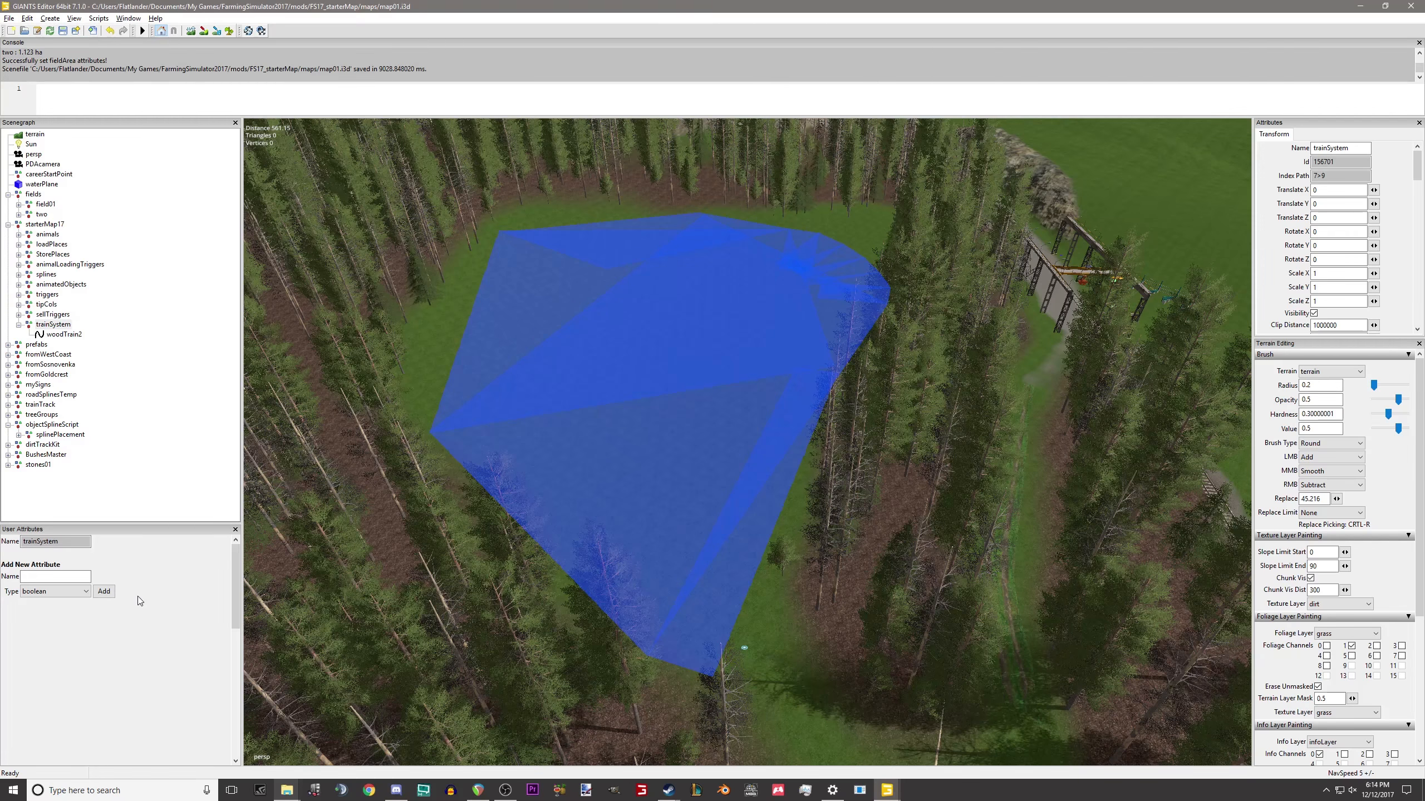
left_click(64, 31)
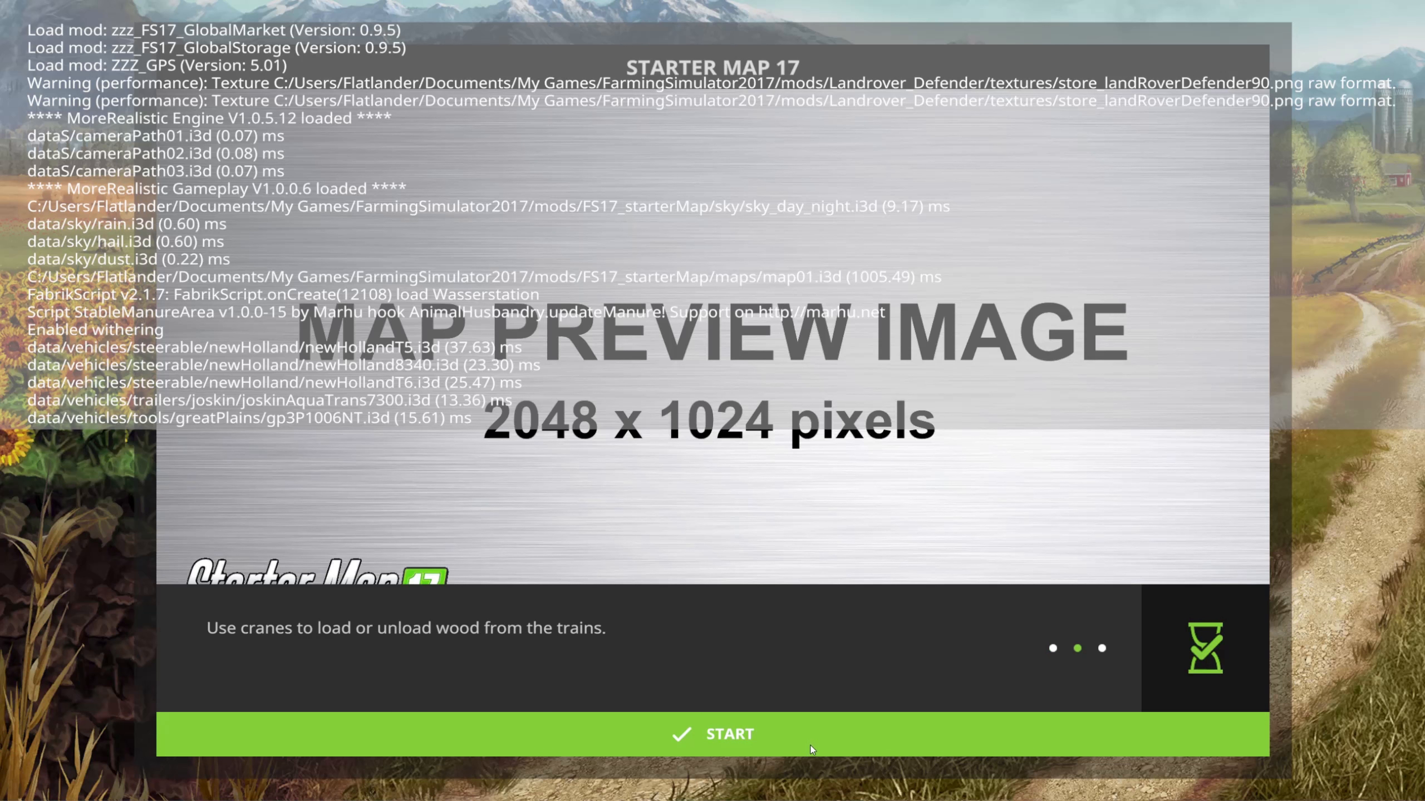
Hide the developer console, start the loaded Starter Map 17 game and dismiss the introductory hint.
key("grave")
key("grave")
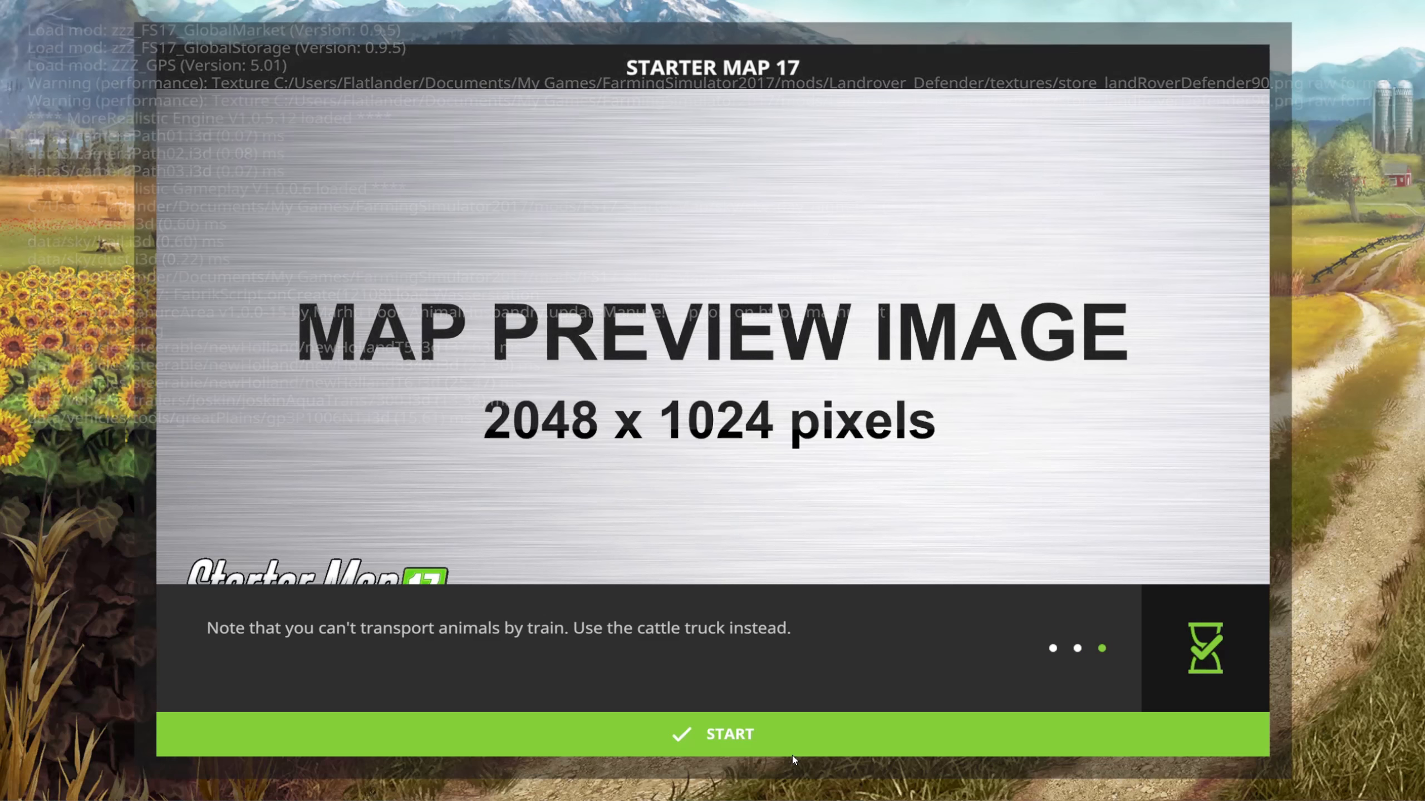
left_click(790, 742)
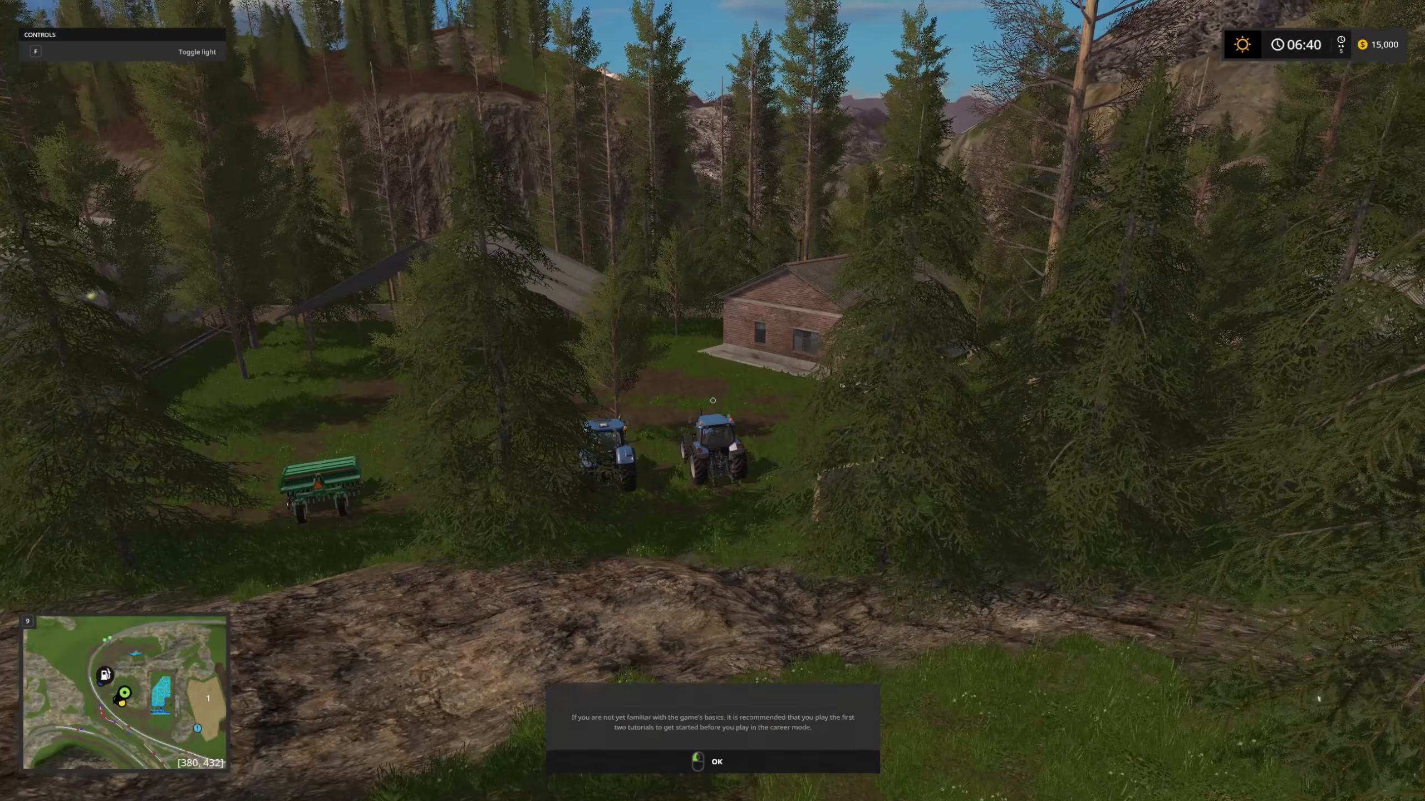
left_click(713, 401)
Walk to the parked New Holland tractors, leave the 8340 for the T6, and drive off in cab view with the controls help hidden.
key("w")
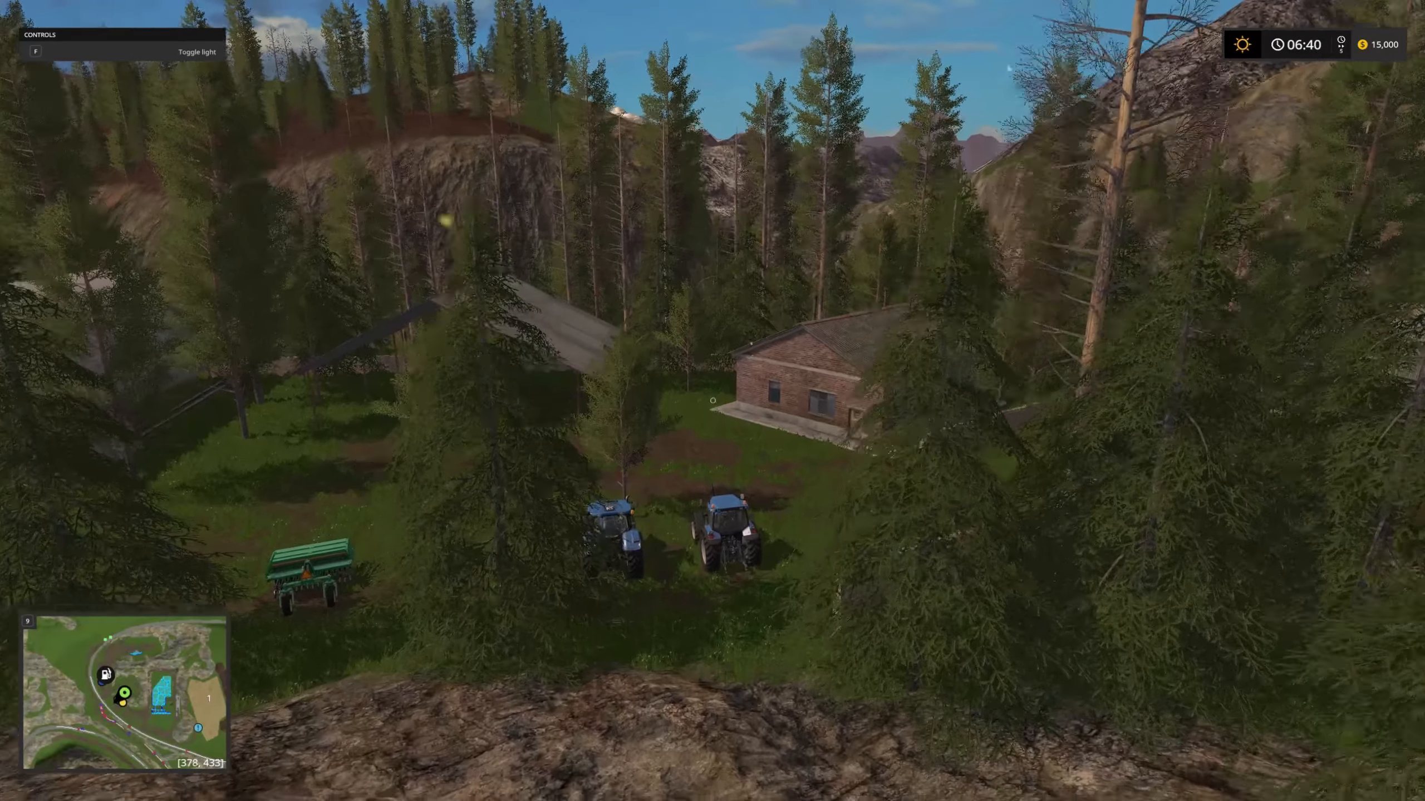
key("e")
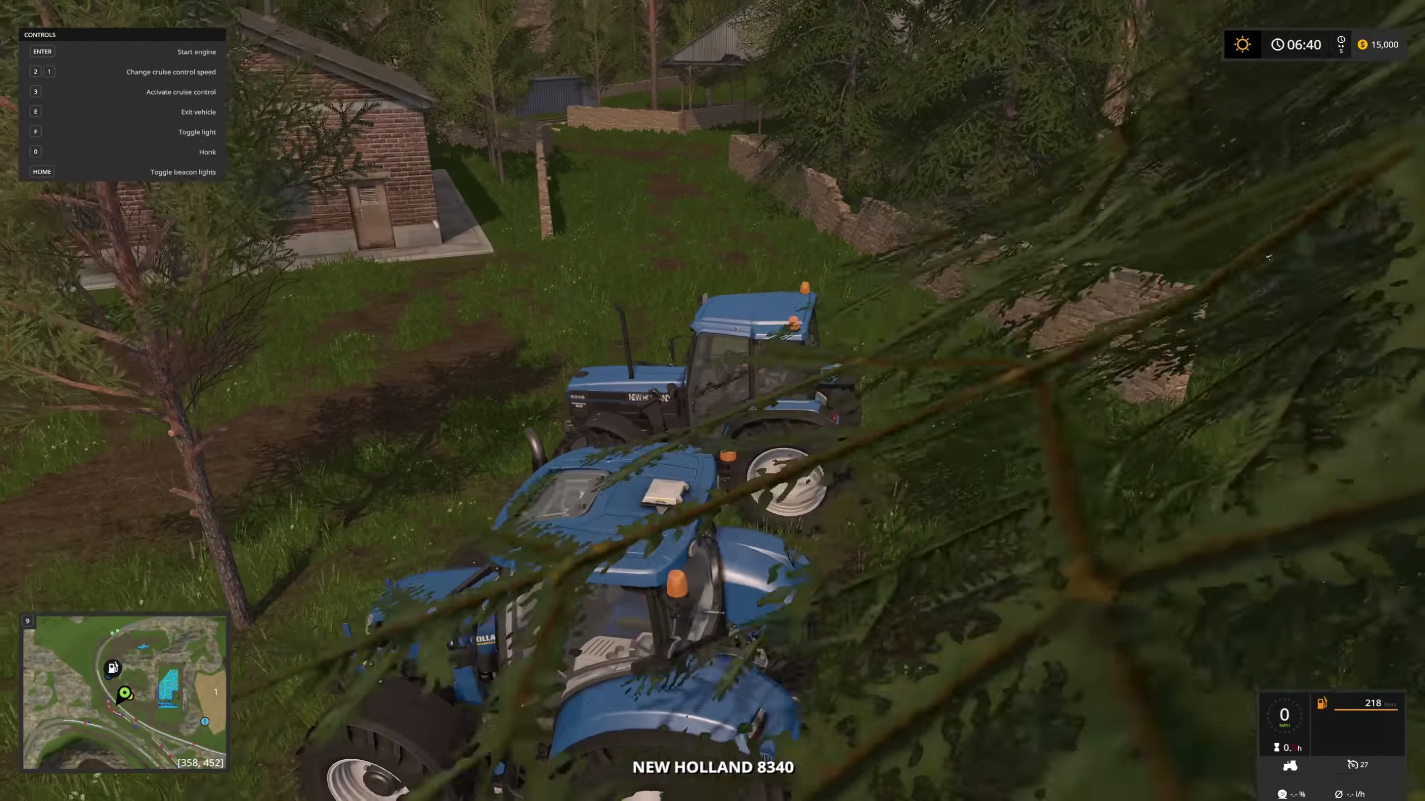
key("e")
key("w")
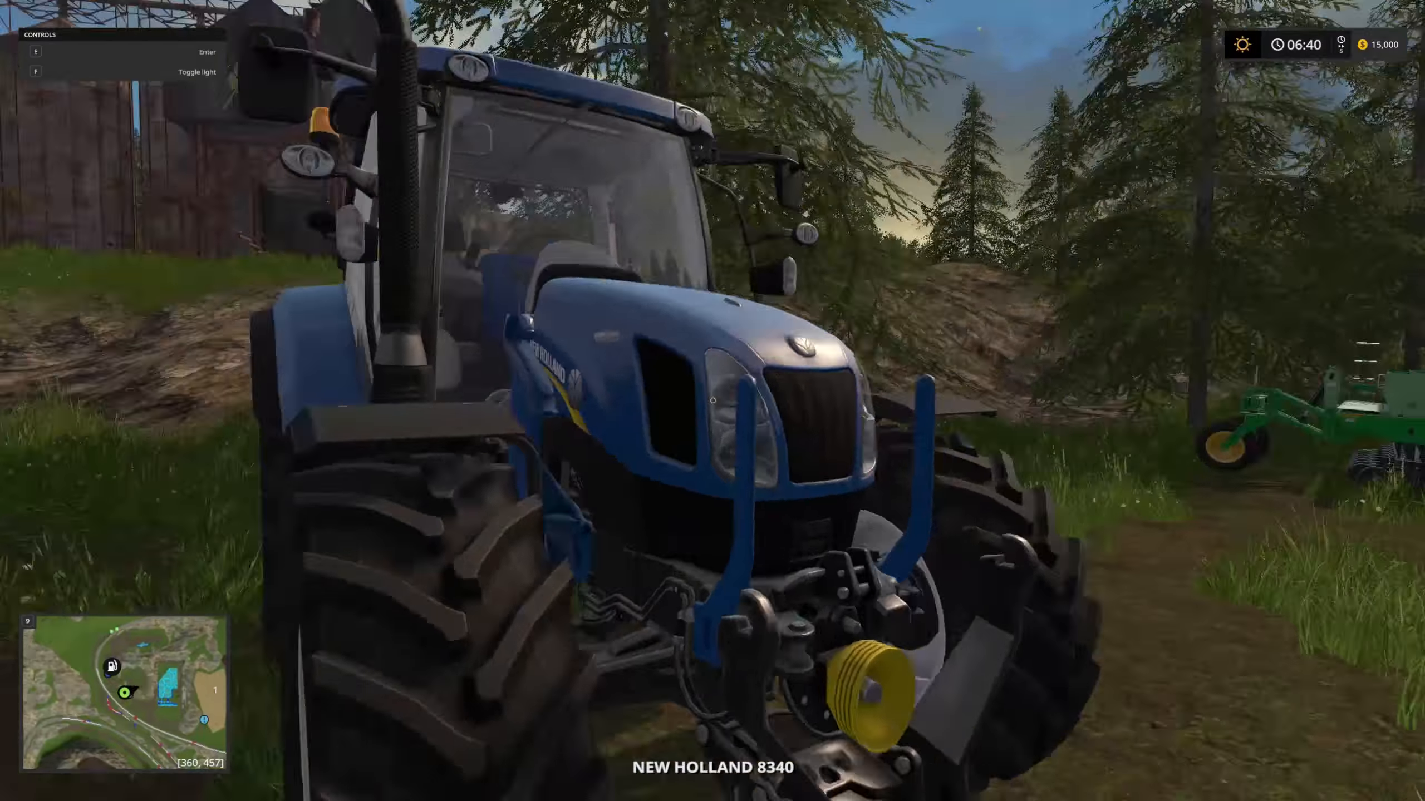
key("e")
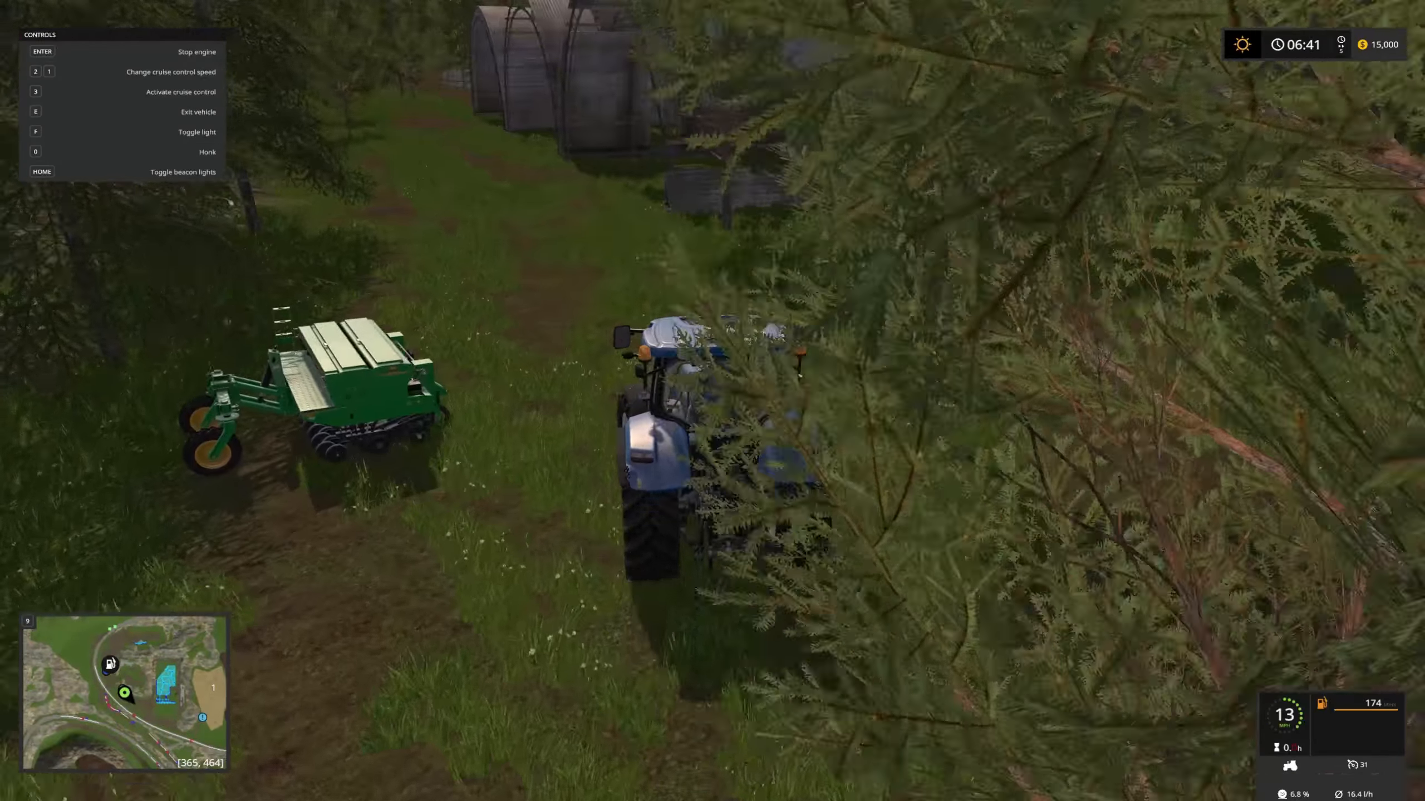
key("c")
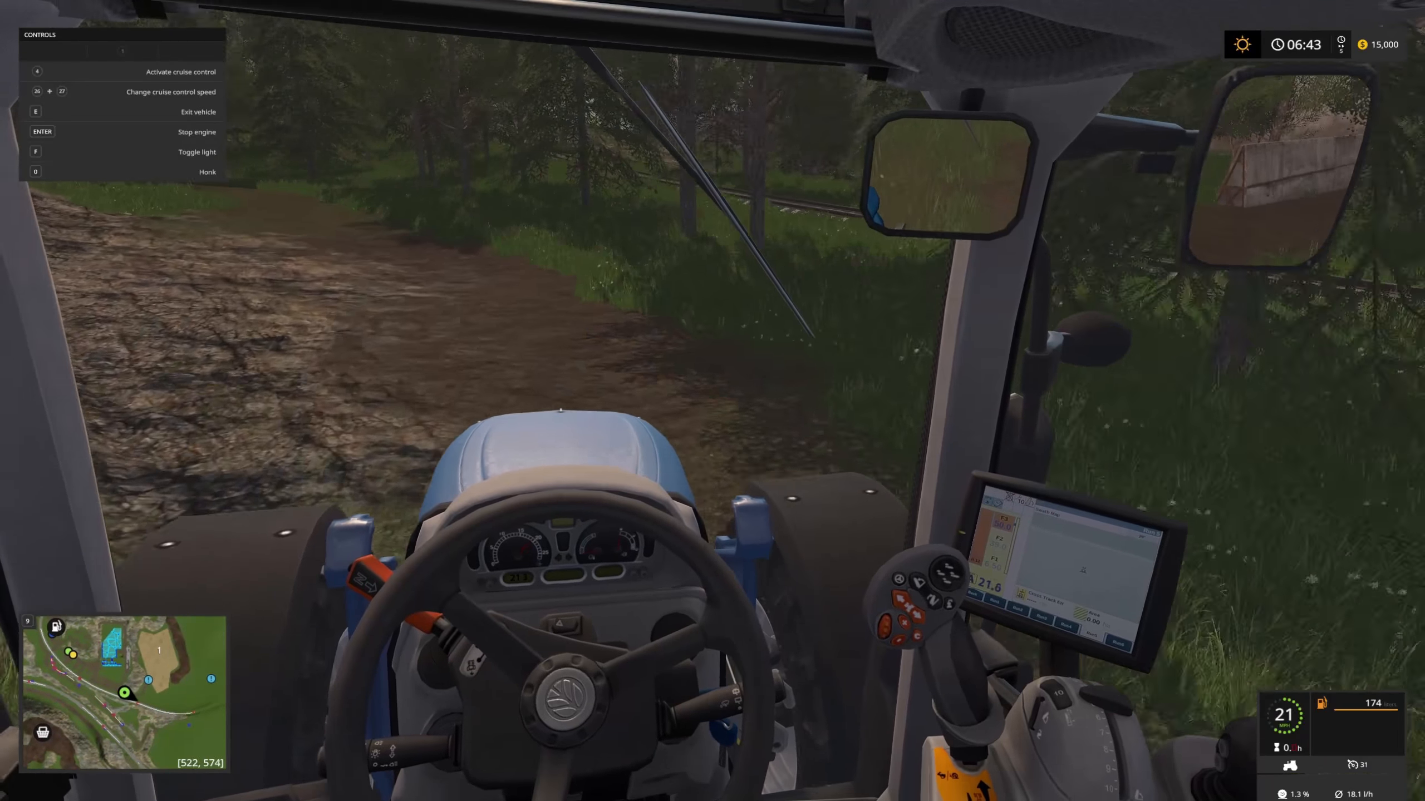
key("F1")
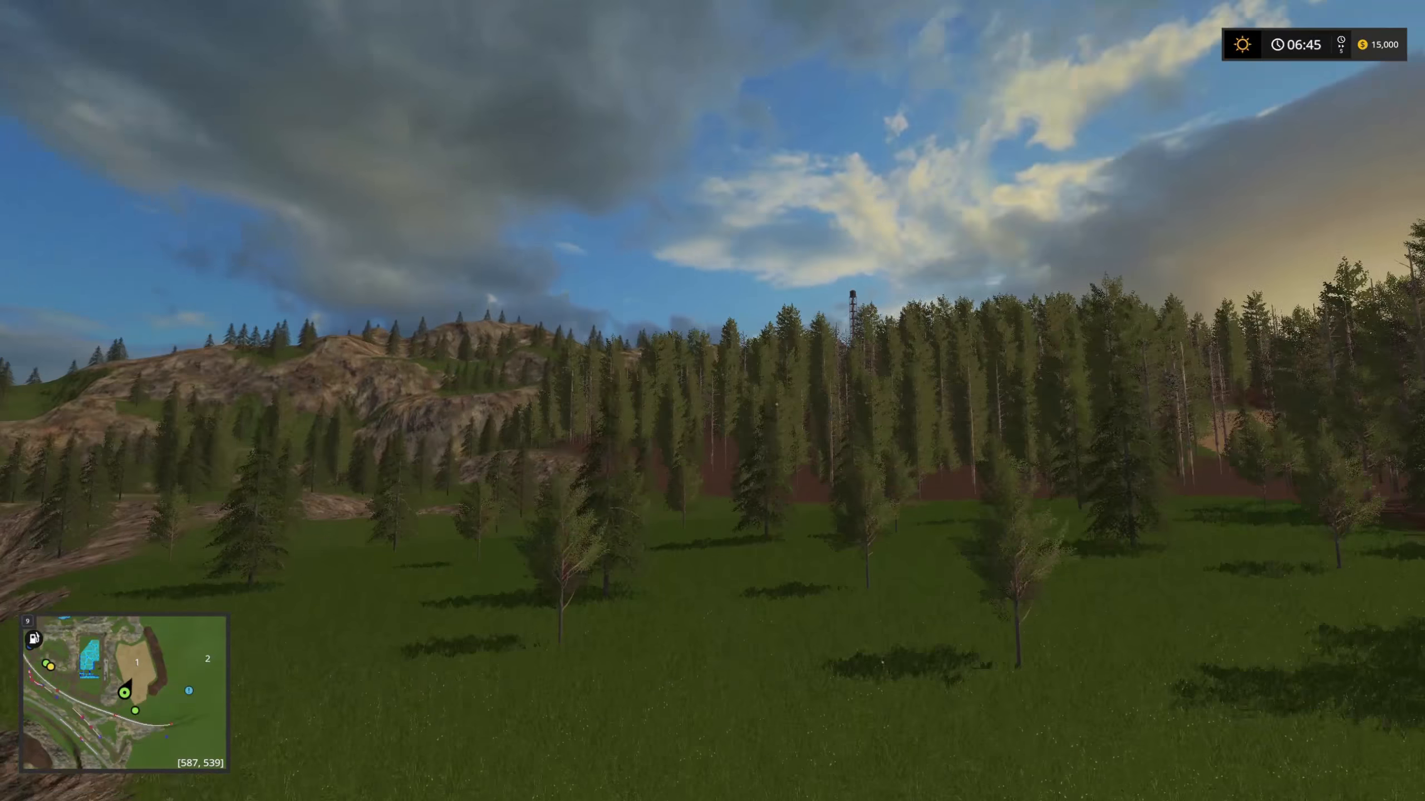
Survey the open grassland with scattered trees beside field 1 on foot.
key("s")
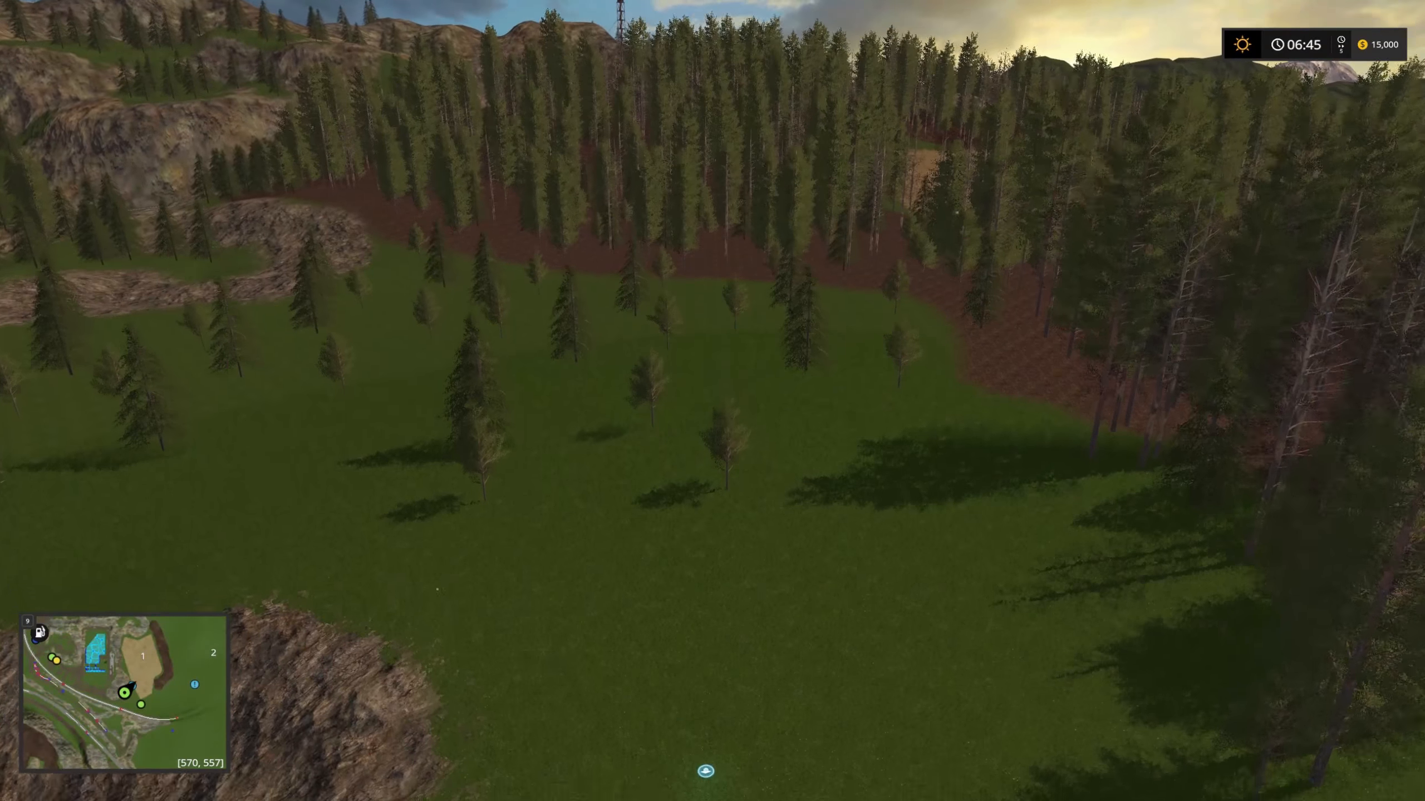
key("w")
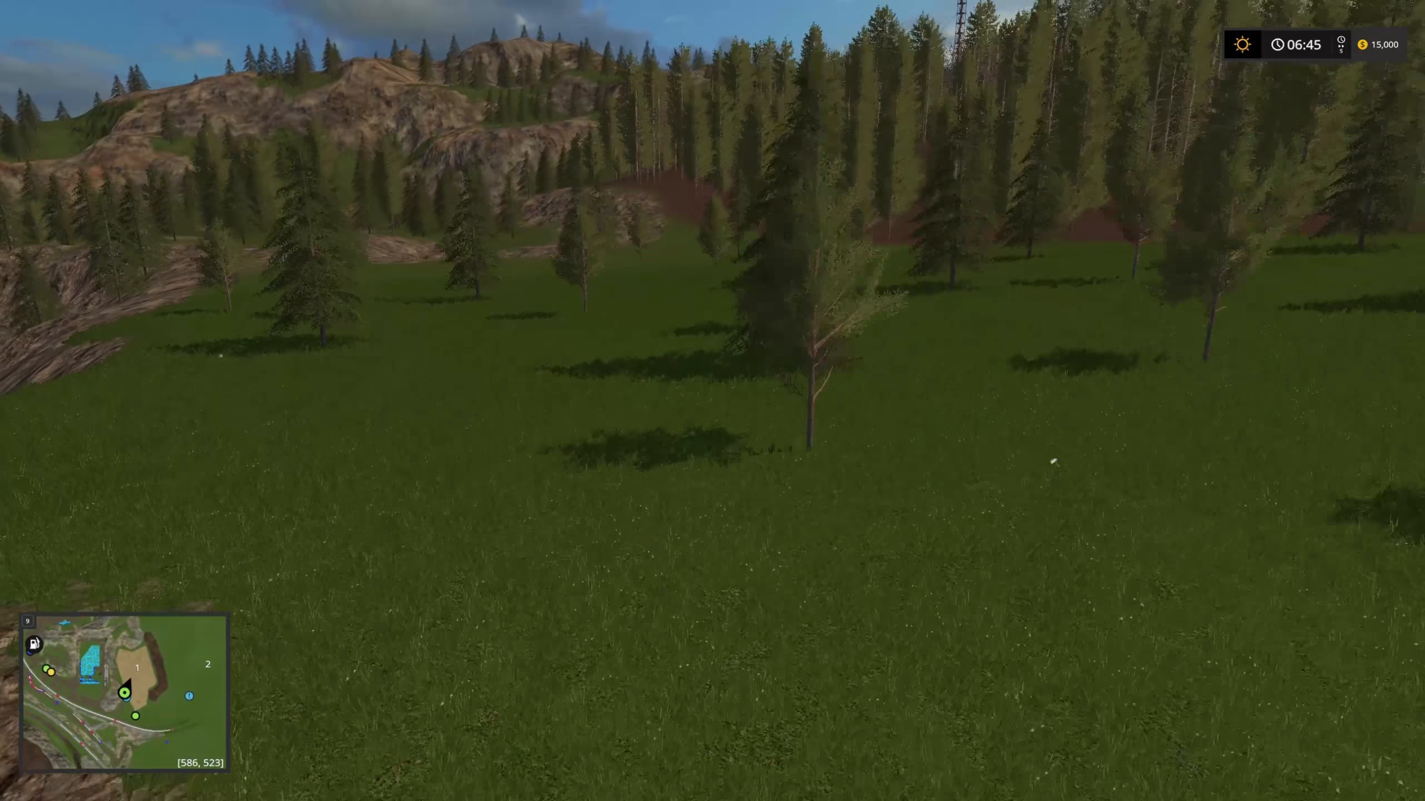
key("s")
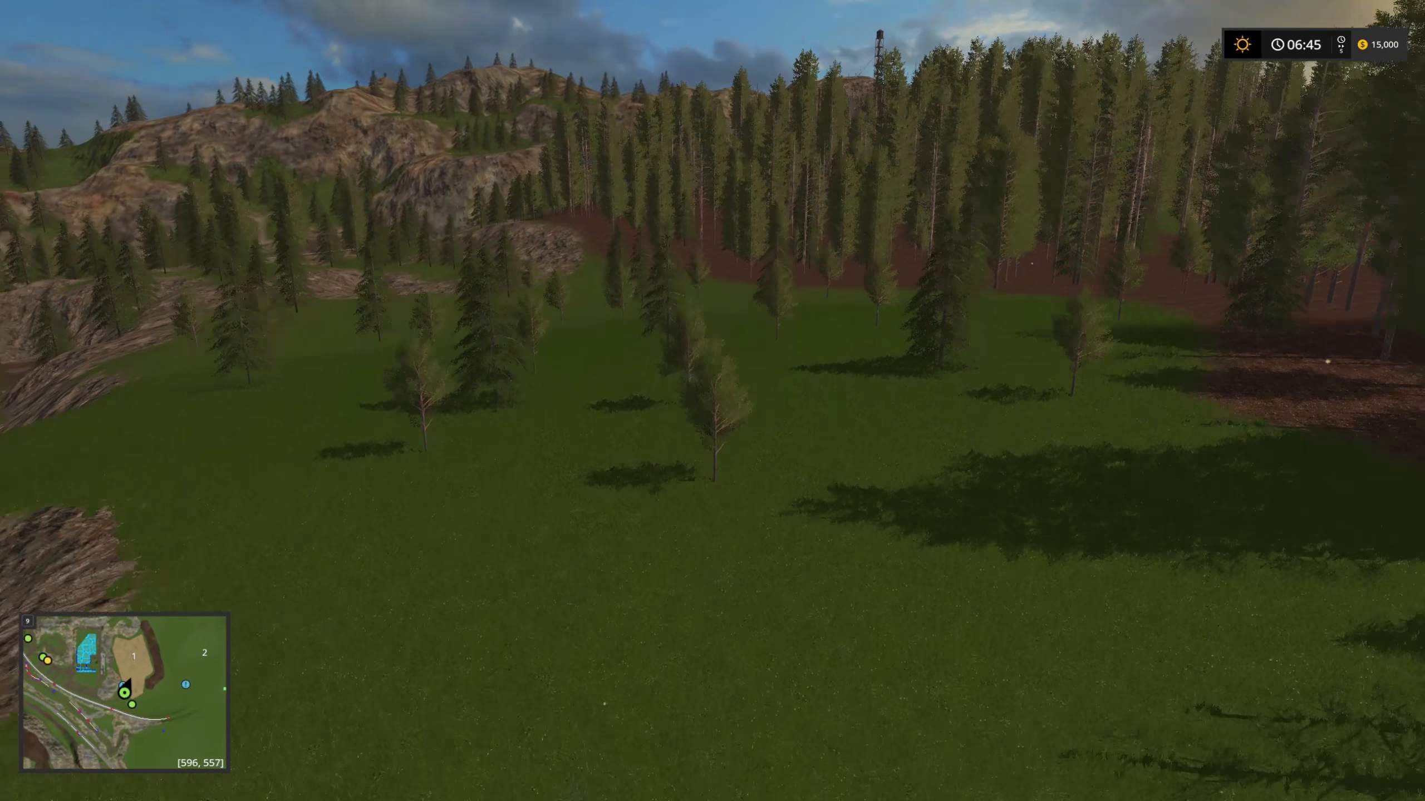
key("w")
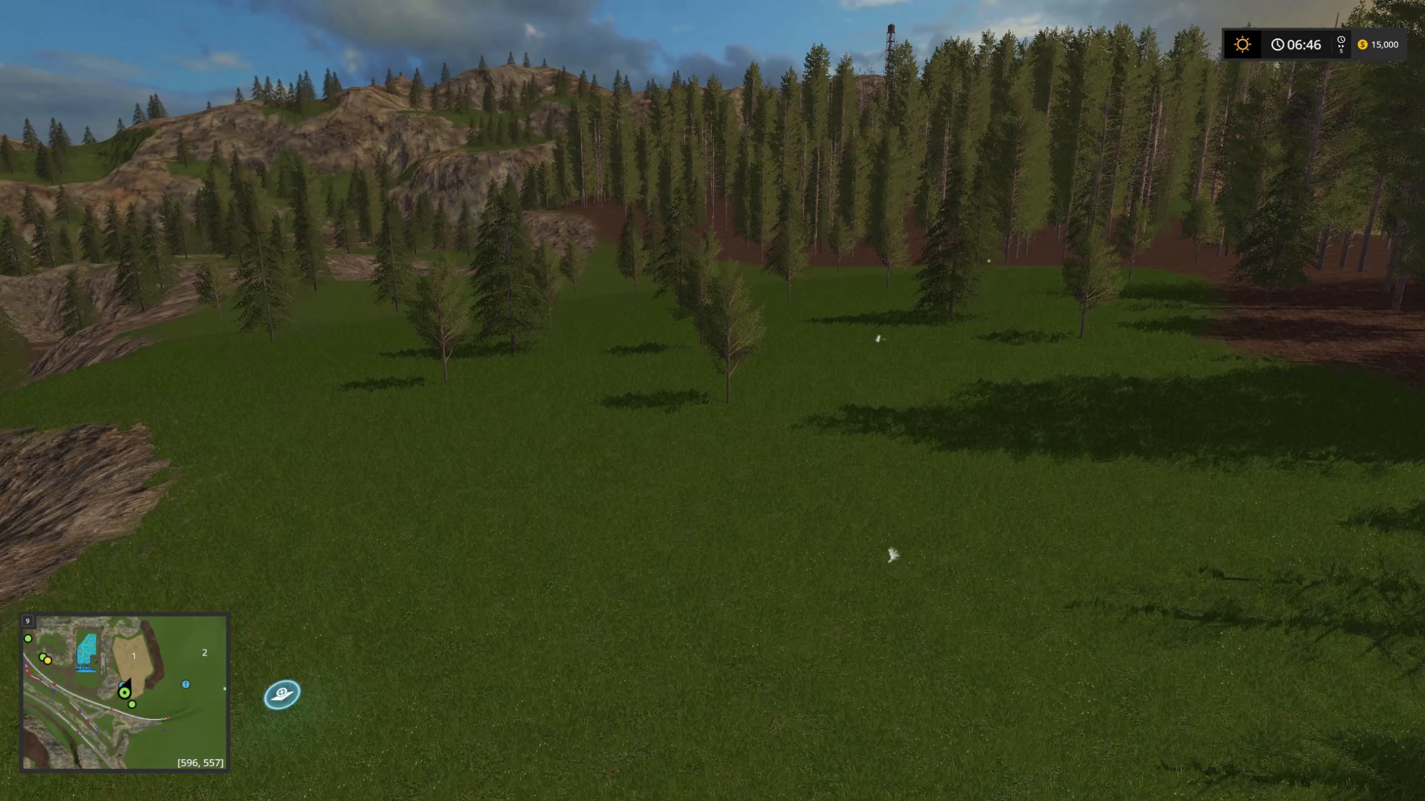
Bring the tractor to field 2, get out and check the field's mission and purchase dialog at its marker.
key("a")
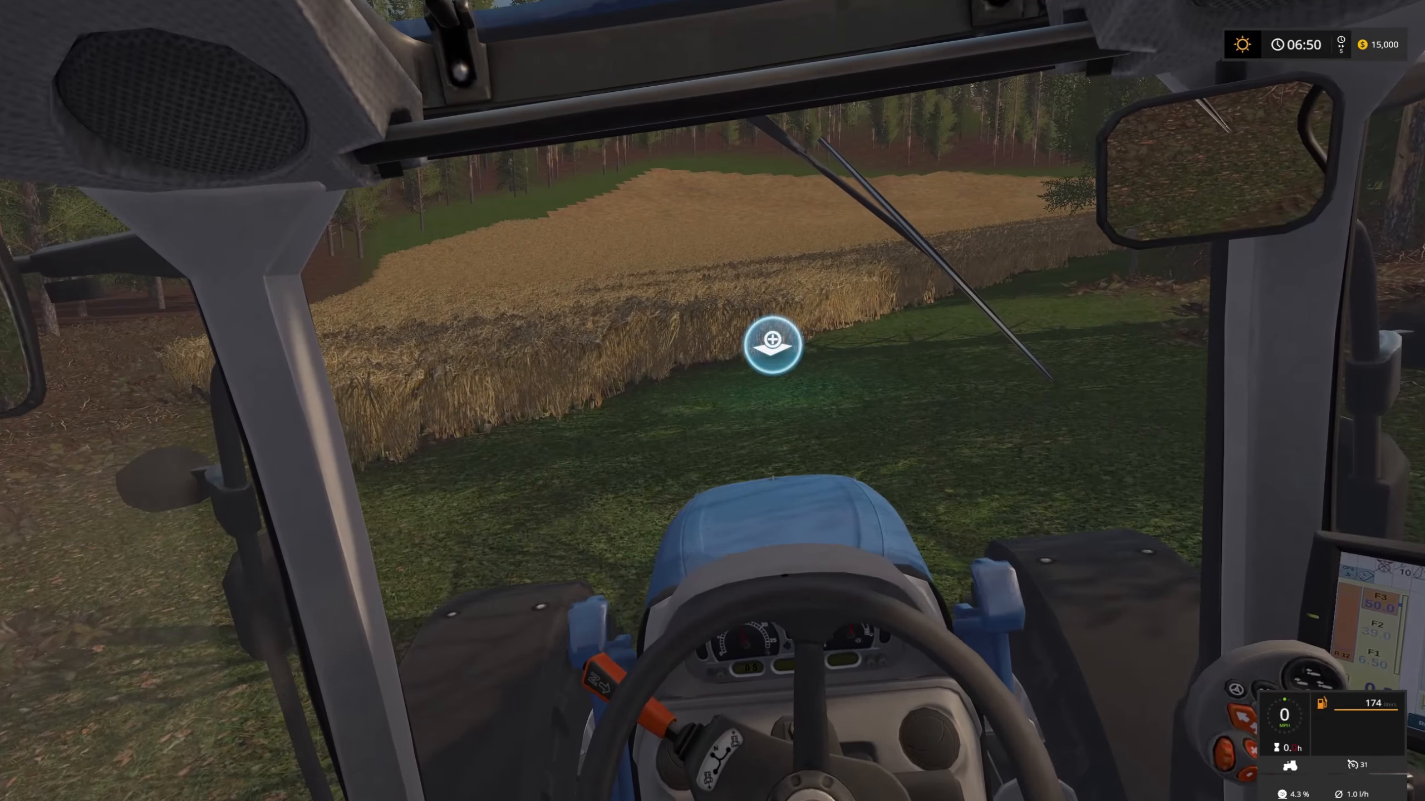
key("e")
key("w")
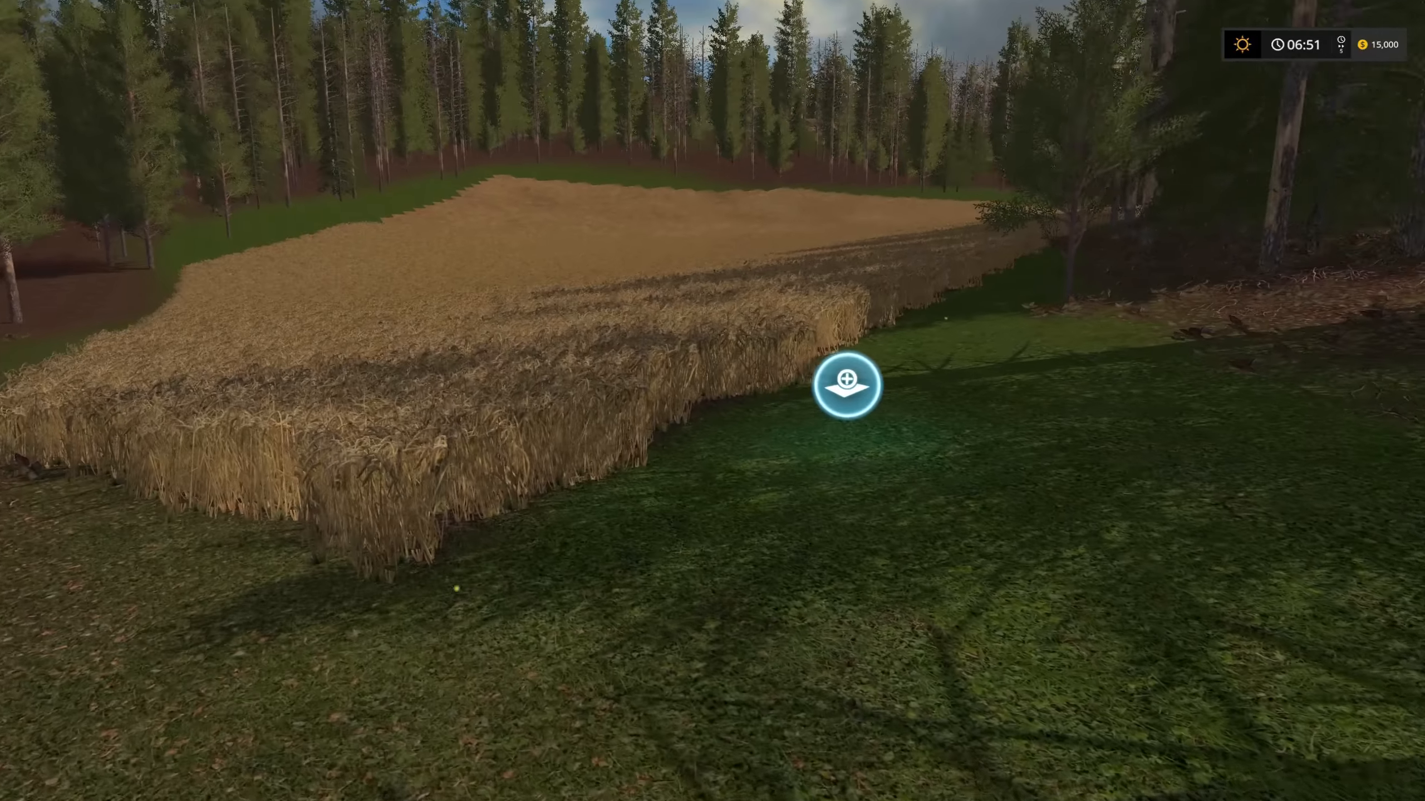
key("w")
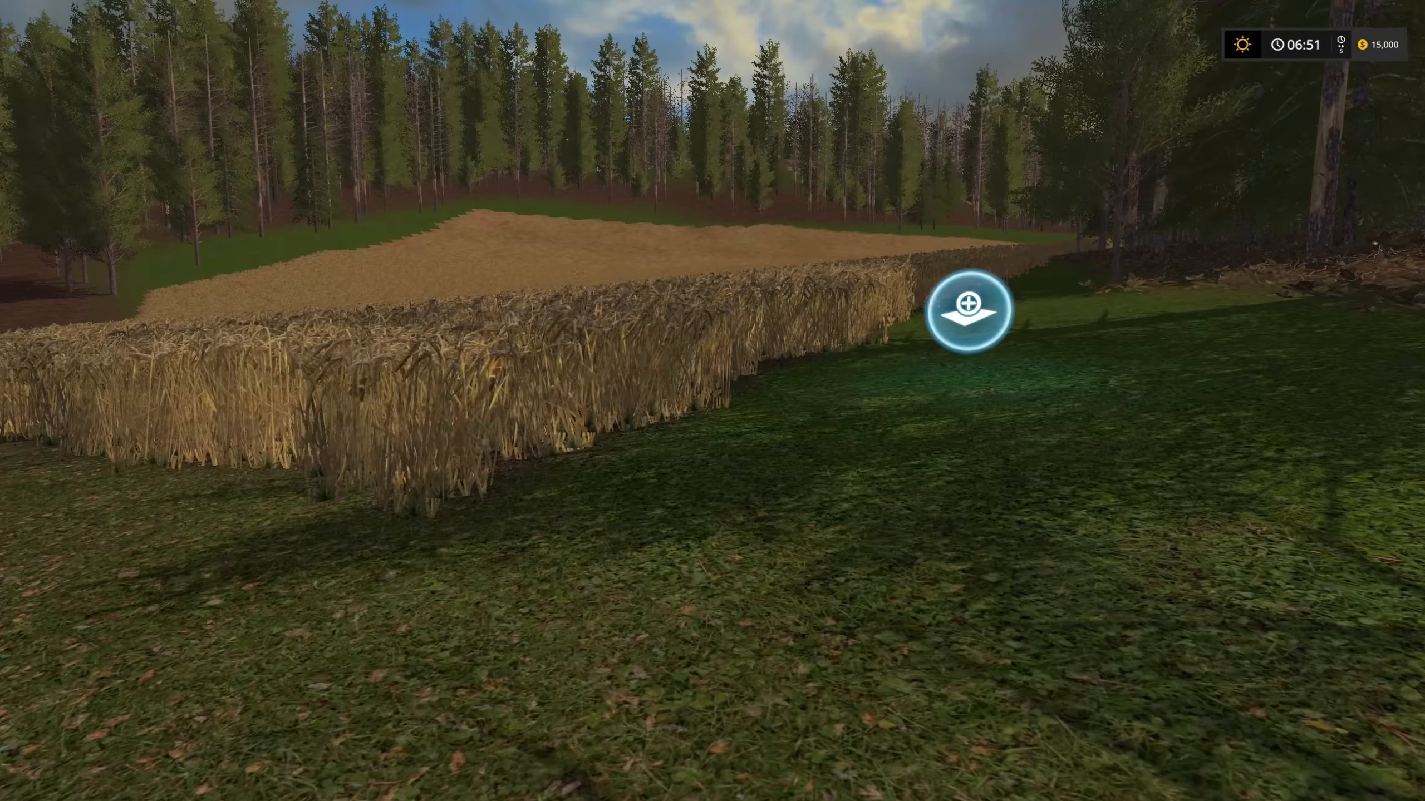
key("w")
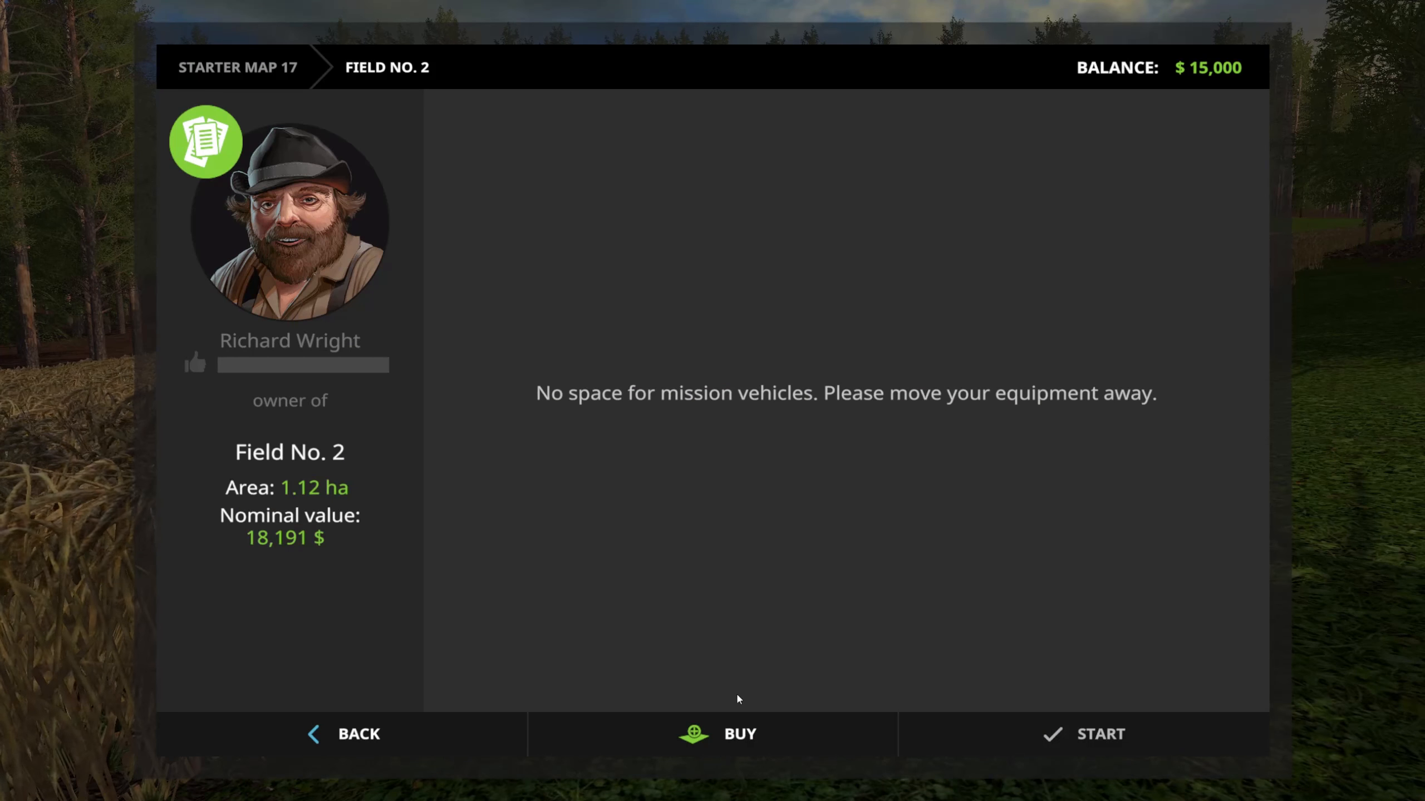
left_click(1012, 733)
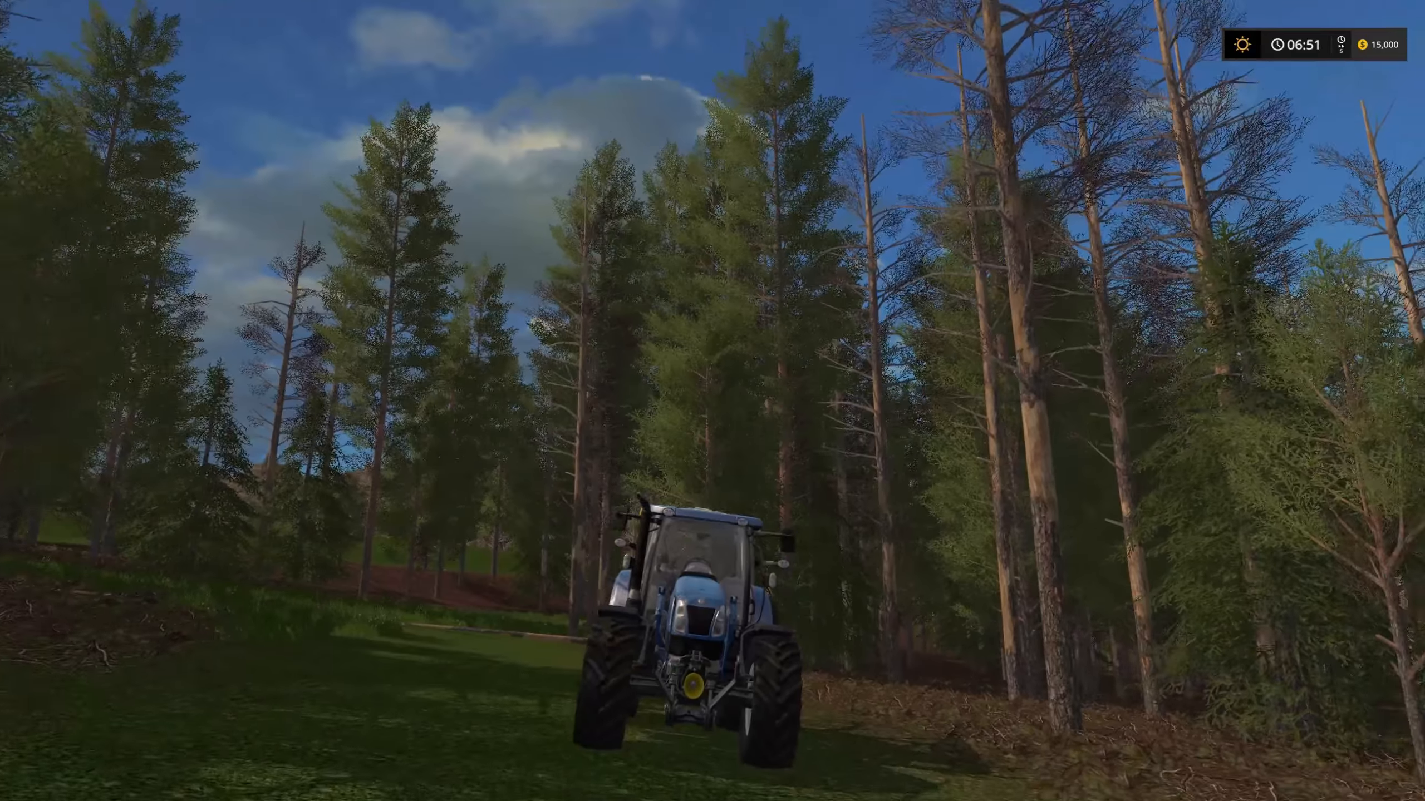
Get back into the New Holland T6, reverse it away from field 2 to clear space for mission vehicles, and get out.
key("w")
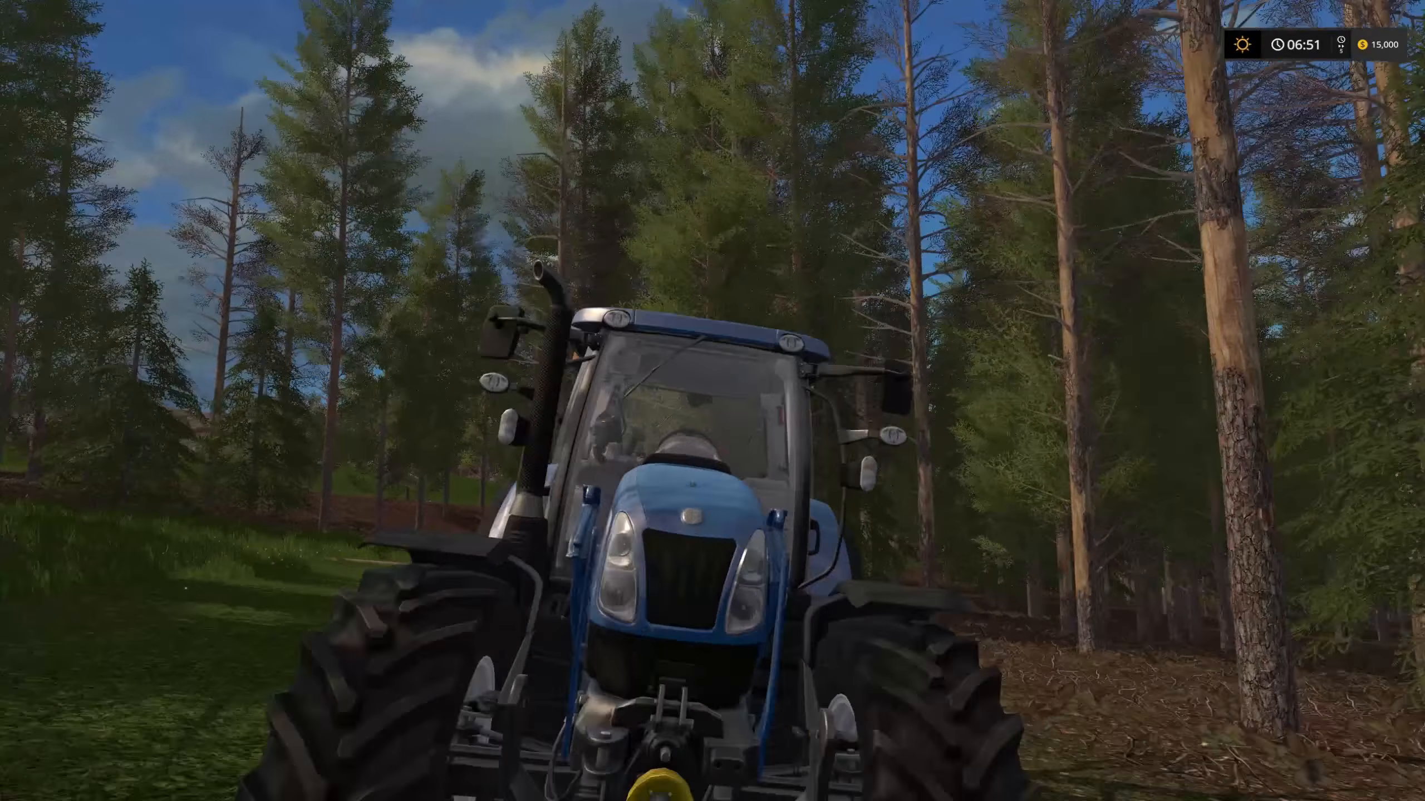
key("e")
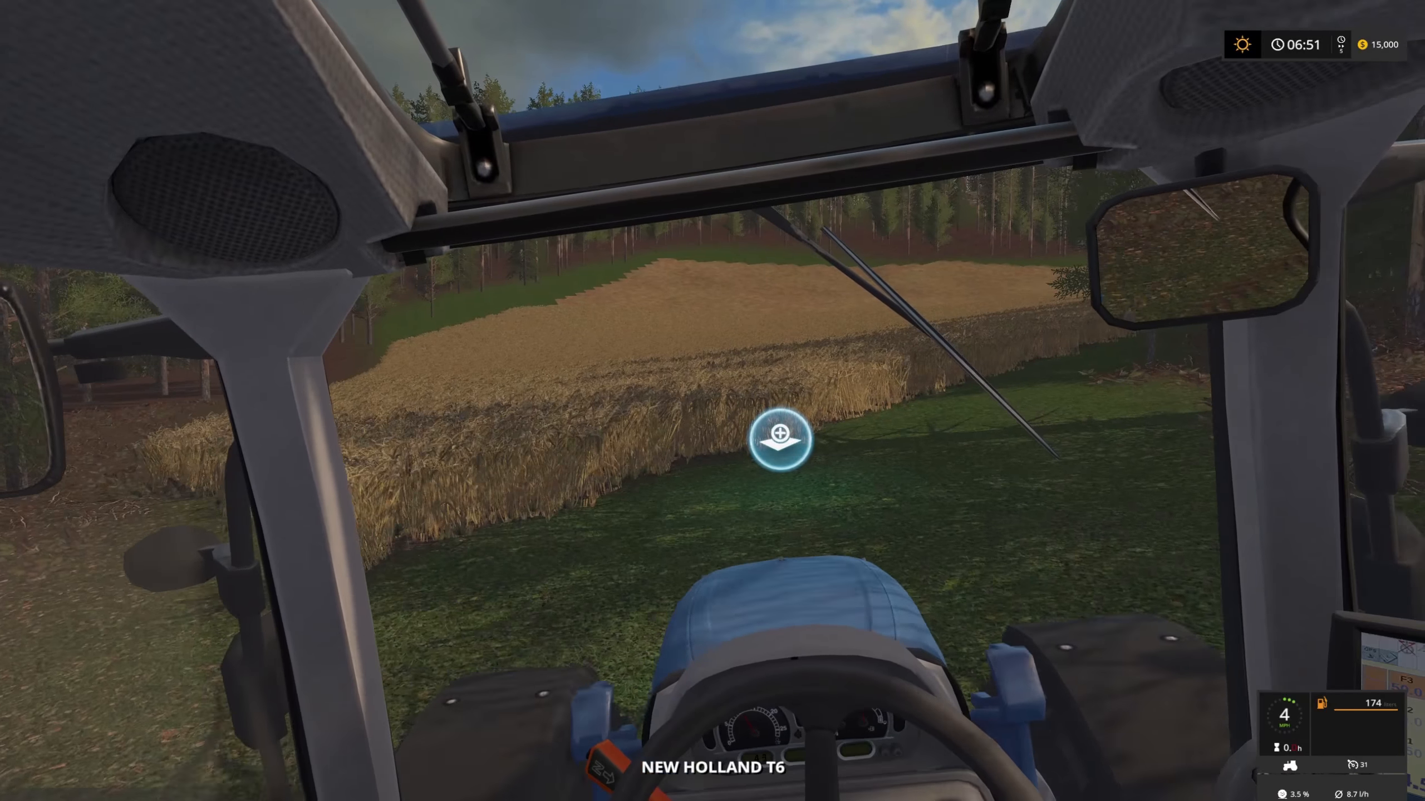
key("c")
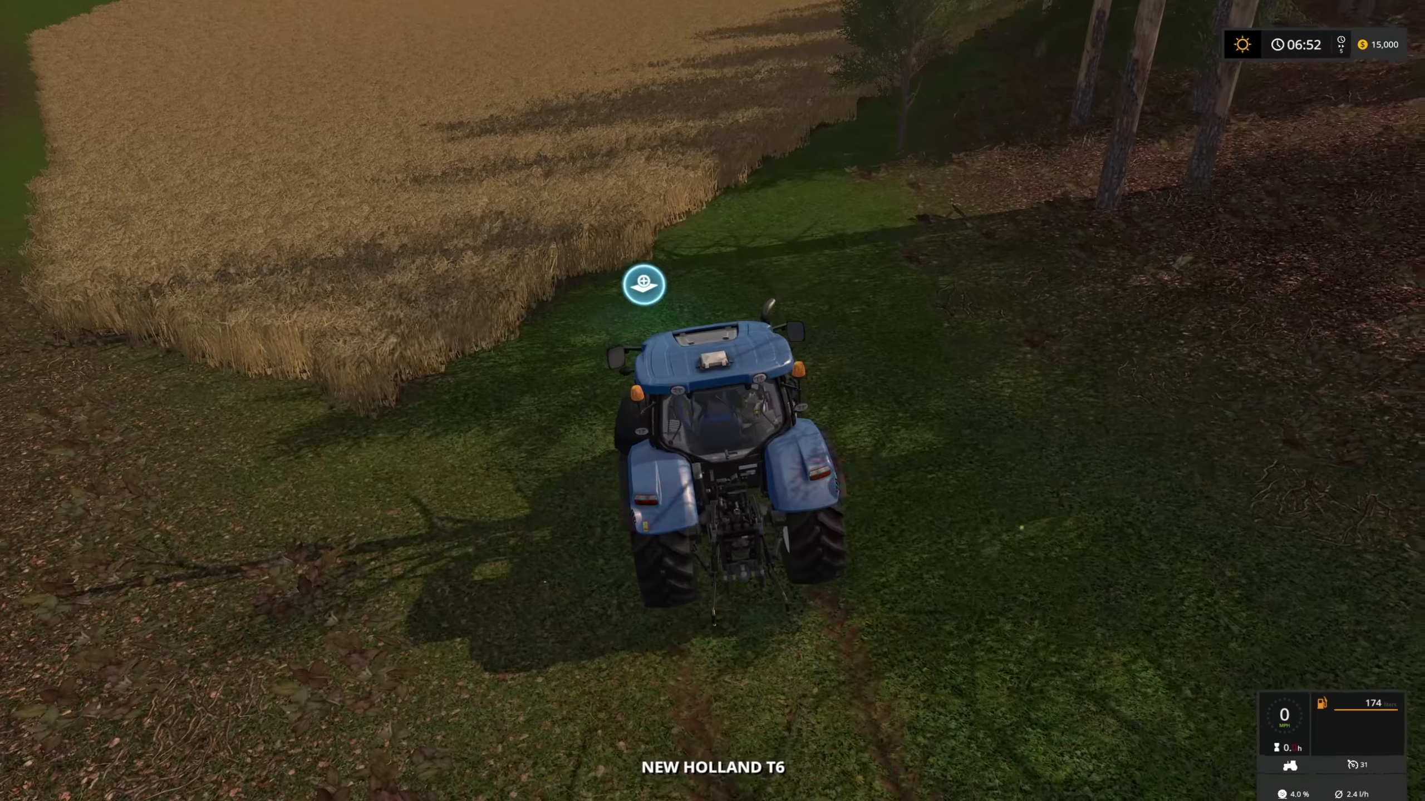
key("s")
key("s")
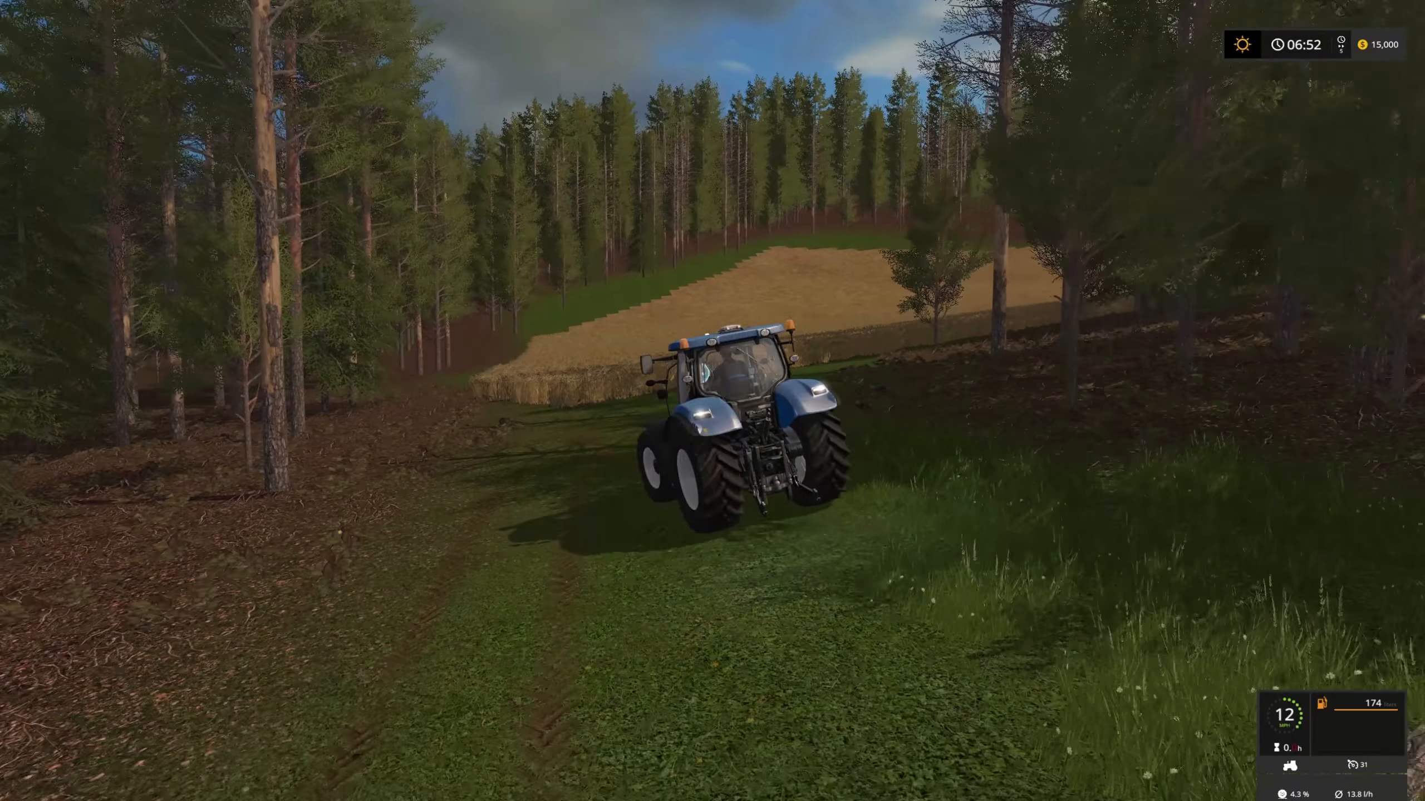
key("e")
Return on foot to field 2's marker and start its Harvesting mission.
key("w")
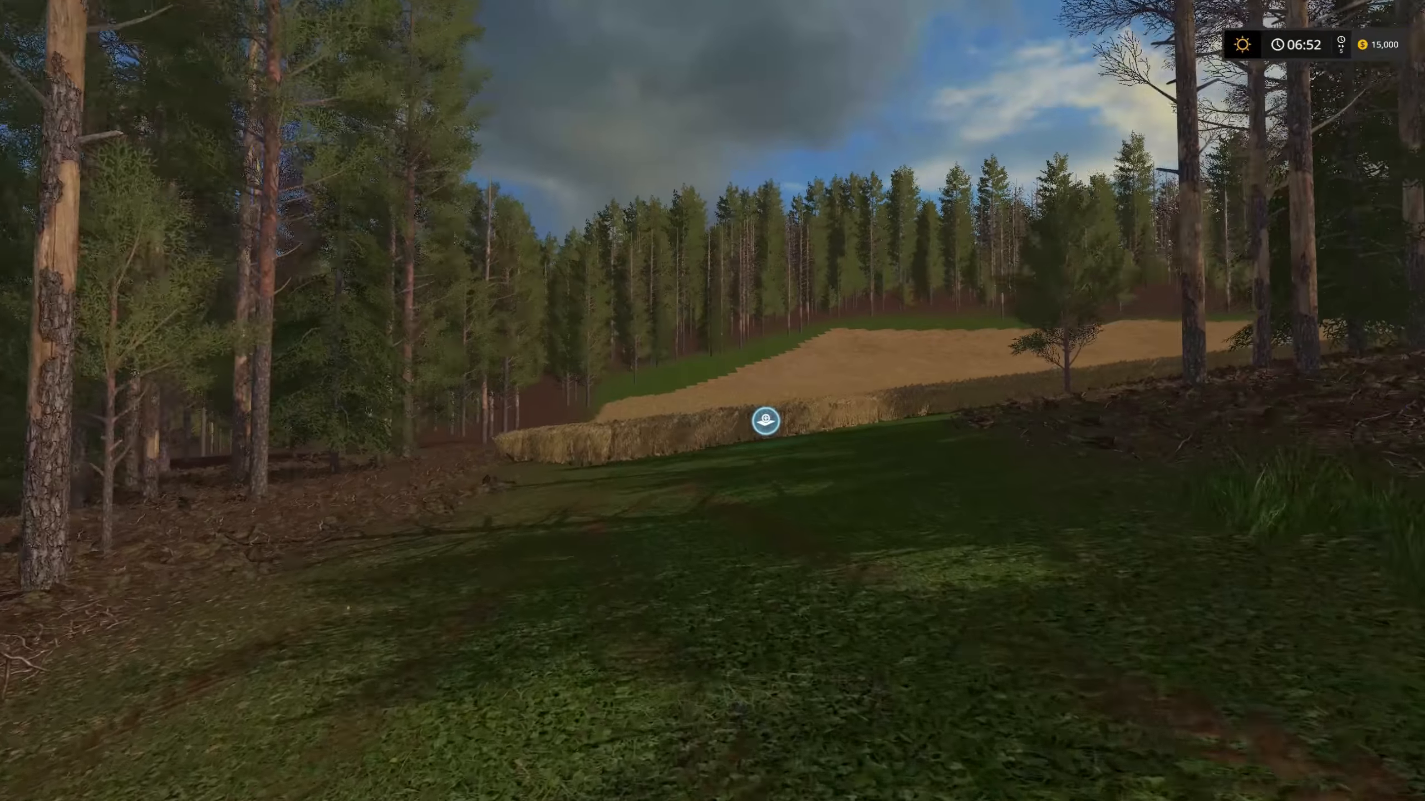
key("w")
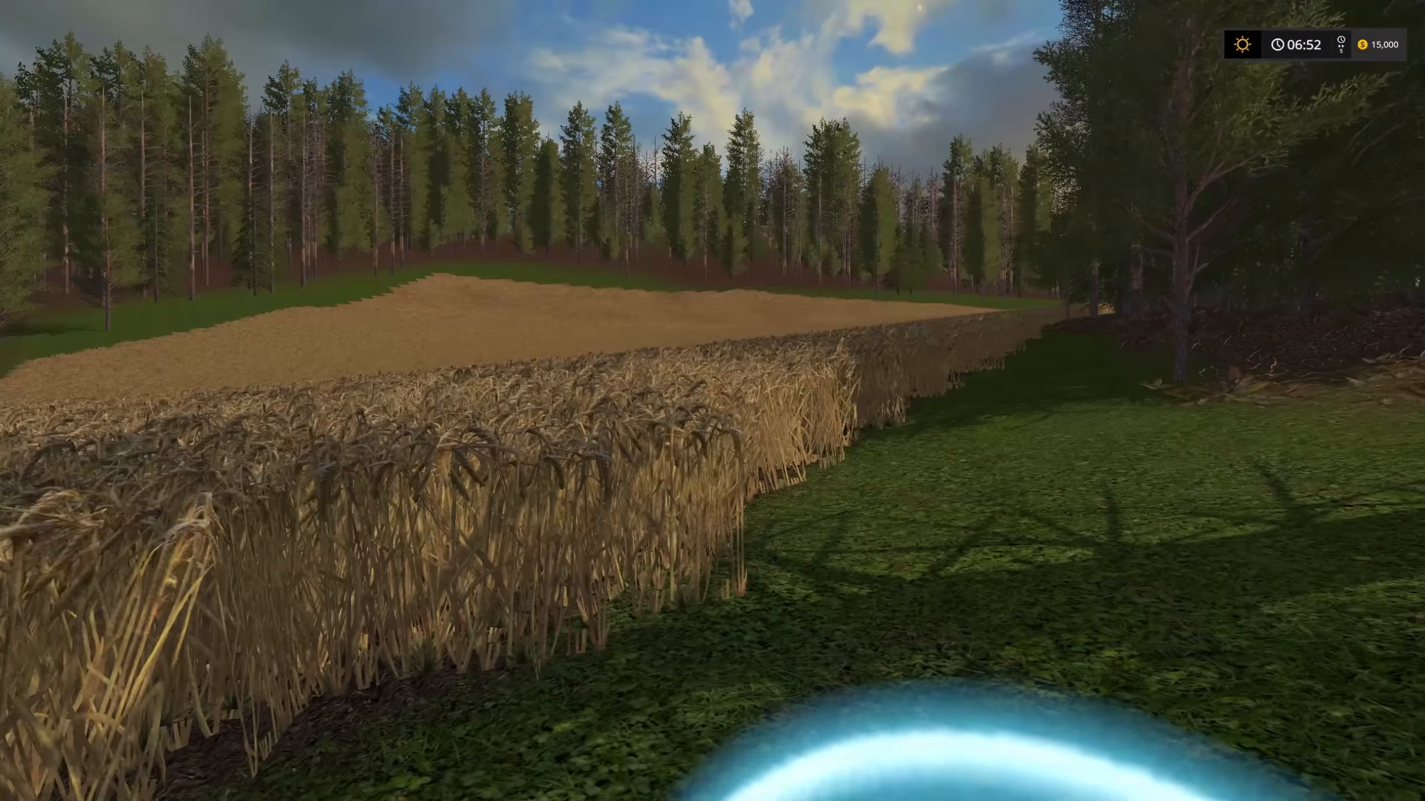
key("r")
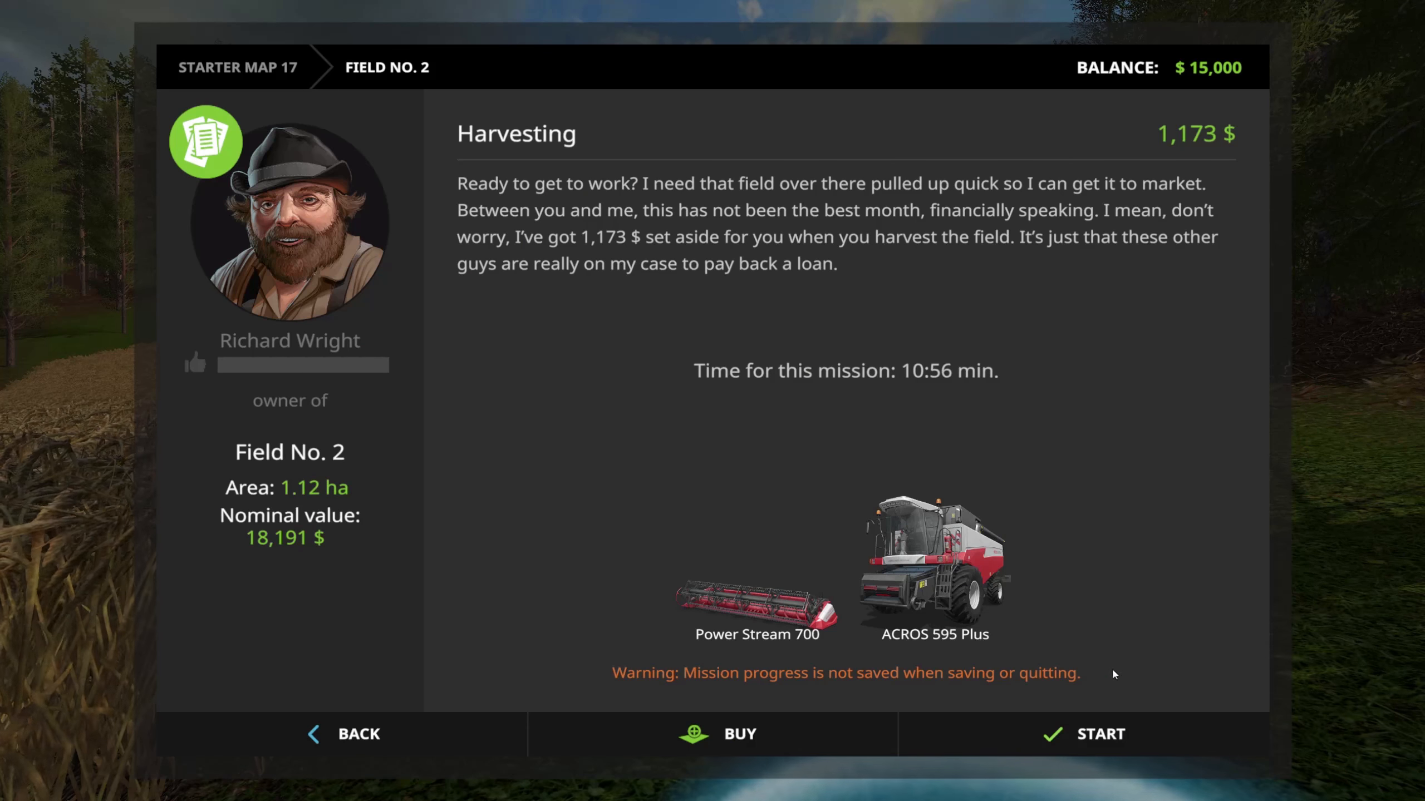
left_click(956, 737)
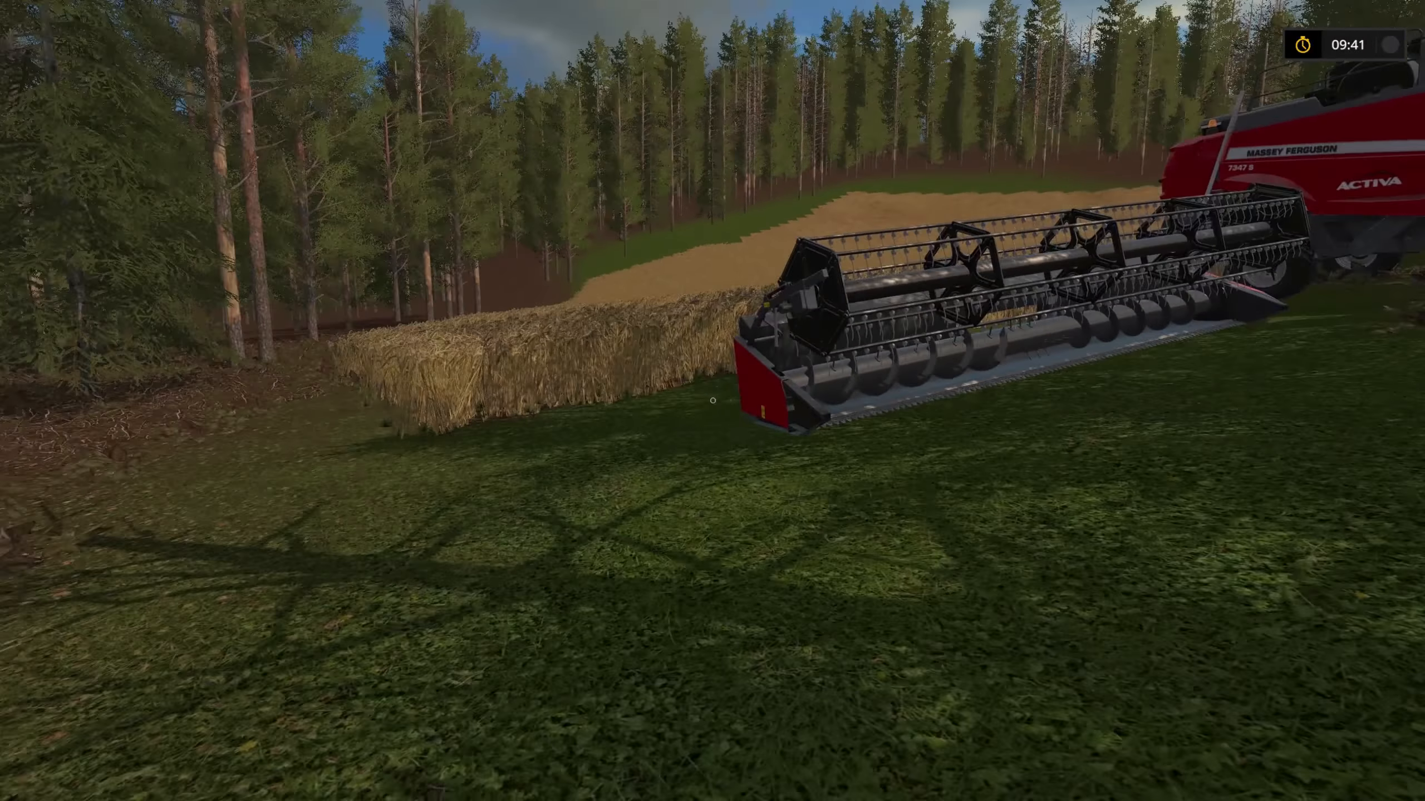
key("s")
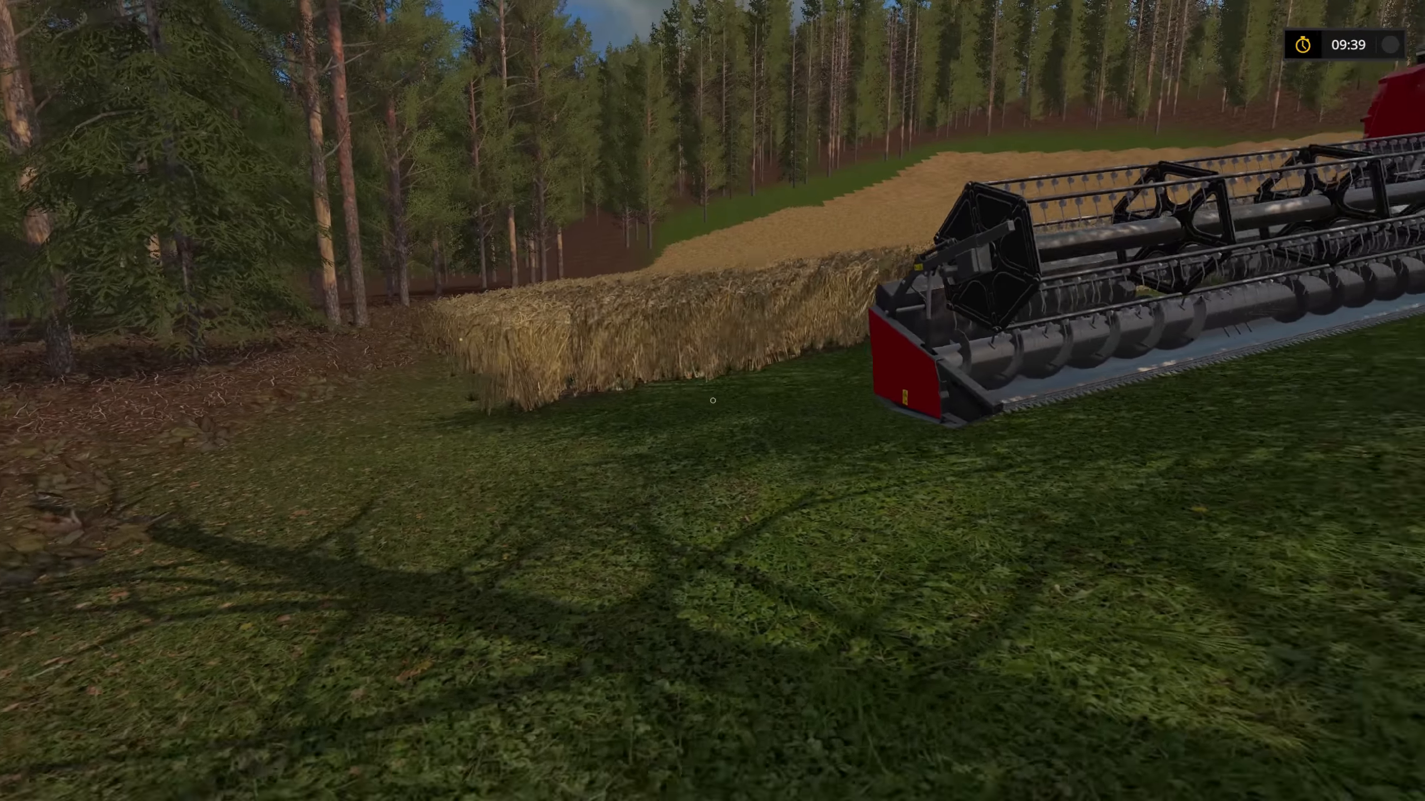
Step back to inspect the mission combine and header spawned beside field 2, and quit the game.
key("s")
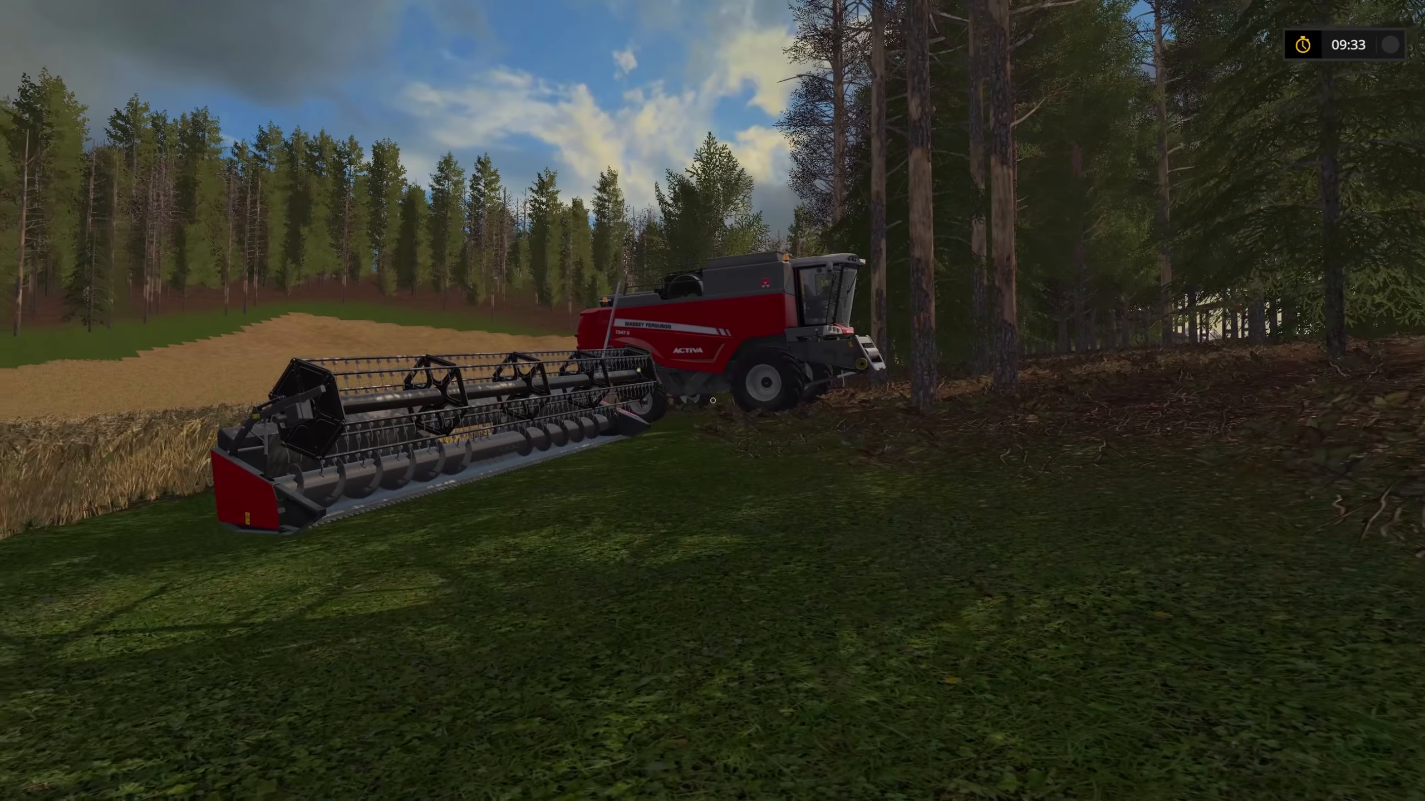
key("Escape")
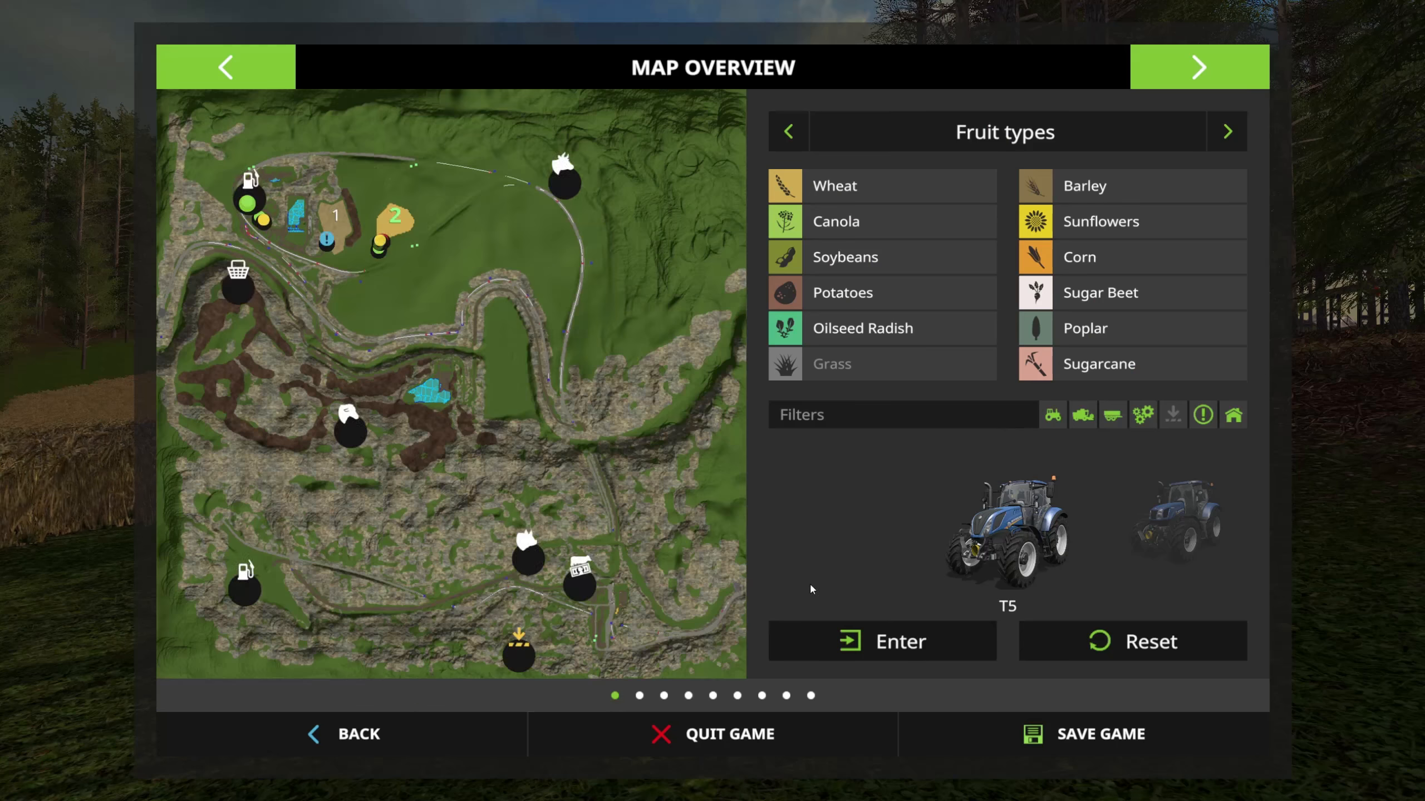
left_click(713, 734)
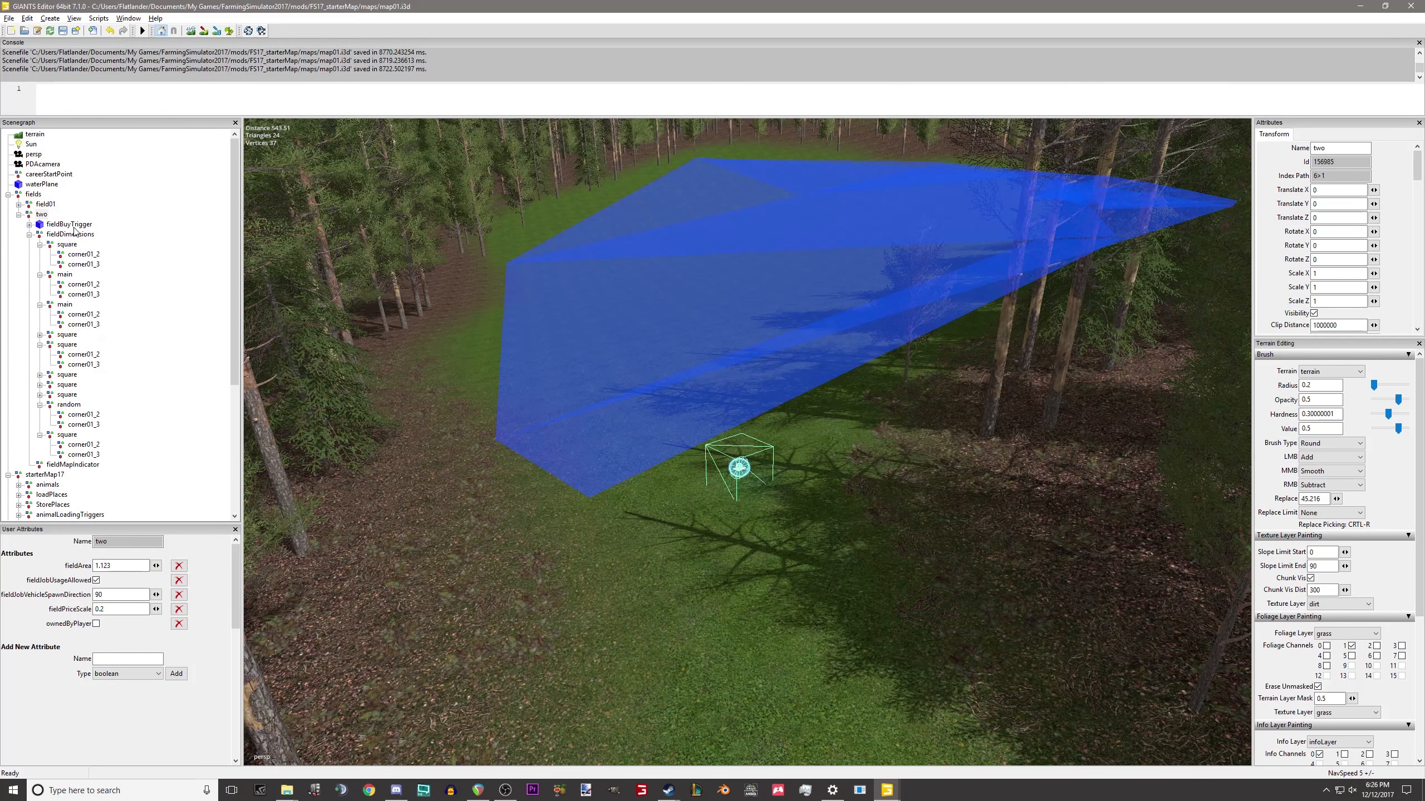
In GIANTS Editor, reposition field two's fieldBuyTrigger near X -251.959, Y 83.623, Z -487.817, rotate it to about -21.4° around Y, and save the map.
left_click(69, 224)
left_click_drag(736, 554, 696, 270)
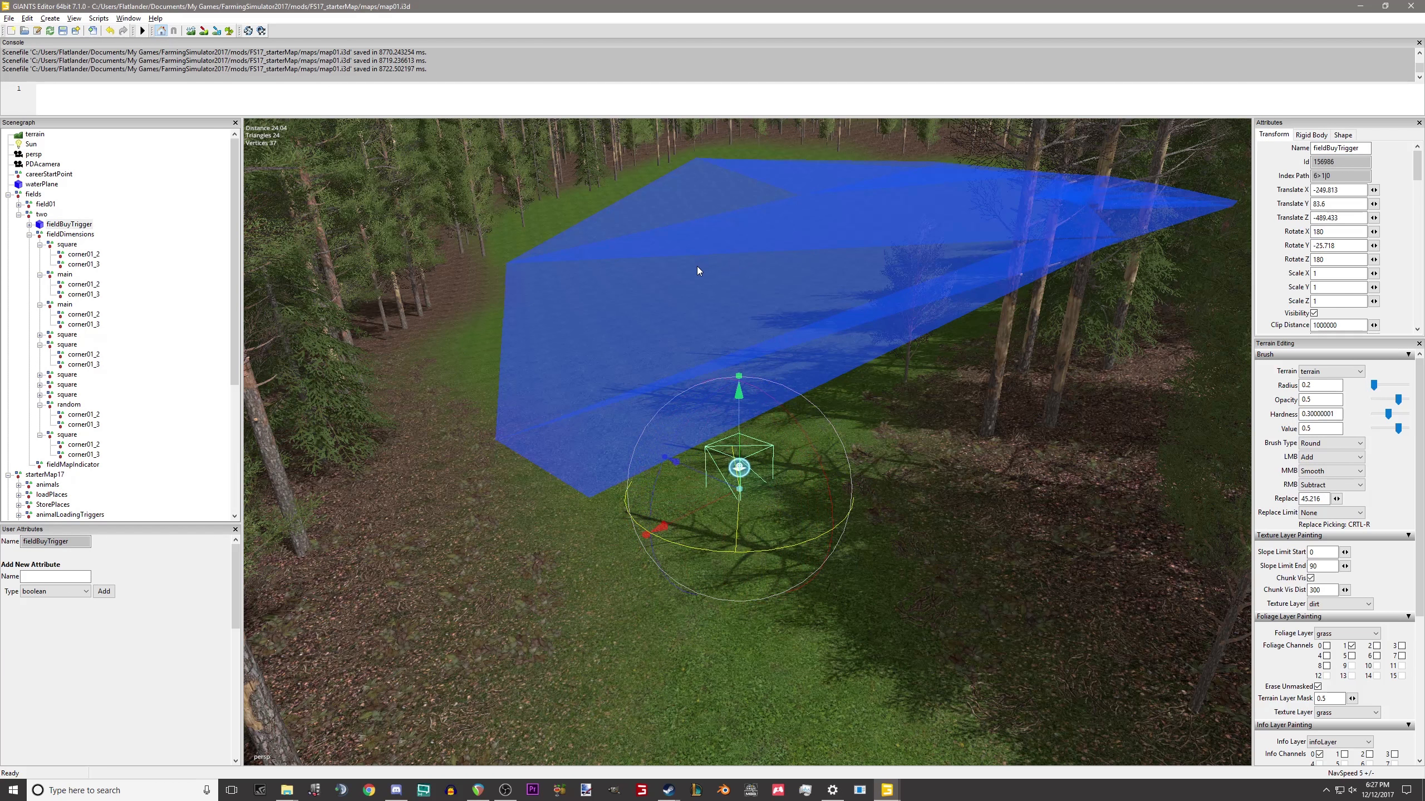
left_click_drag(712, 502, 665, 520)
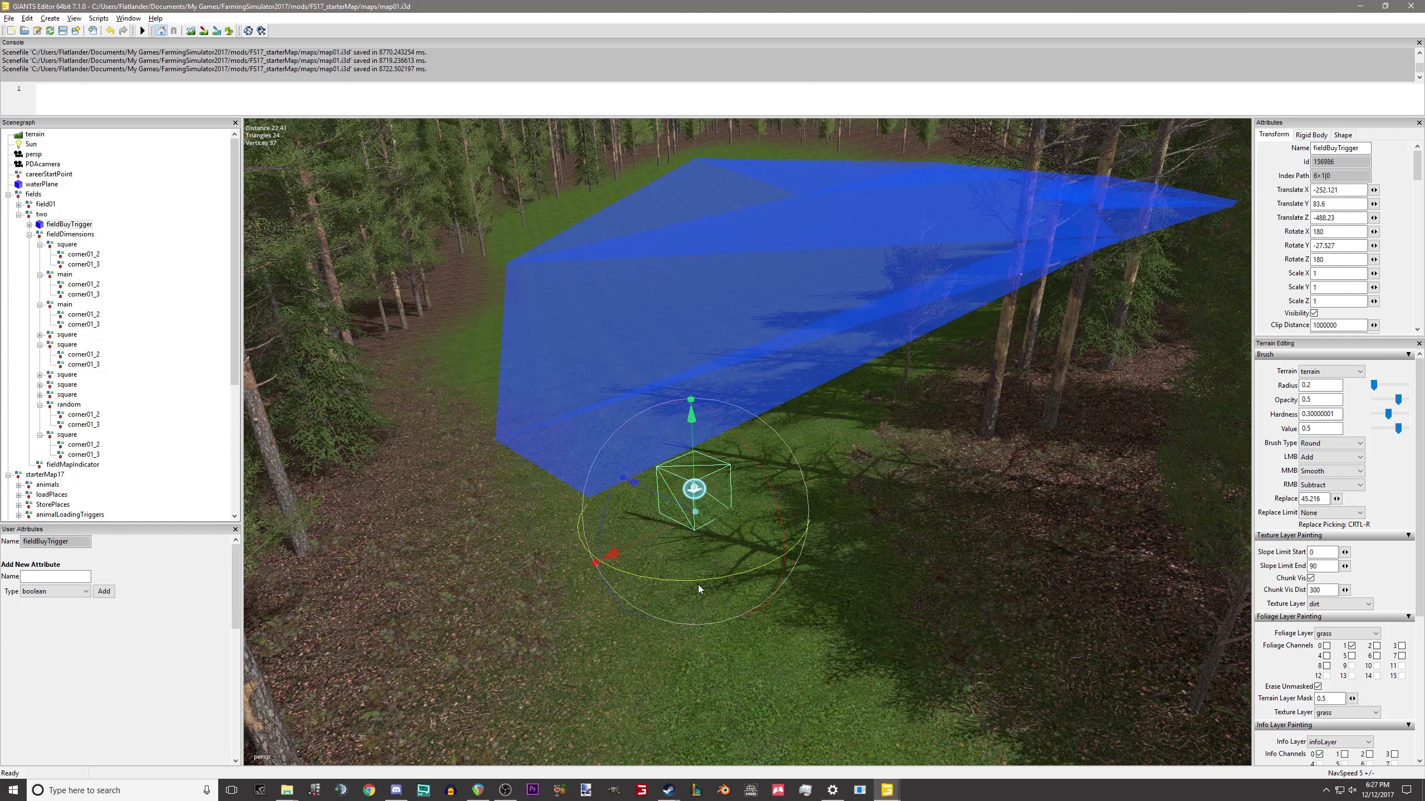
left_click_drag(698, 585, 664, 548)
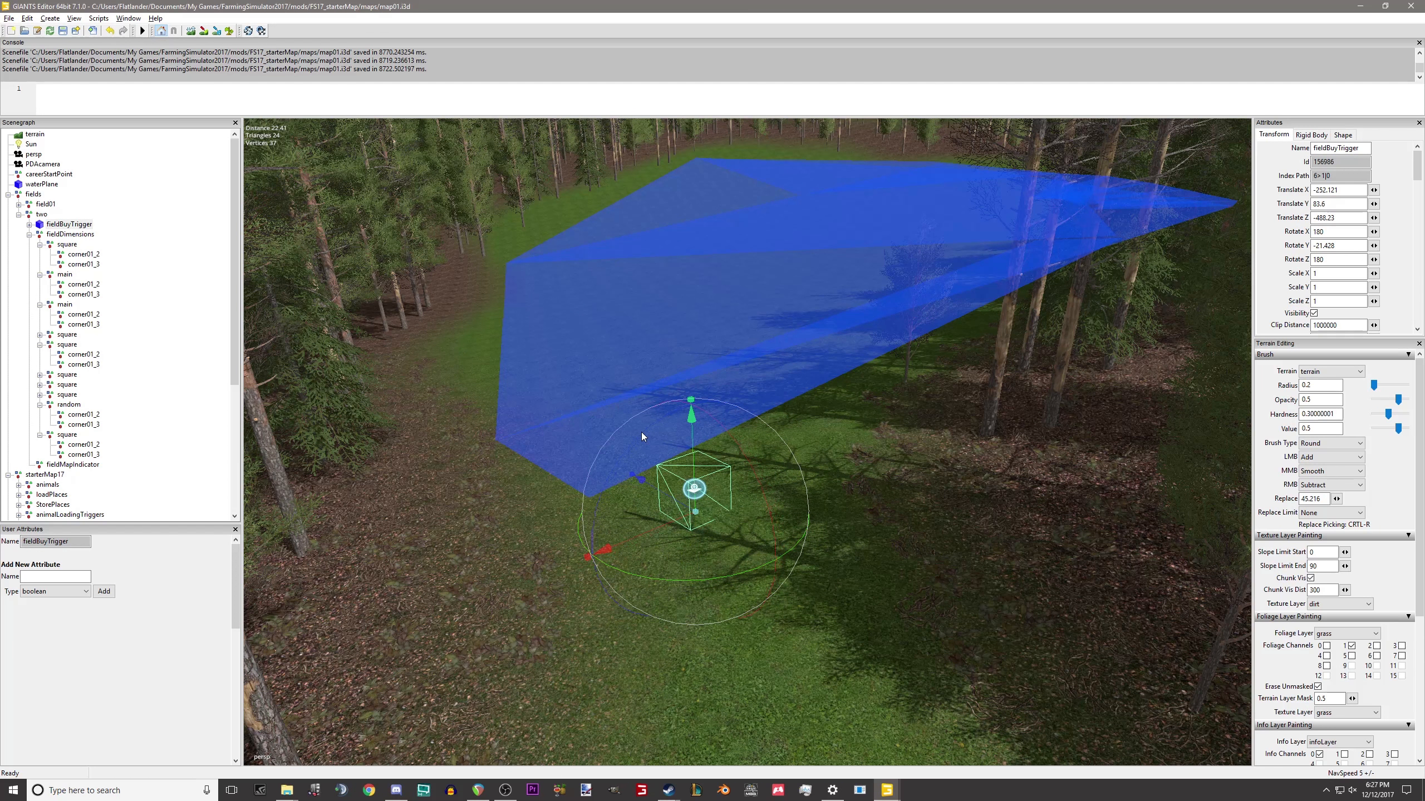
left_click_drag(645, 483, 700, 466)
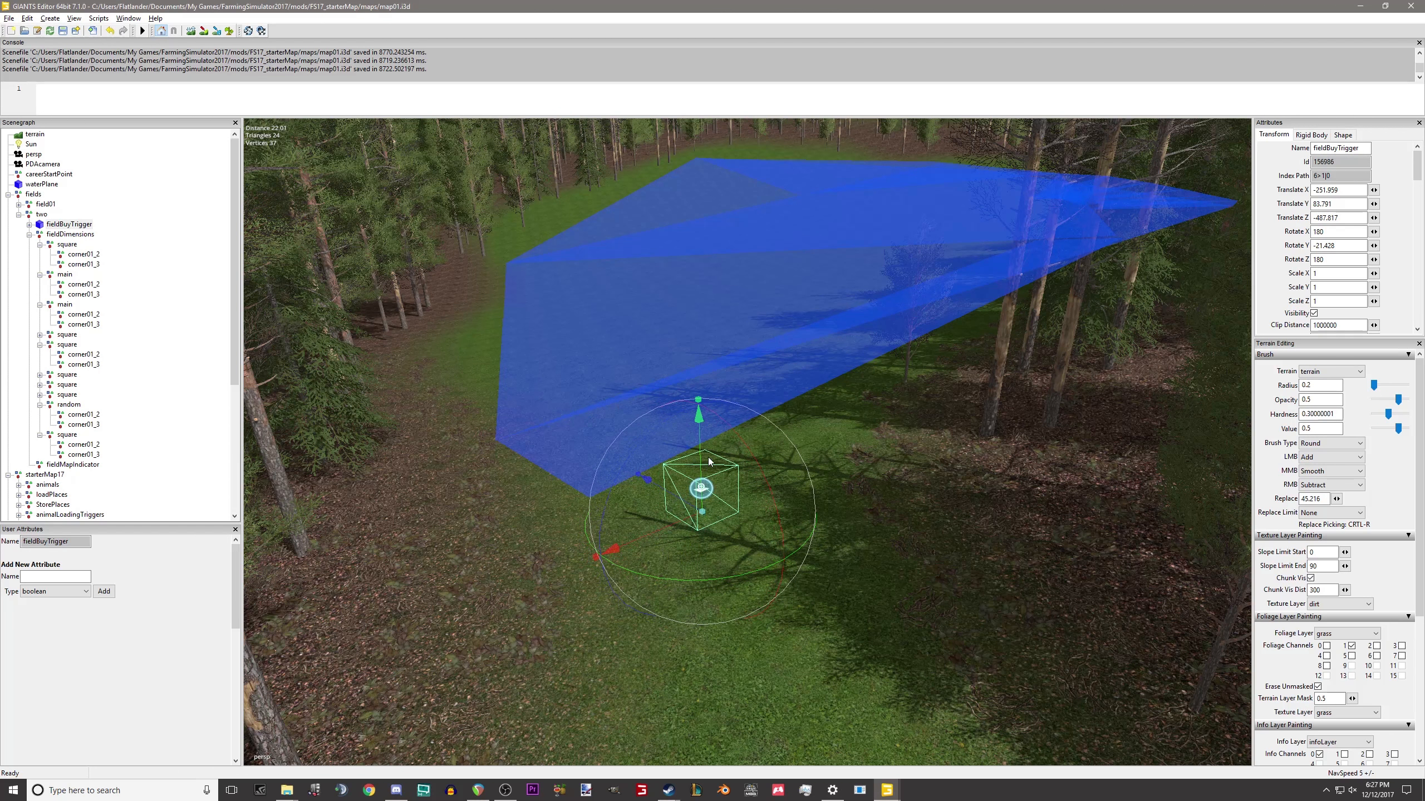
left_click_drag(699, 416, 698, 419)
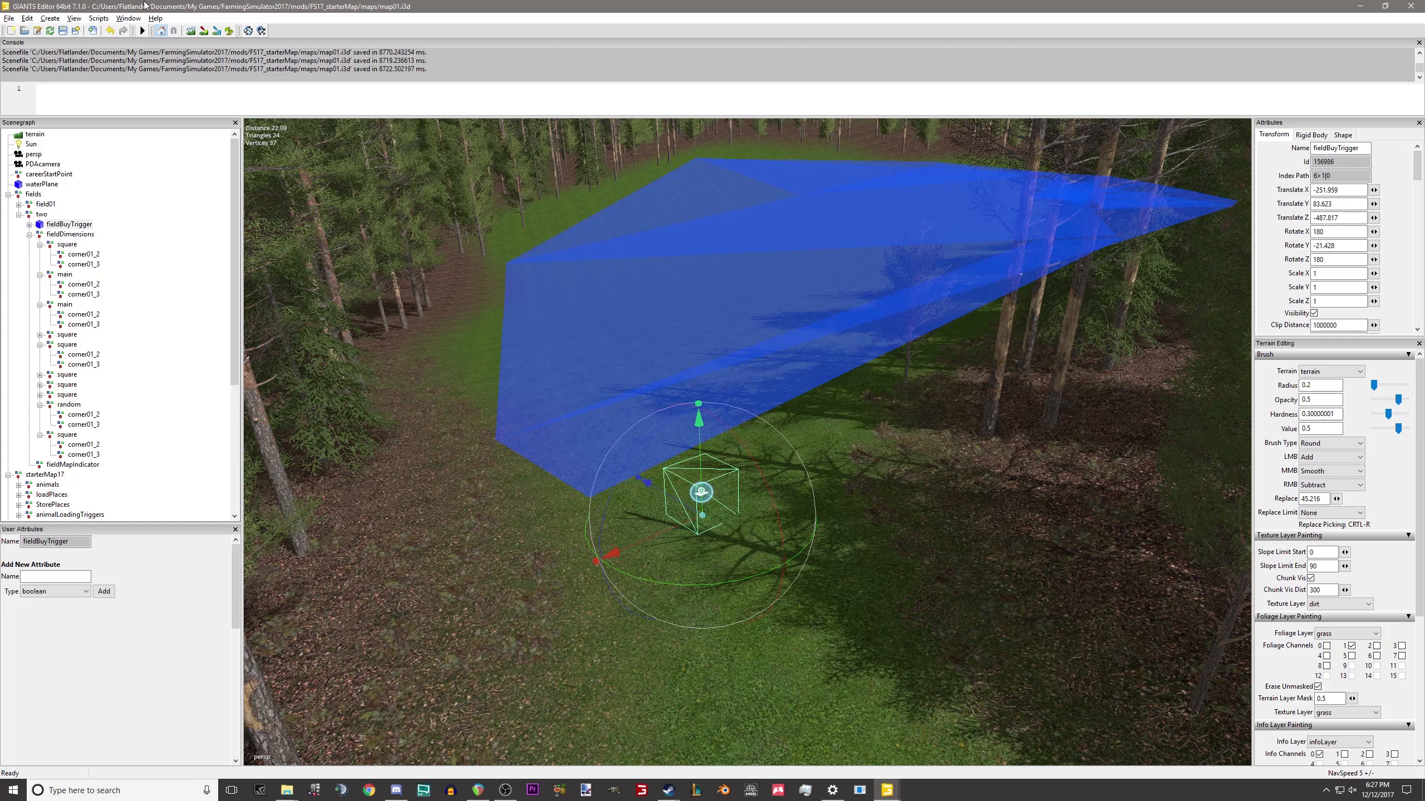
left_click(63, 31)
Enable ownedByPlayer and disable fieldJobUsageAllowed for field two, and save the map.
left_click(41, 214)
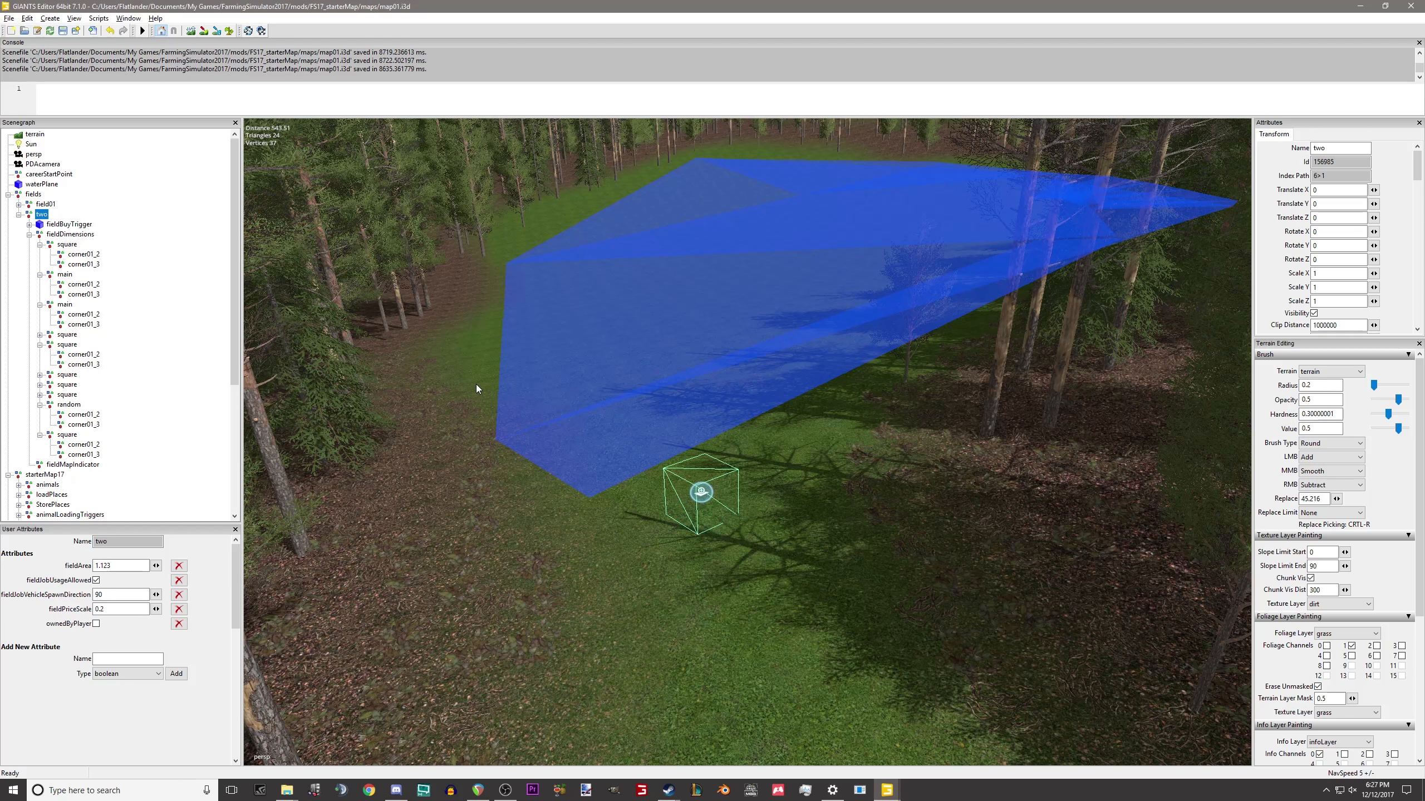
left_click(96, 624)
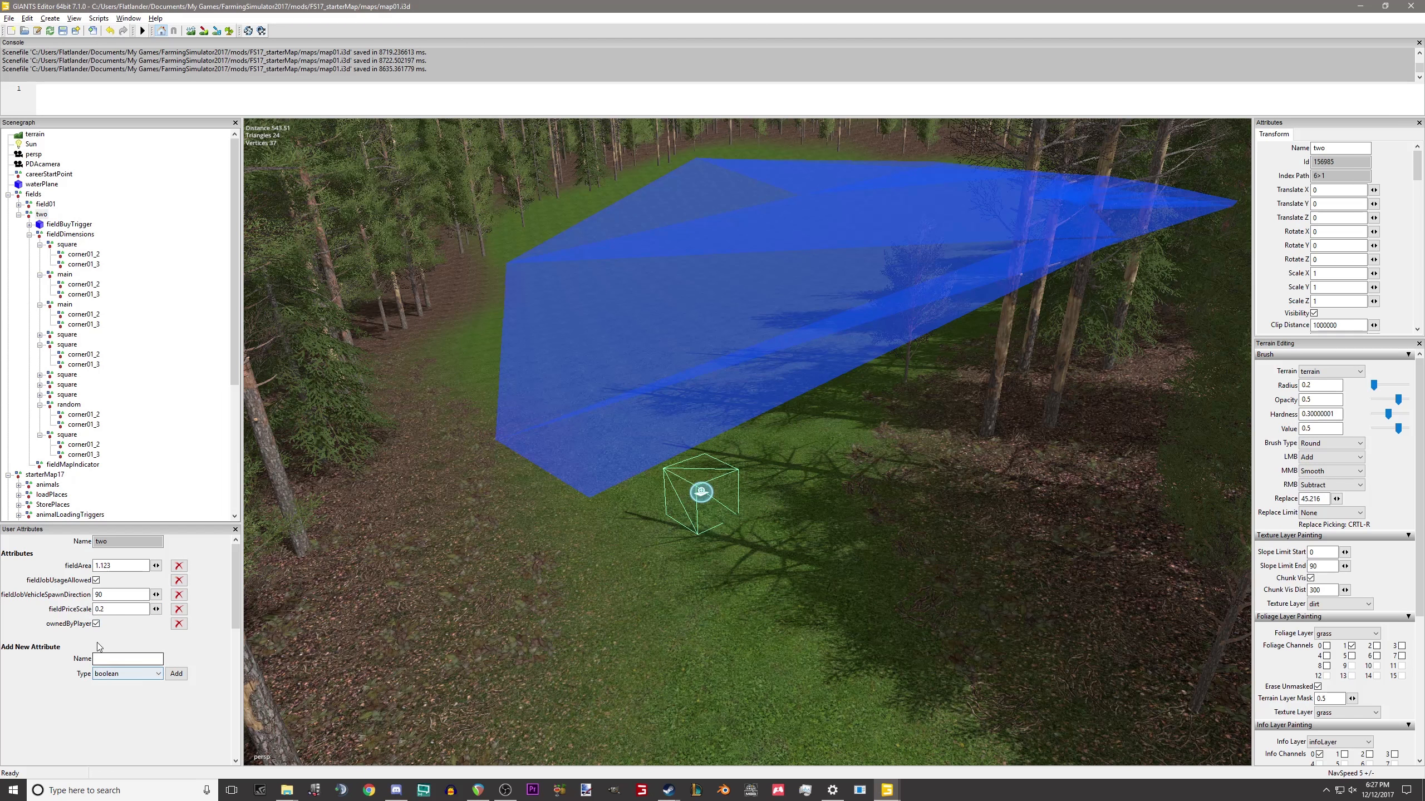
left_click(97, 581)
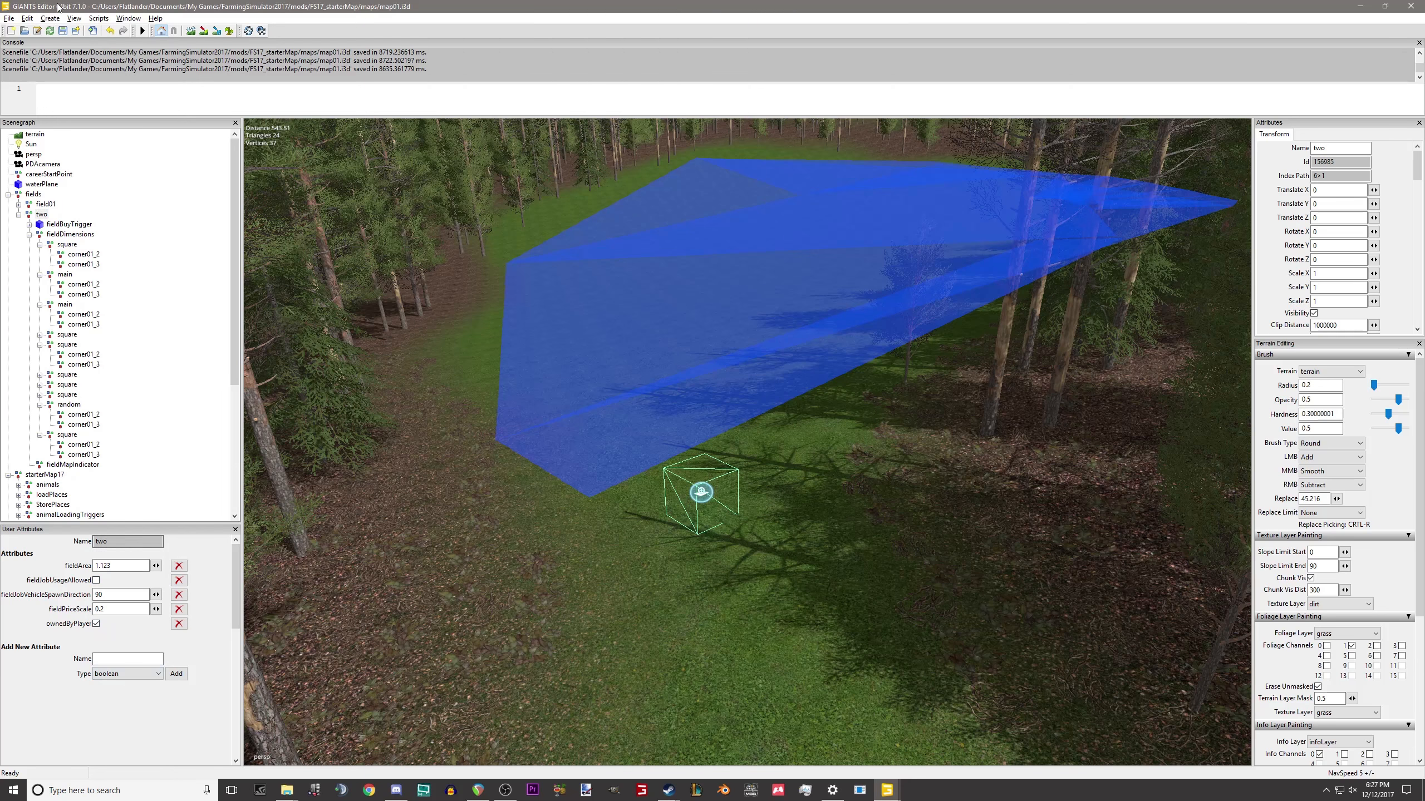
left_click(63, 32)
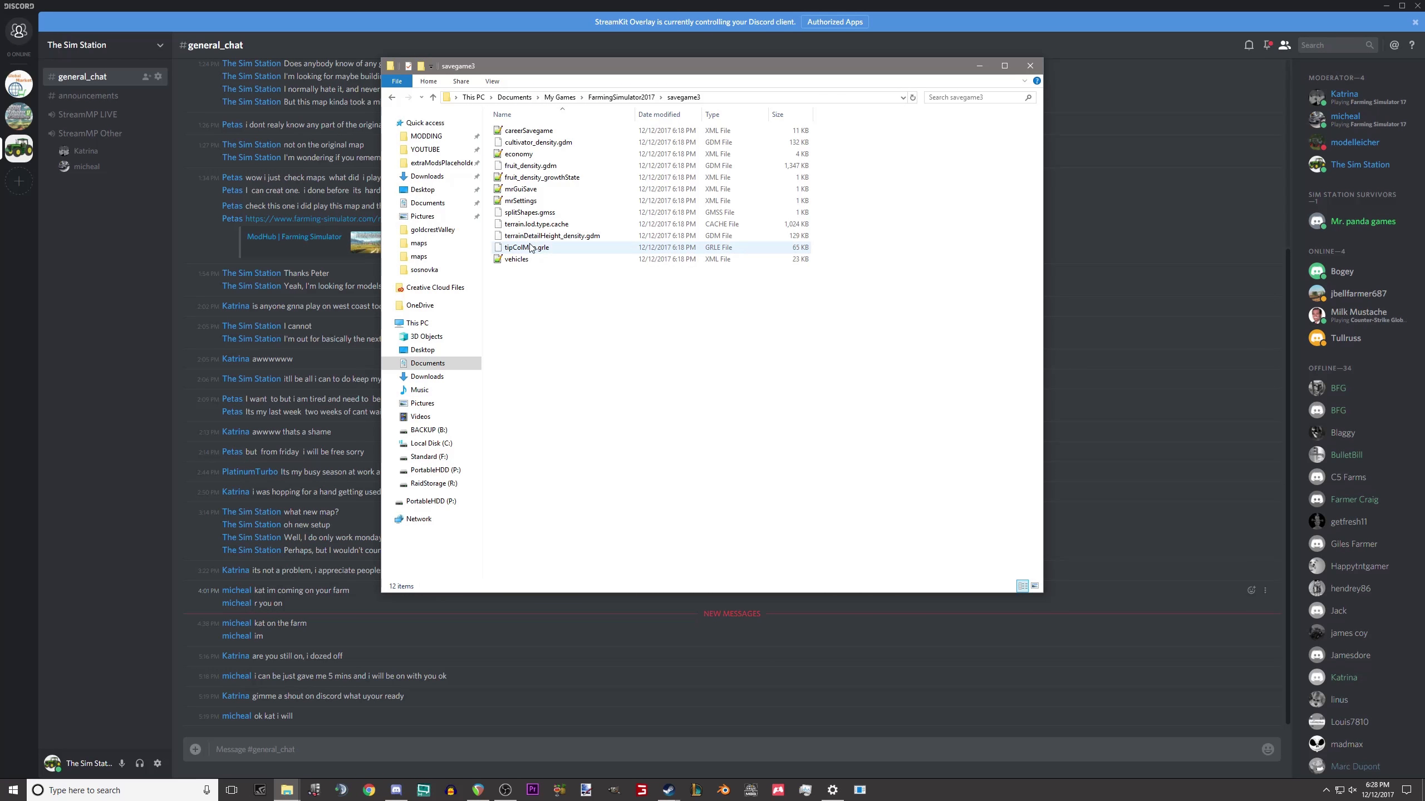
In File Explorer, select fruit_density.gdm and cultivator_density.gdm in savegame3, and open the MODDING folder side by side with it.
left_click(569, 166)
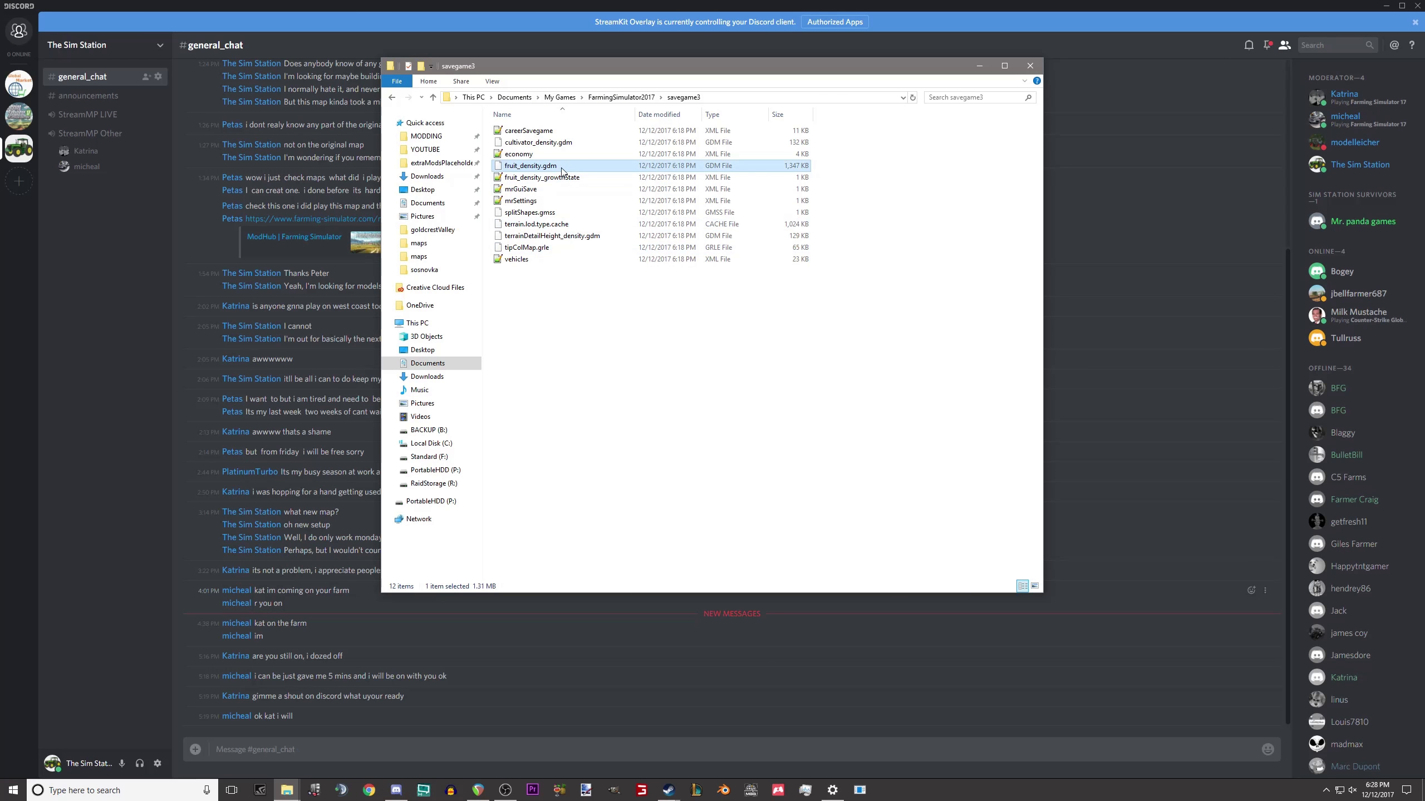
left_click(555, 146, "ctrl")
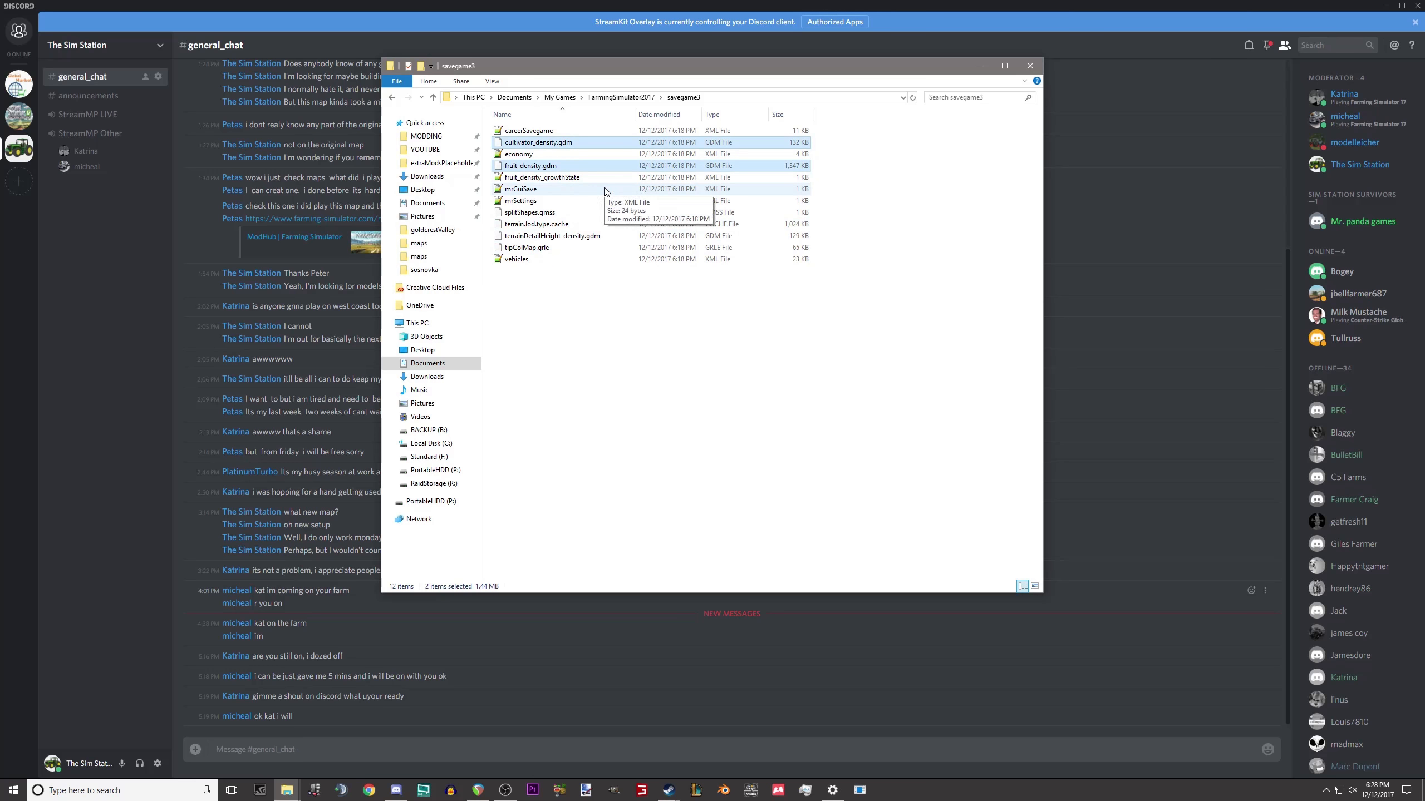
key("super+Right")
left_click(277, 589)
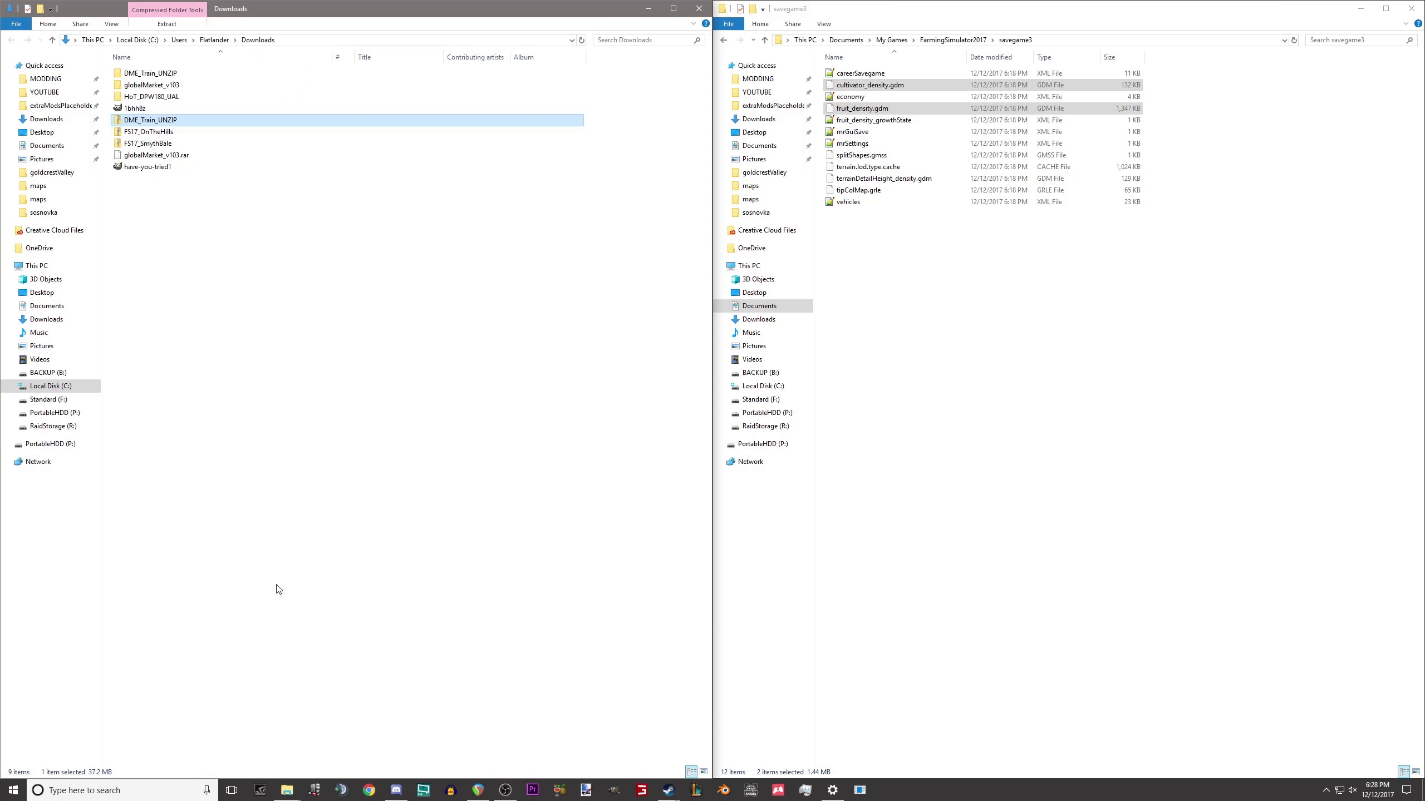
left_click(46, 79)
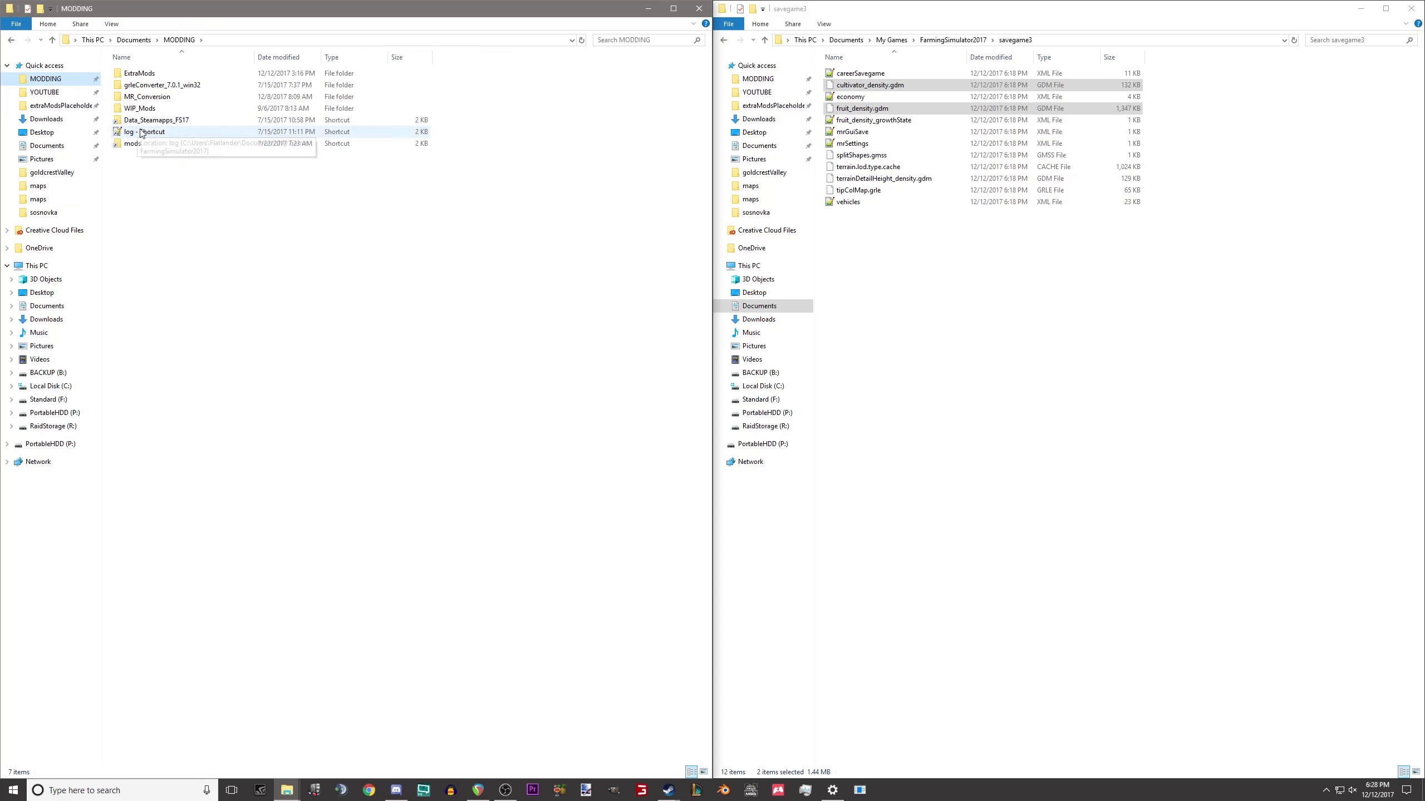